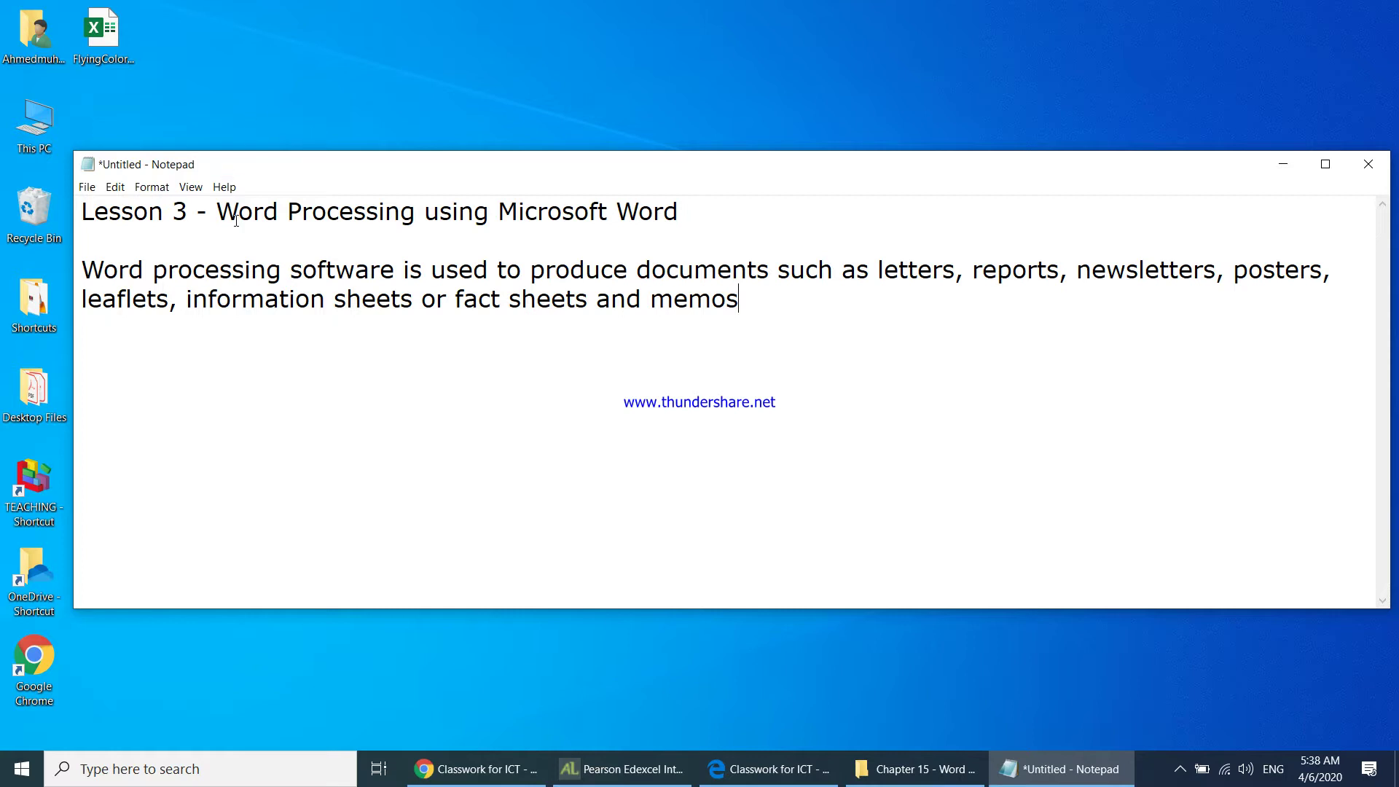
Highlight the title line and the description sentence in the notes.
left_click_drag(236, 221, 321, 219)
left_click_drag(498, 219, 673, 228)
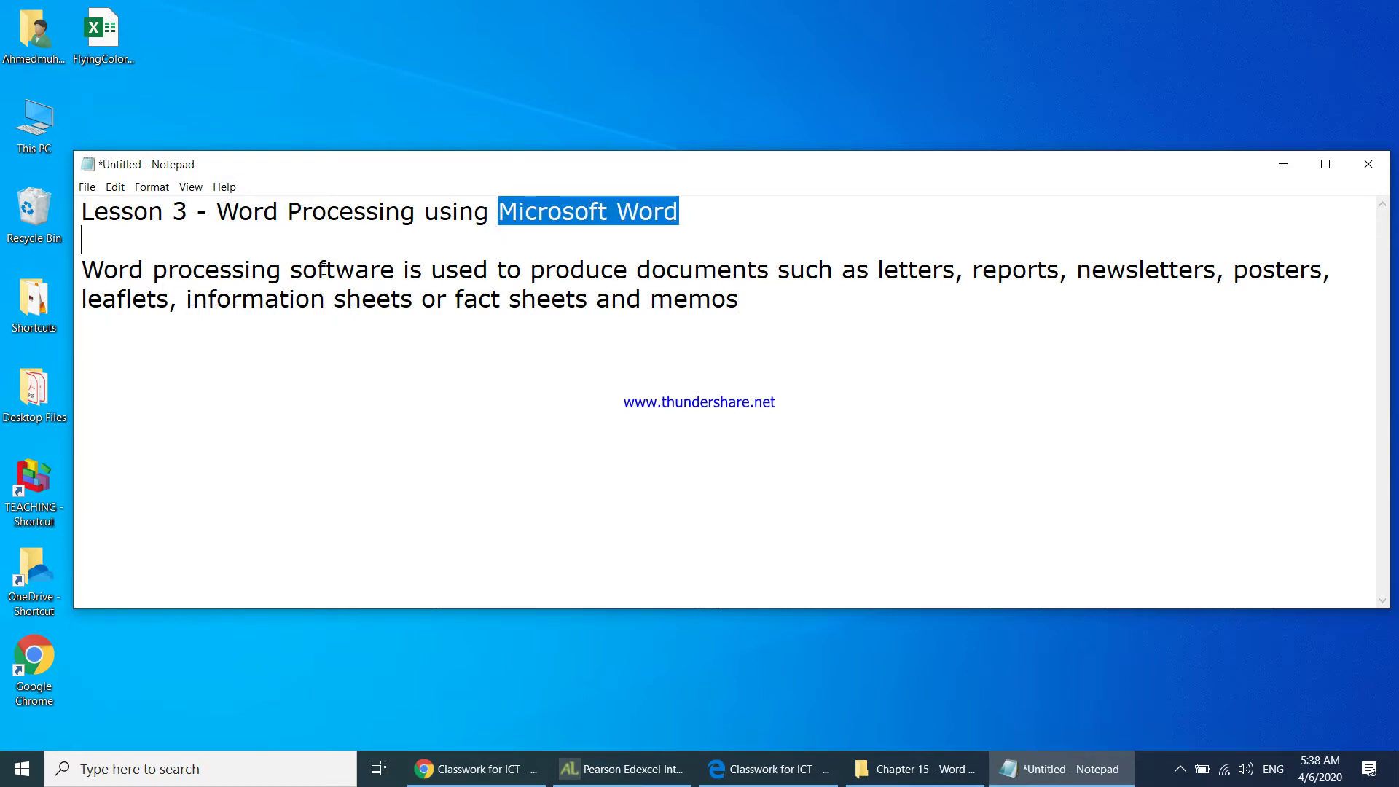
left_click_drag(103, 270, 401, 299)
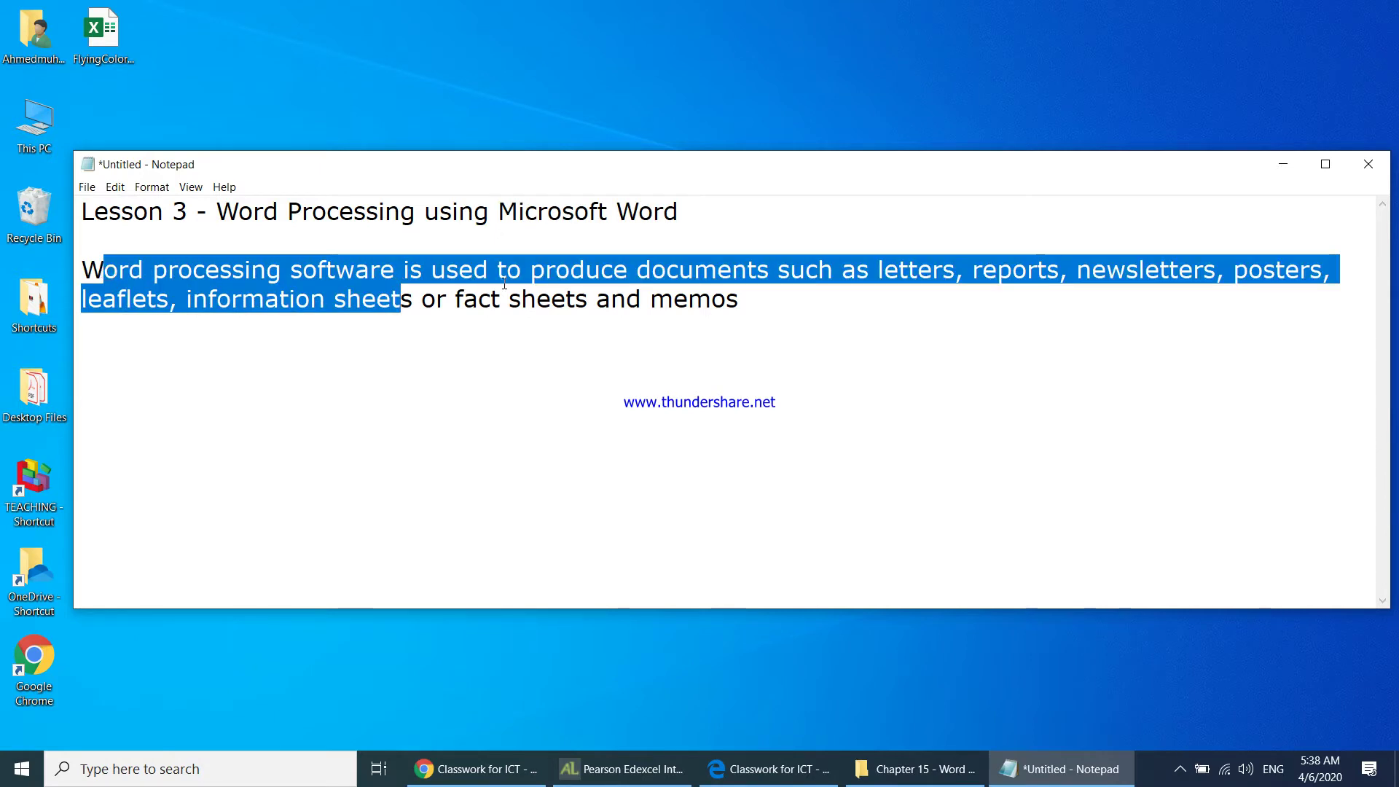
left_click(546, 285)
left_click_drag(346, 299, 175, 260)
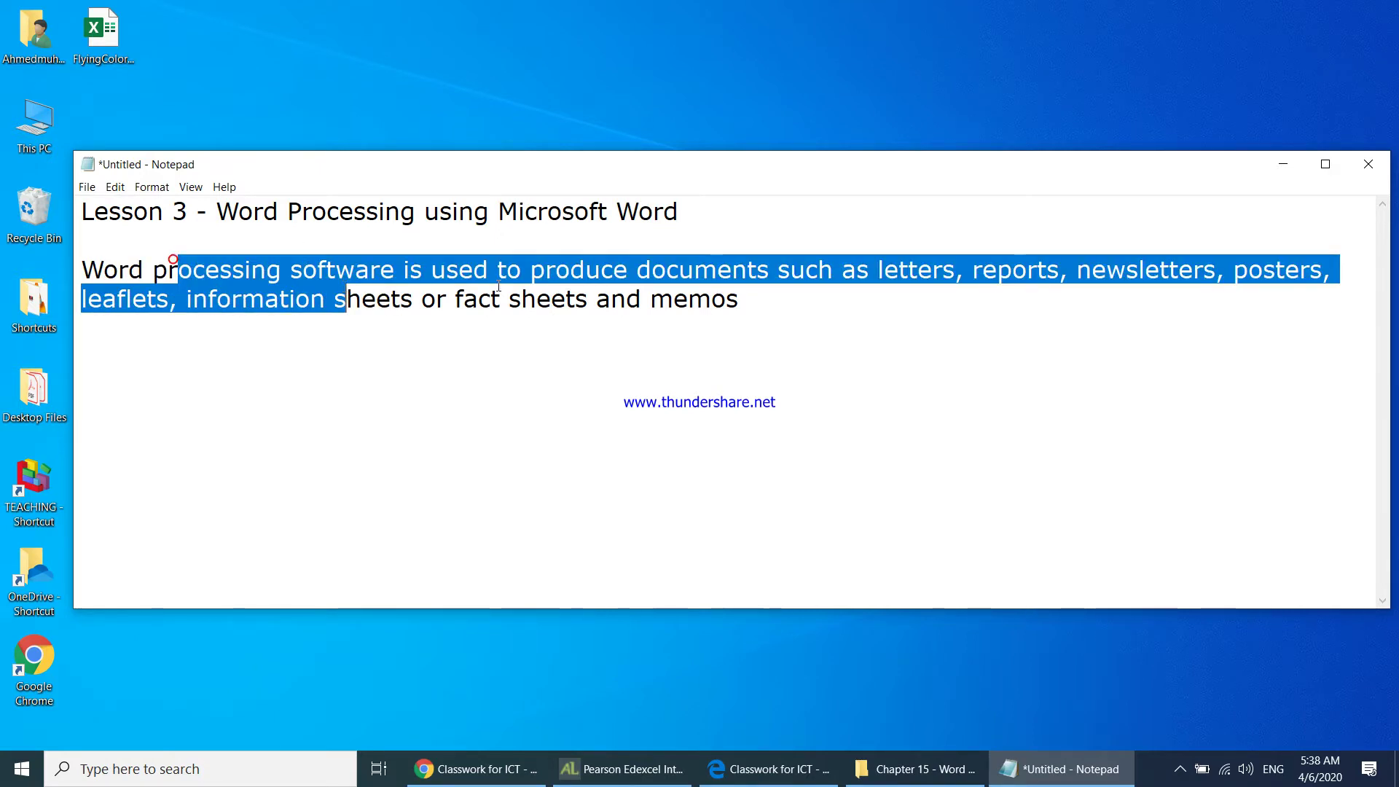
left_click(636, 269)
Point out the document types in the notes: letters, reports, newsletters and memos.
left_click(901, 273)
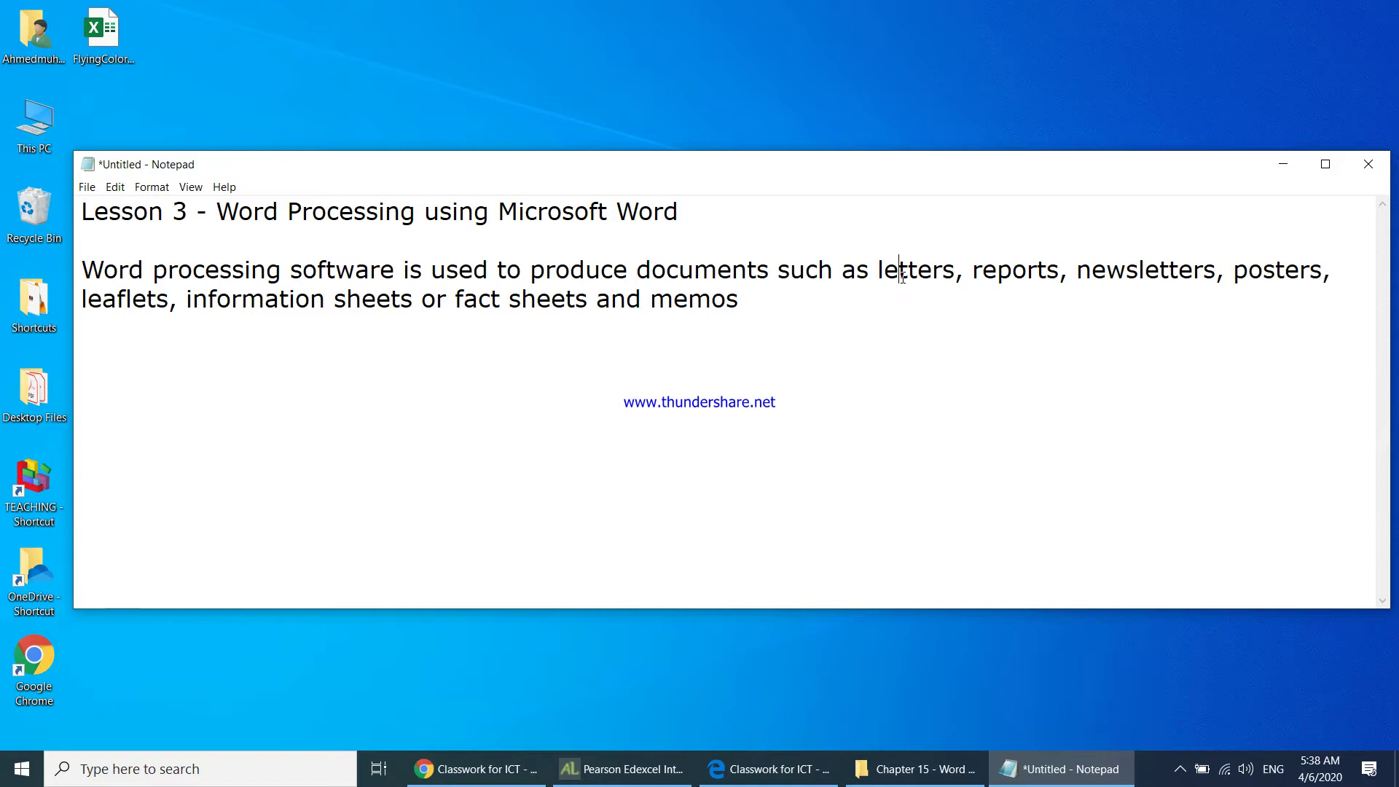
left_click(990, 282)
left_click(1150, 285)
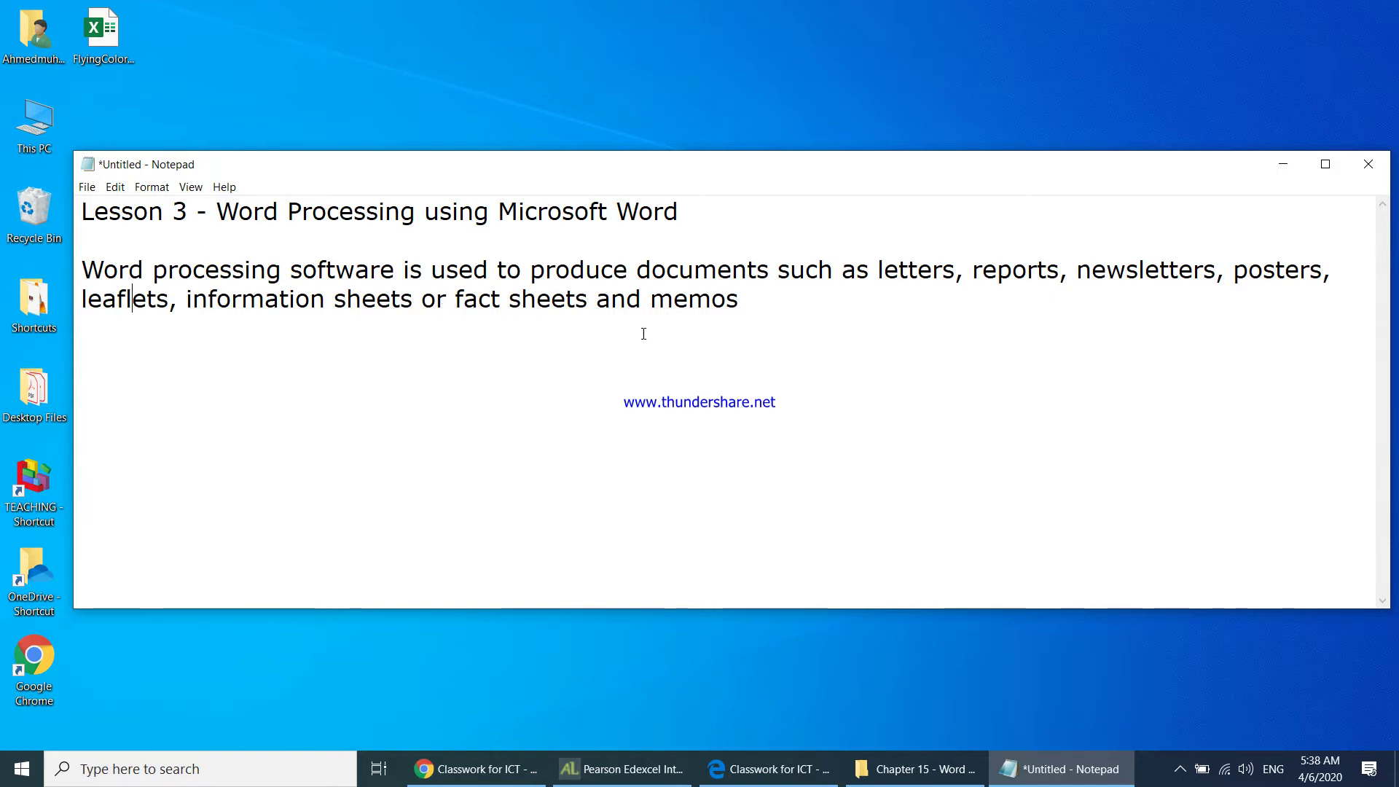
left_click_drag(666, 301, 739, 301)
left_click(554, 374)
left_click_drag(868, 280, 925, 291)
left_click(692, 342)
From the 1 Activity assignment, open Formatting a Document in a new window and download it.
key("alt+Tab")
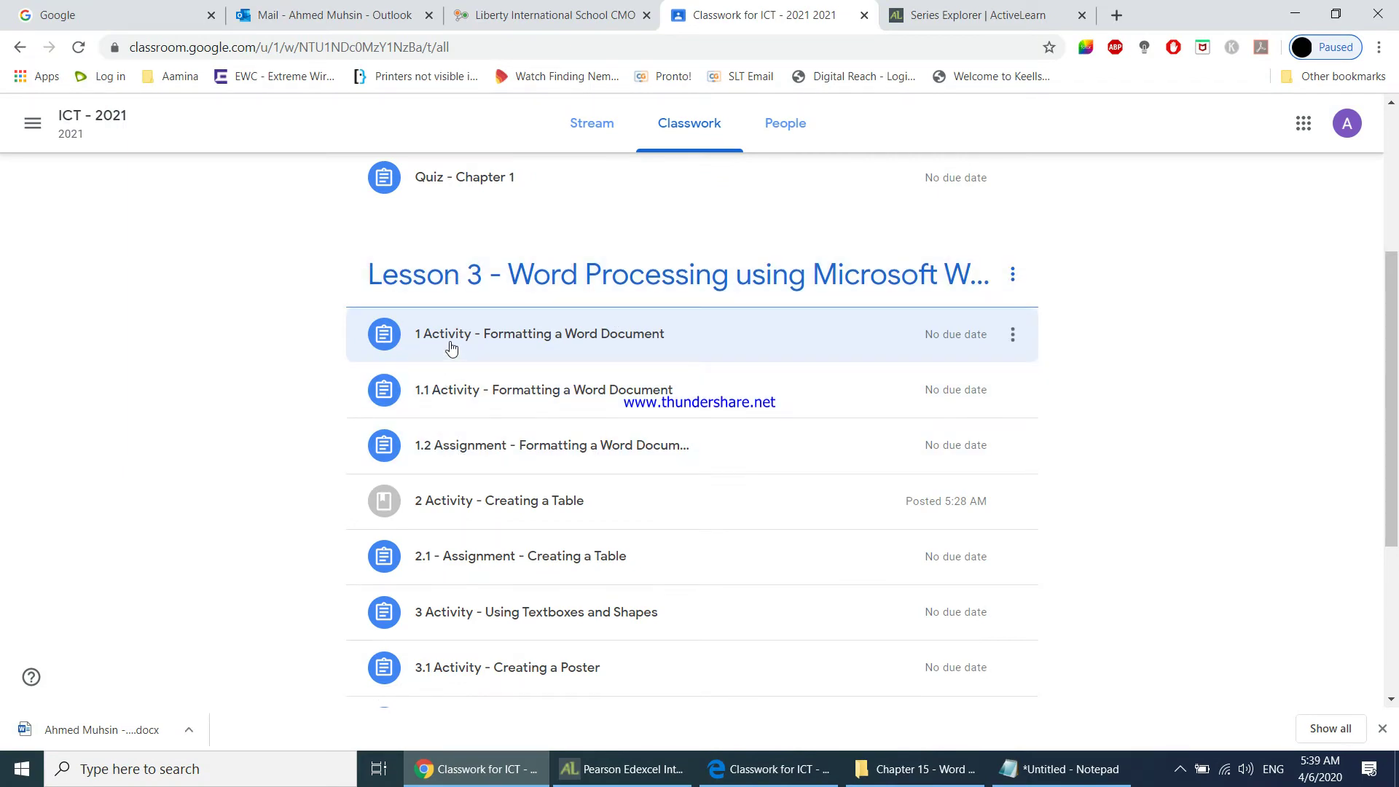
left_click(559, 343)
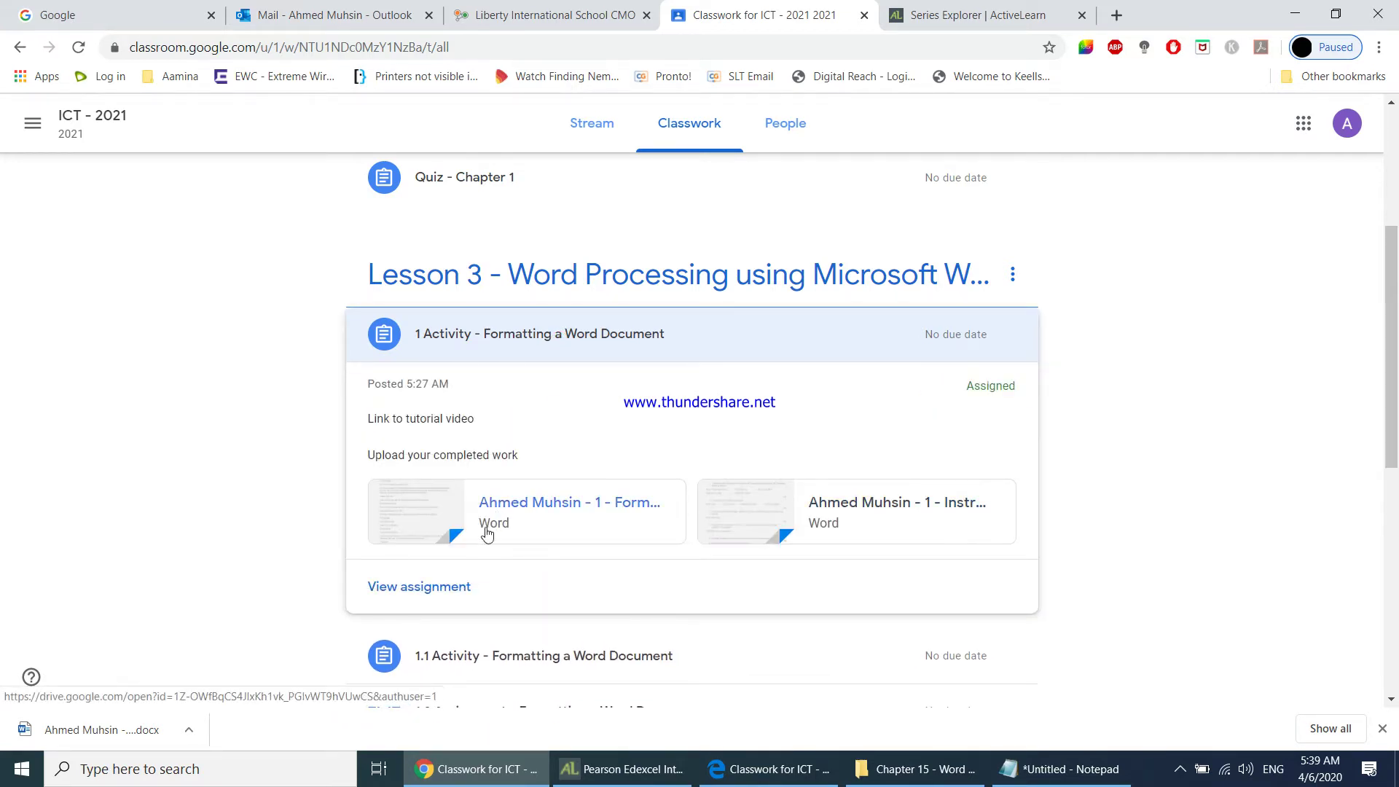
left_click(450, 587)
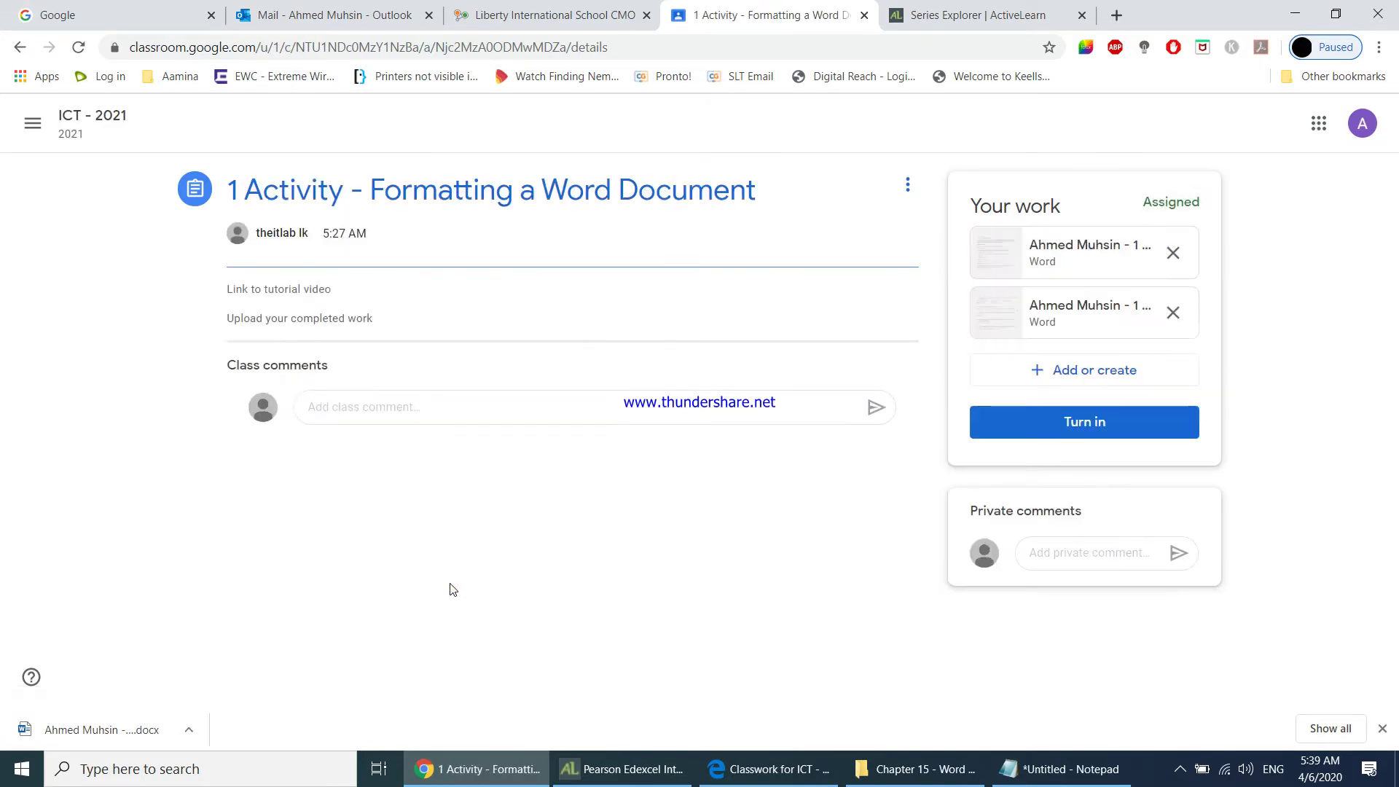
left_click(1054, 252)
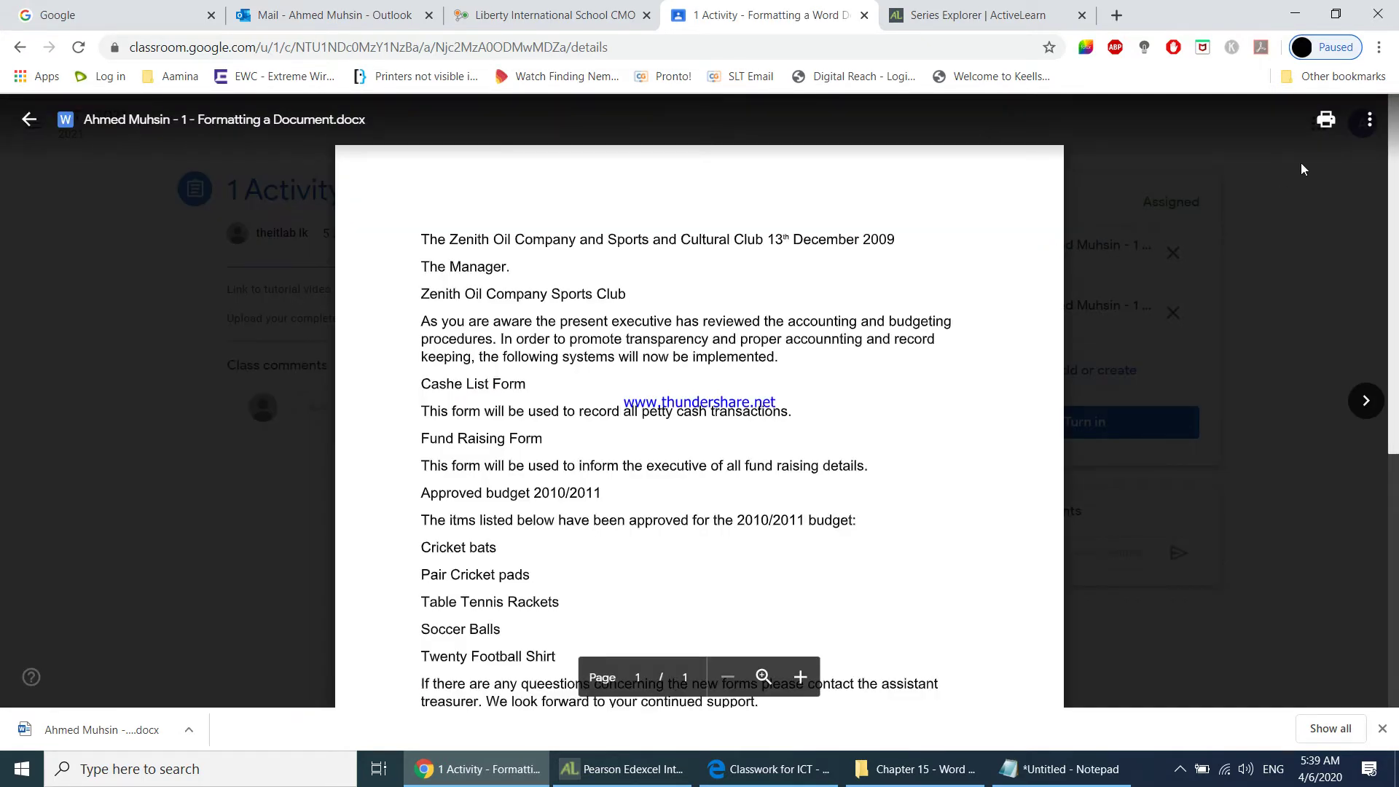
left_click(1370, 119)
left_click(1269, 210)
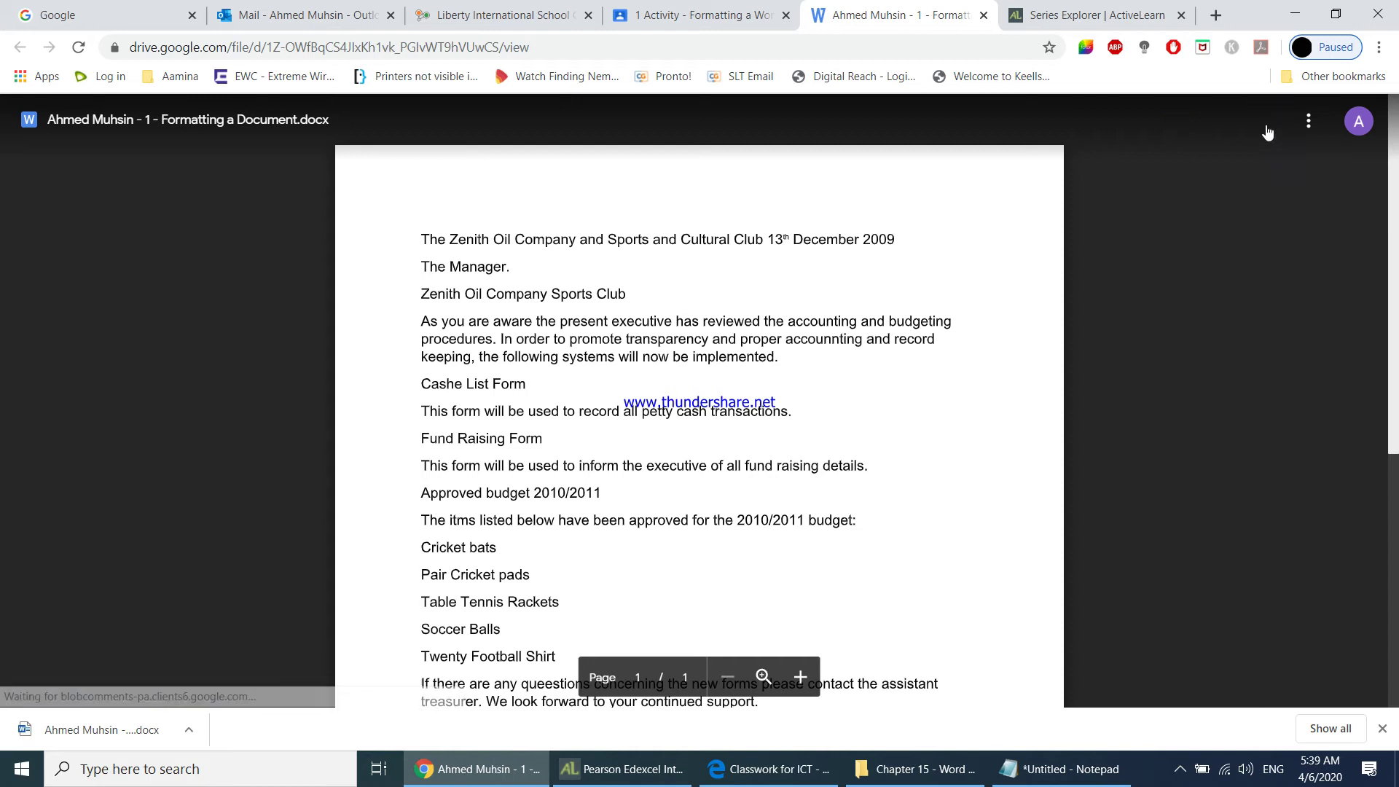
left_click(1266, 124)
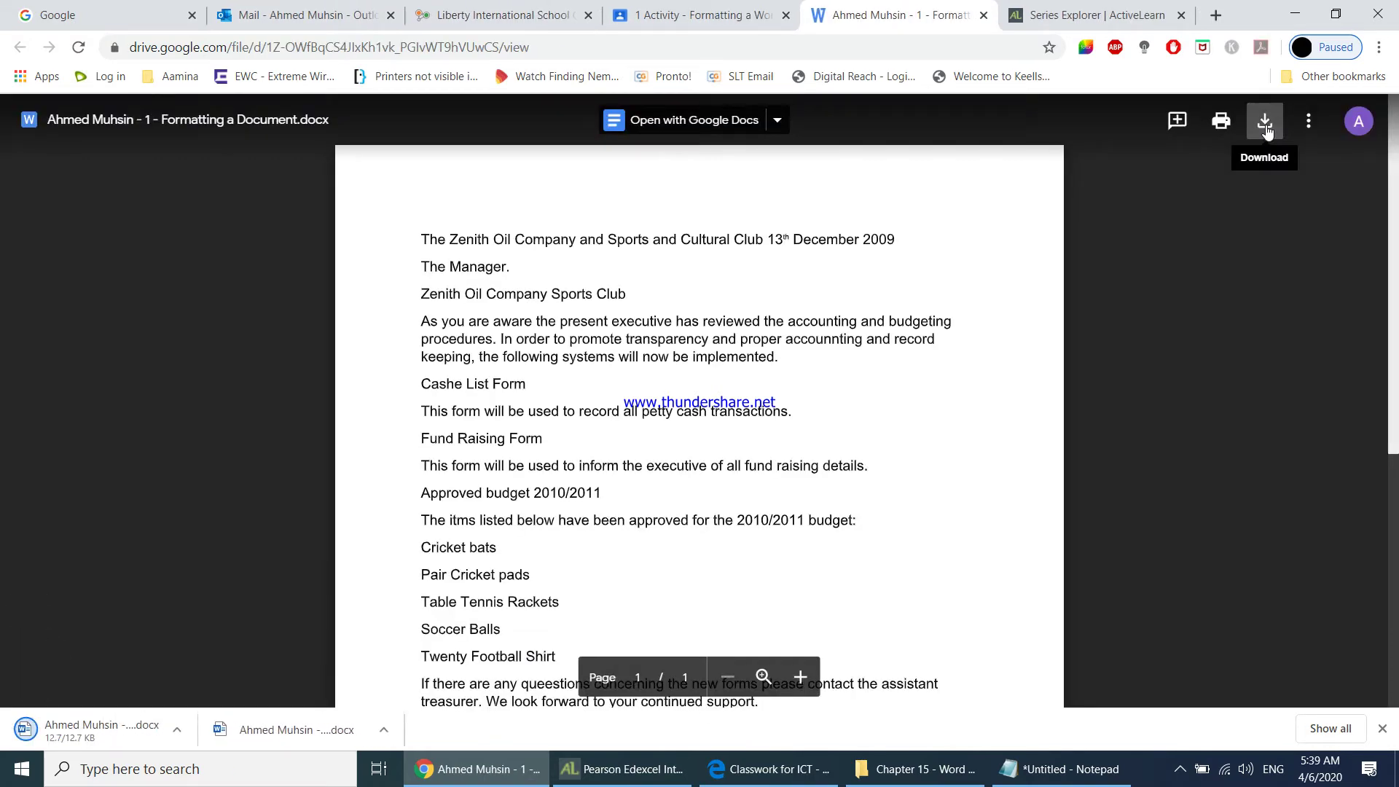
Close the download tab, return to the assignment and preview the instructions attachment.
left_click(983, 15)
left_click(707, 16)
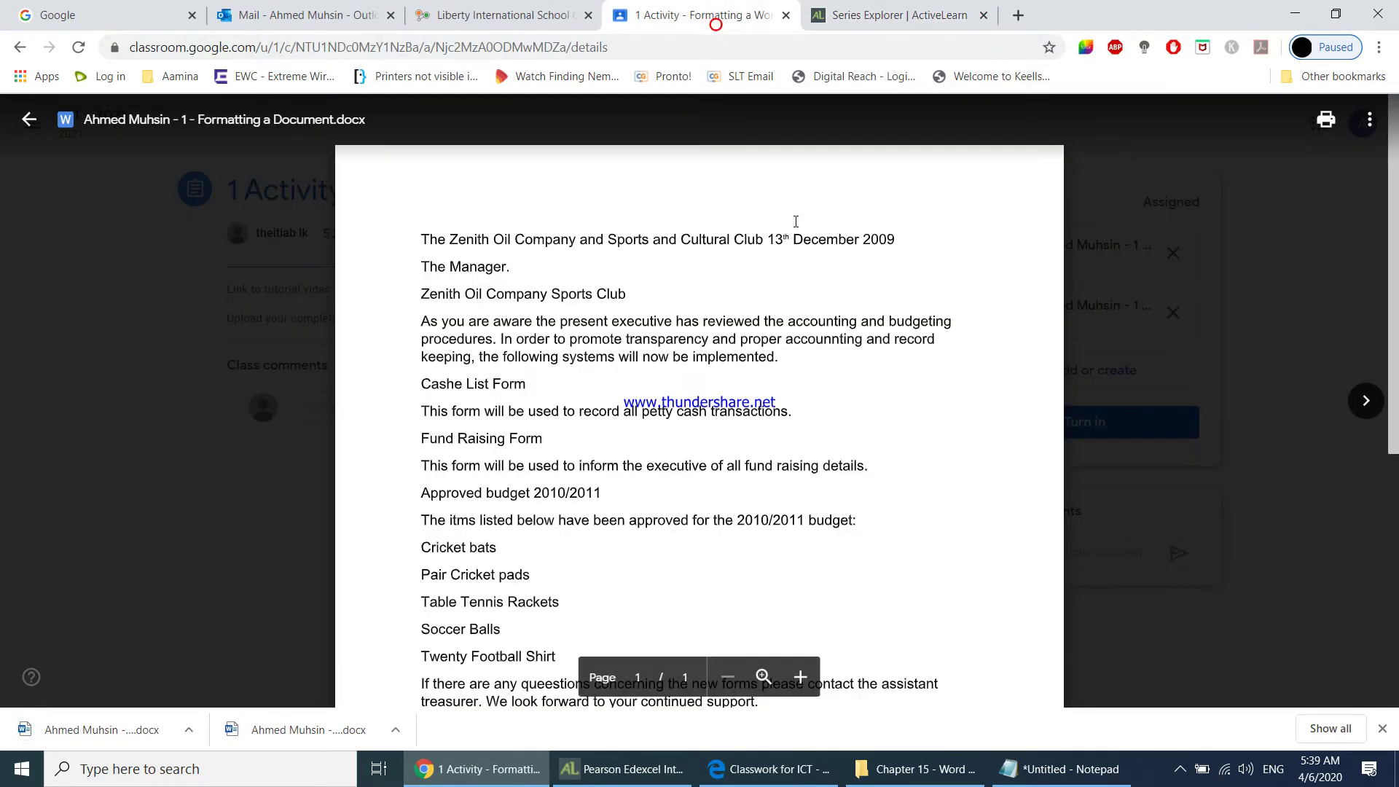
left_click(19, 127)
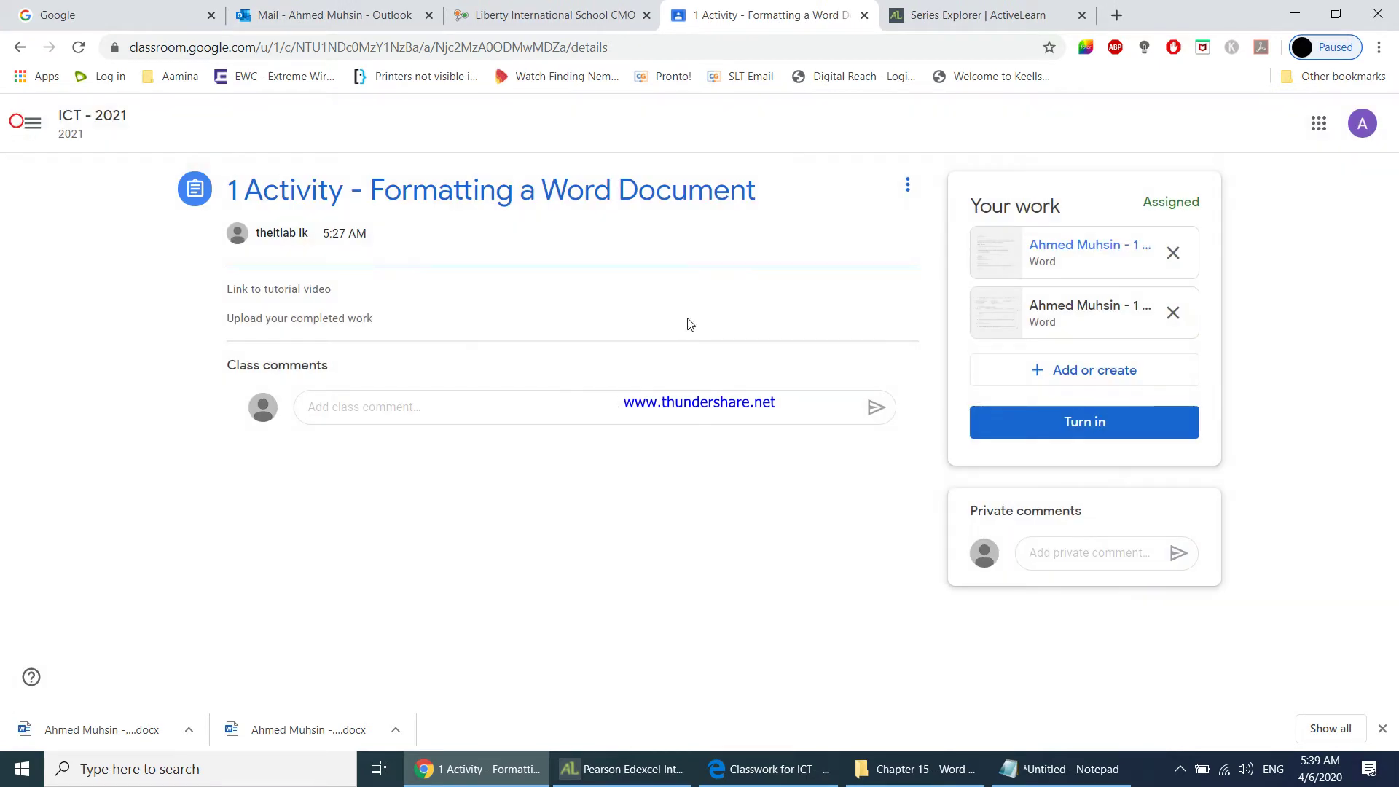
left_click(1081, 322)
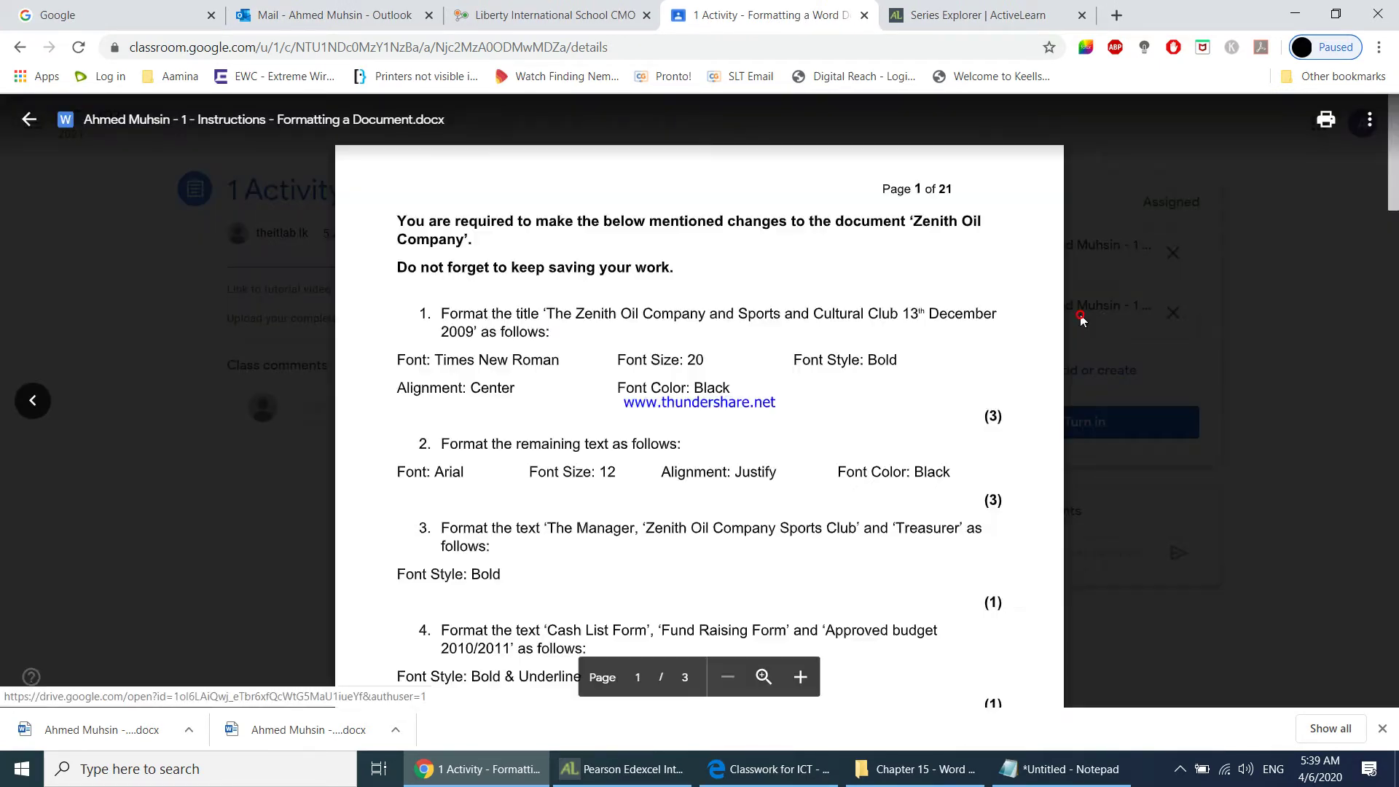
Open the instructions attachment in a new window, download it, and show it in its folder.
left_click(1368, 120)
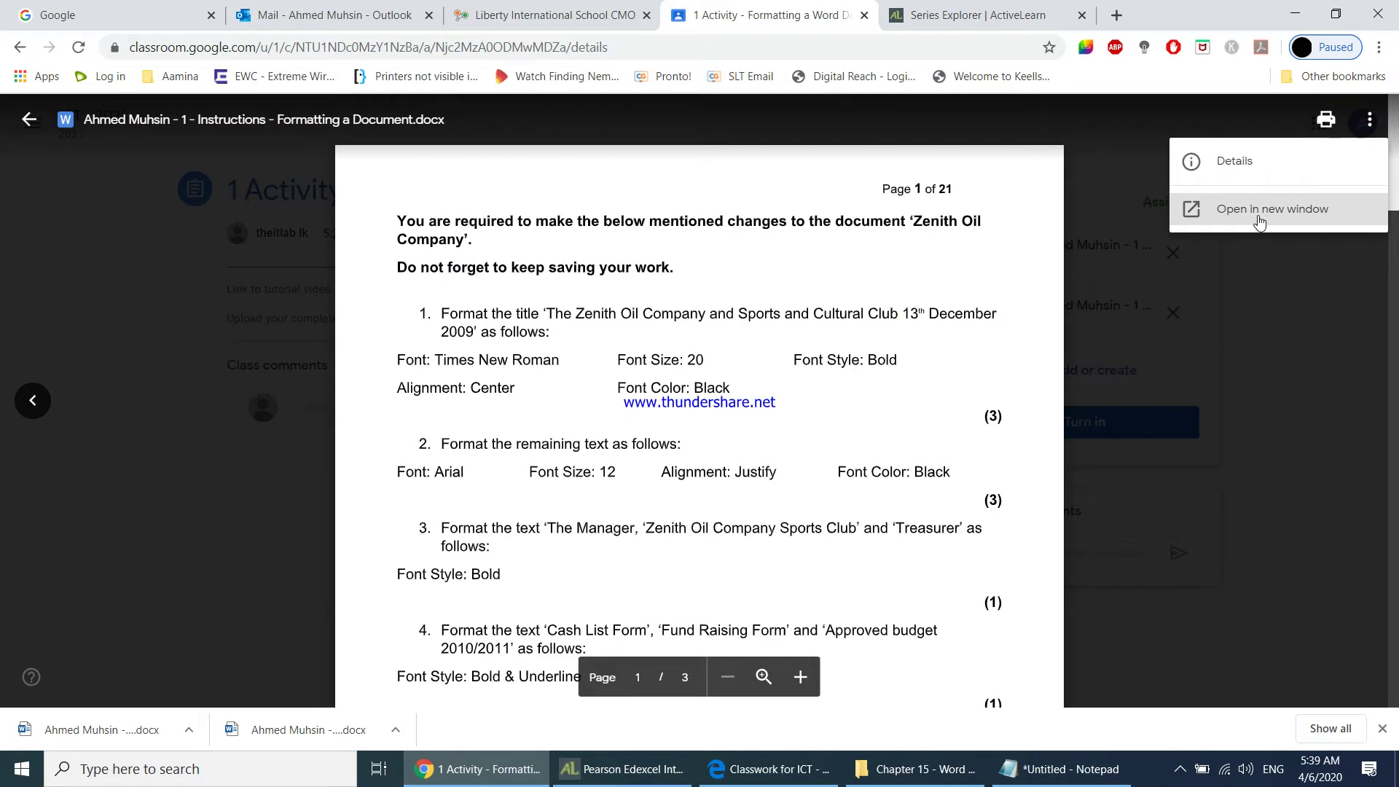
left_click(1259, 212)
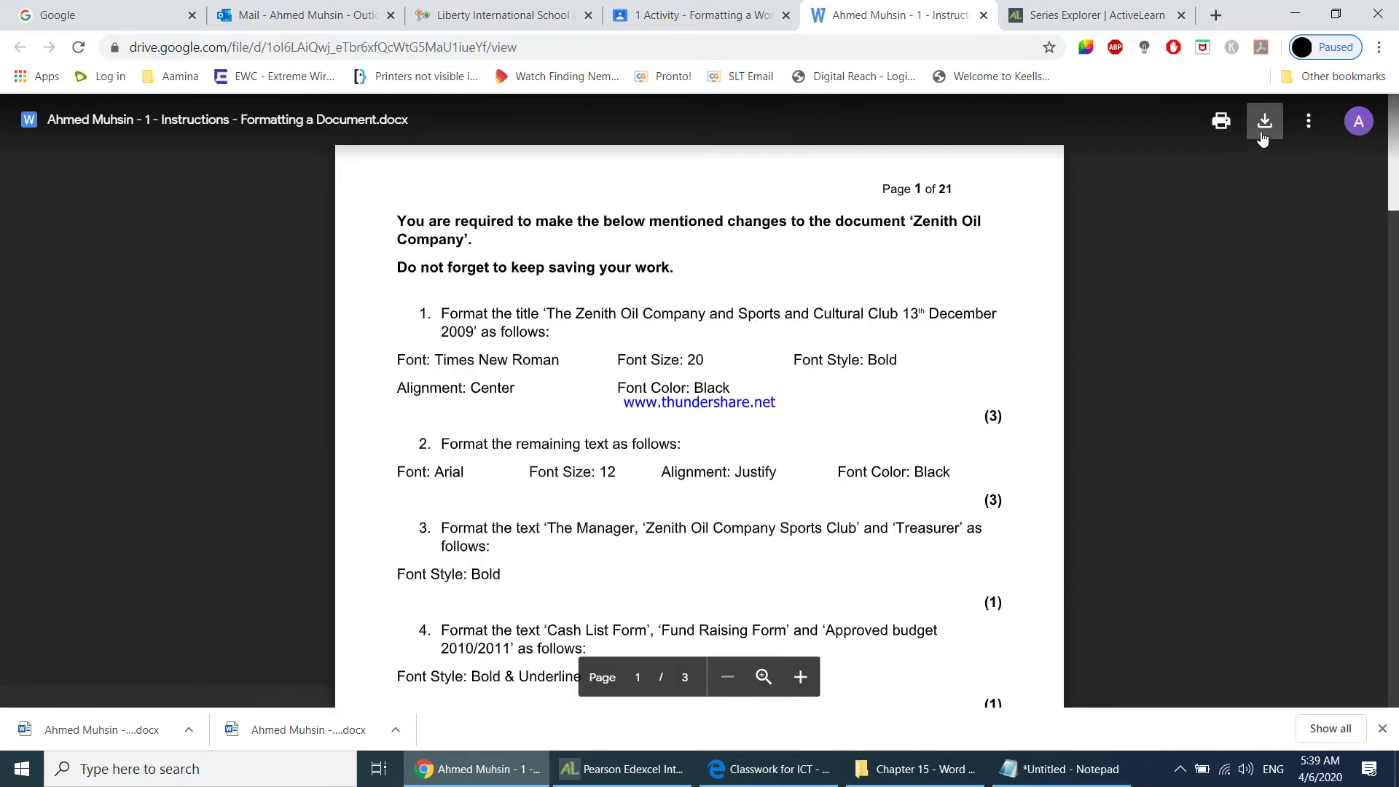
left_click(1264, 122)
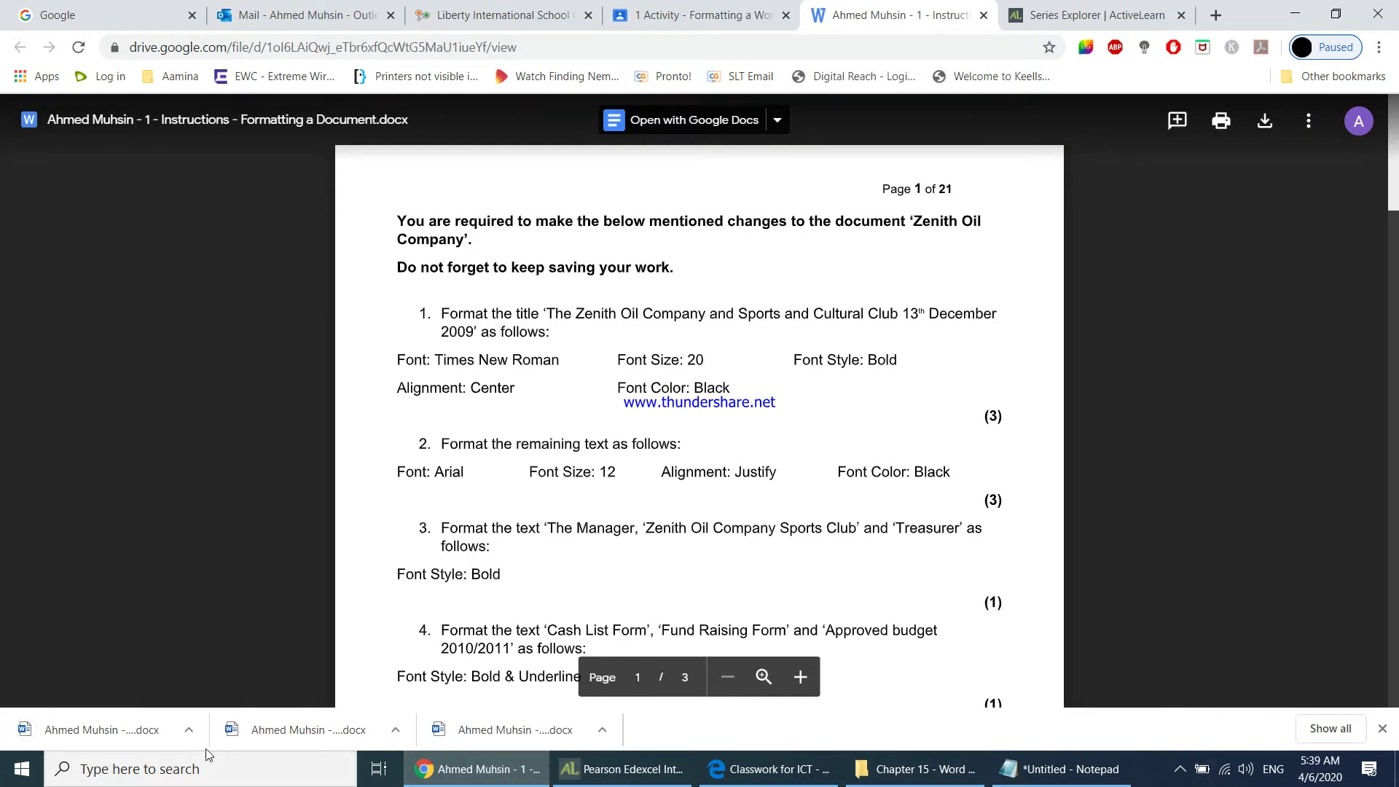
left_click(188, 732)
left_click(217, 672)
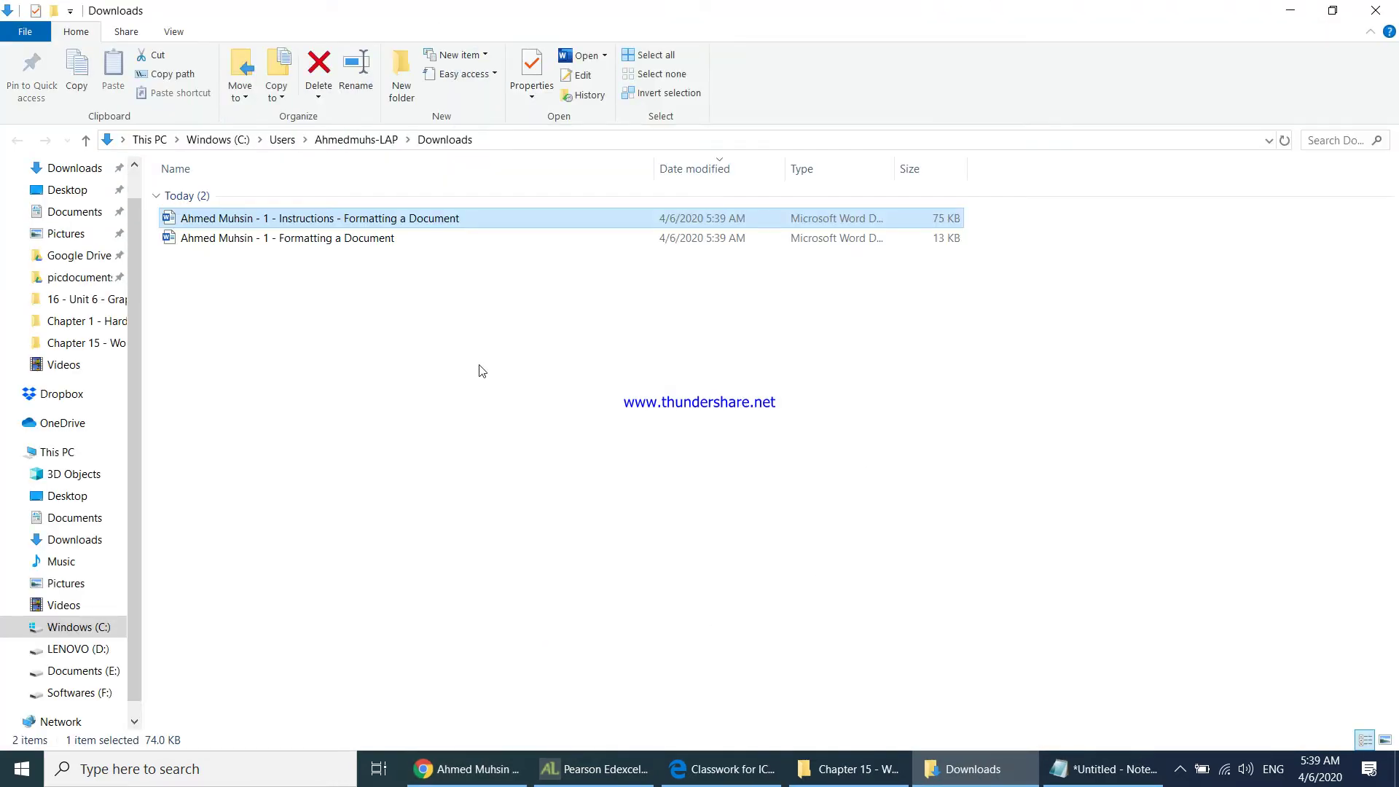
Refresh the Downloads listing and open Instructions - Formatting a Document in Word.
right_click(479, 365)
left_click(512, 462)
right_click(397, 357)
left_click(435, 458)
left_click(372, 223)
double_click(377, 222)
left_click(312, 248)
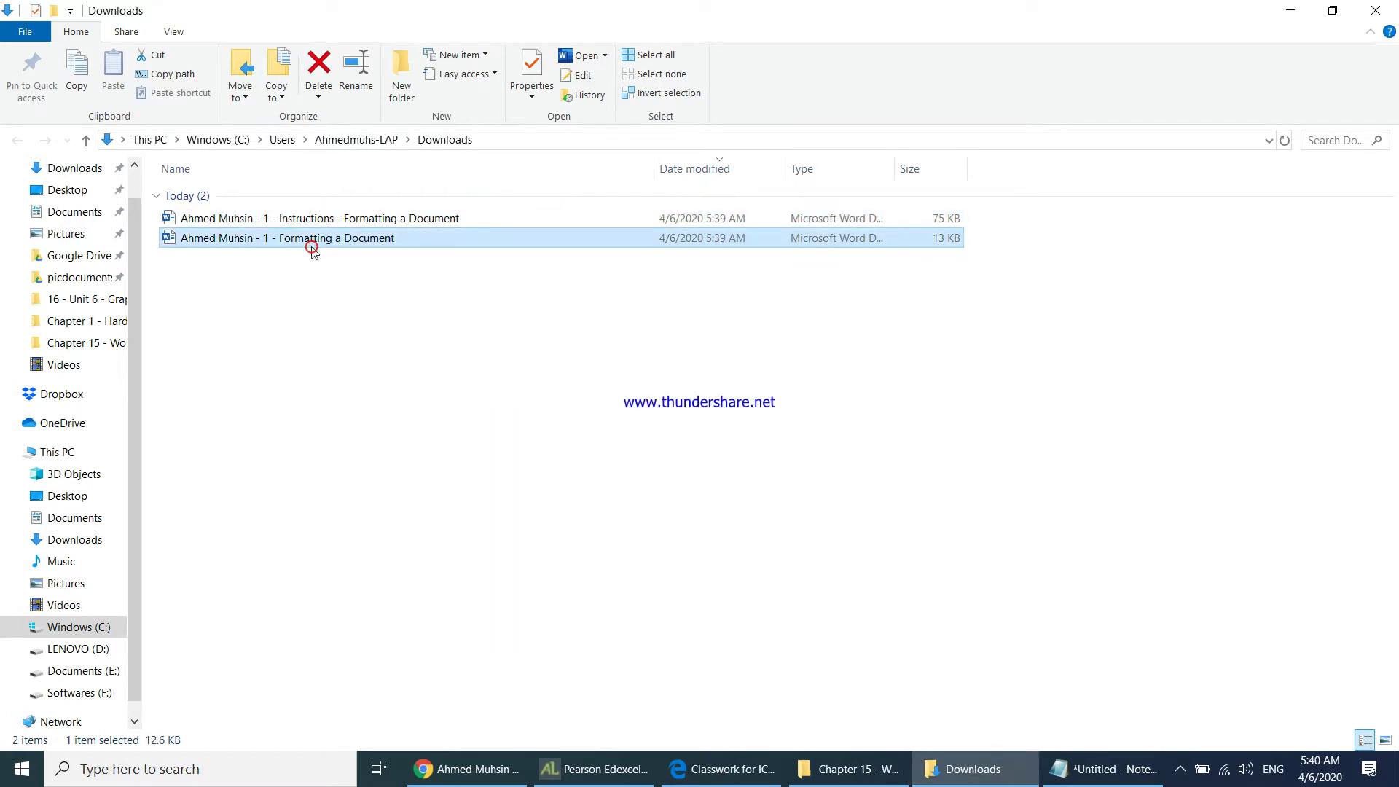
left_click(414, 255)
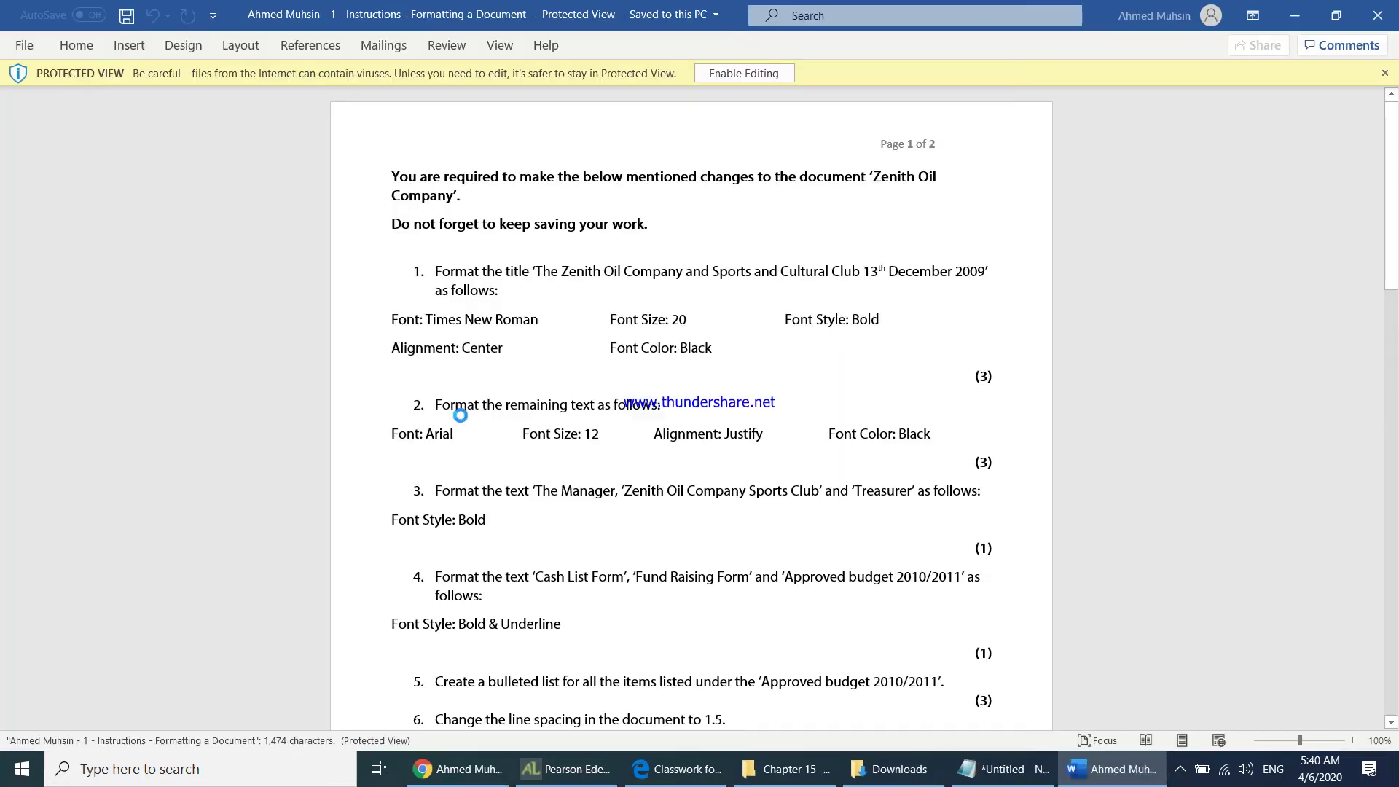
Enable editing on the instructions, then open Formatting a Document from Downloads and enable editing.
left_click(741, 74)
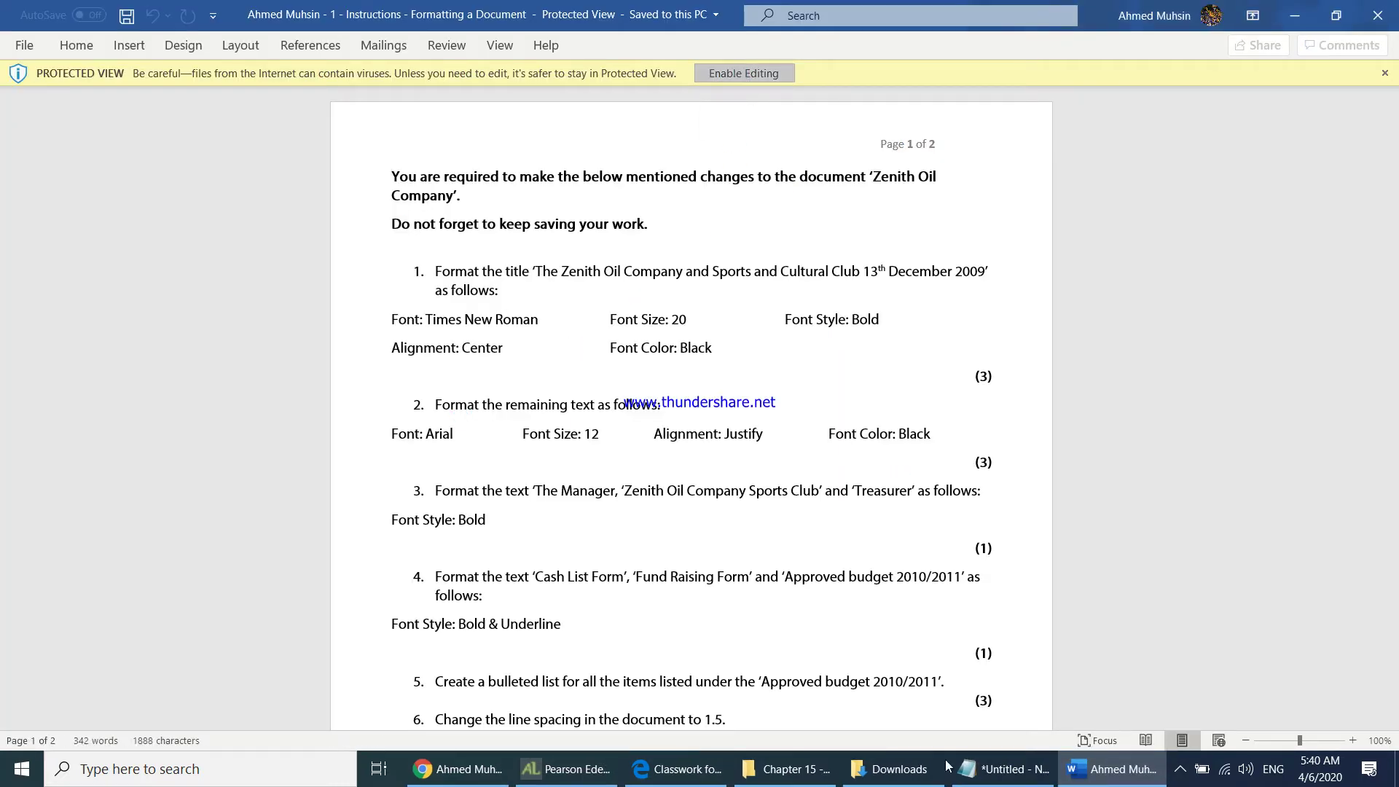
left_click(801, 771)
left_click(862, 774)
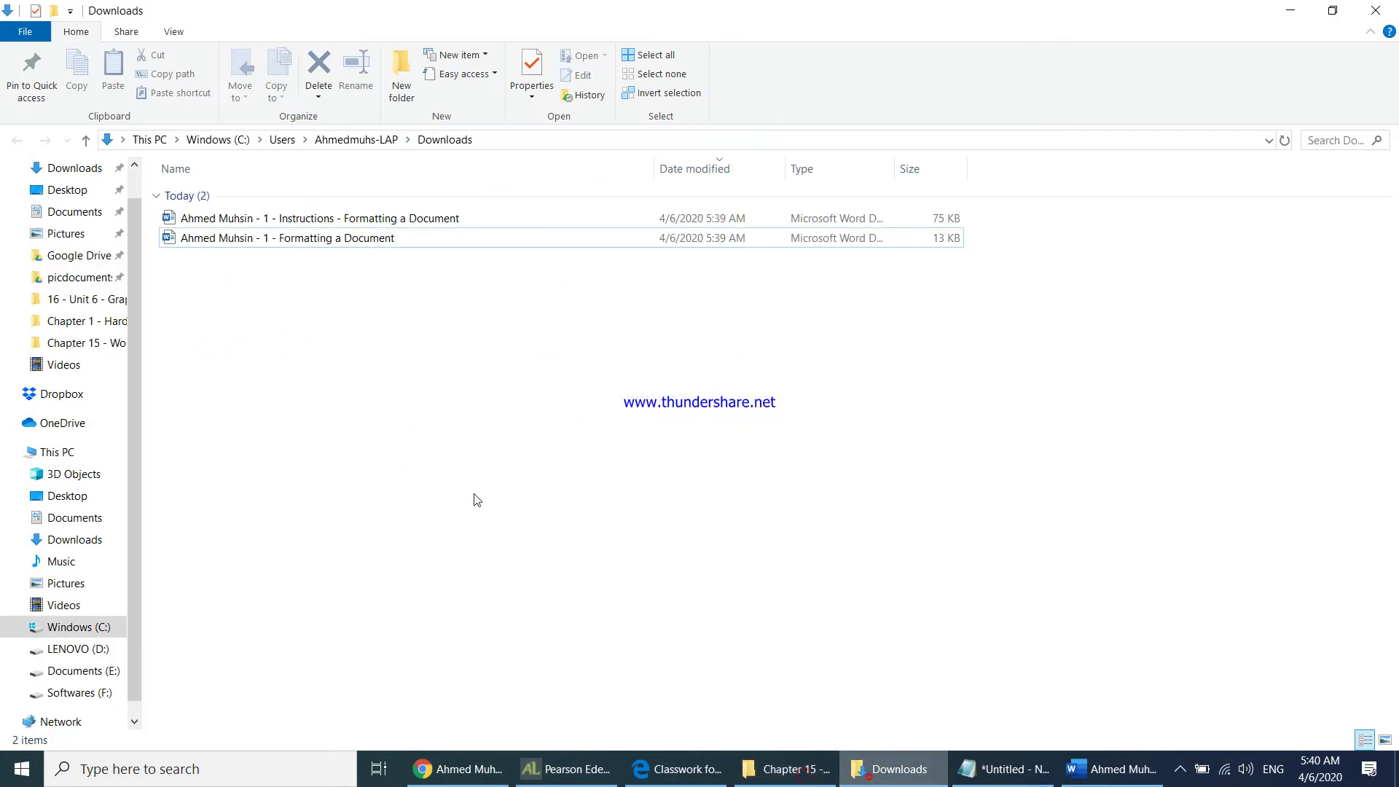
double_click(301, 244)
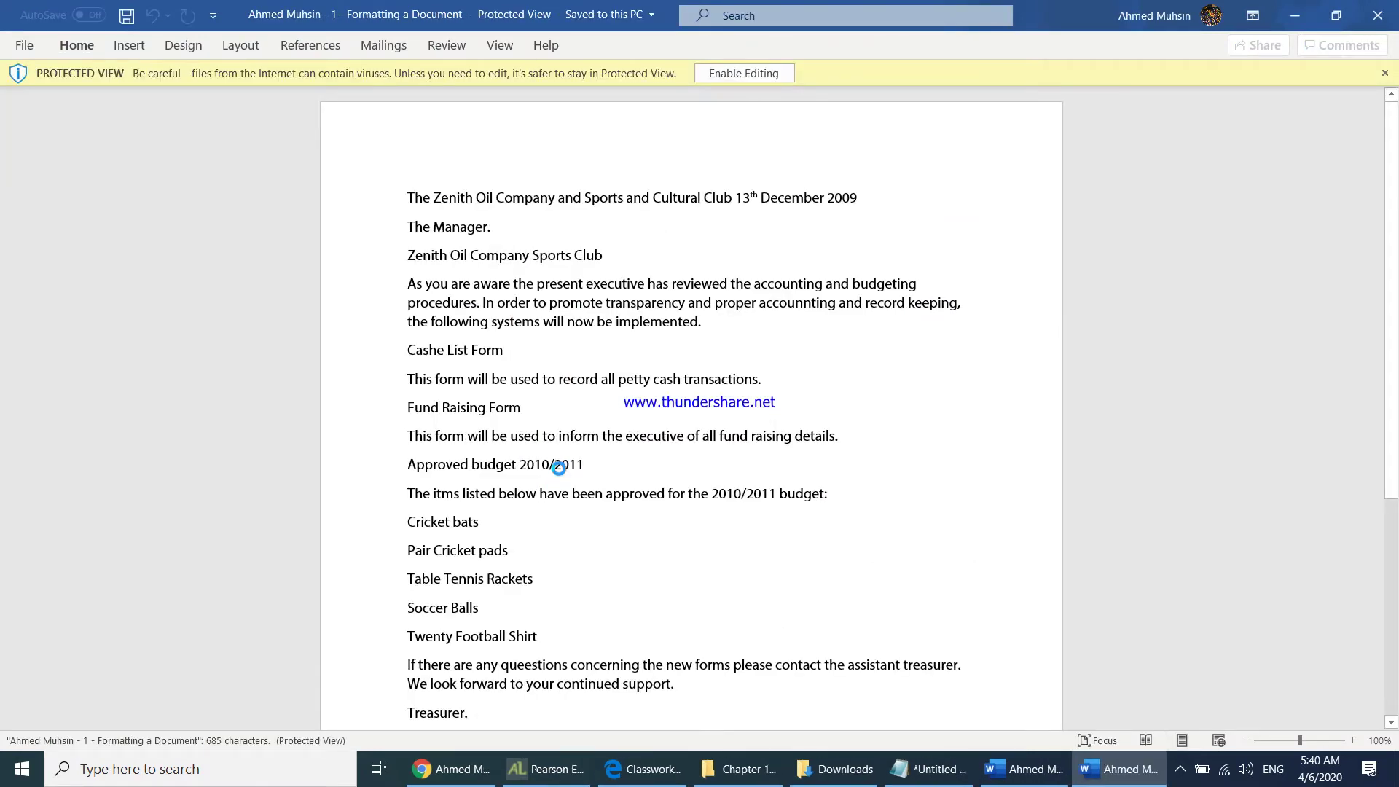
left_click(774, 74)
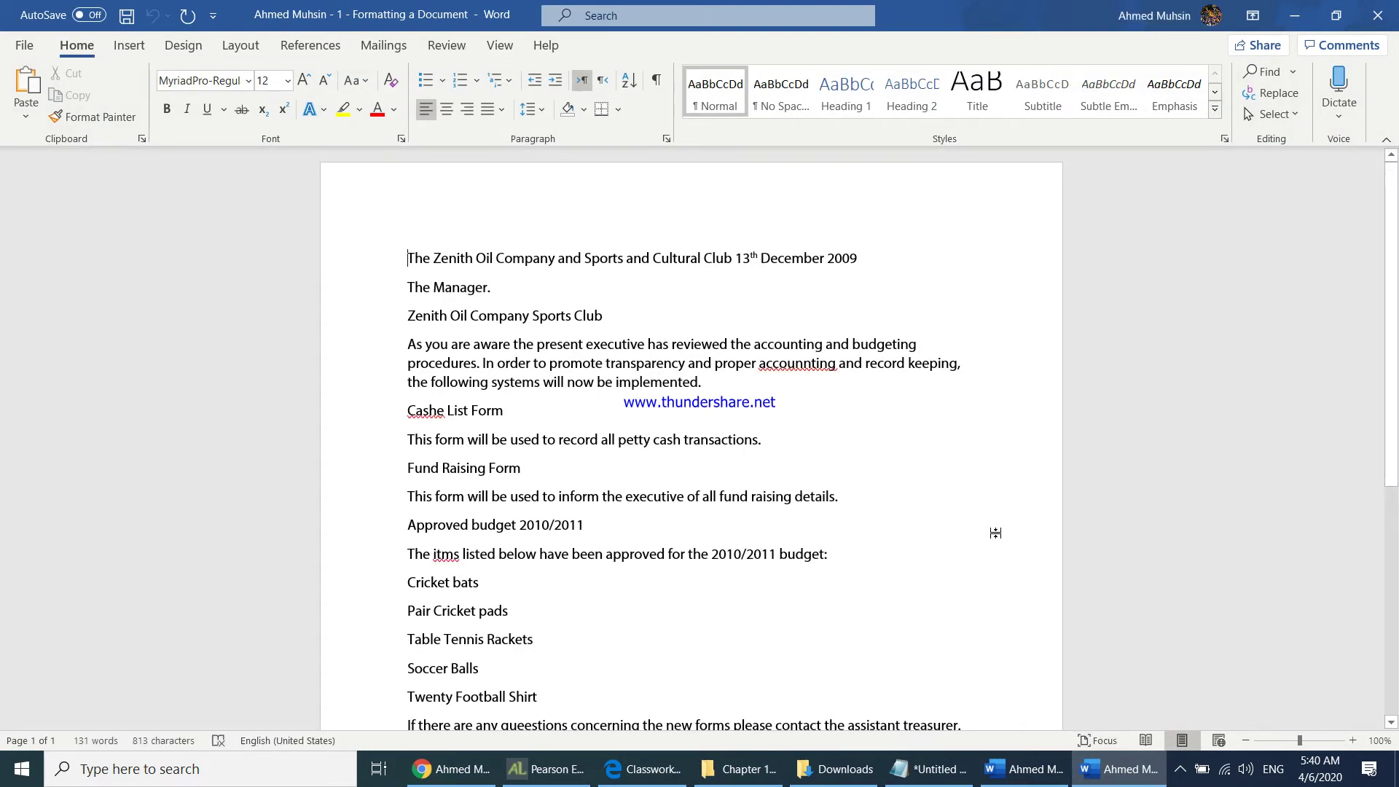
Switch between the instructions and the company document, ending with the Zenith Oil letter in front.
left_click(1029, 777)
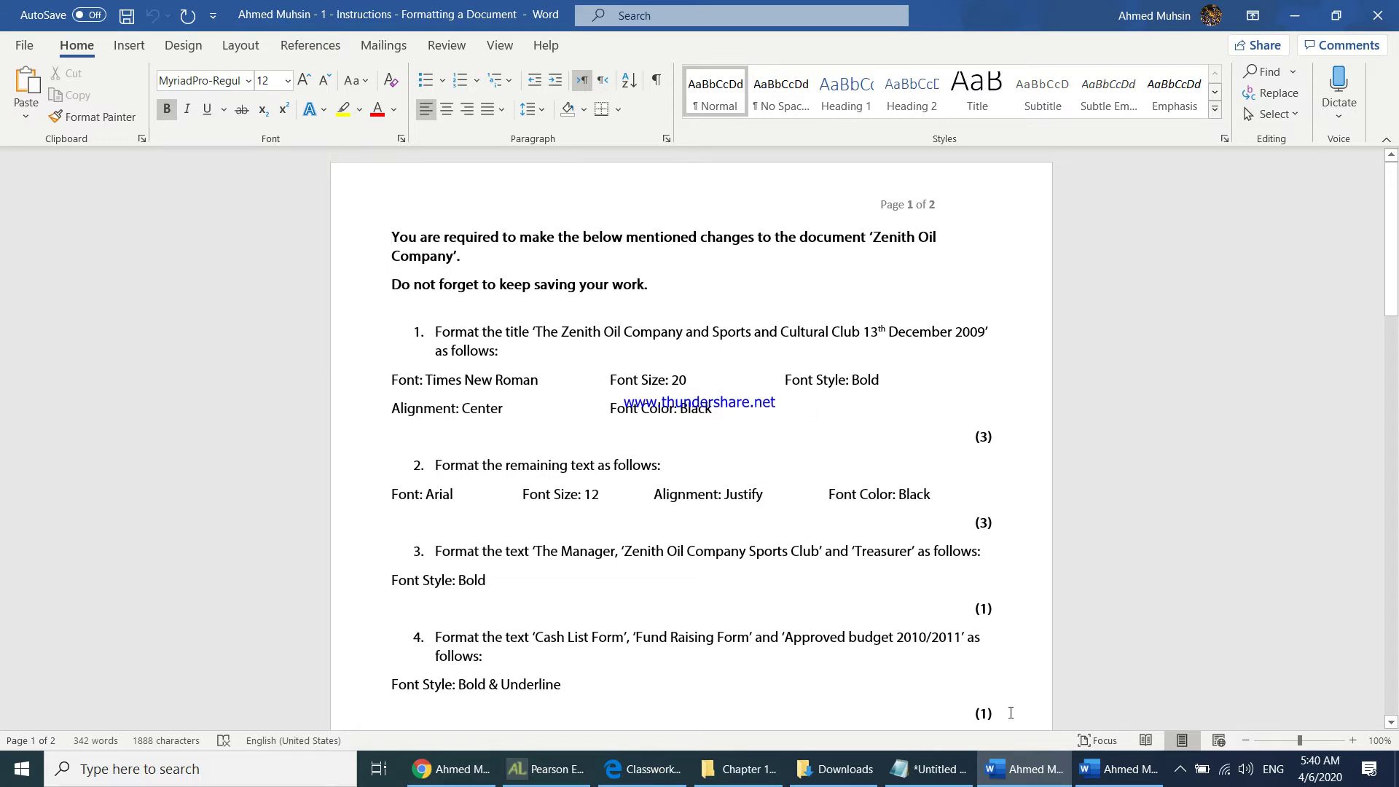
left_click(1119, 768)
left_click(1029, 769)
scroll(589, 513, "down", 1)
scroll(589, 512, "up", 1)
left_click(1094, 772)
left_click(1093, 774)
left_click(1093, 774)
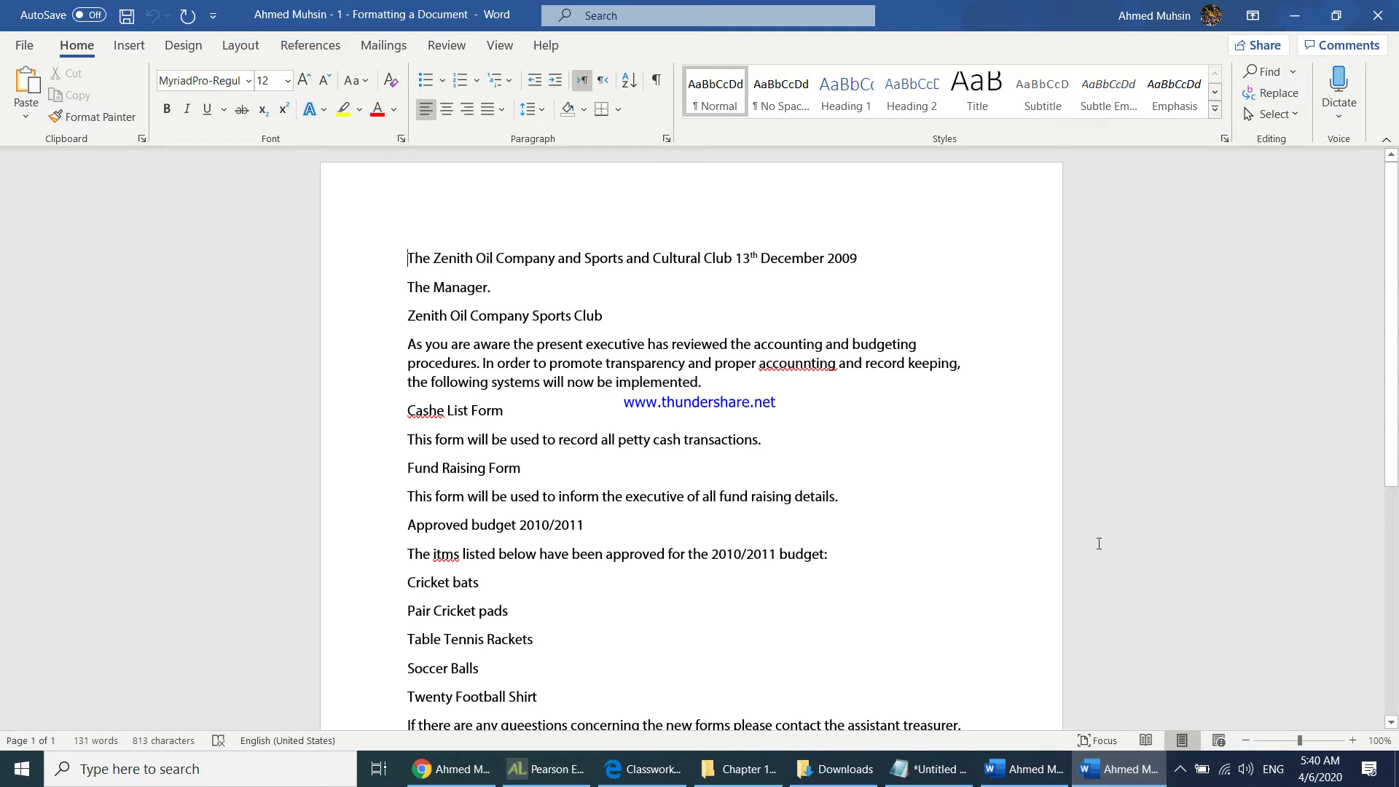
Snap the Zenith Oil letter left and instructions right, zooming each out two steps.
key("super+Left")
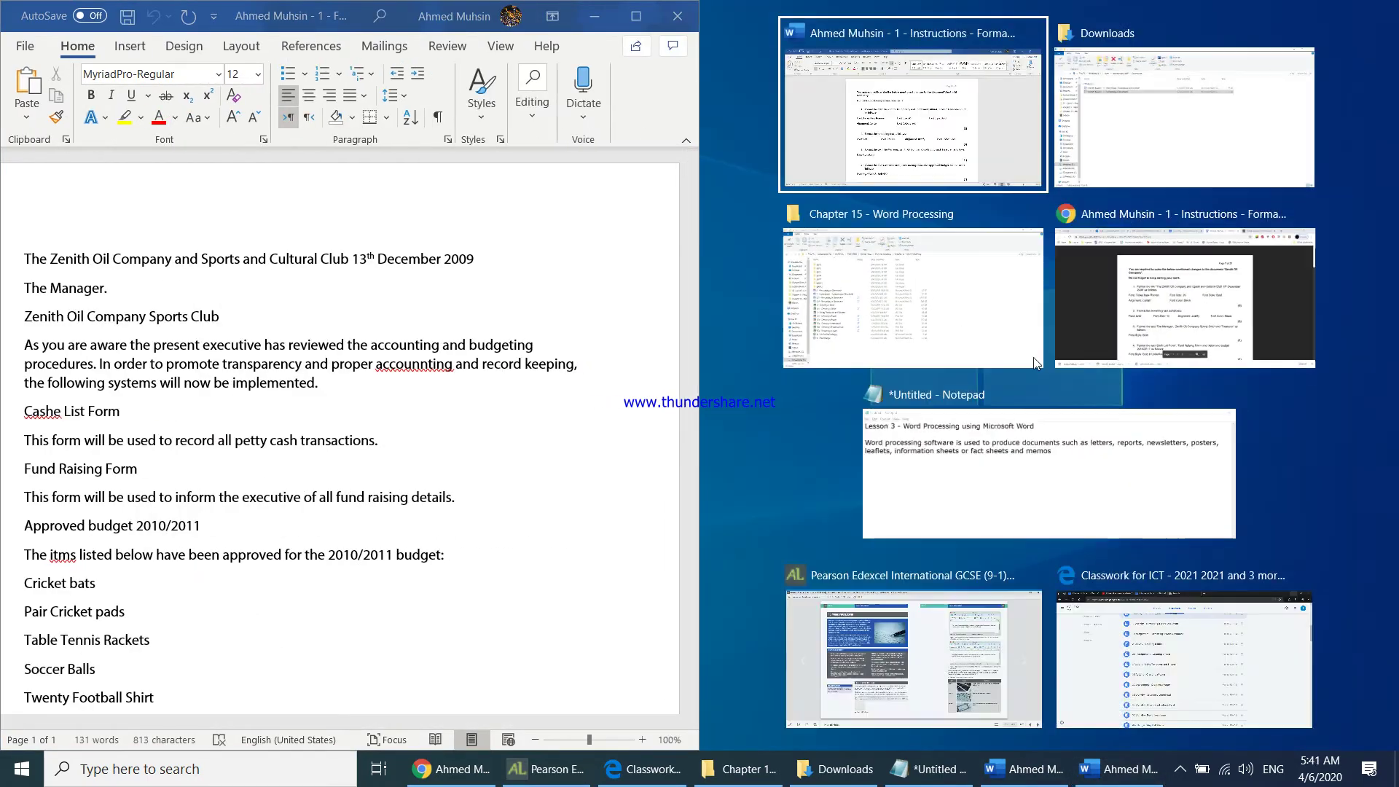
left_click(952, 135)
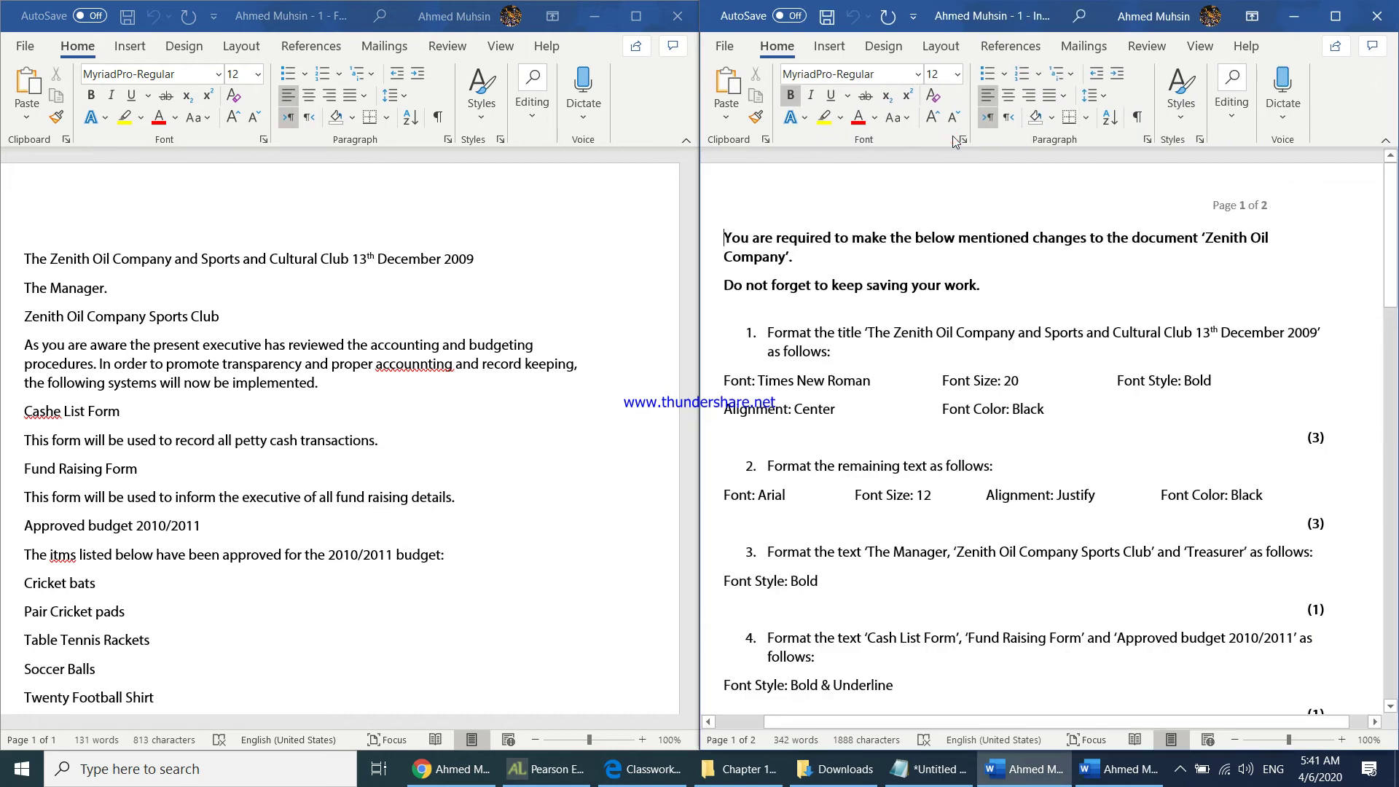
left_click(535, 739)
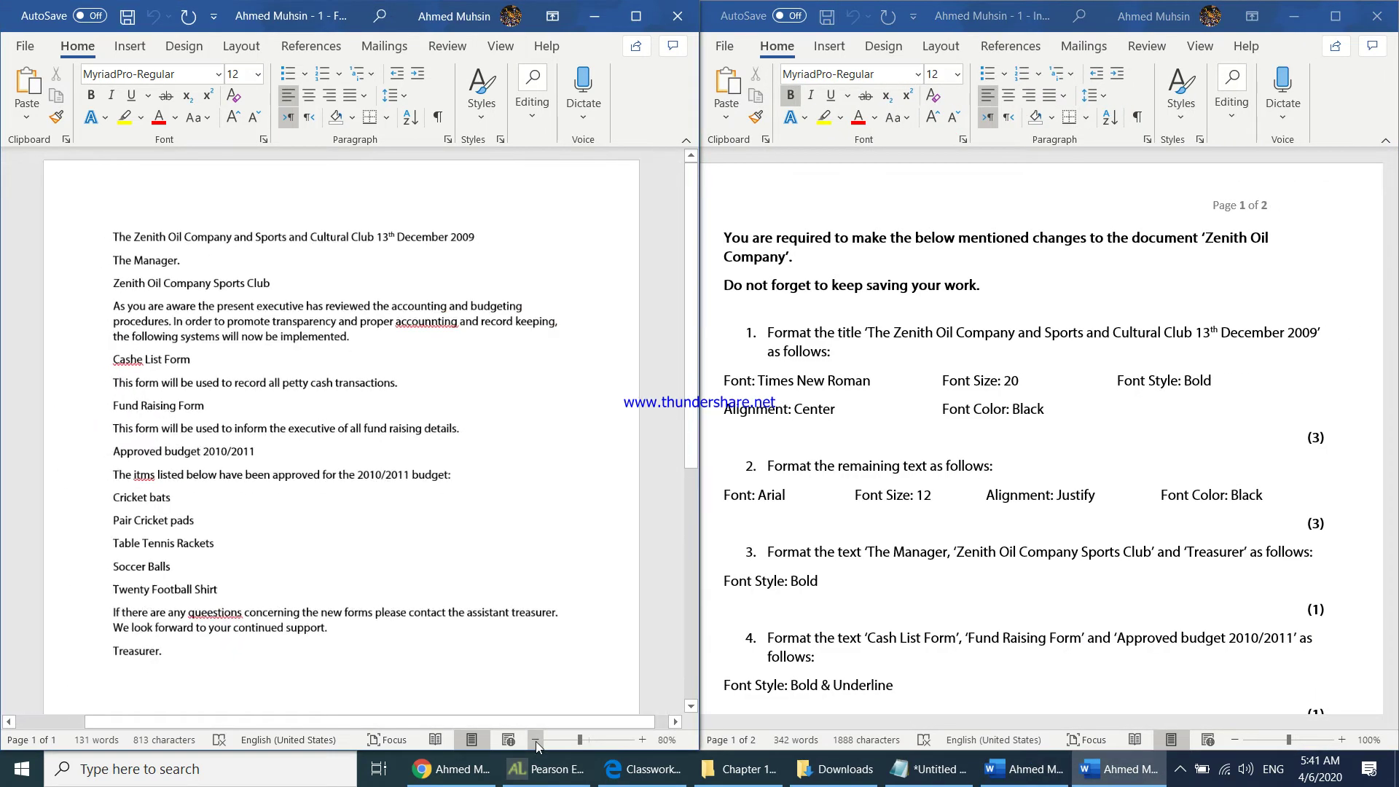
left_click(534, 740)
left_click(1232, 740)
left_click(1235, 740)
left_click(1235, 740)
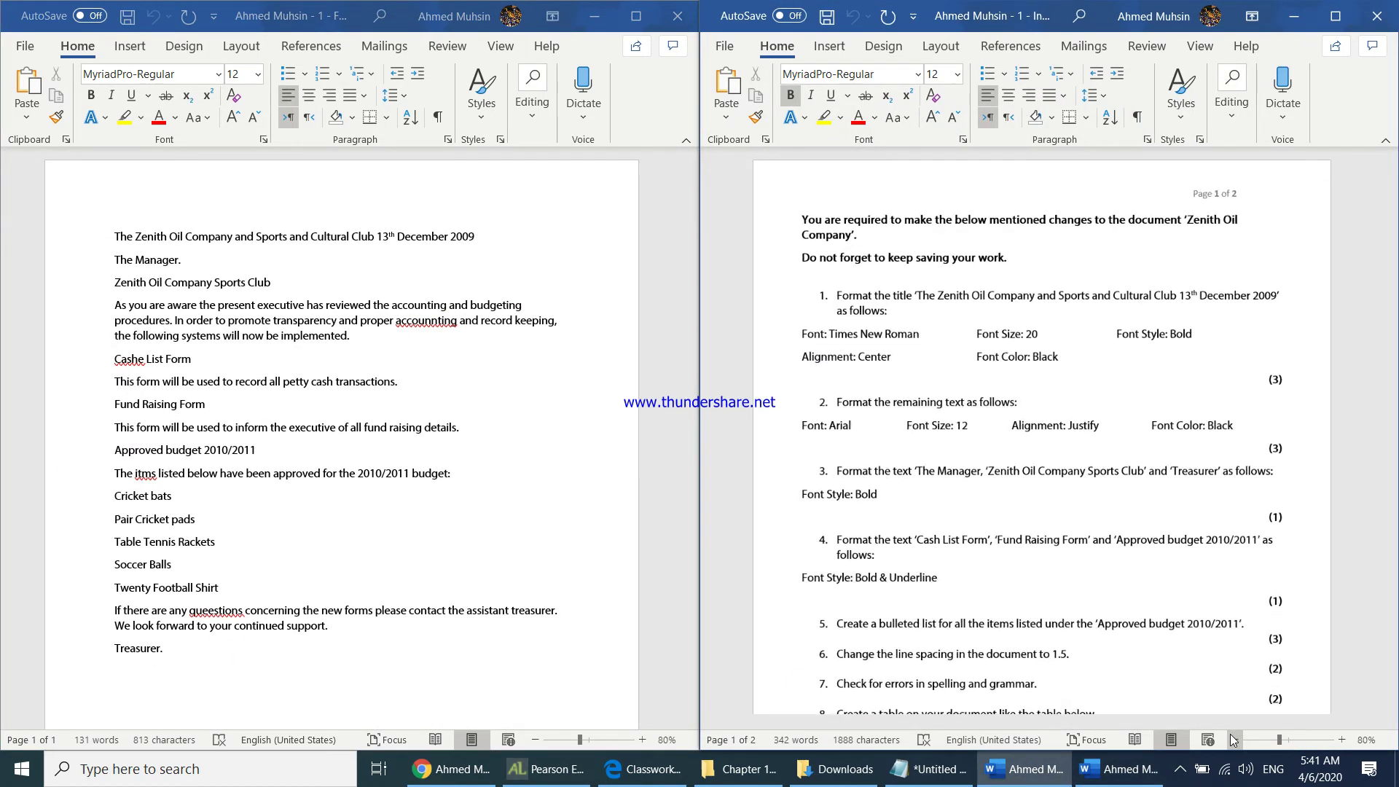
Click into the instructions, then select the Zenith Oil letter's whole title line.
left_click(1085, 413)
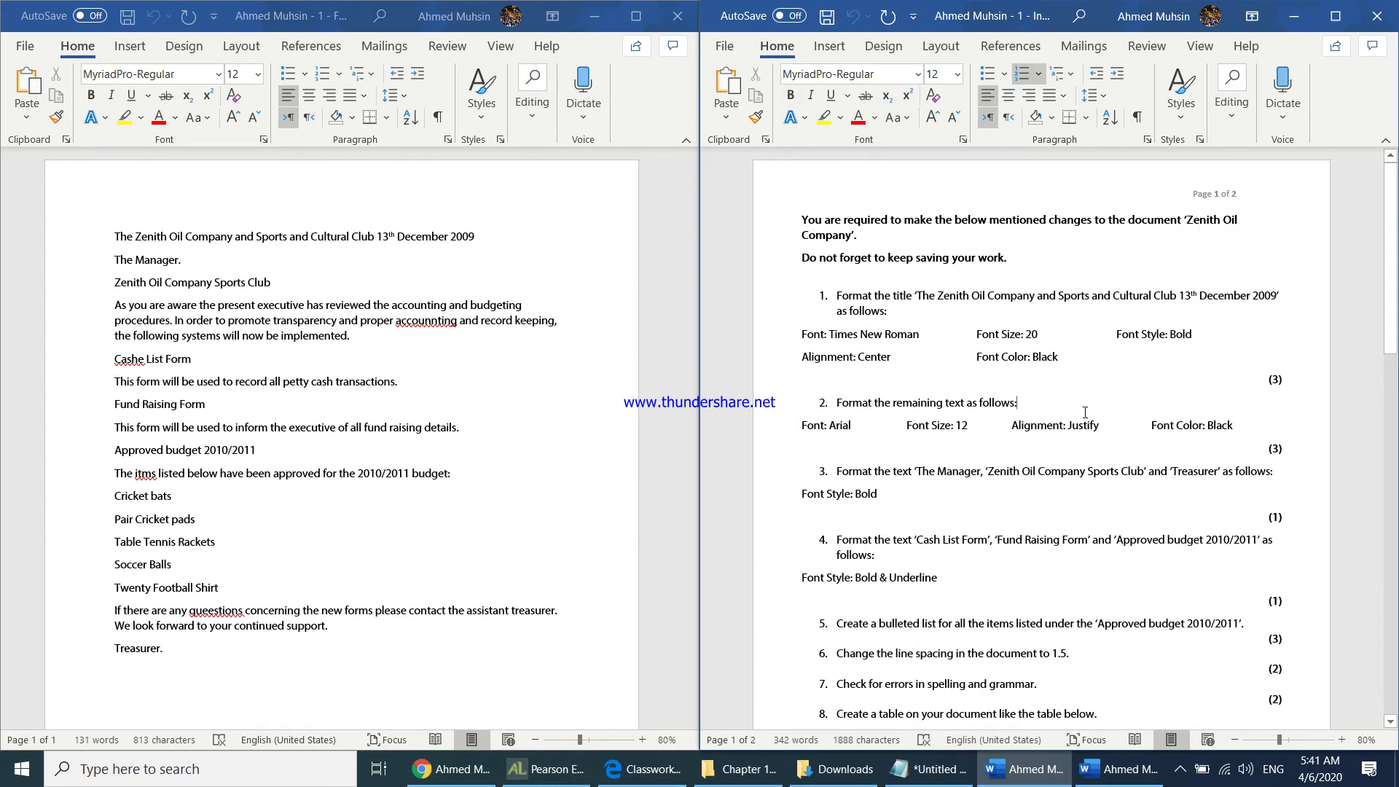
left_click_drag(904, 295, 912, 295)
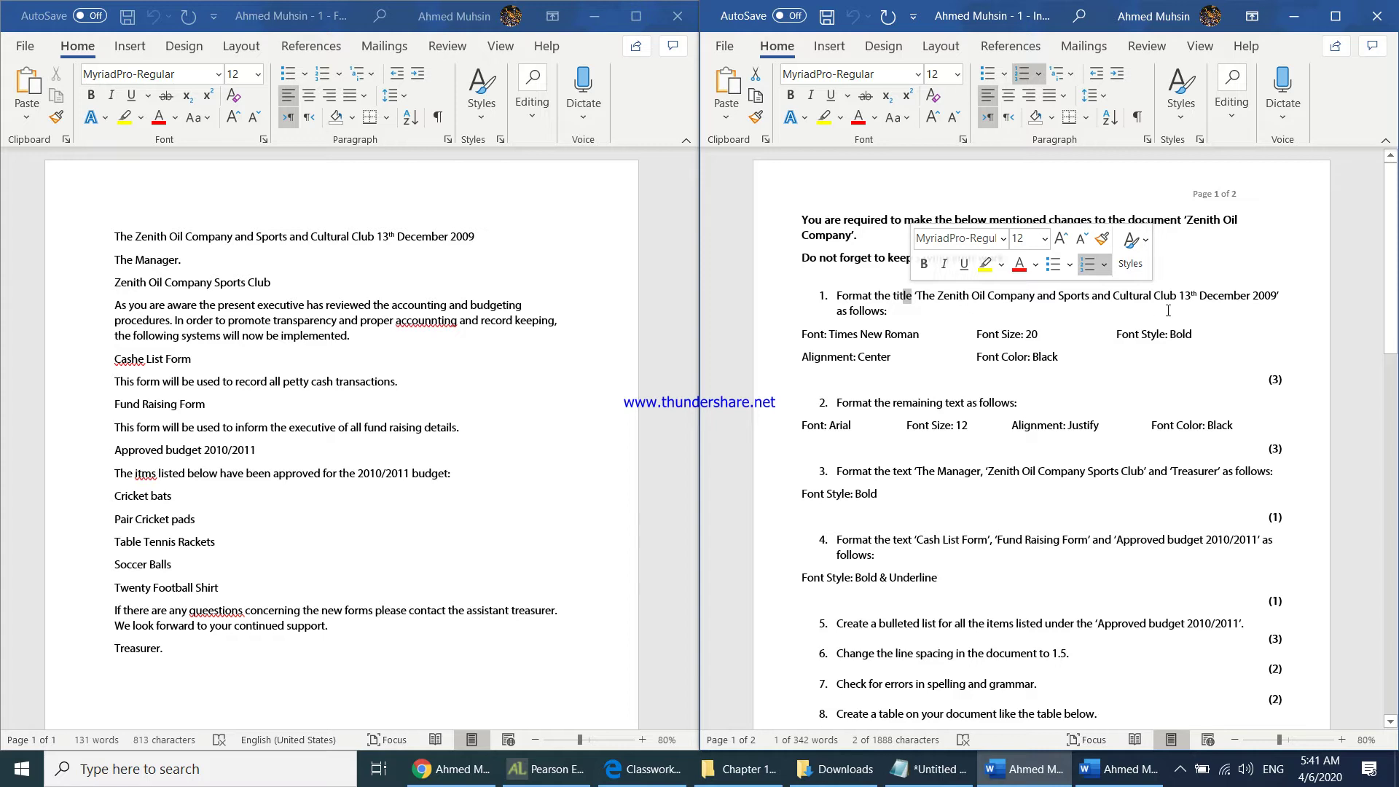
left_click(374, 265)
left_click_drag(116, 237, 474, 243)
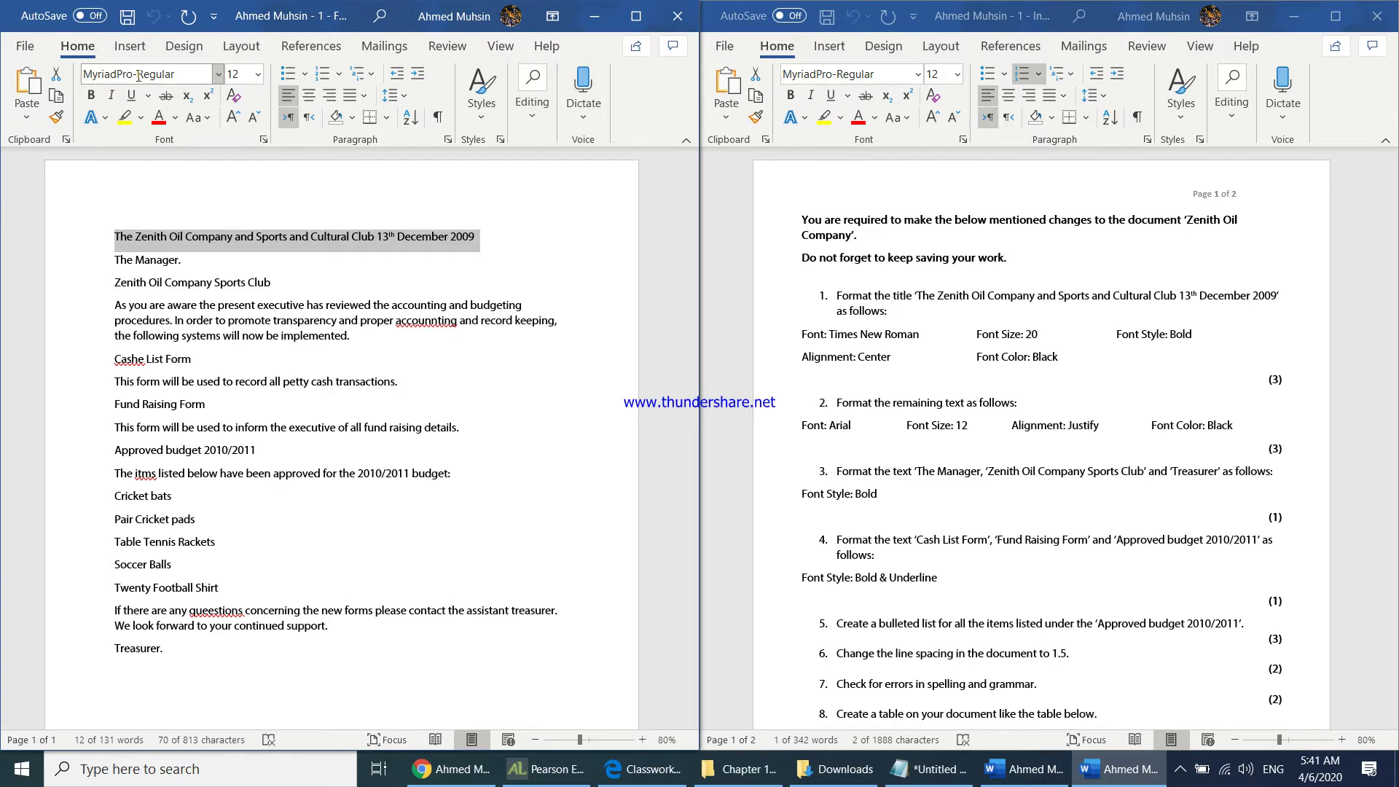
Set the selected title to Times New Roman at 20 pt.
left_click(139, 76)
type("Times New Roman")
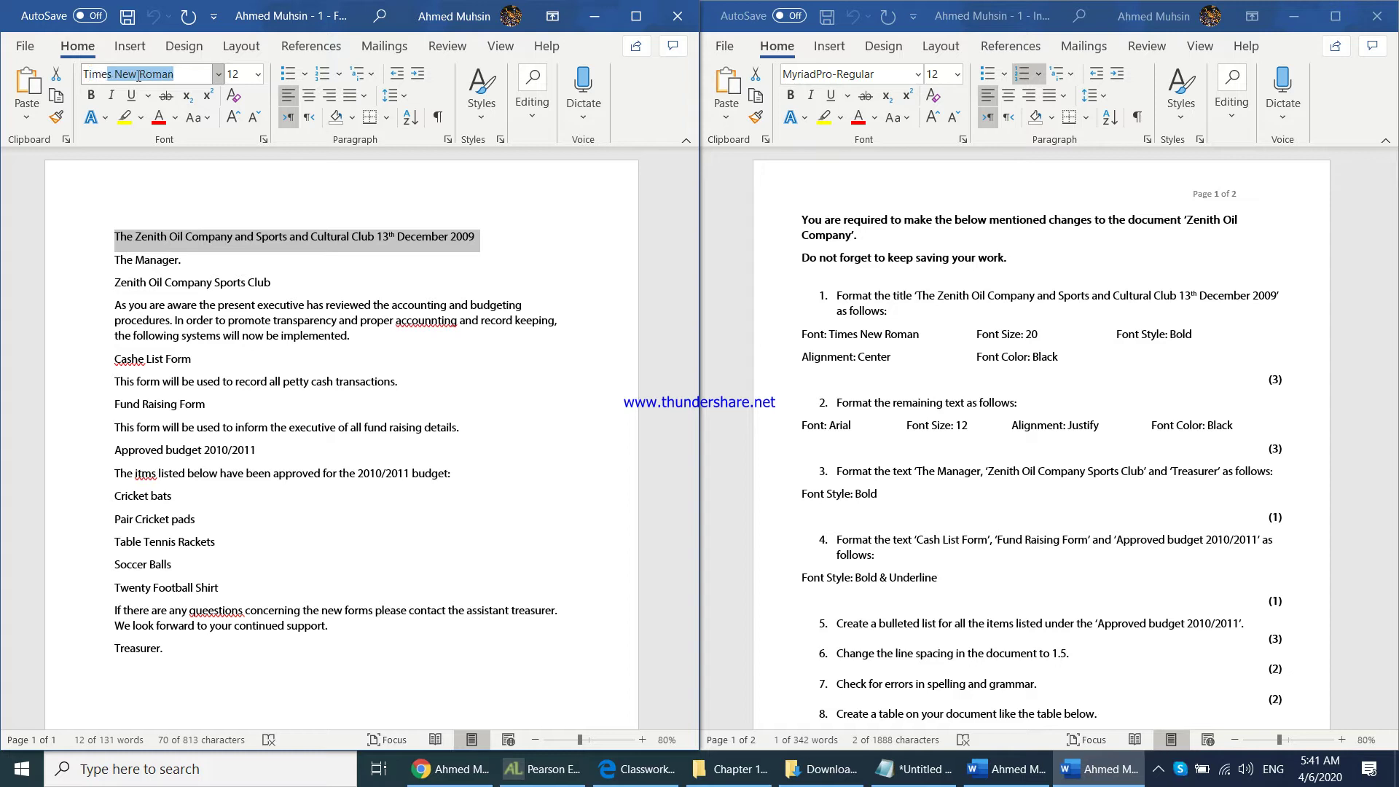
key("Return")
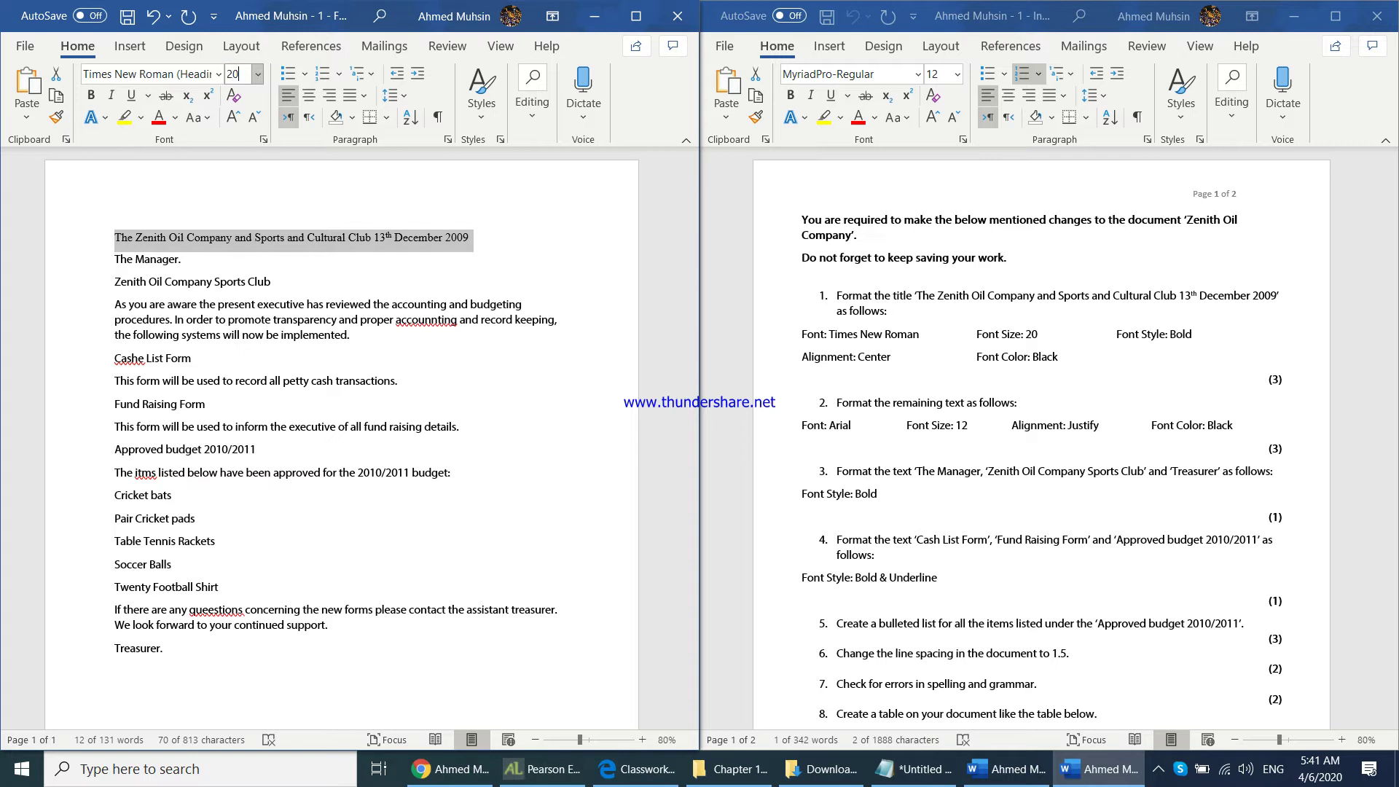
type("20")
key("Return")
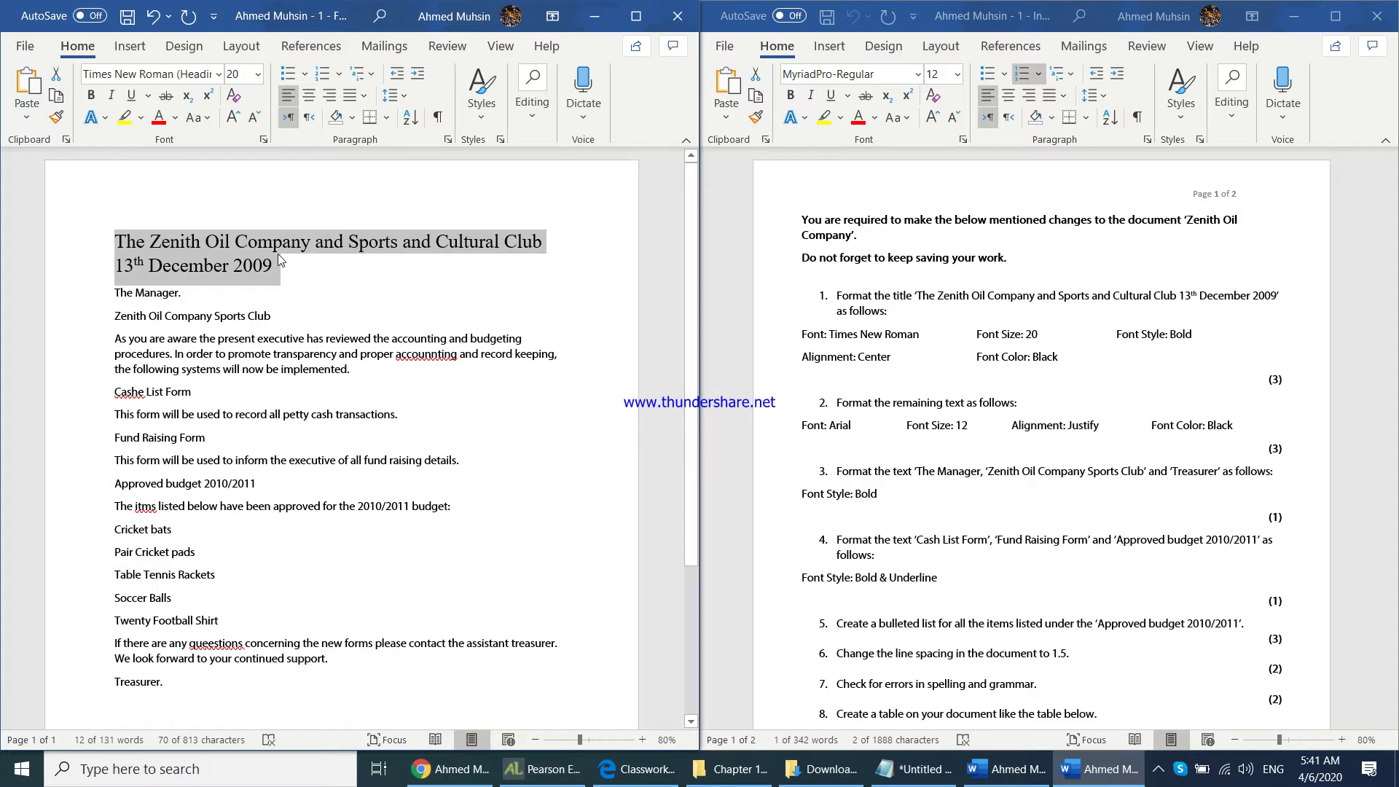
Make the title bold and centred, then check the instructions for the next task.
left_click(91, 95)
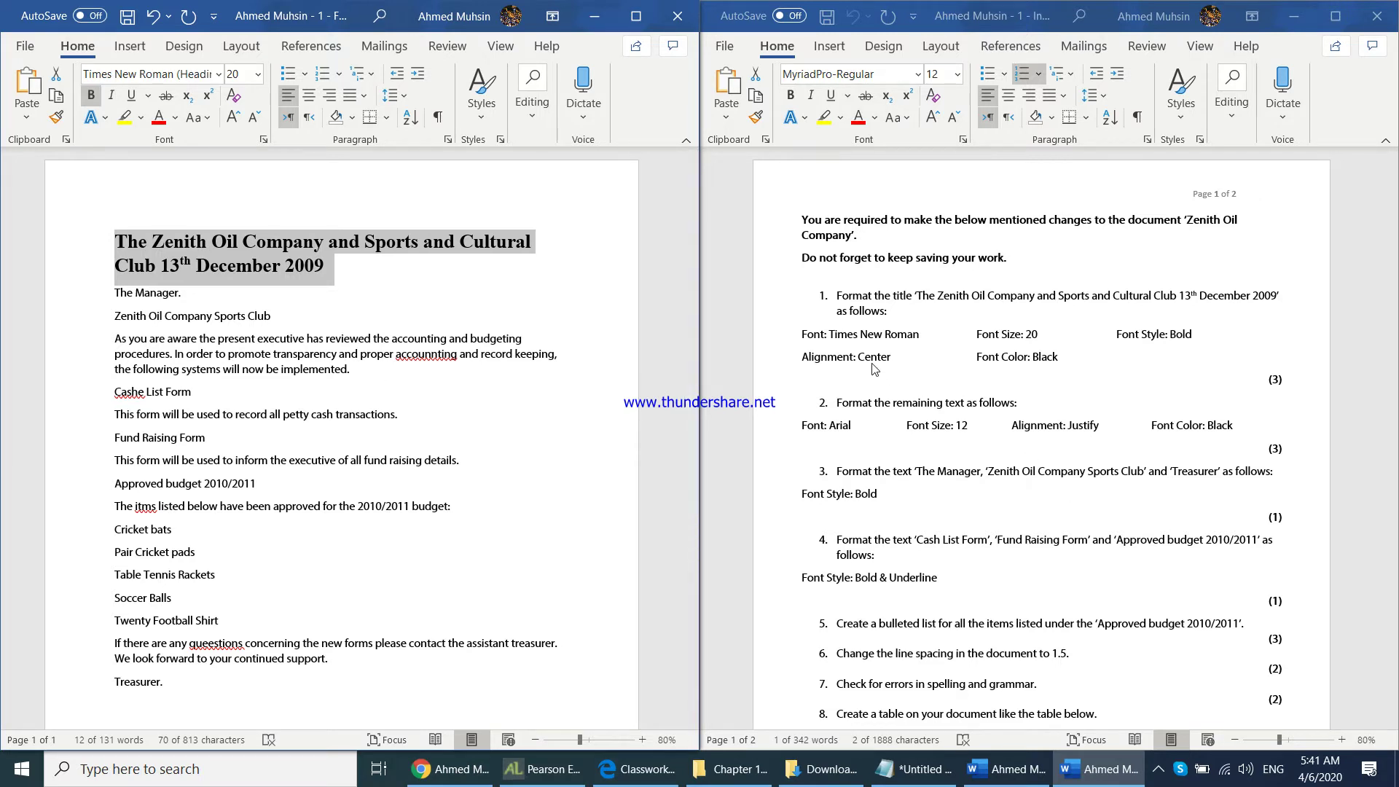
left_click(310, 96)
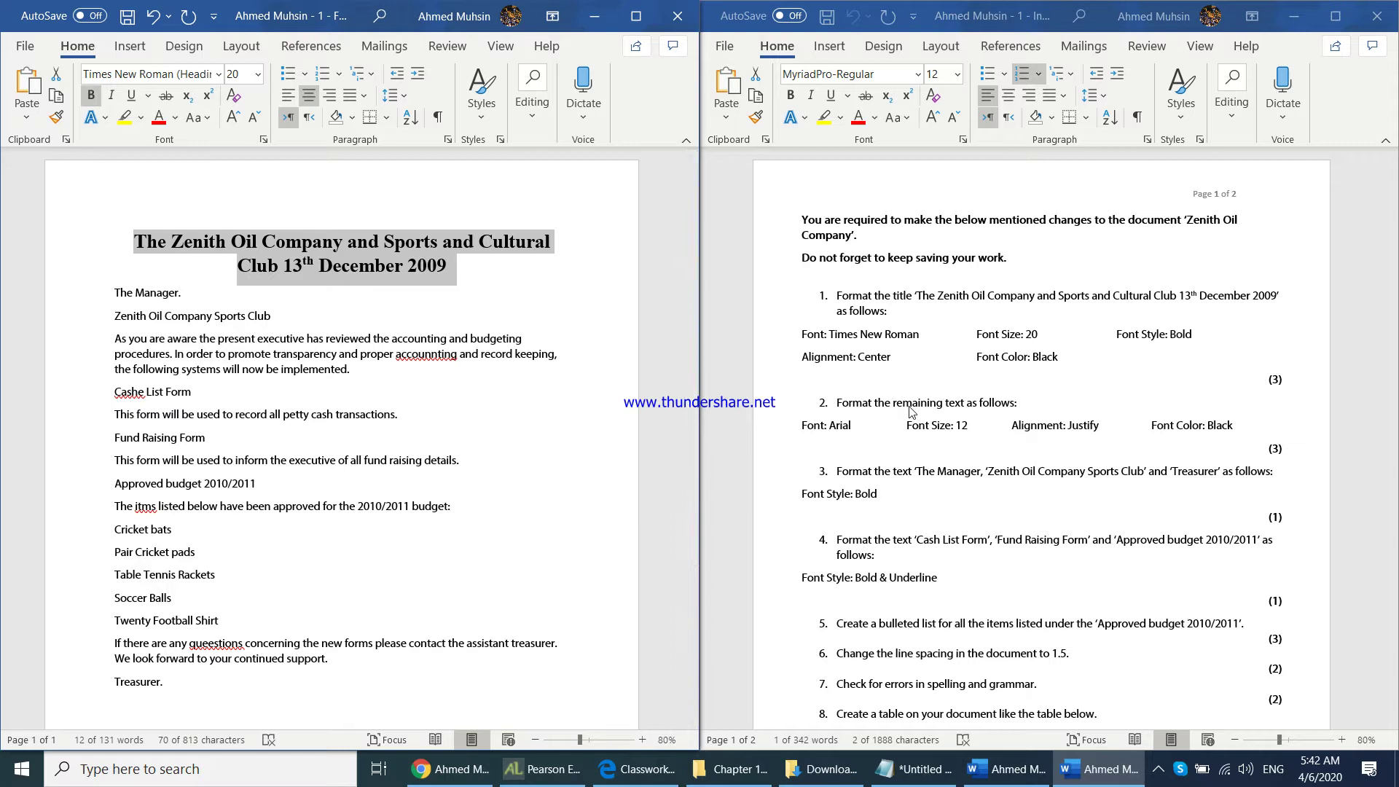
key("alt+Tab")
scroll(910, 414, "down", 1)
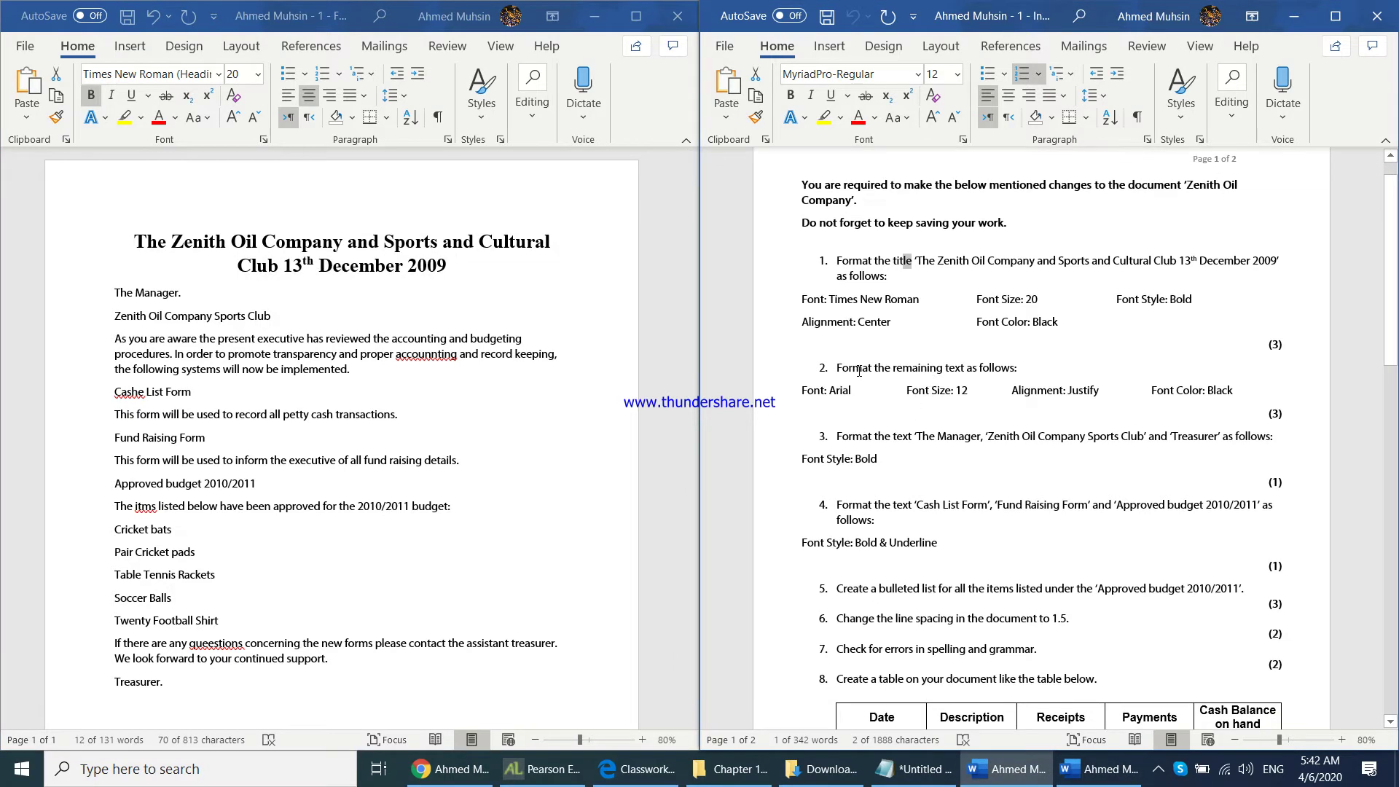
key("alt+Tab")
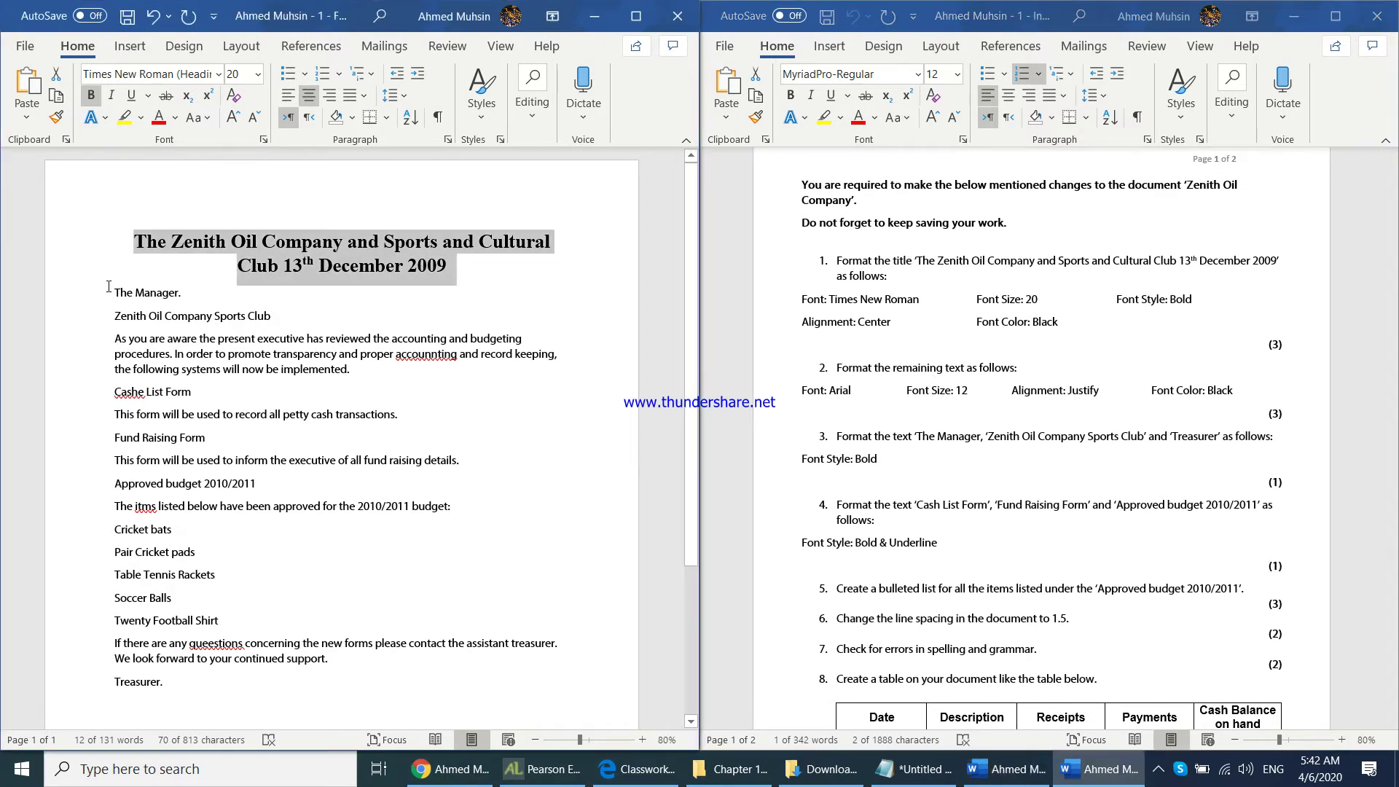
Select all body paragraphs from The Manager. down to Treasurer.
left_click(113, 295)
left_click_drag(113, 296, 181, 684)
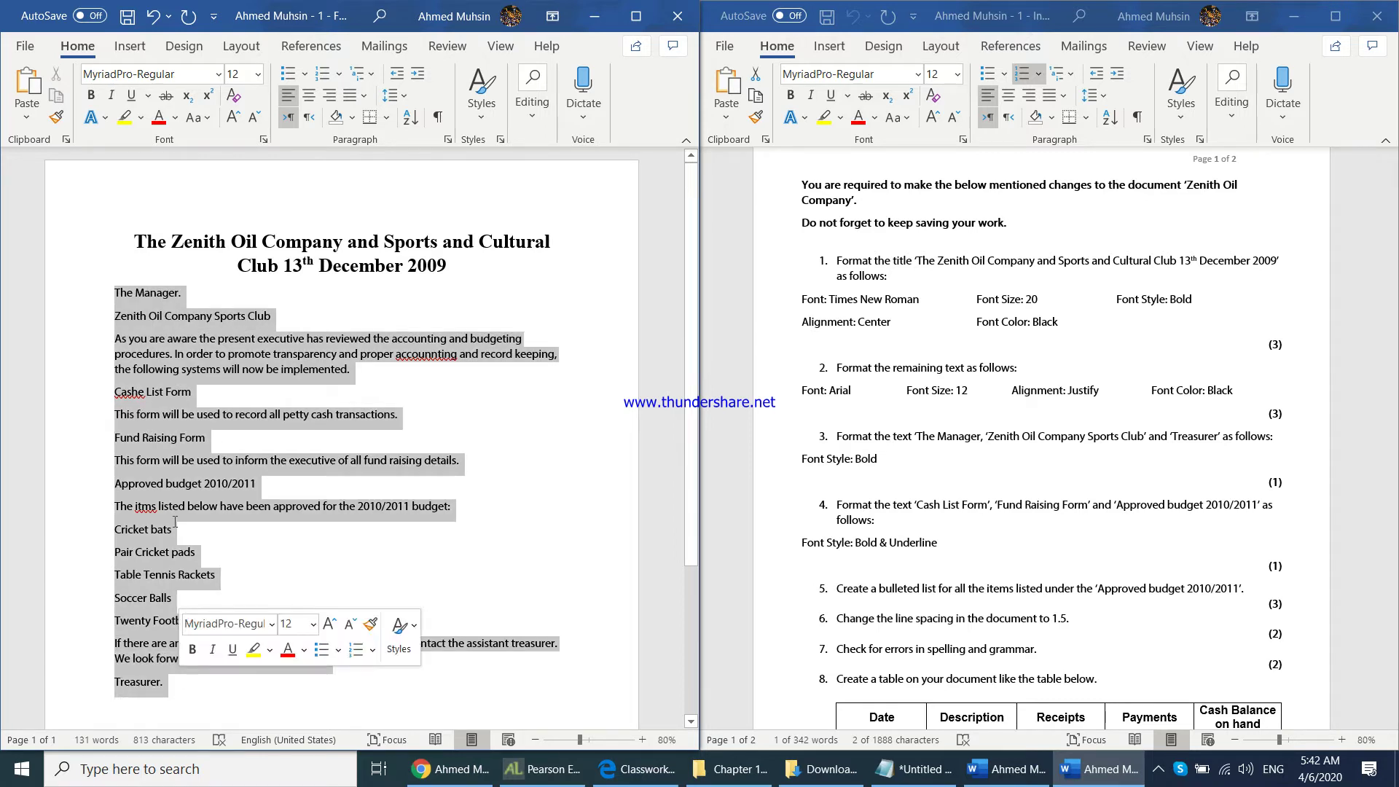
left_click(172, 483)
left_click_drag(113, 292, 184, 685)
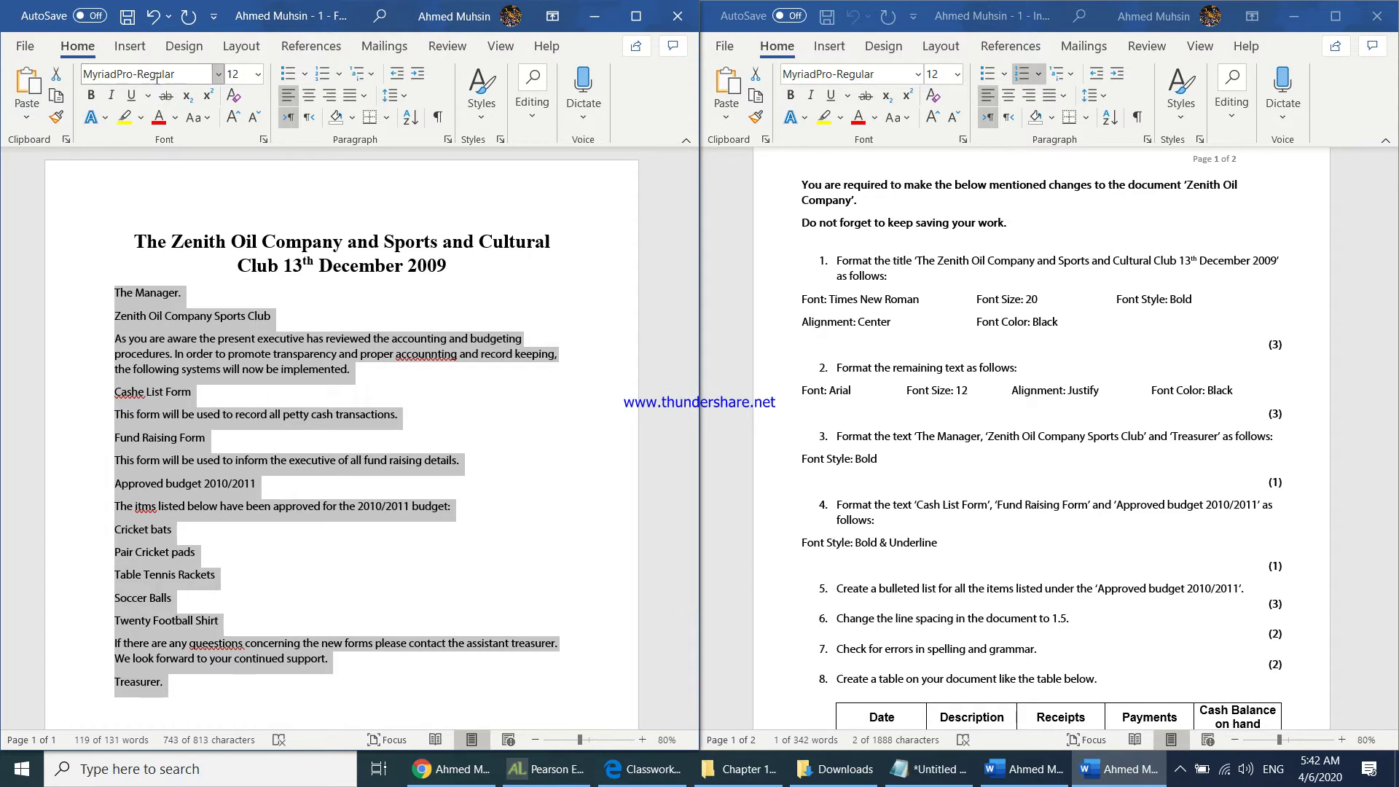
Set the selected body text to Arial and justify it.
left_click(125, 76)
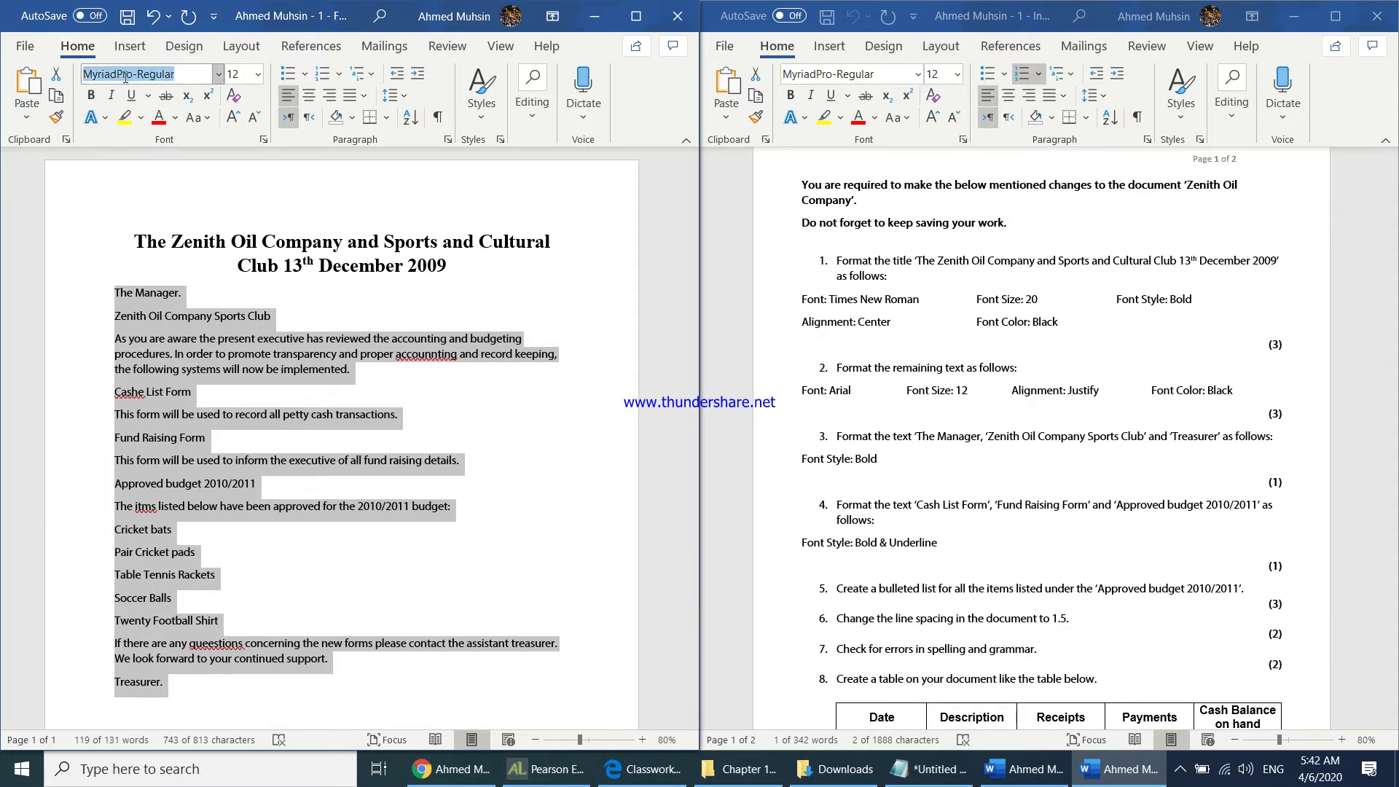
type("Arial")
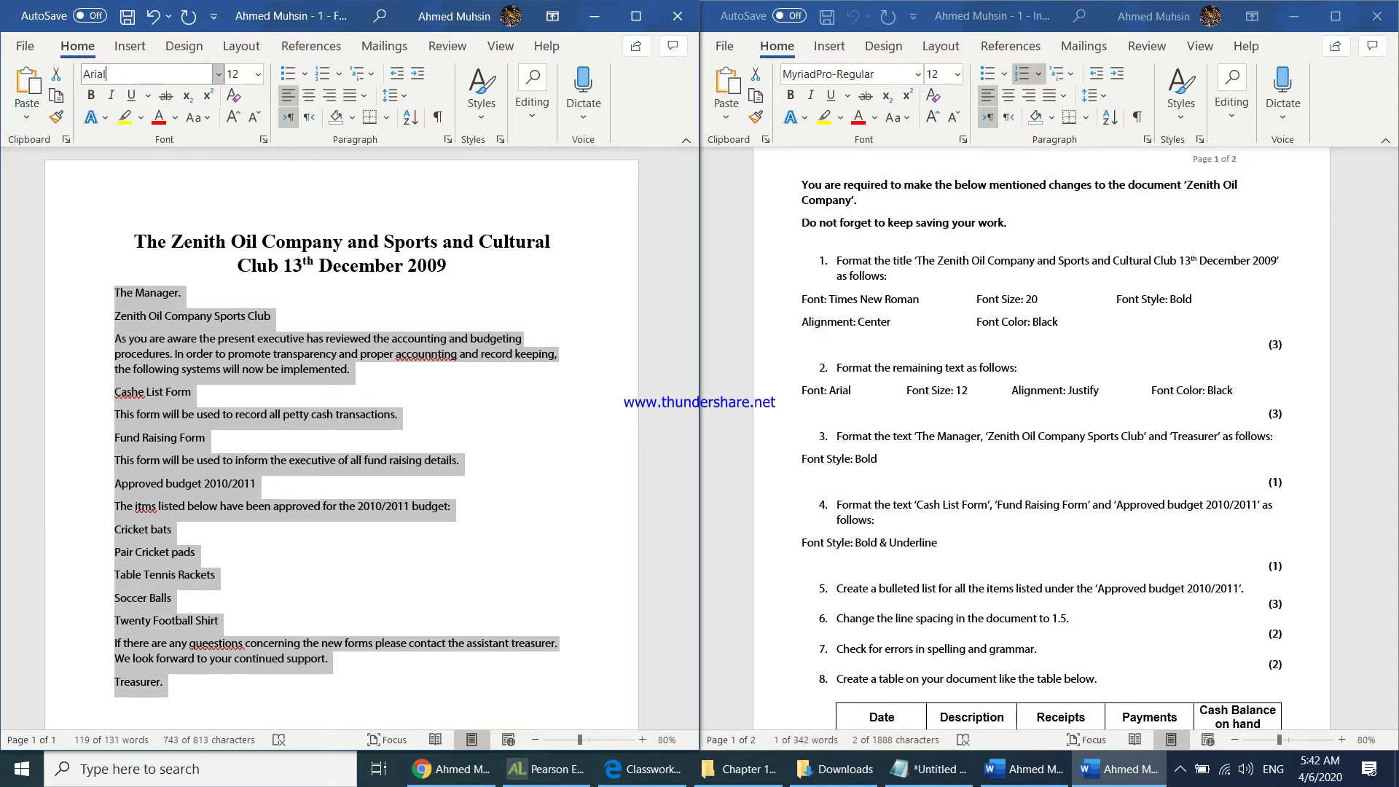
key("Return")
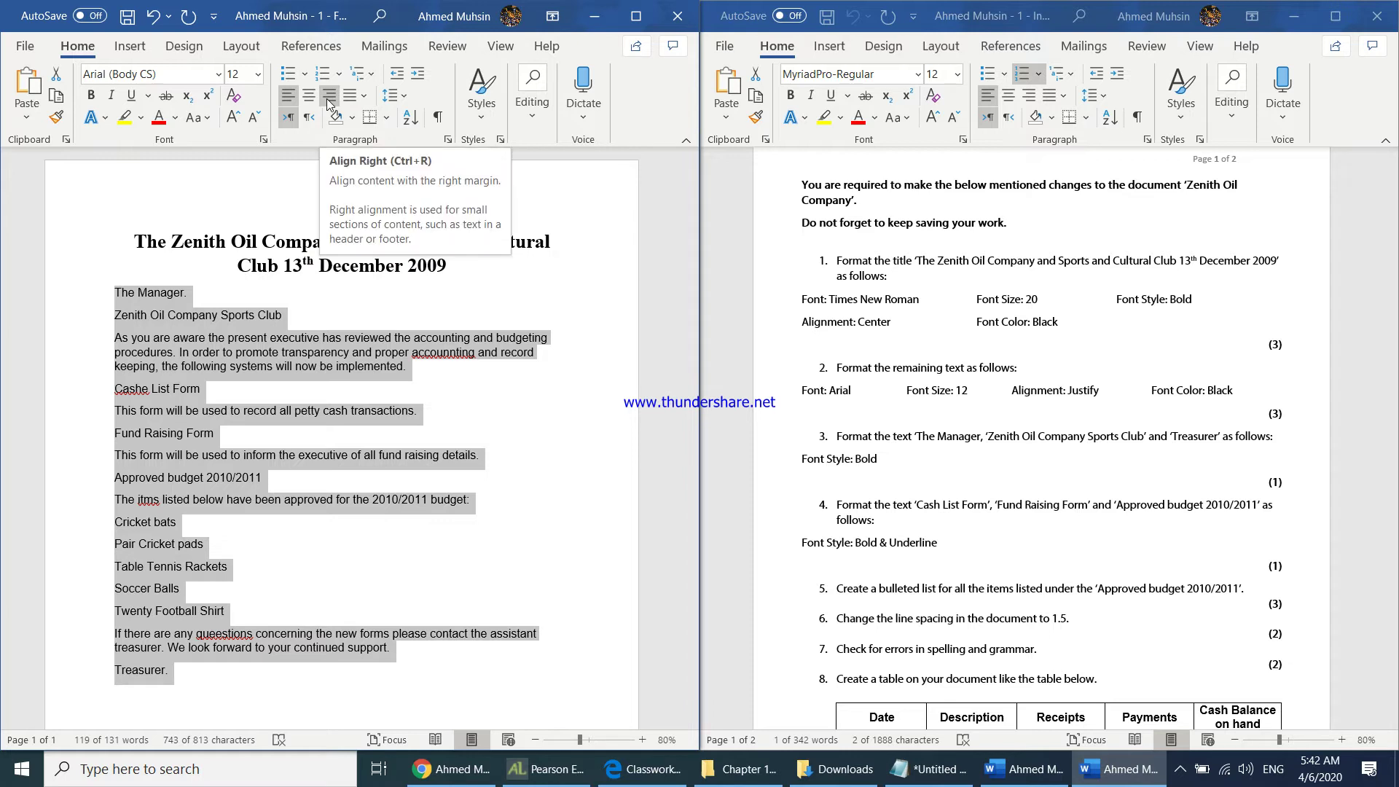
left_click(352, 99)
left_click(357, 120)
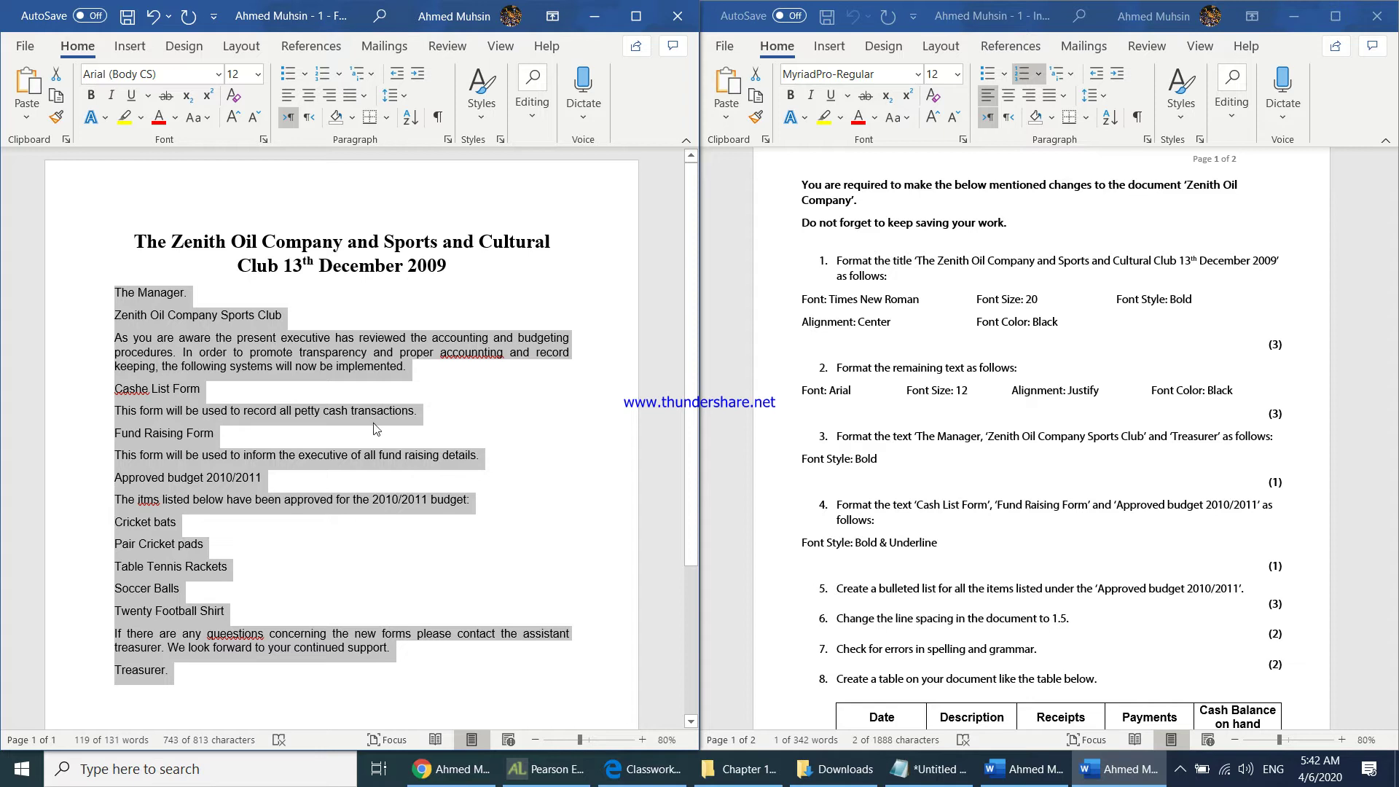
After reading the next instruction, multi-select The Manager., Zenith Oil Company Sports Club and Treasurer. and bold them.
left_click(921, 449)
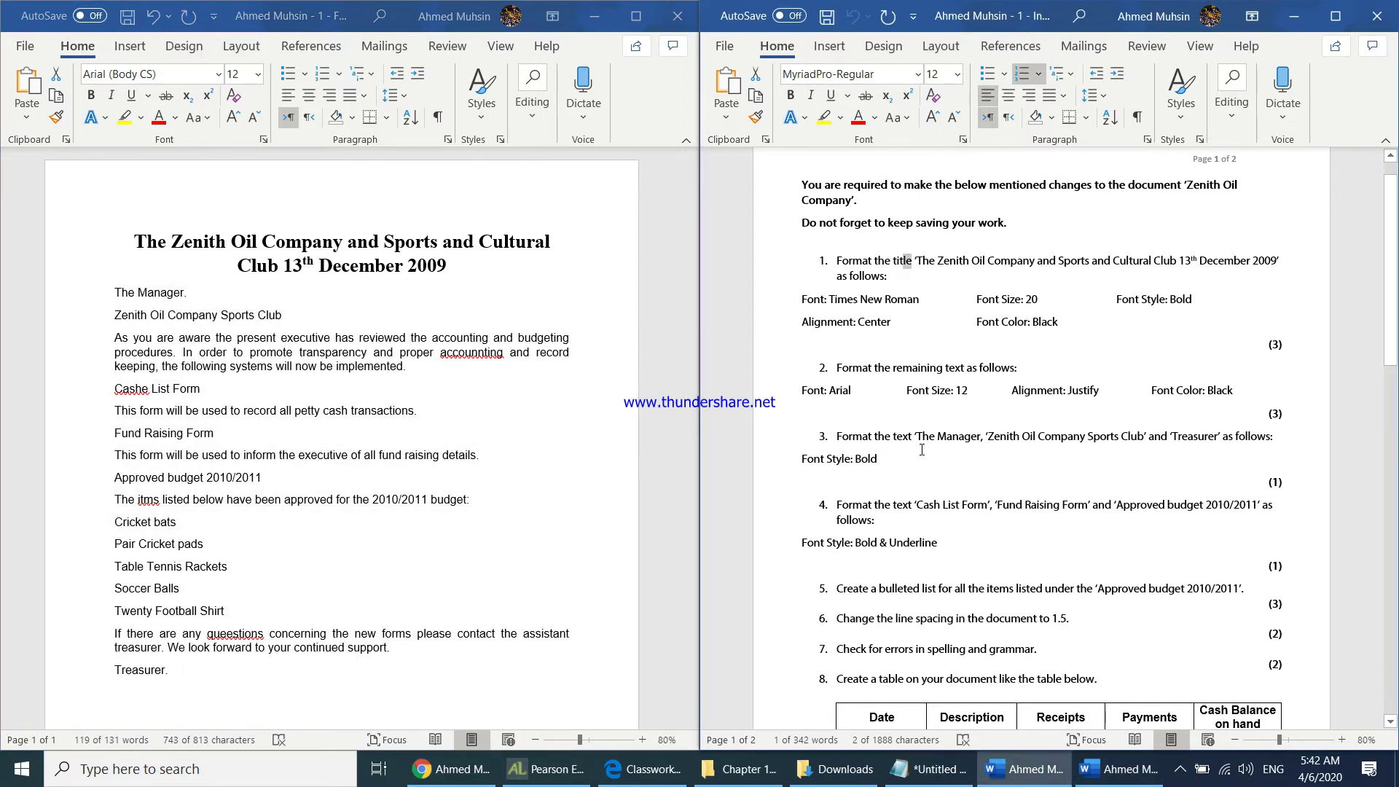
scroll(922, 450, "down", 1)
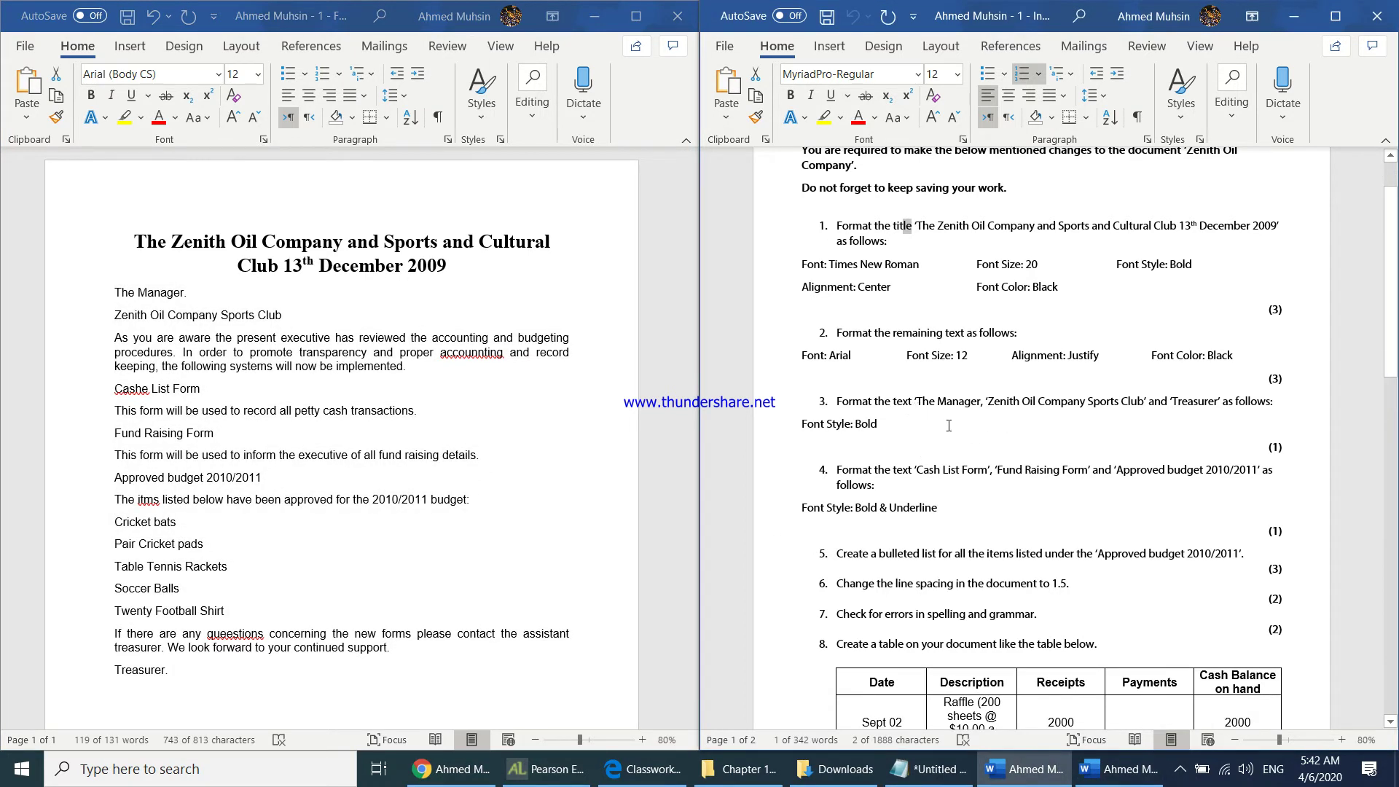
left_click(117, 294)
left_click(117, 294)
left_click_drag(117, 294, 191, 294)
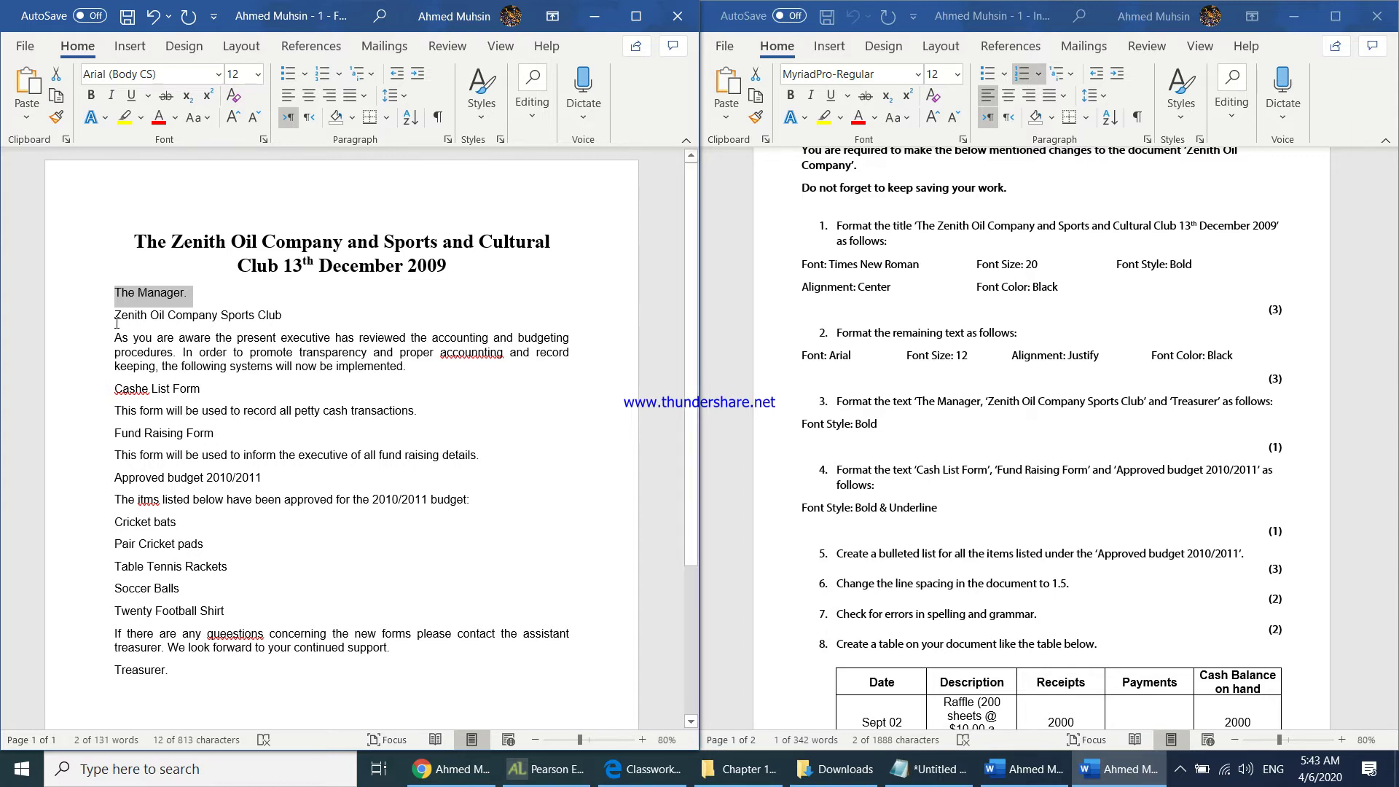
left_click(113, 296)
left_click_drag(113, 294, 305, 319)
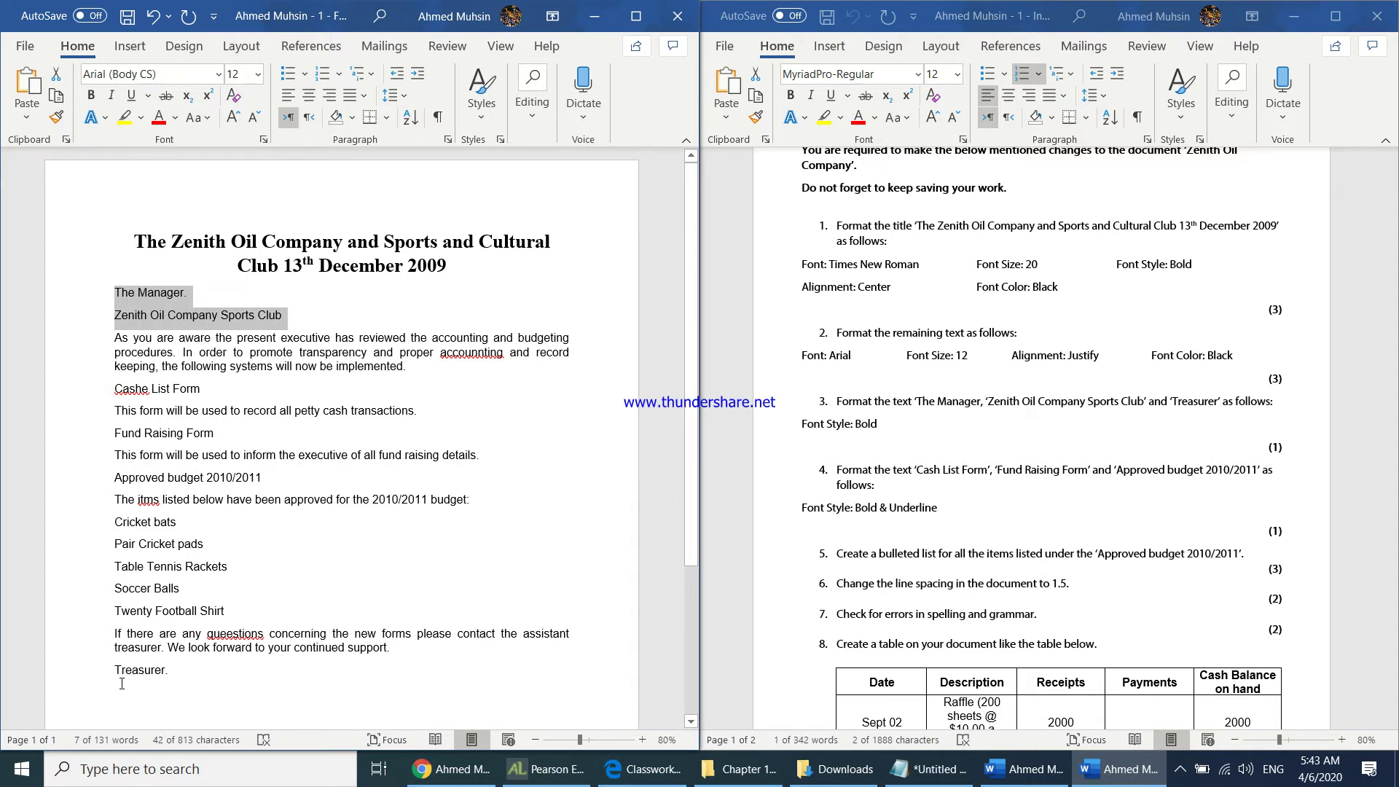
left_click(123, 666, "ctrl")
left_click(92, 96)
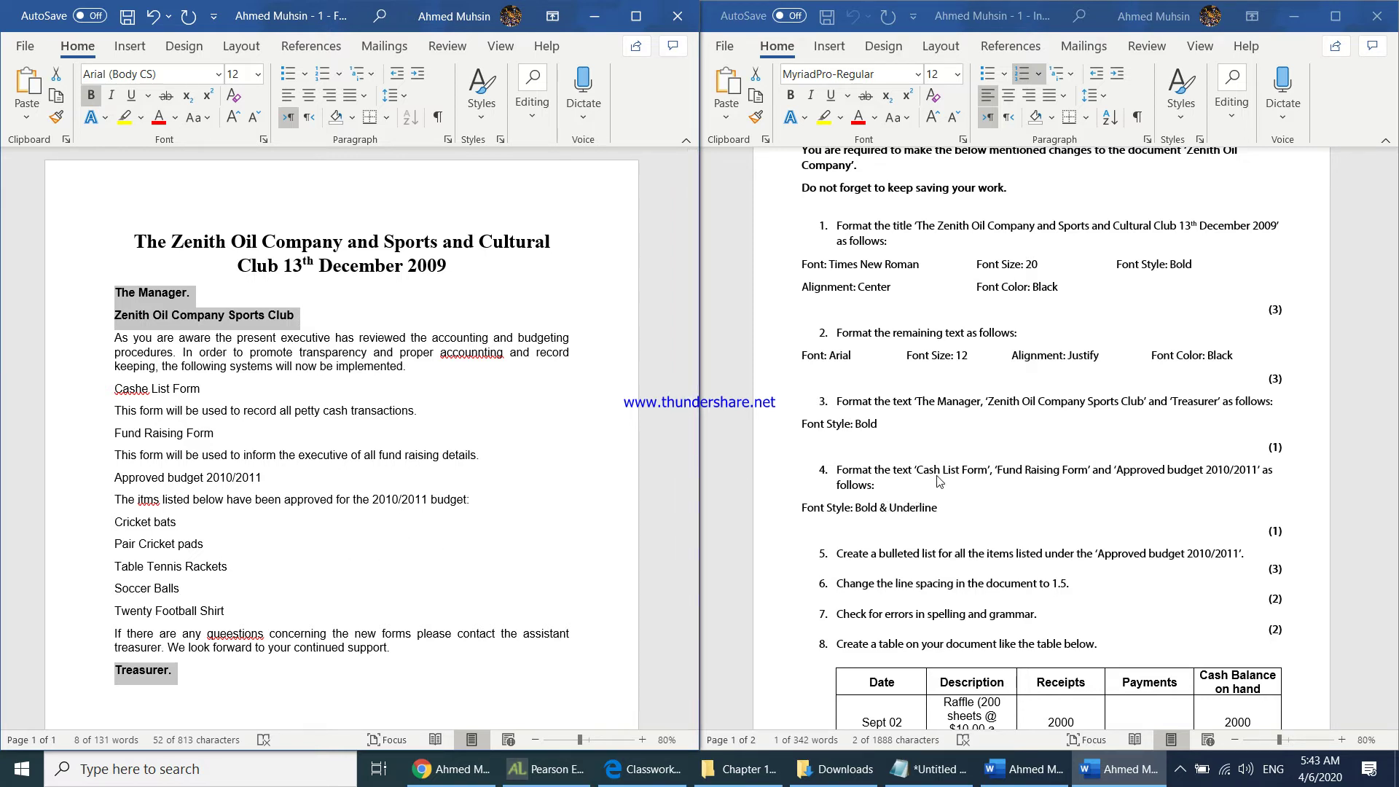
Multi-select Cashe List Form, Fund Raising Form and Approved budget 2010/2011, then apply Ctrl+B and Ctrl+U.
left_click(451, 473)
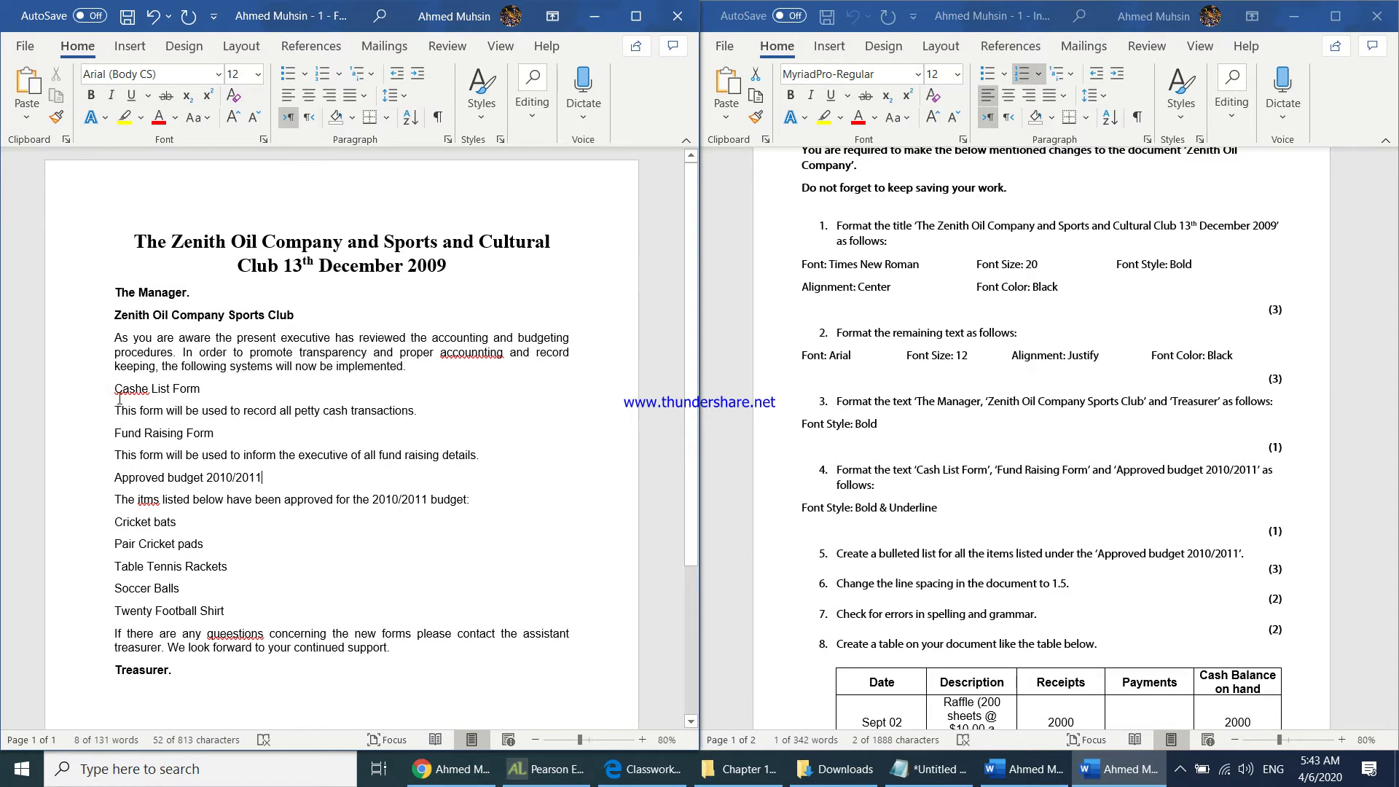
left_click_drag(114, 388, 206, 389)
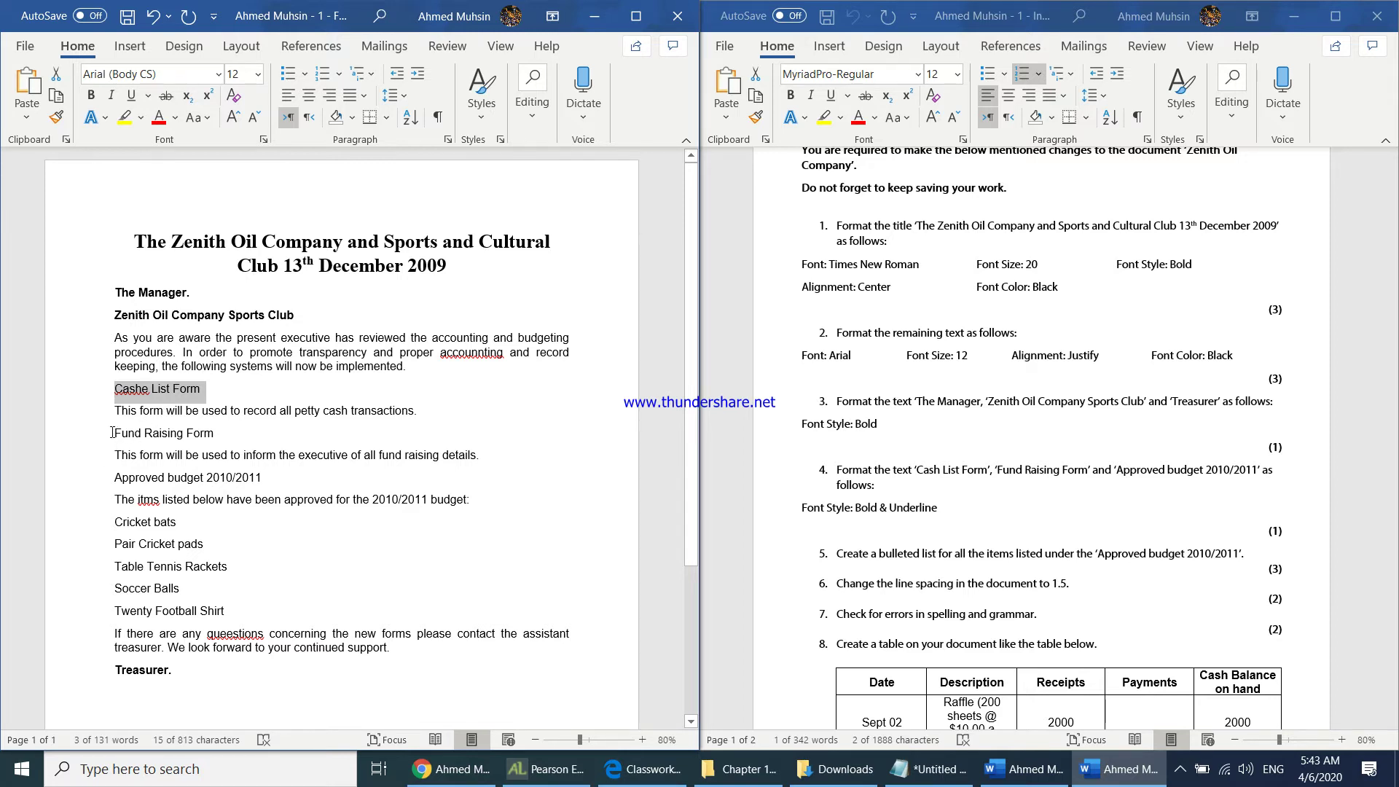
left_click_drag(115, 433, 225, 437)
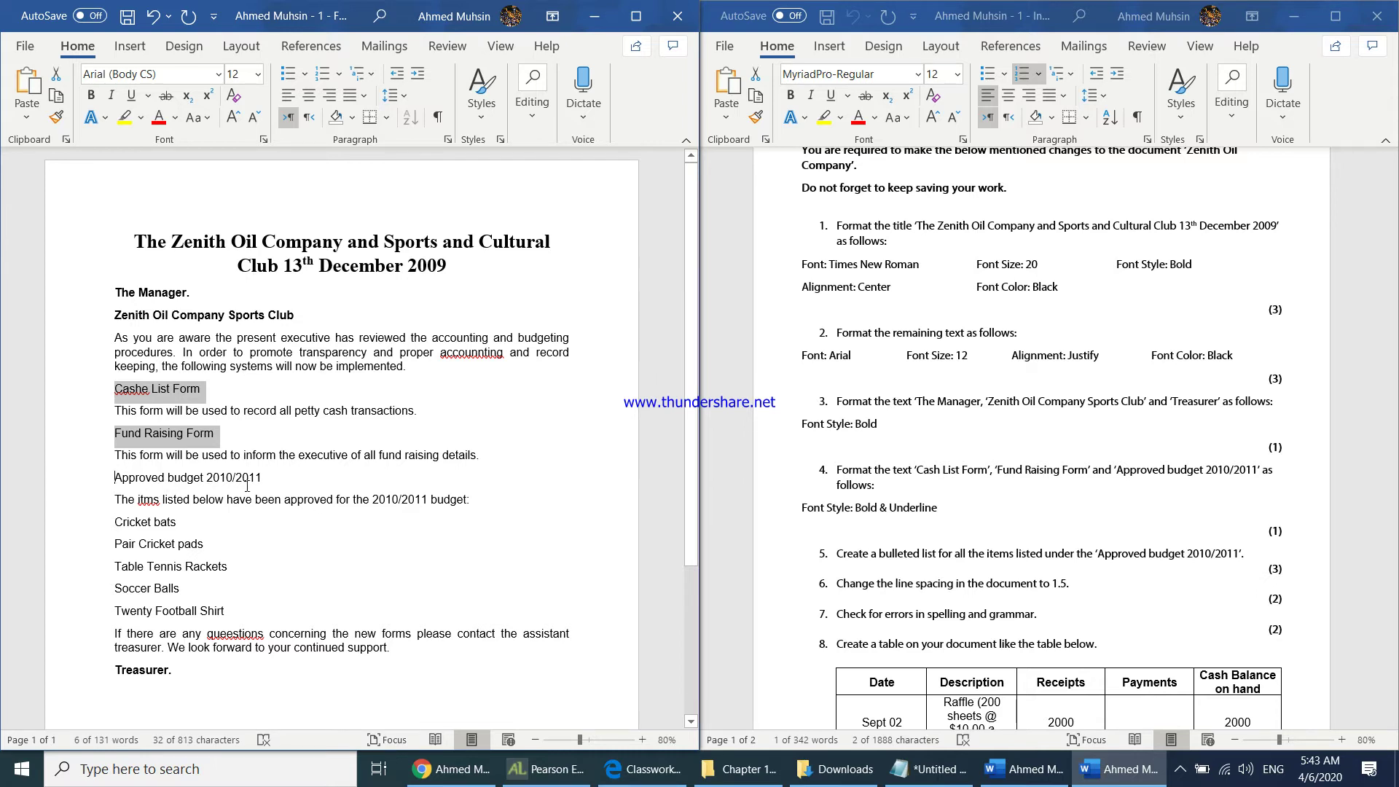
left_click_drag(238, 486, 269, 479)
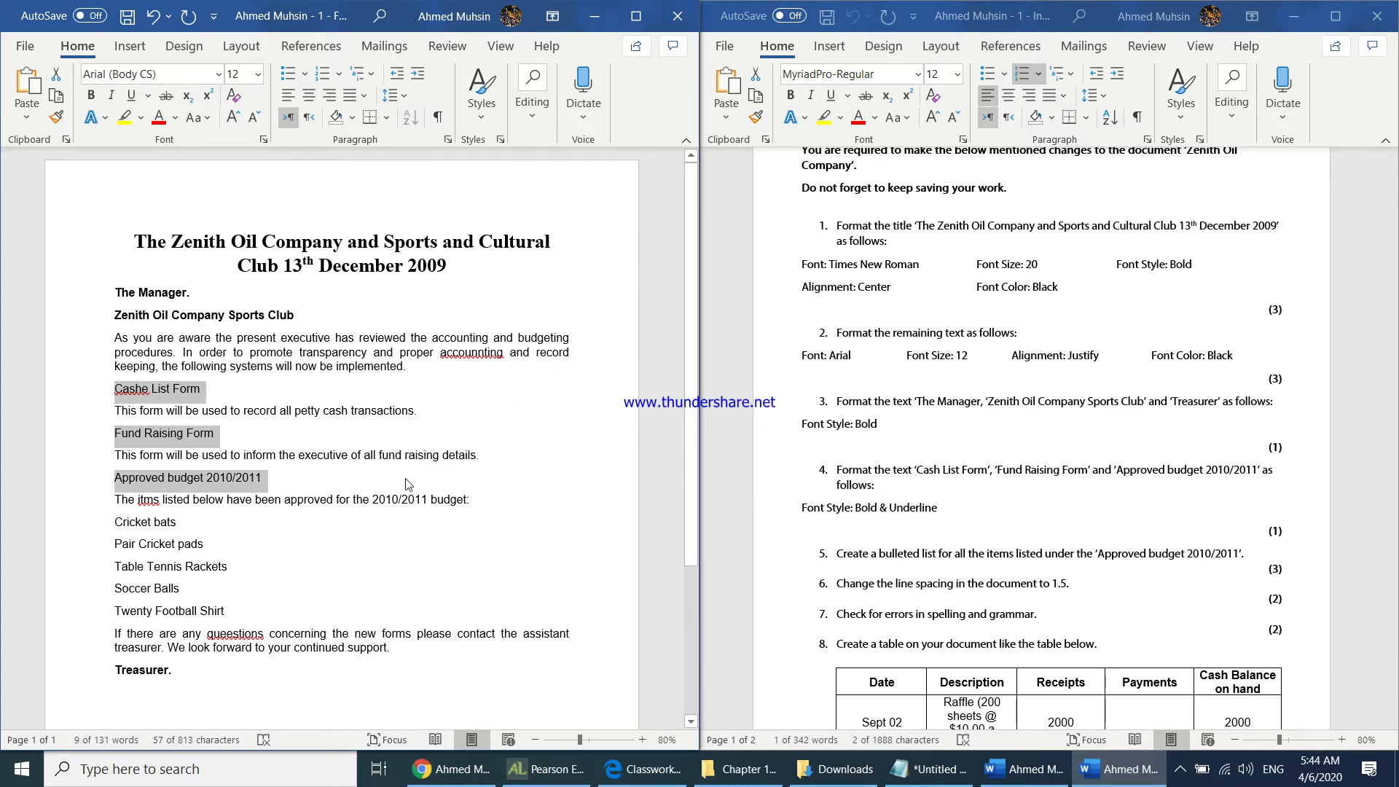
key("ctrl+b")
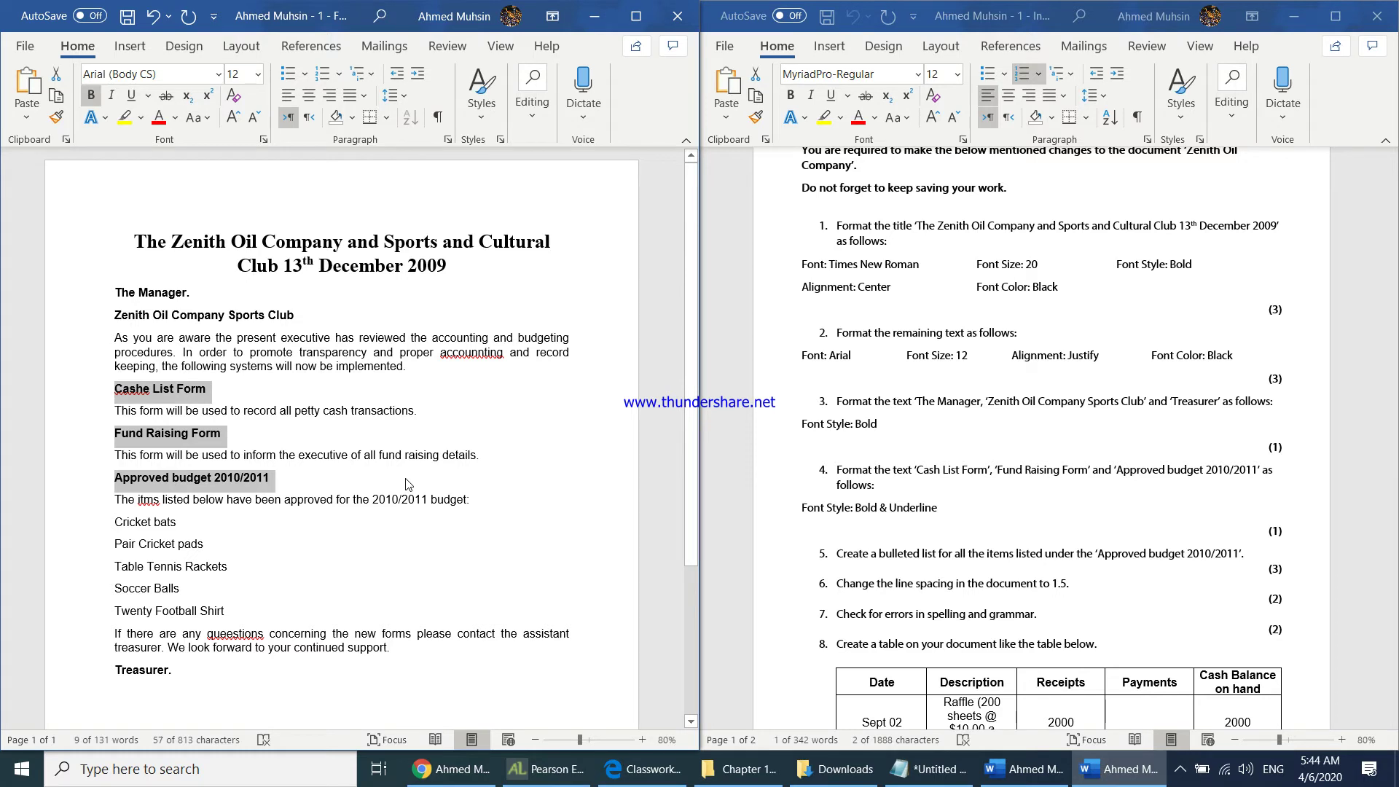
key("ctrl+u")
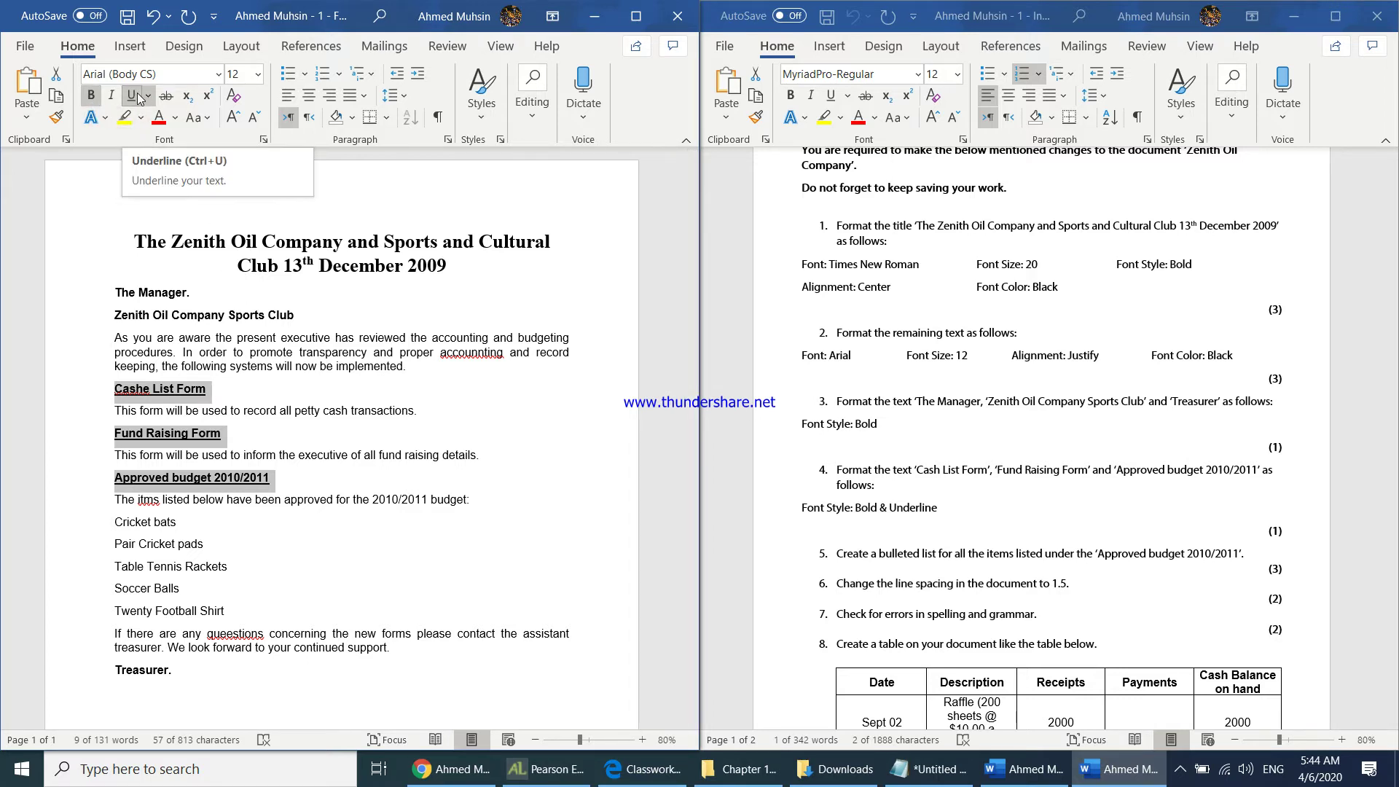
left_click(1022, 510)
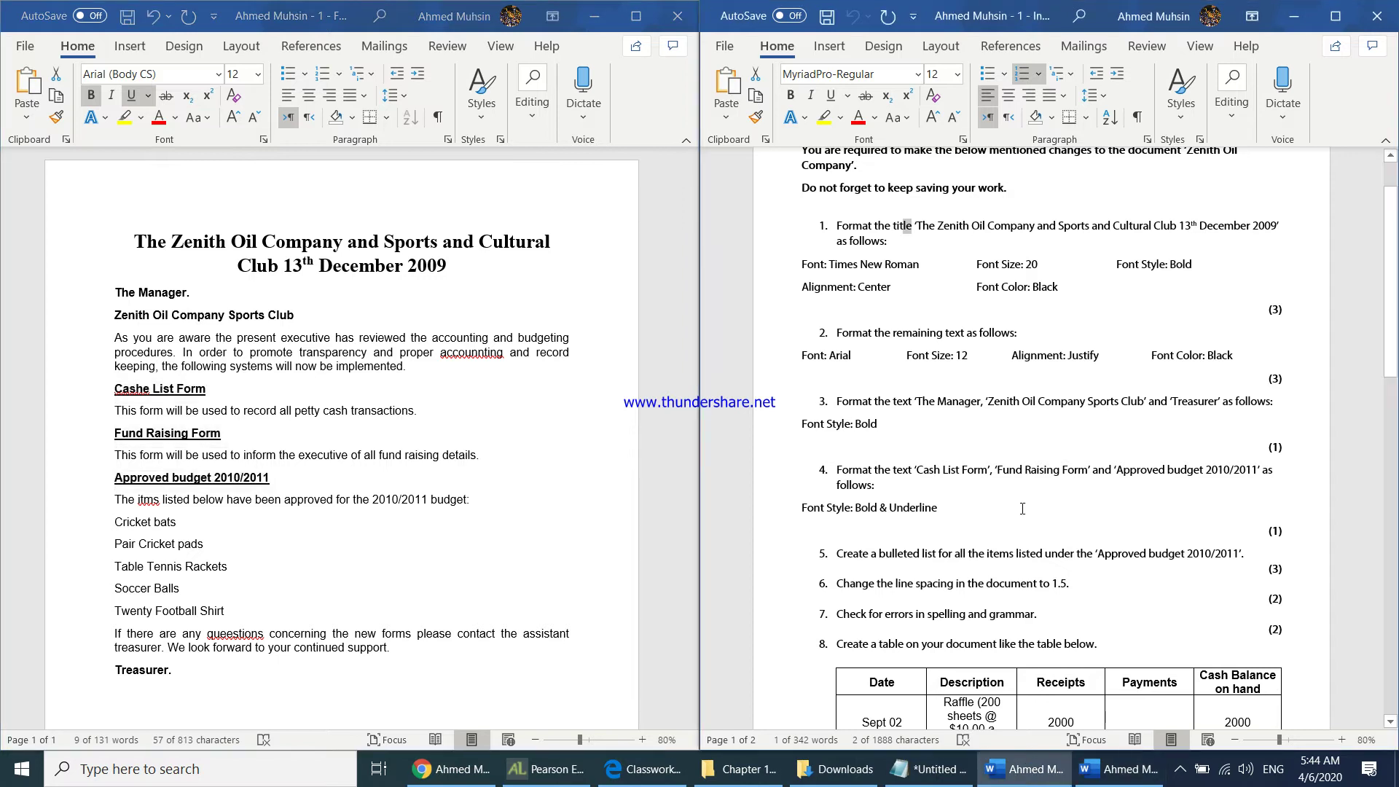
scroll(1023, 508, "down", 3)
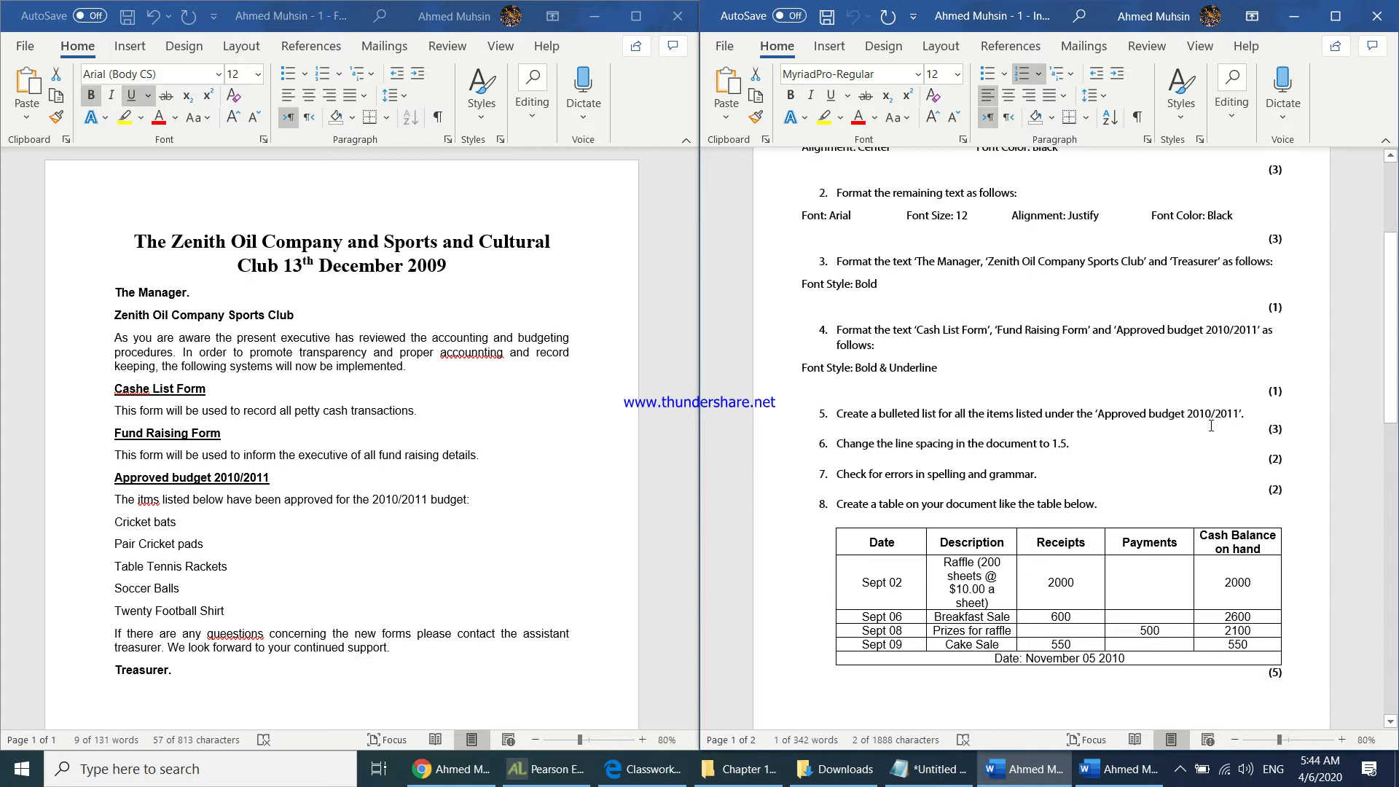
Apply filled-dot bullets to the five items from Cricket bats to Twenty Football Shirt.
key("alt+Tab")
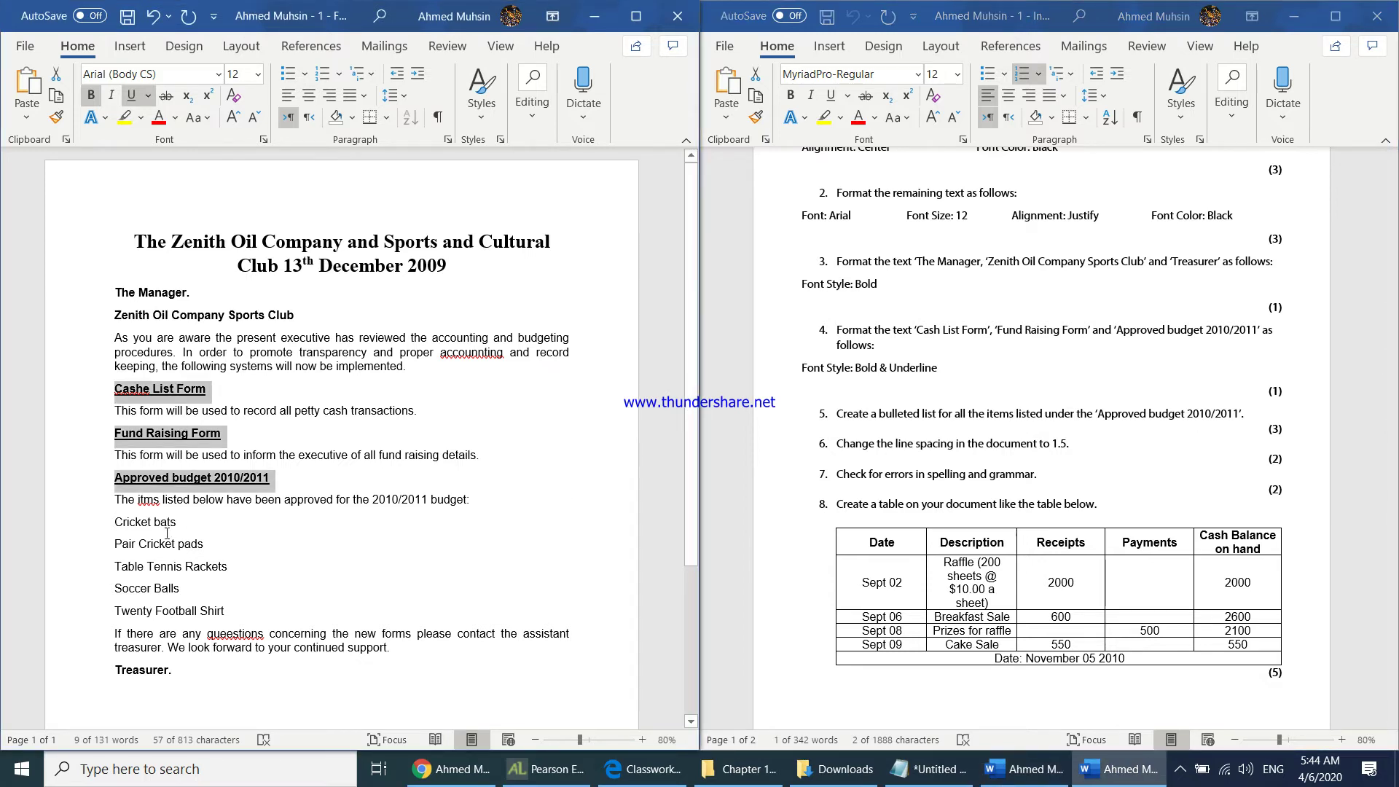
left_click(152, 543)
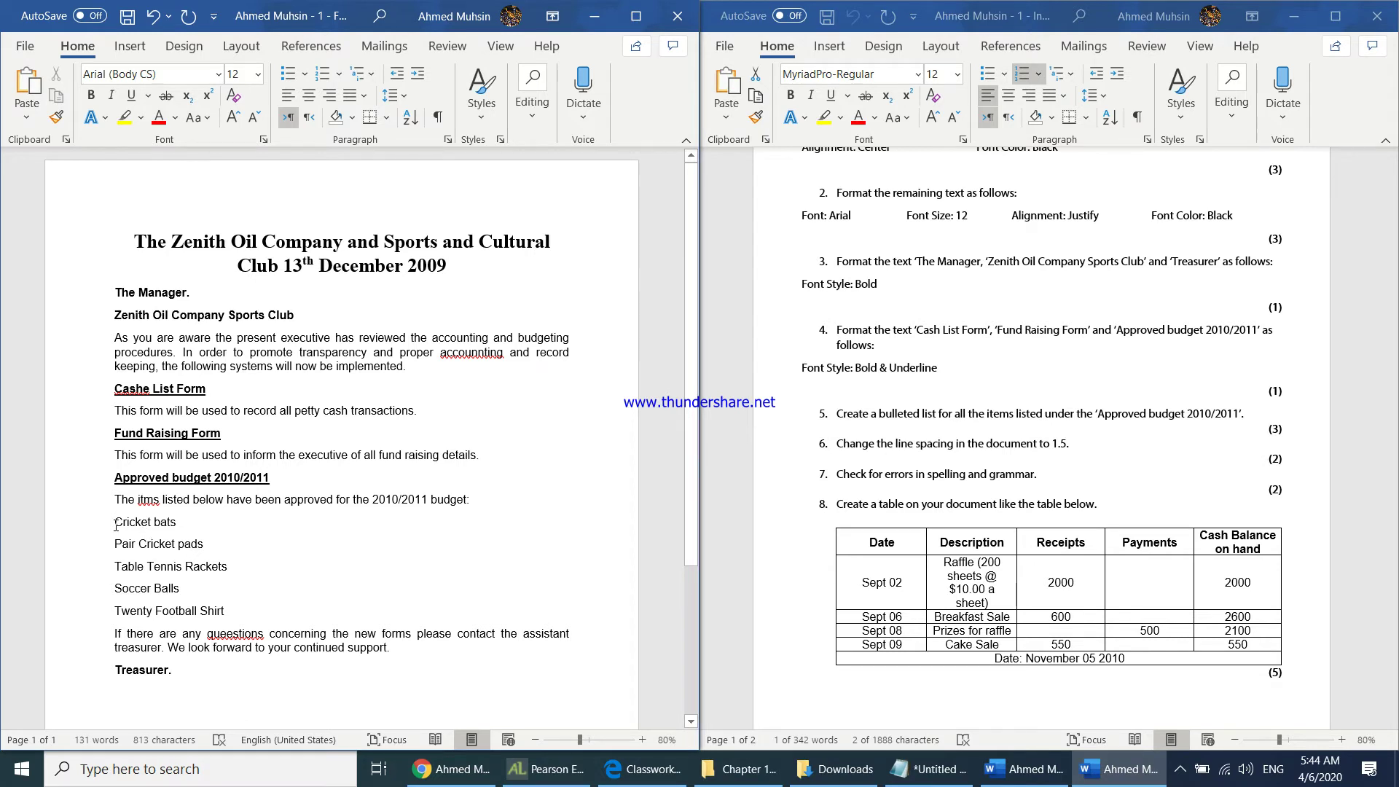
left_click_drag(116, 522, 225, 607)
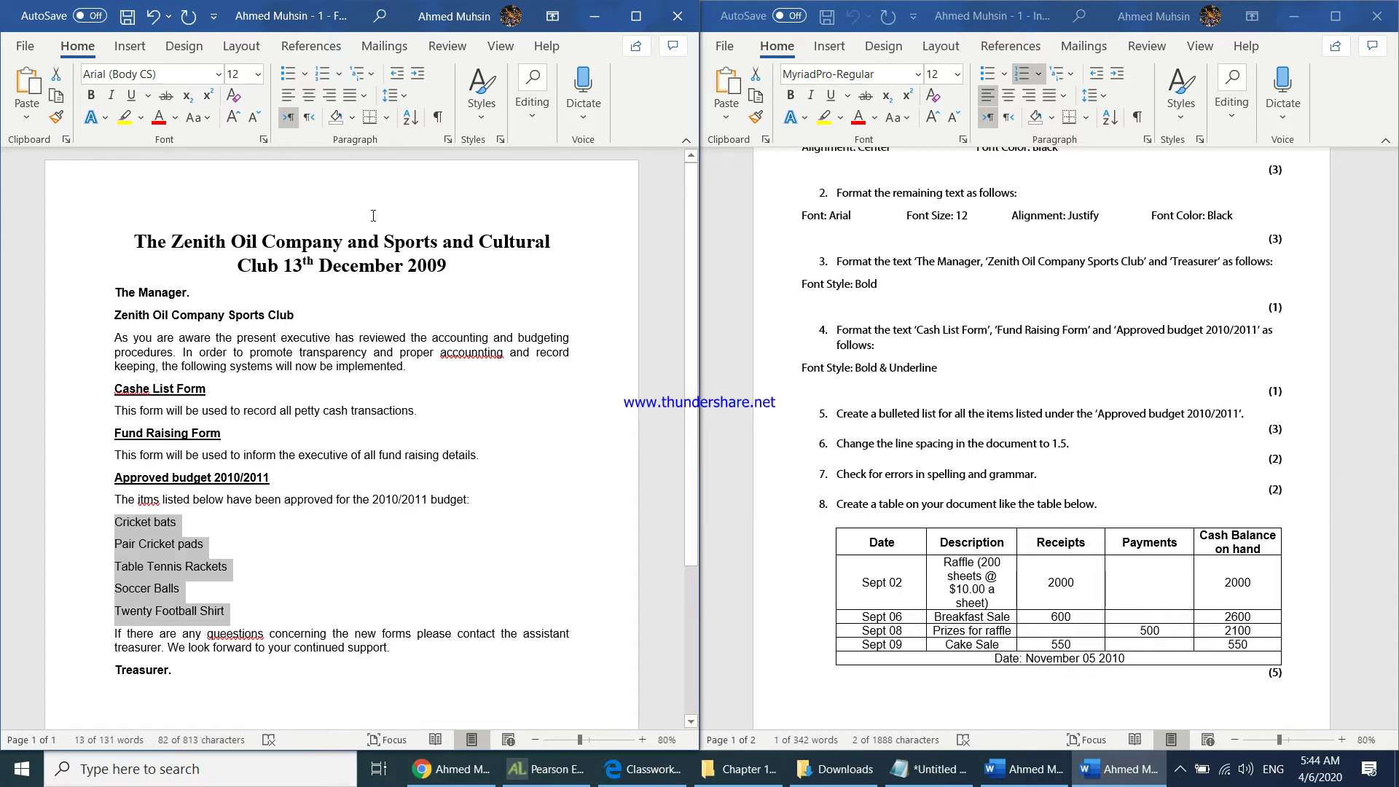
left_click(305, 73)
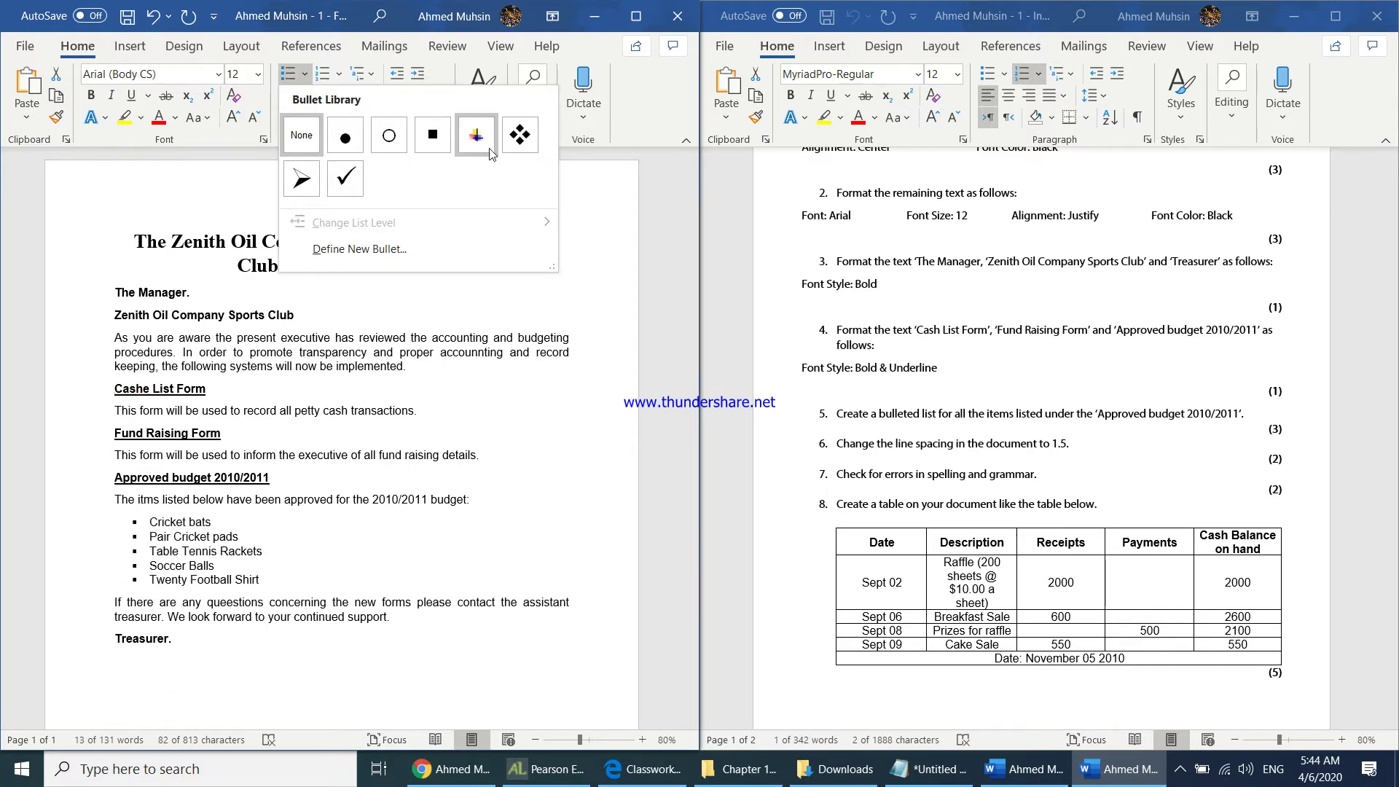
left_click(346, 143)
Click out of the bulleted list and select the entire document.
left_click(171, 570)
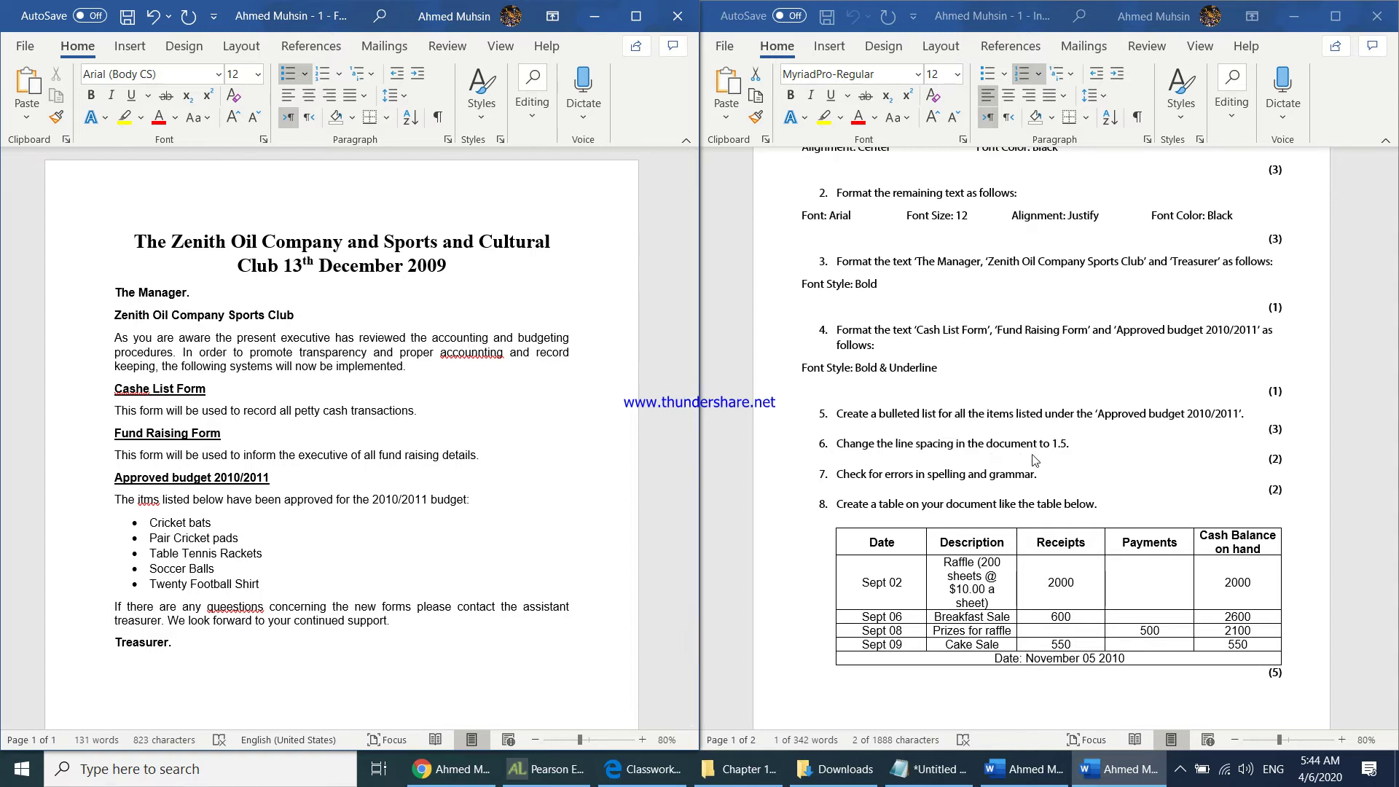
left_click(461, 455)
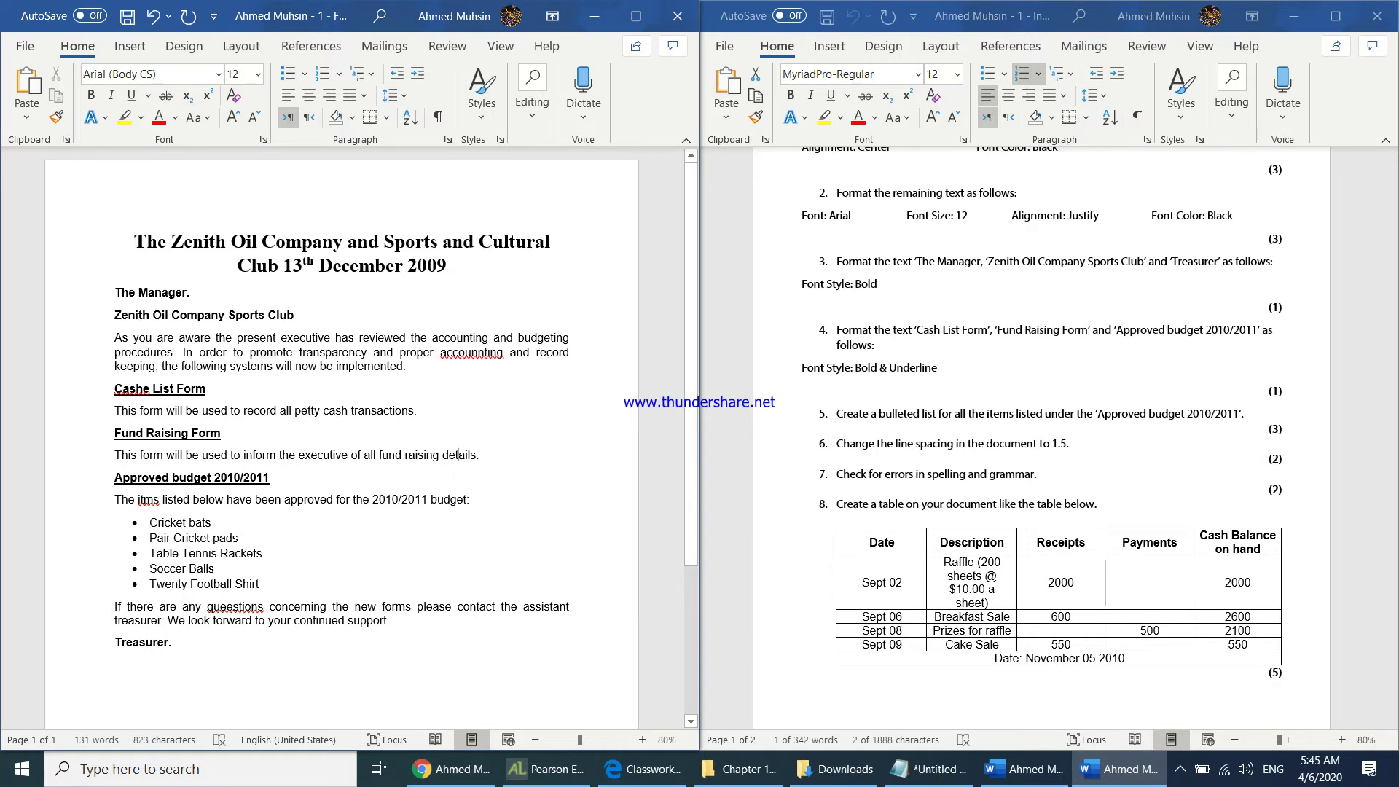
left_click(393, 412)
key("ctrl+a")
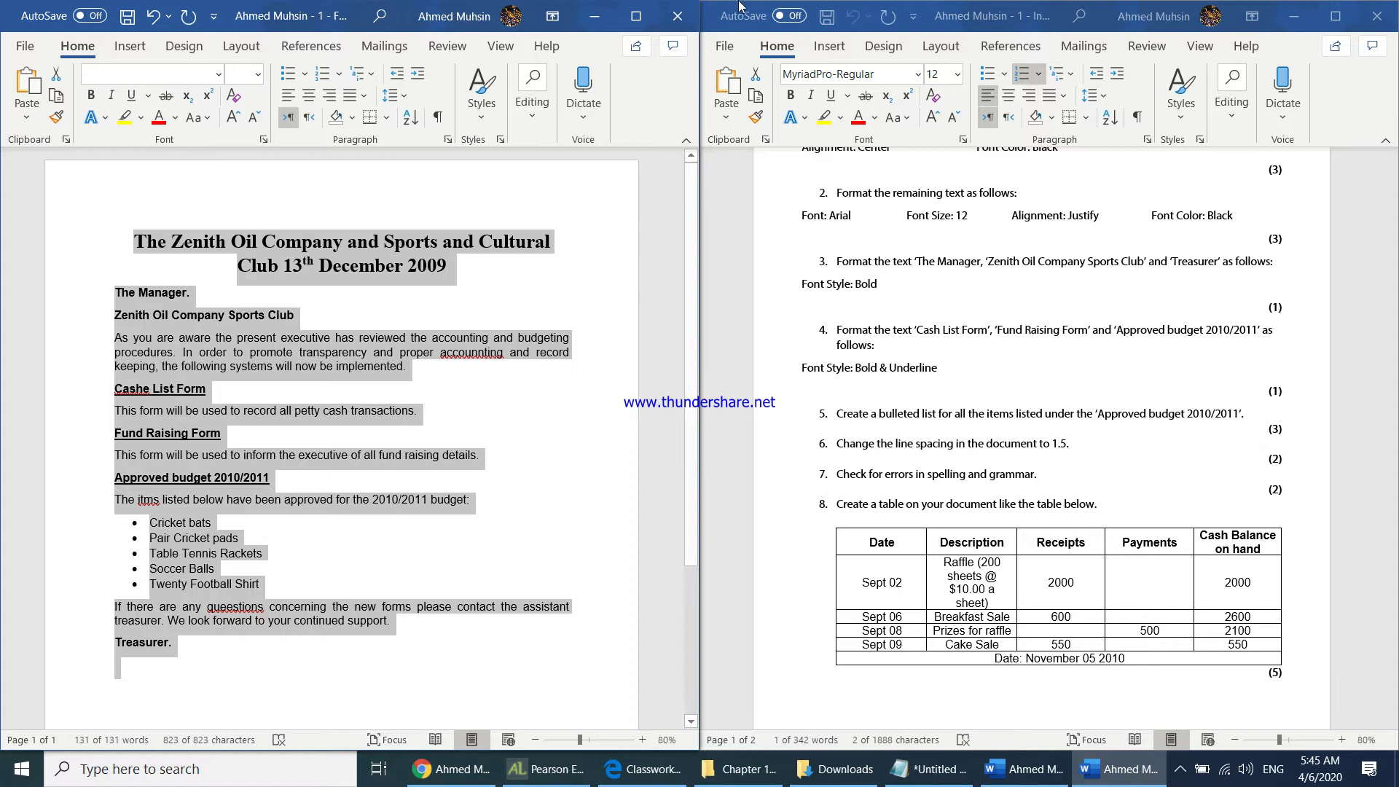
Maximize the letter window and apply 1.5 line spacing to the selected document text.
left_click(635, 16)
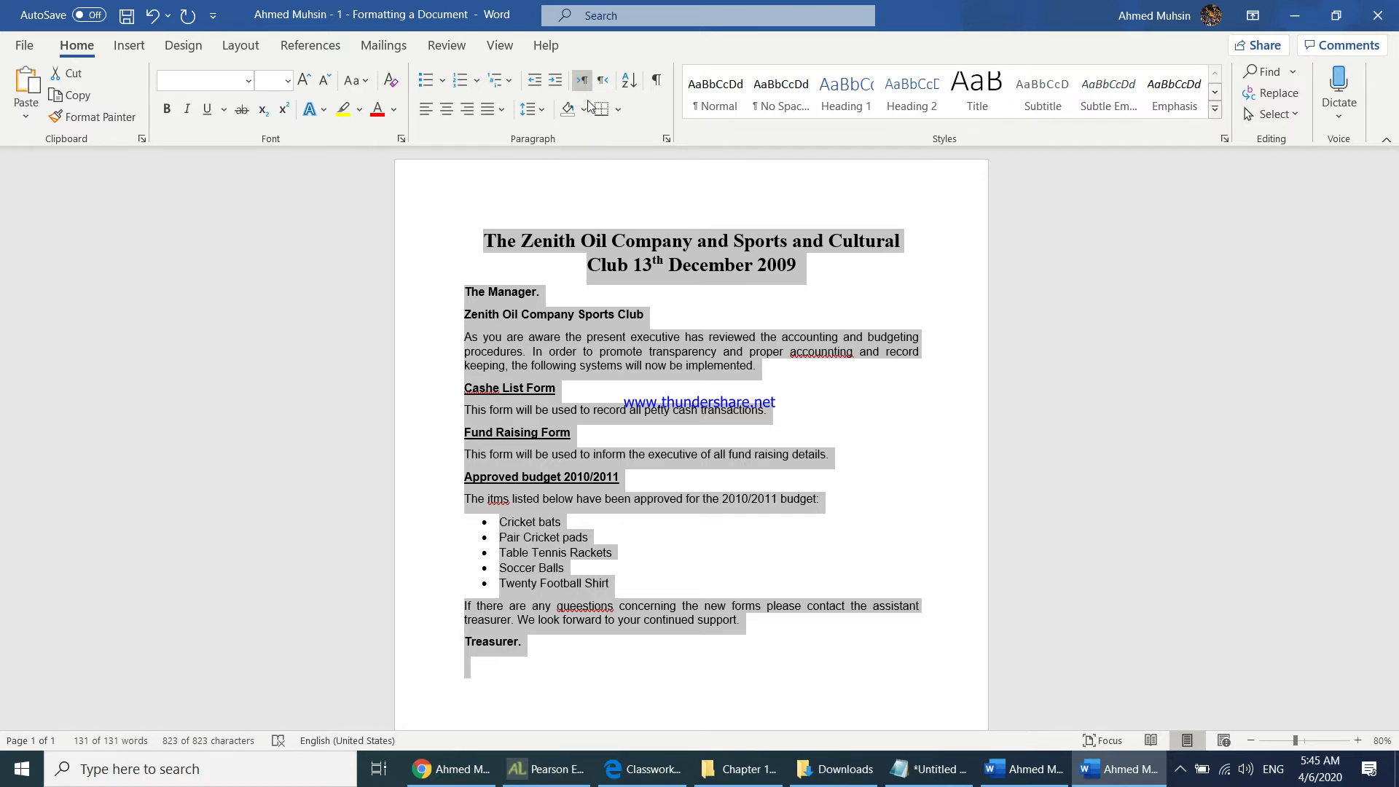
left_click(541, 111)
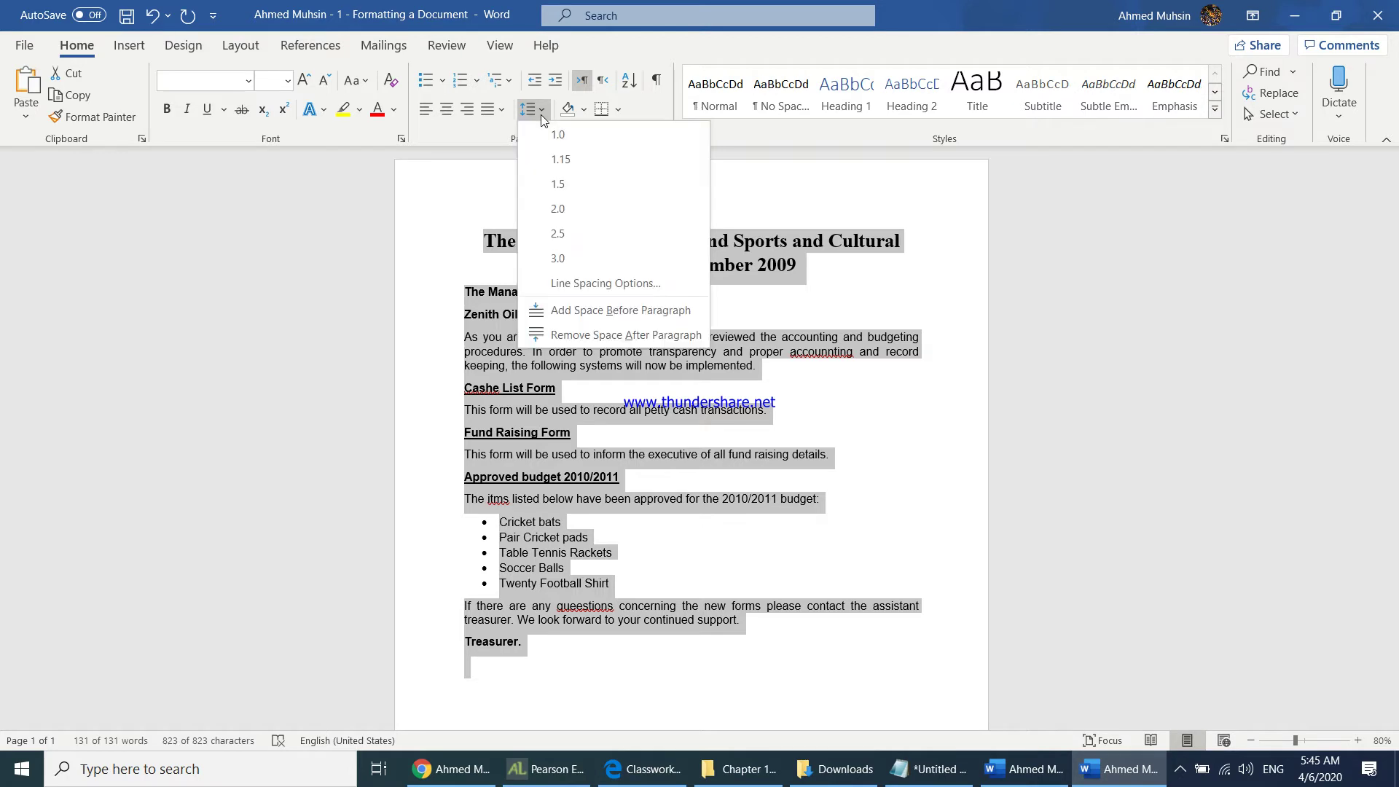
left_click(558, 185)
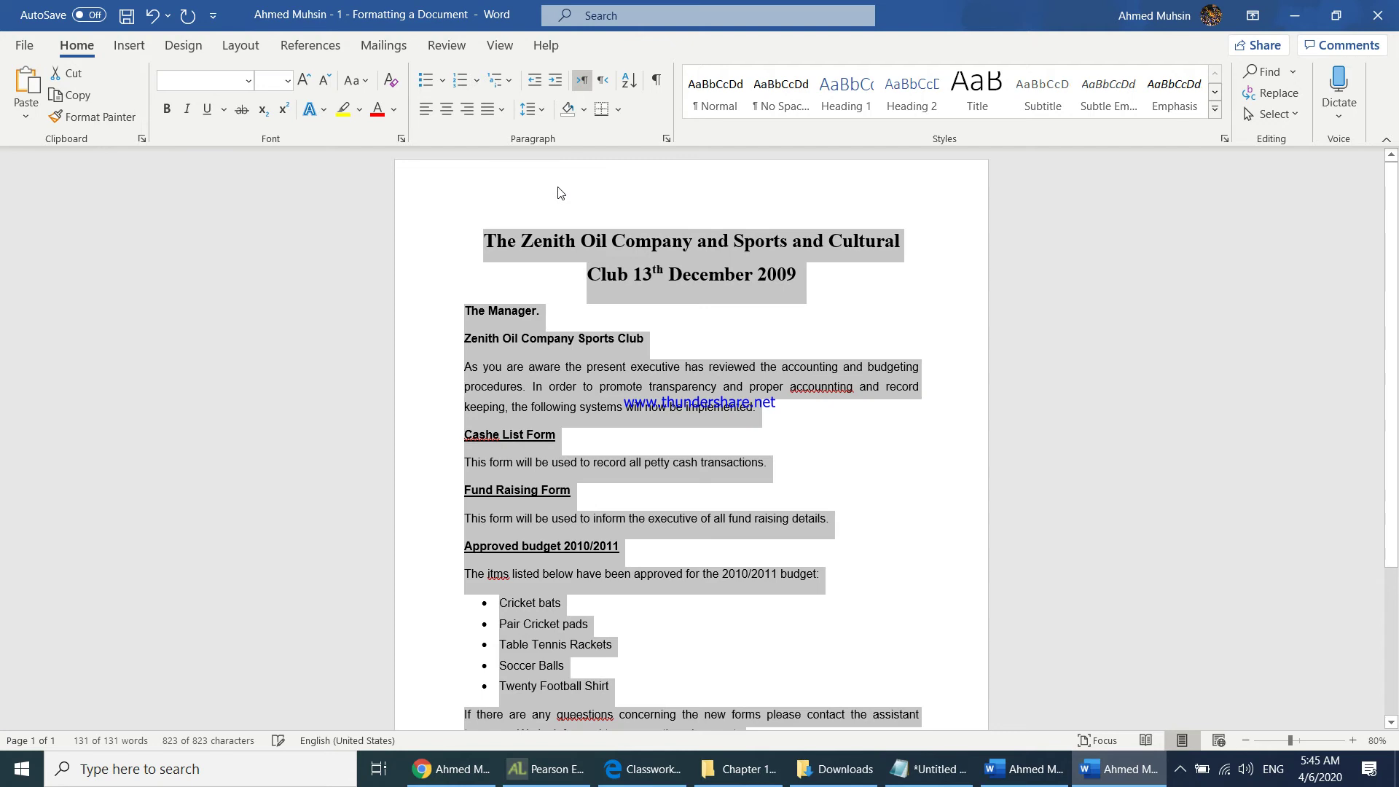
left_click(713, 455)
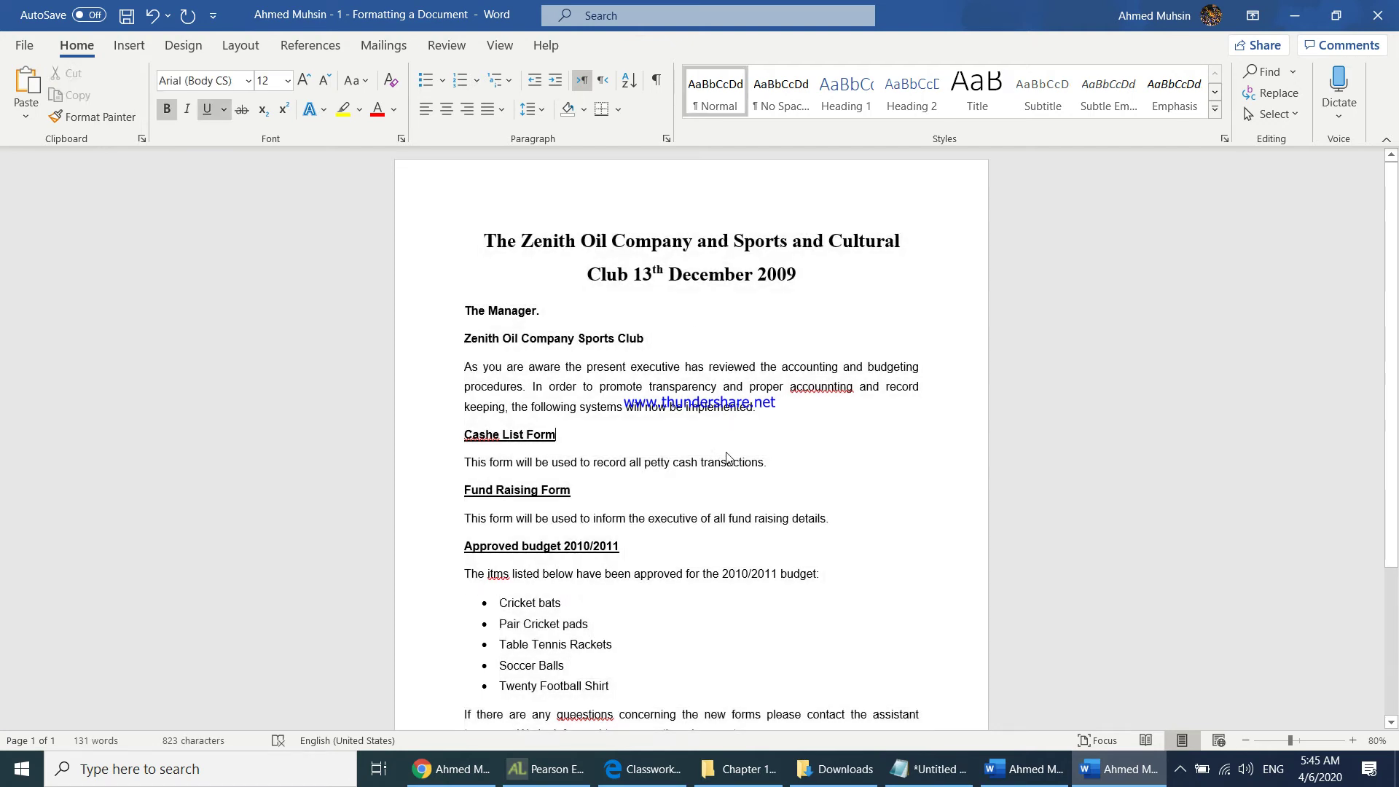
Check instruction 7 on spelling and grammar, then locate the misspellings 'accounnting' and 'itms' in the letter.
left_click(1024, 769)
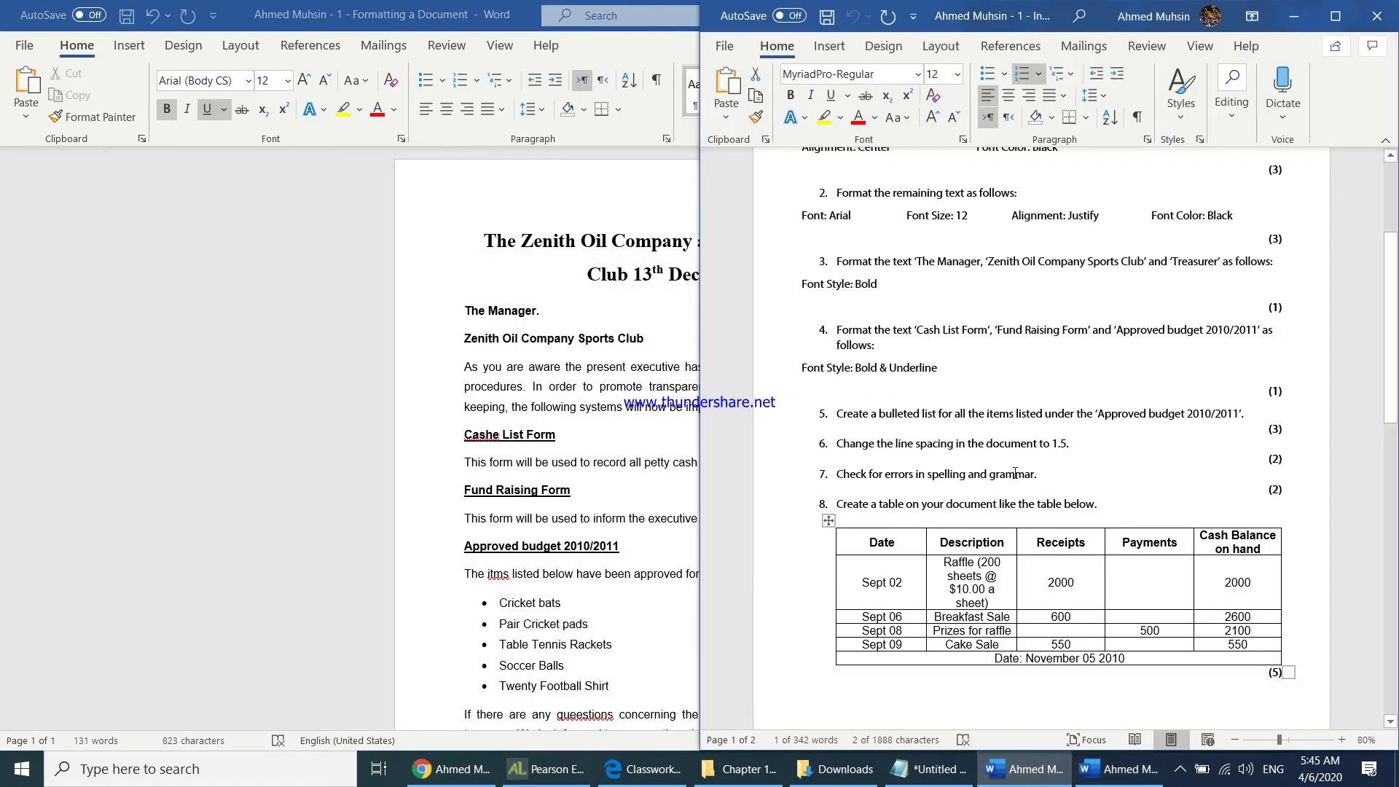
left_click_drag(837, 474, 987, 475)
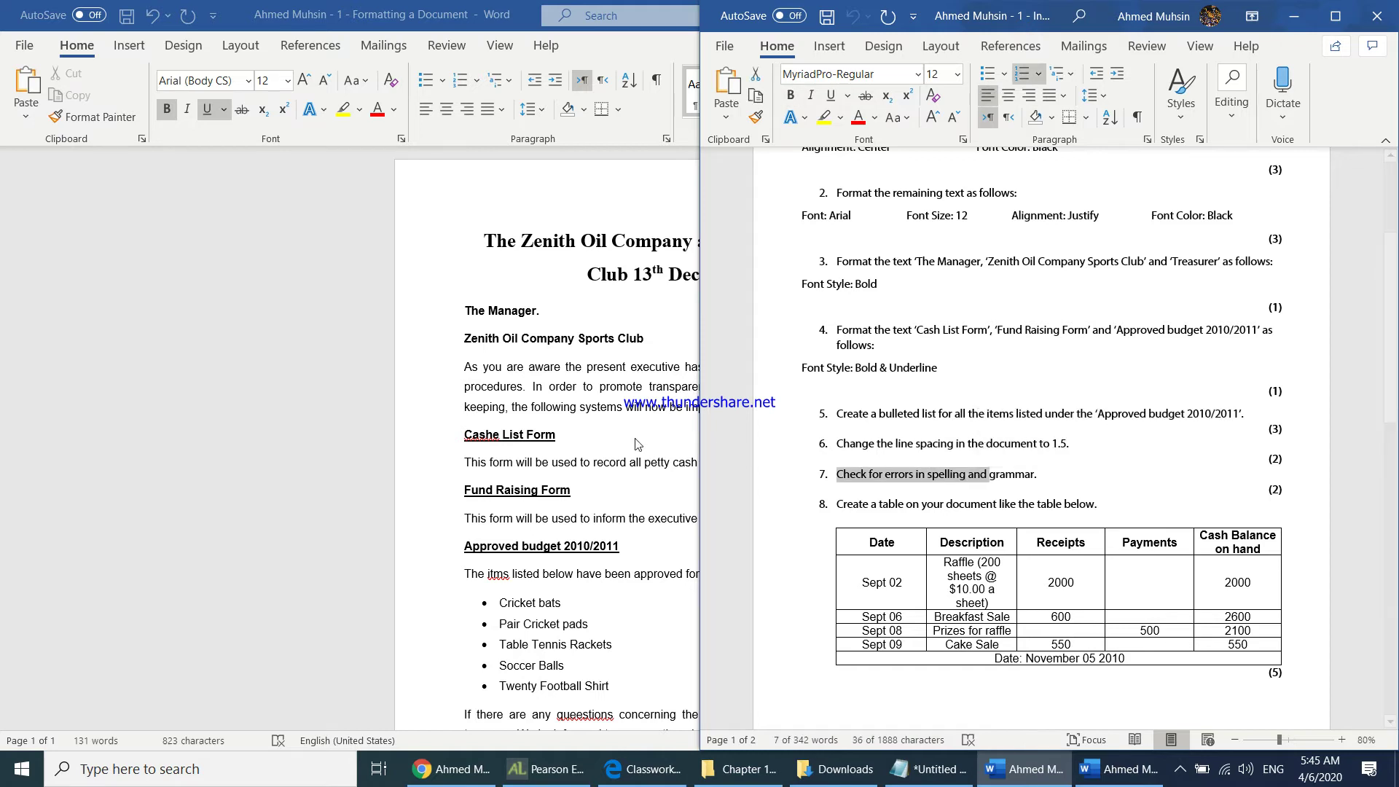
key("alt+Tab")
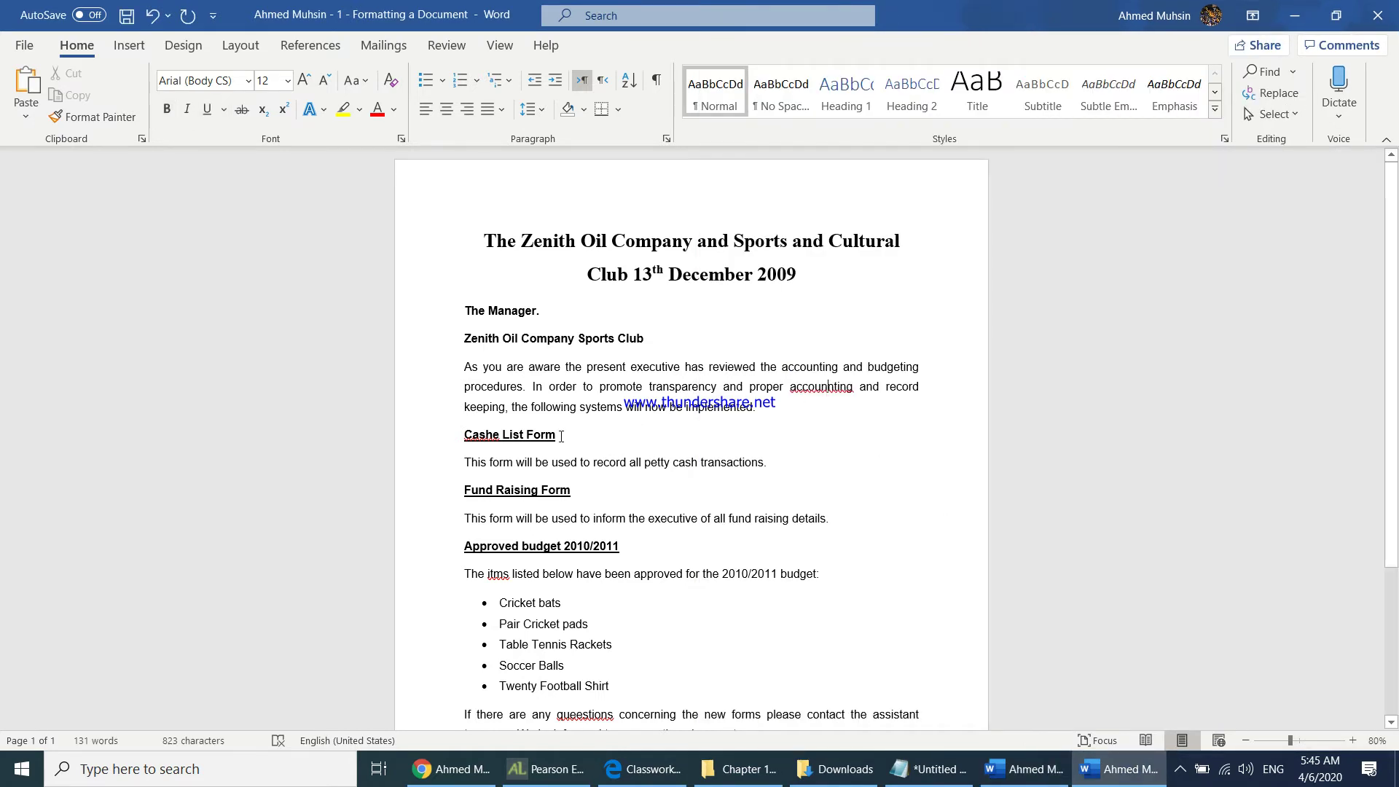
left_click(816, 387)
left_click(494, 576)
scroll(591, 598, "down", 1)
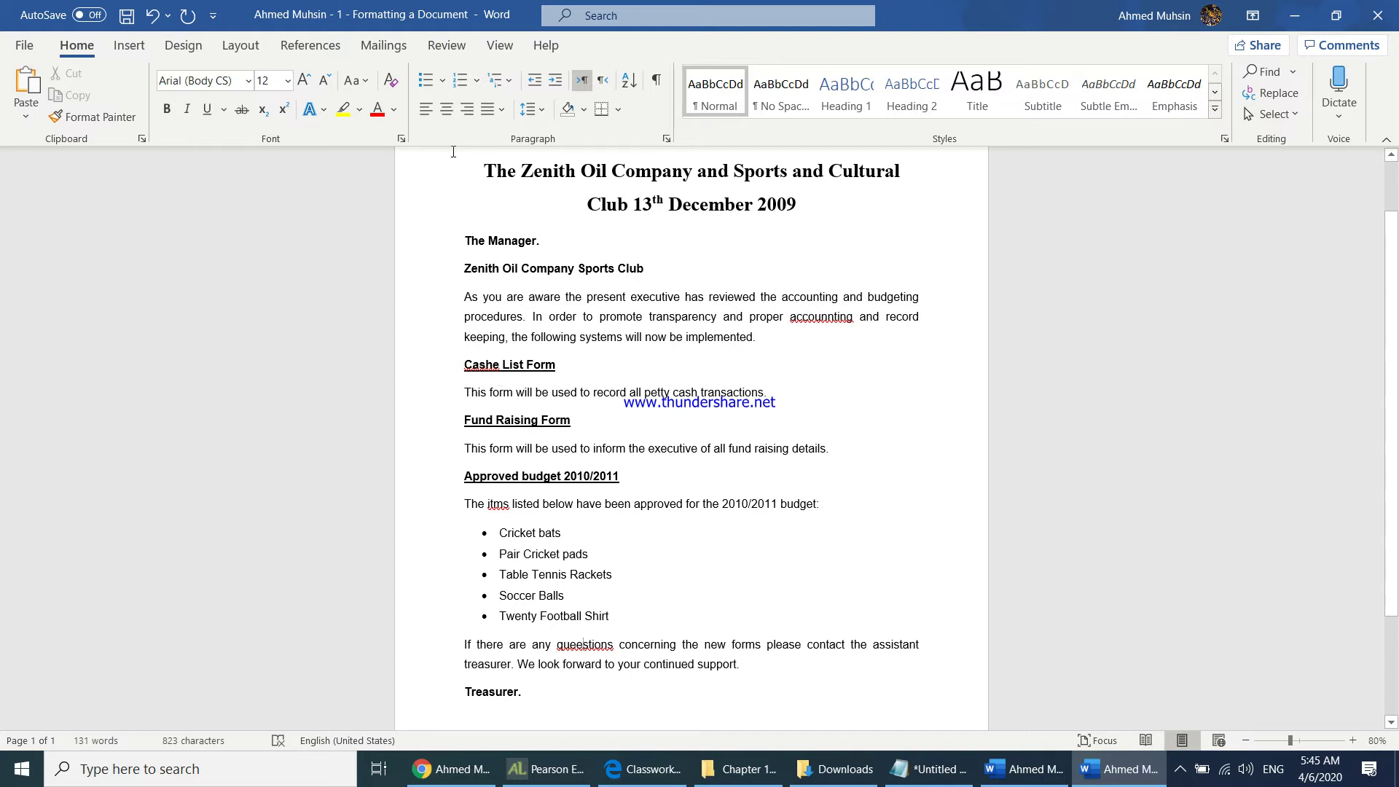
Run the Editor check and correct queestions, accounnting, Cashe and itms.
left_click(435, 46)
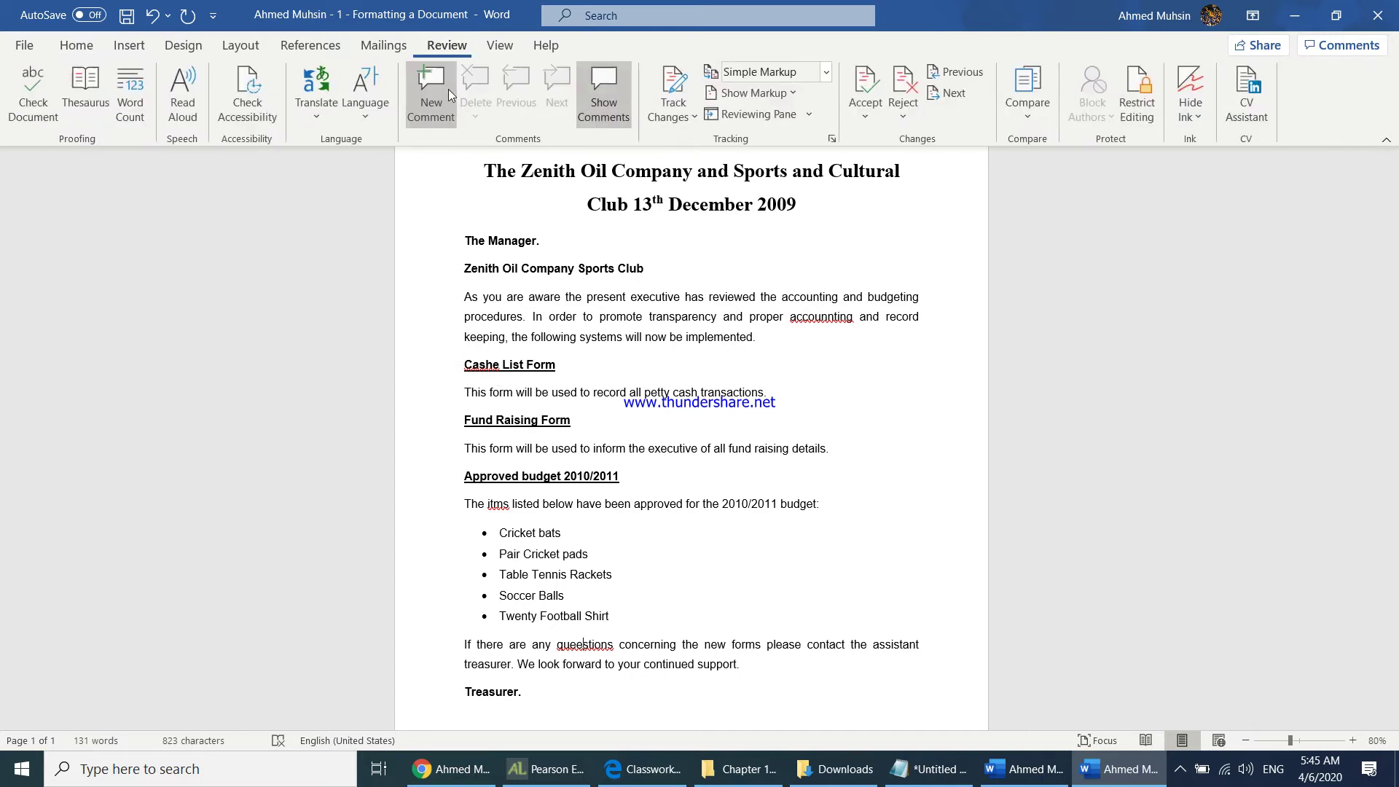
left_click(47, 124)
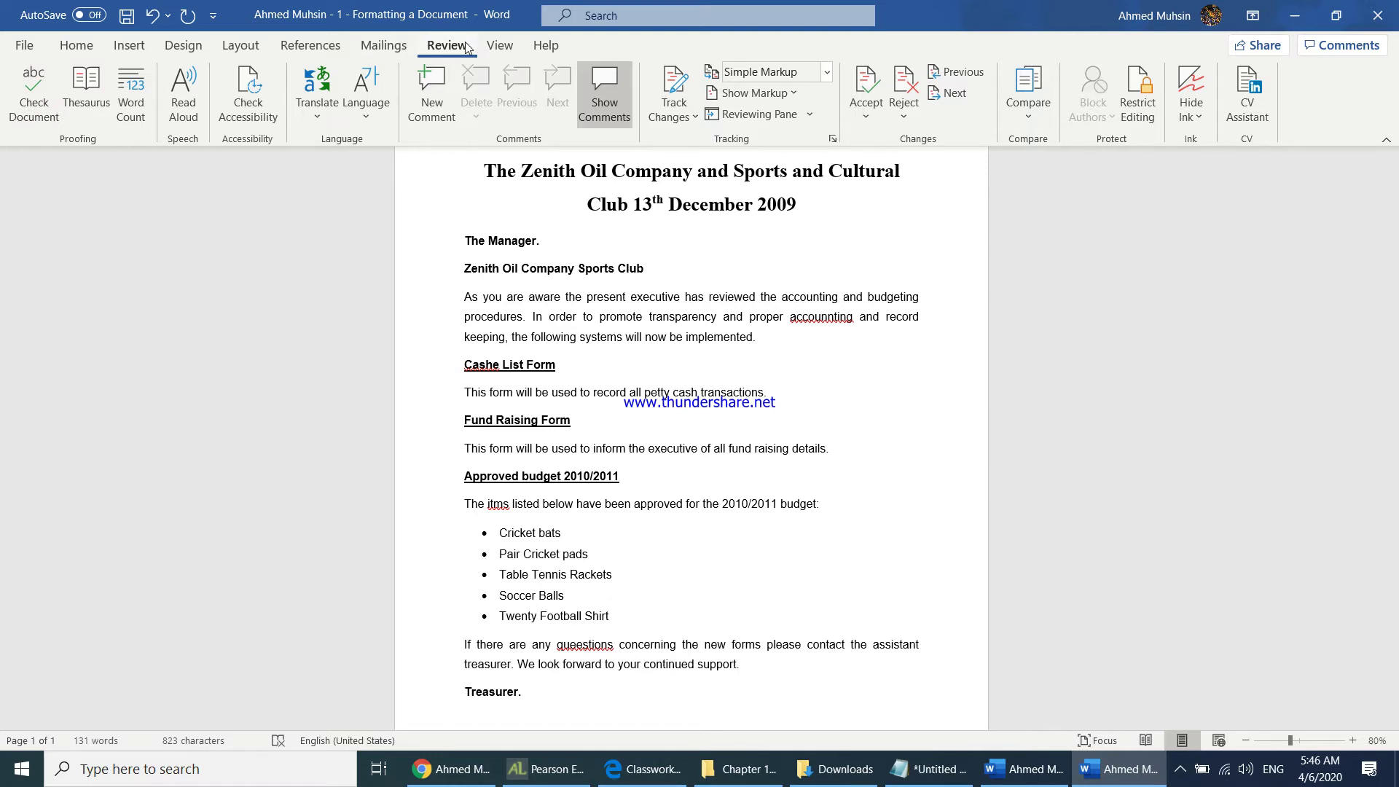
left_click(23, 113)
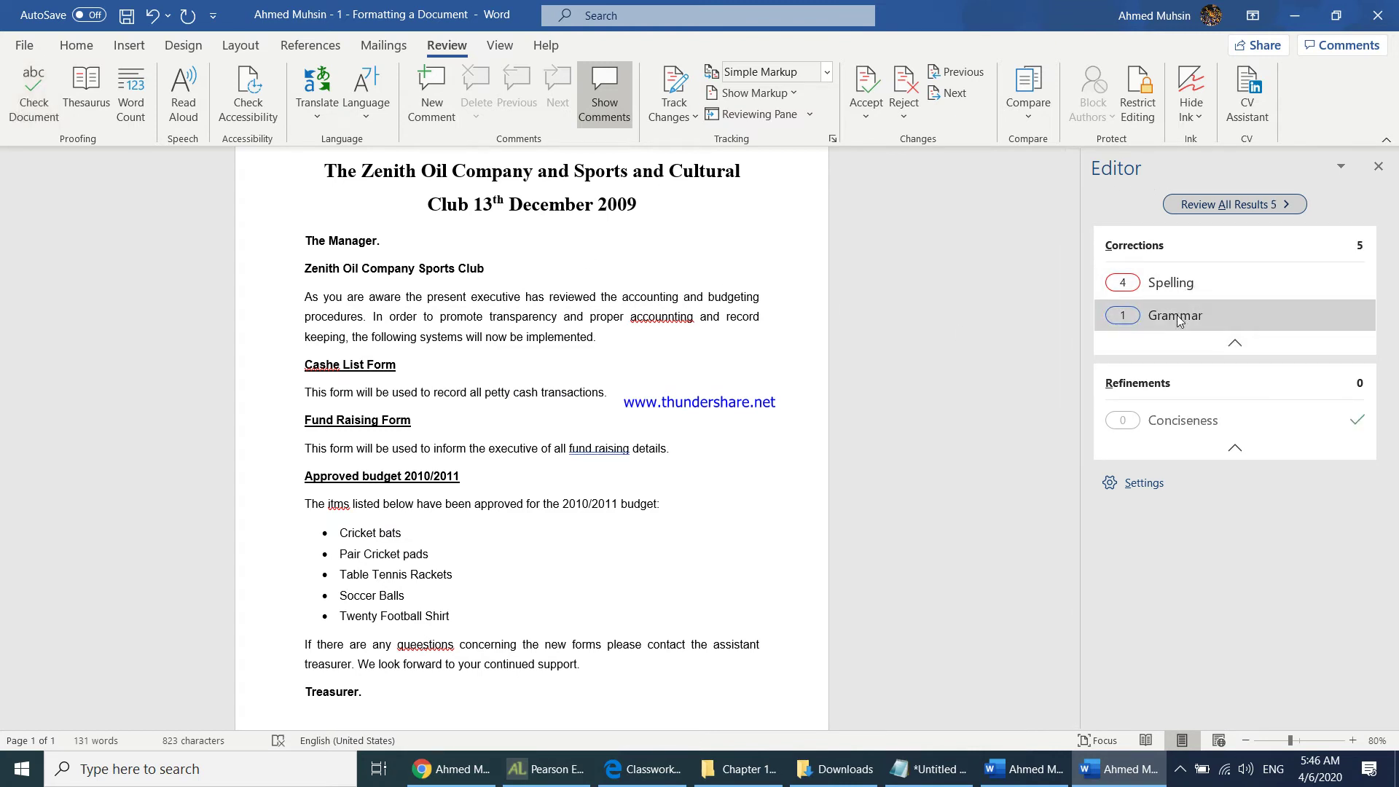
left_click(1178, 285)
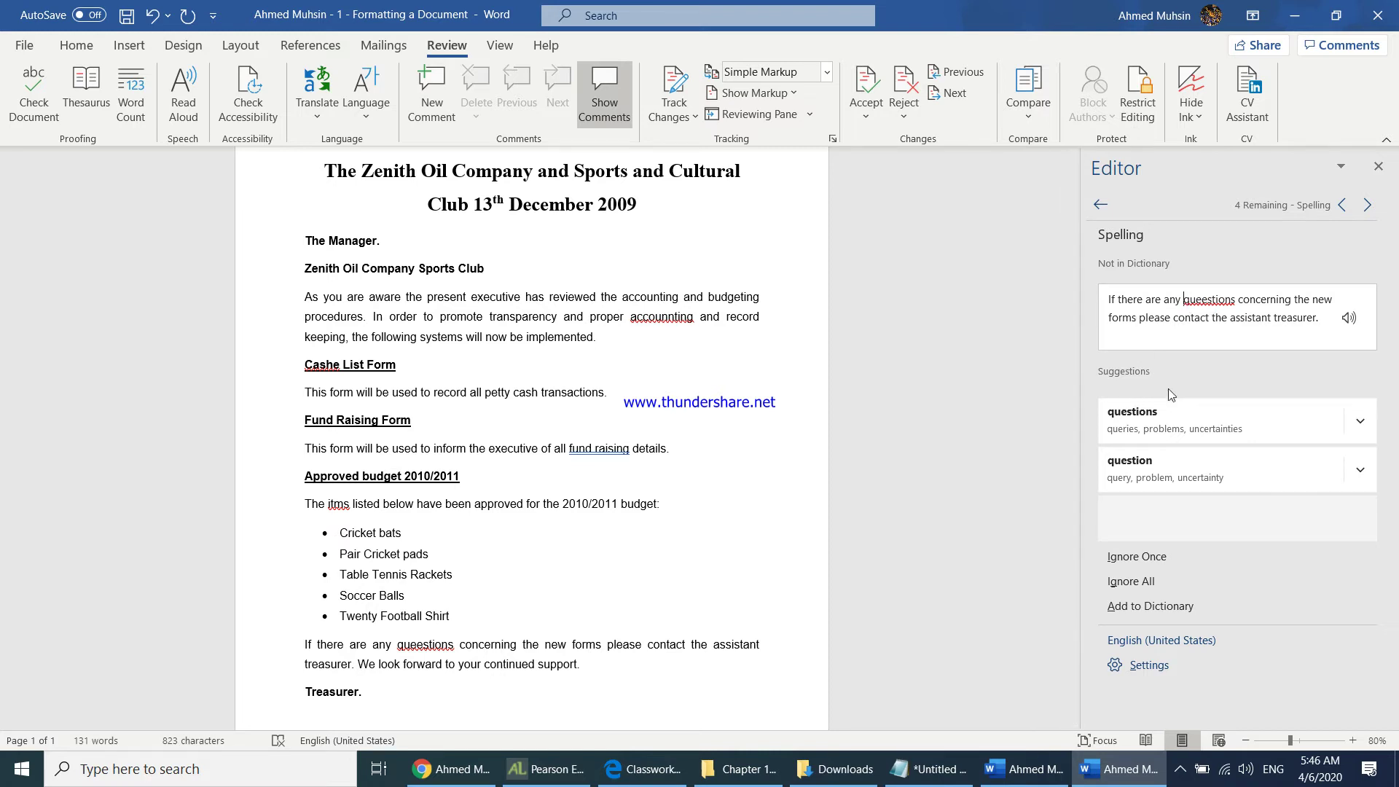
left_click(1163, 424)
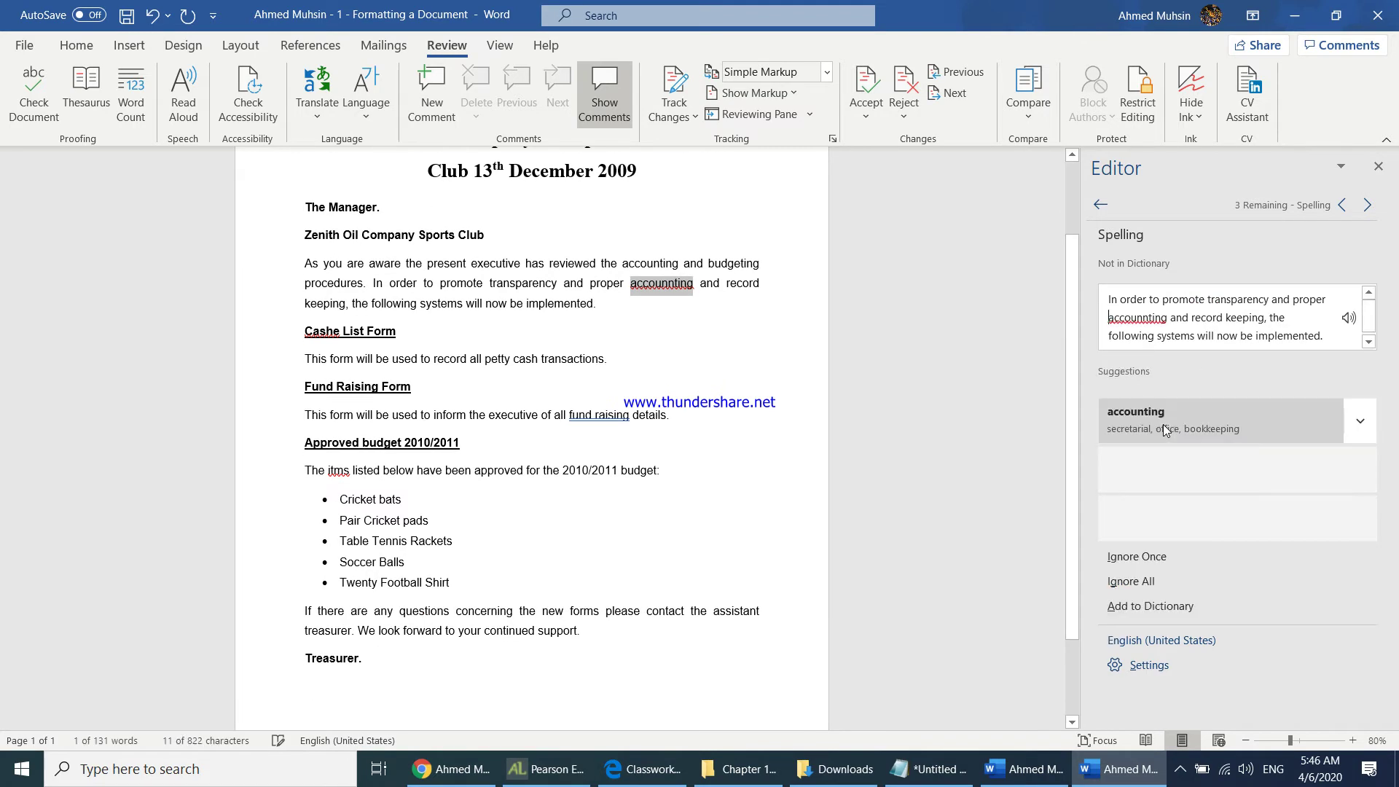
left_click(1149, 423)
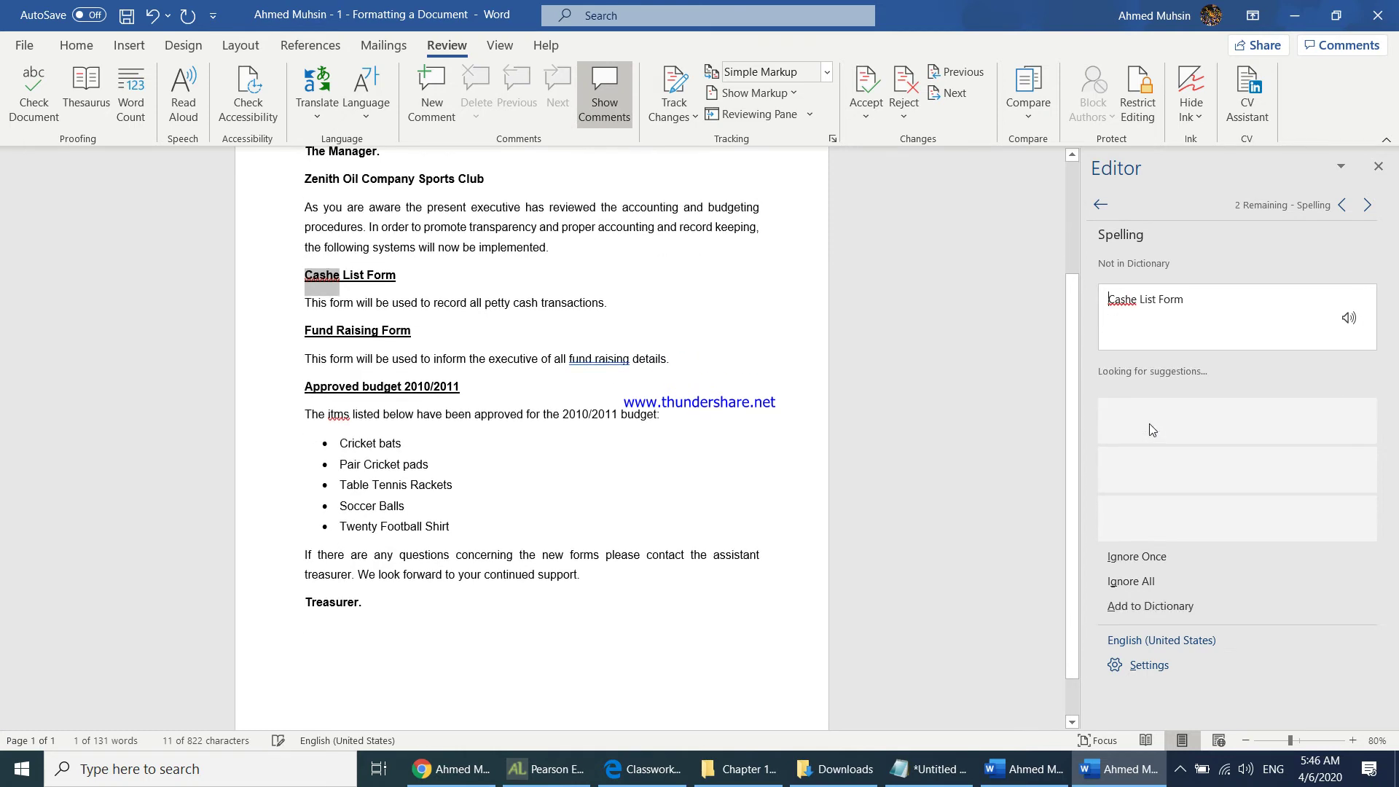
left_click(1148, 426)
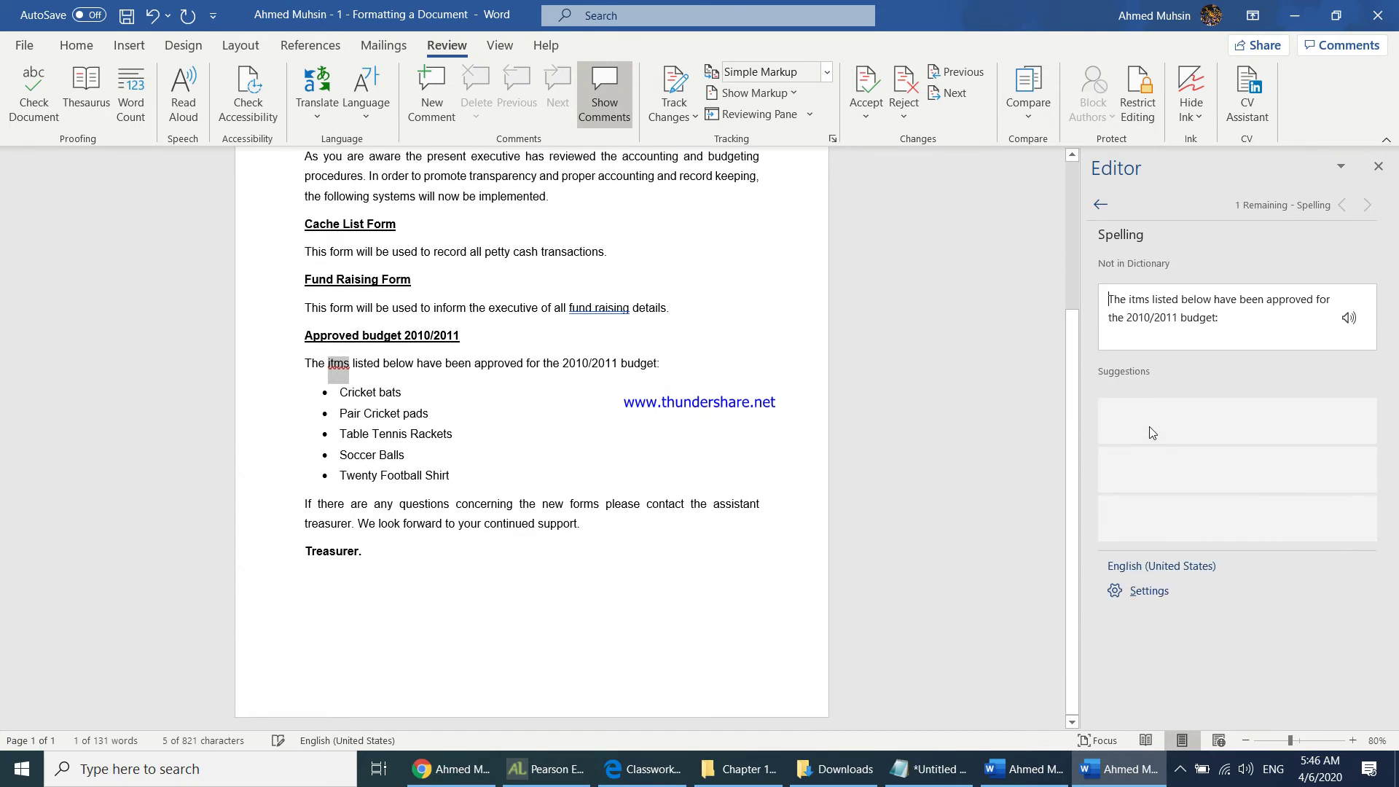
left_click(1149, 427)
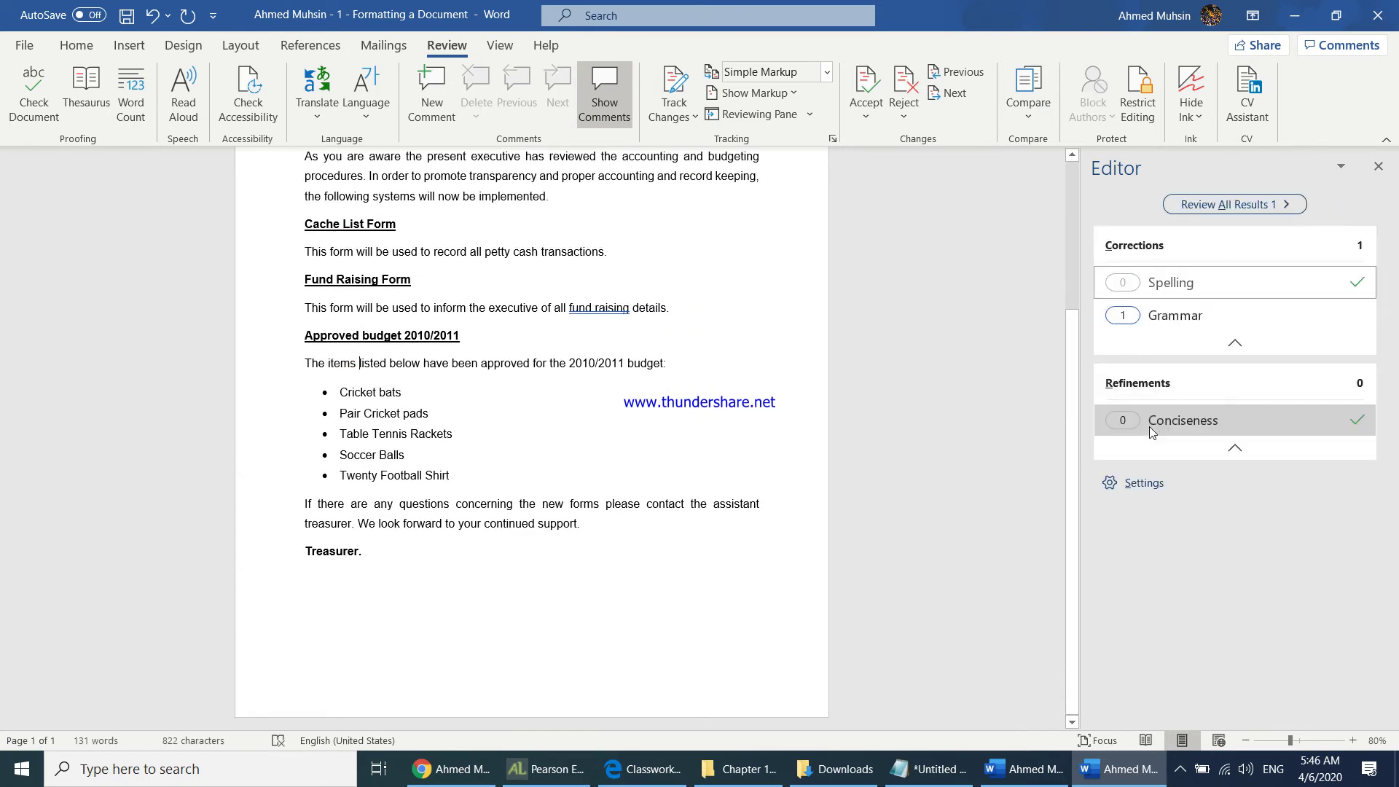
Hyphenate 'fund raising' to 'fund-raising' and dismiss the proofing completion message.
left_click(1143, 321)
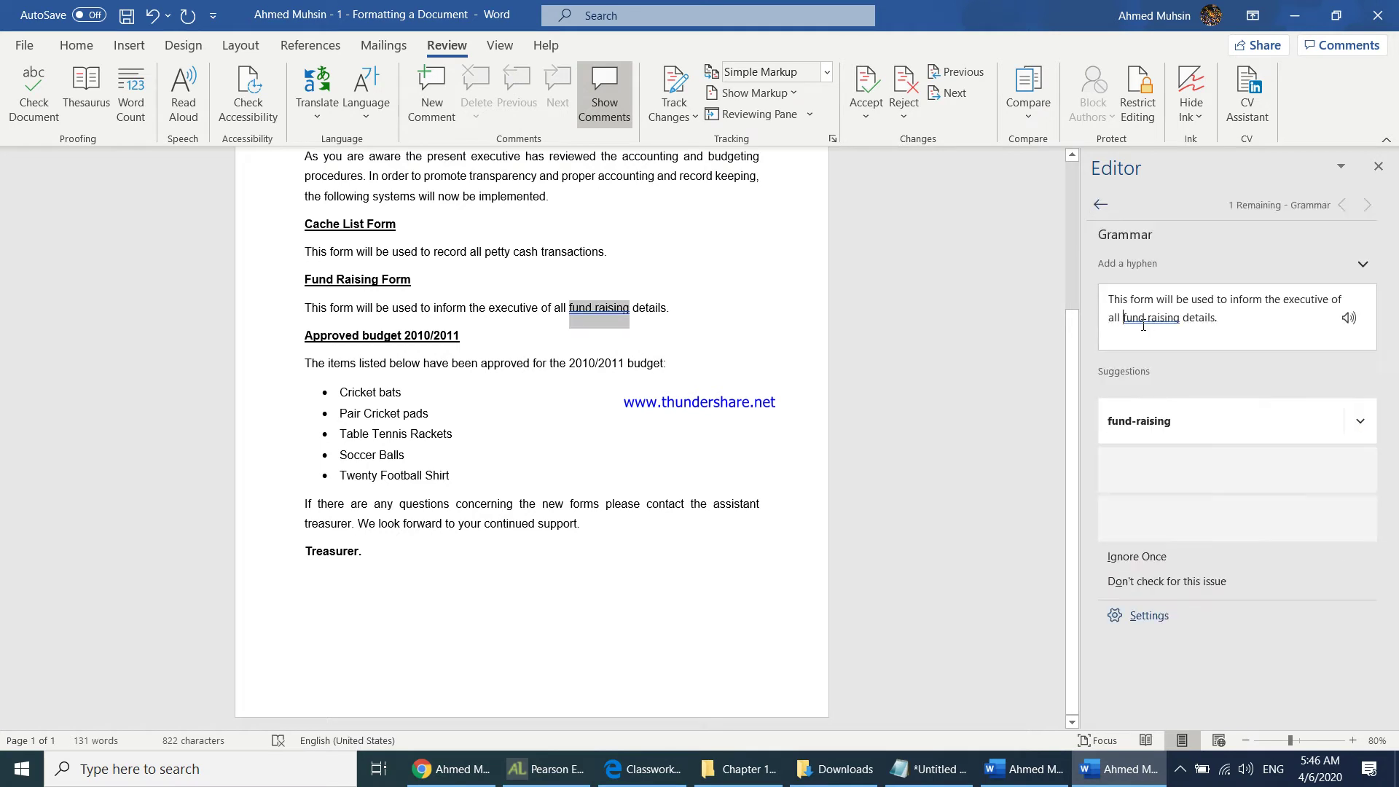
left_click(1138, 426)
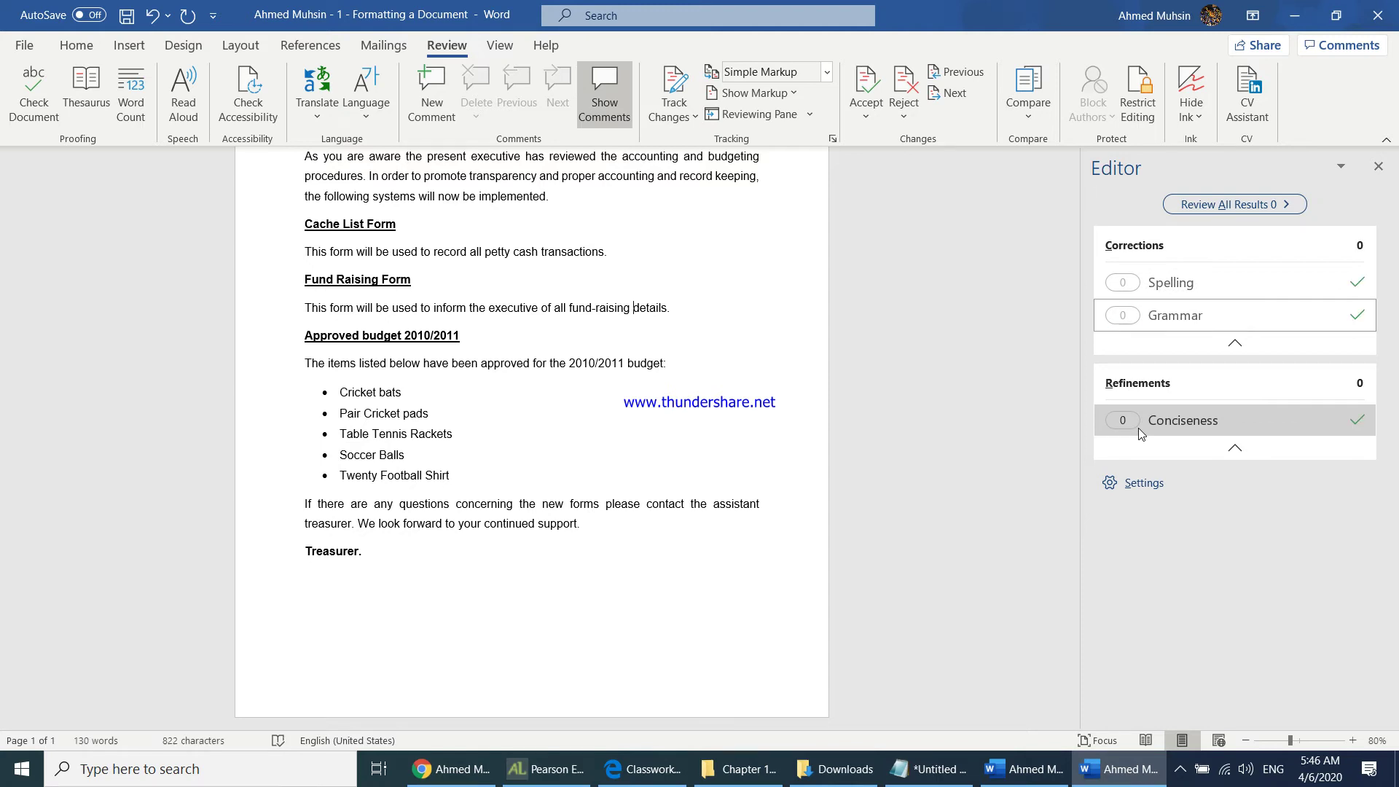
left_click(1139, 282)
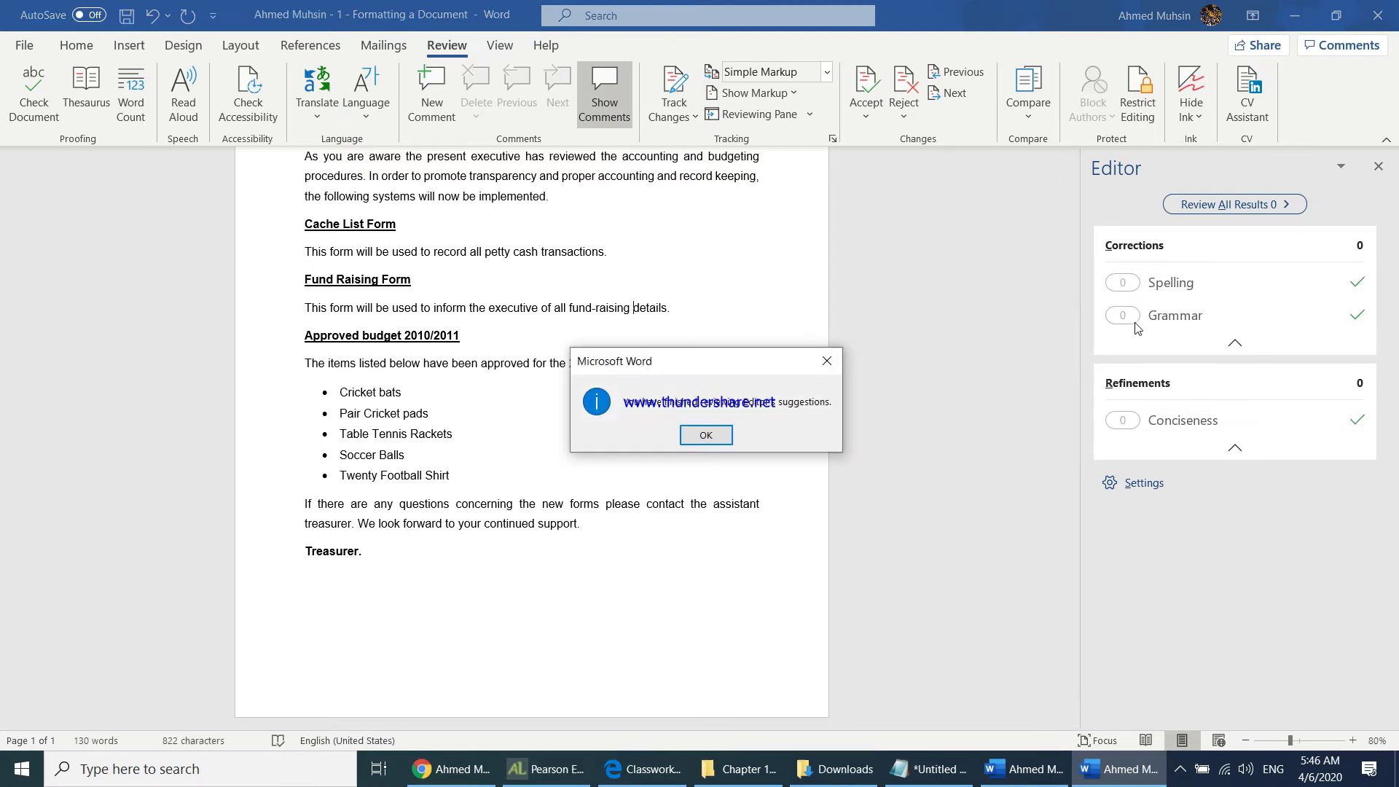
left_click(704, 437)
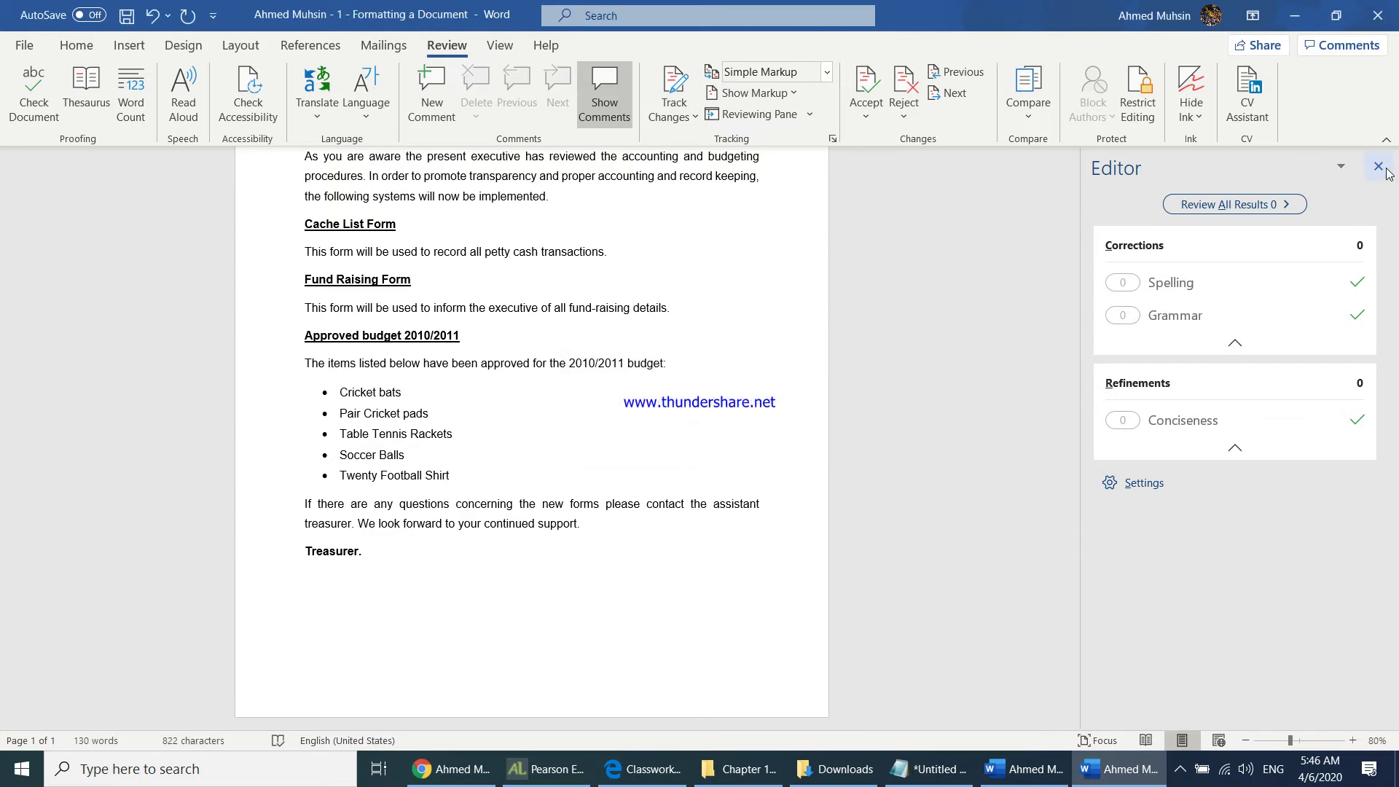
Place the instructions window beside the letter and scroll both down to the cash-listing table.
scroll(665, 456, "up", 3)
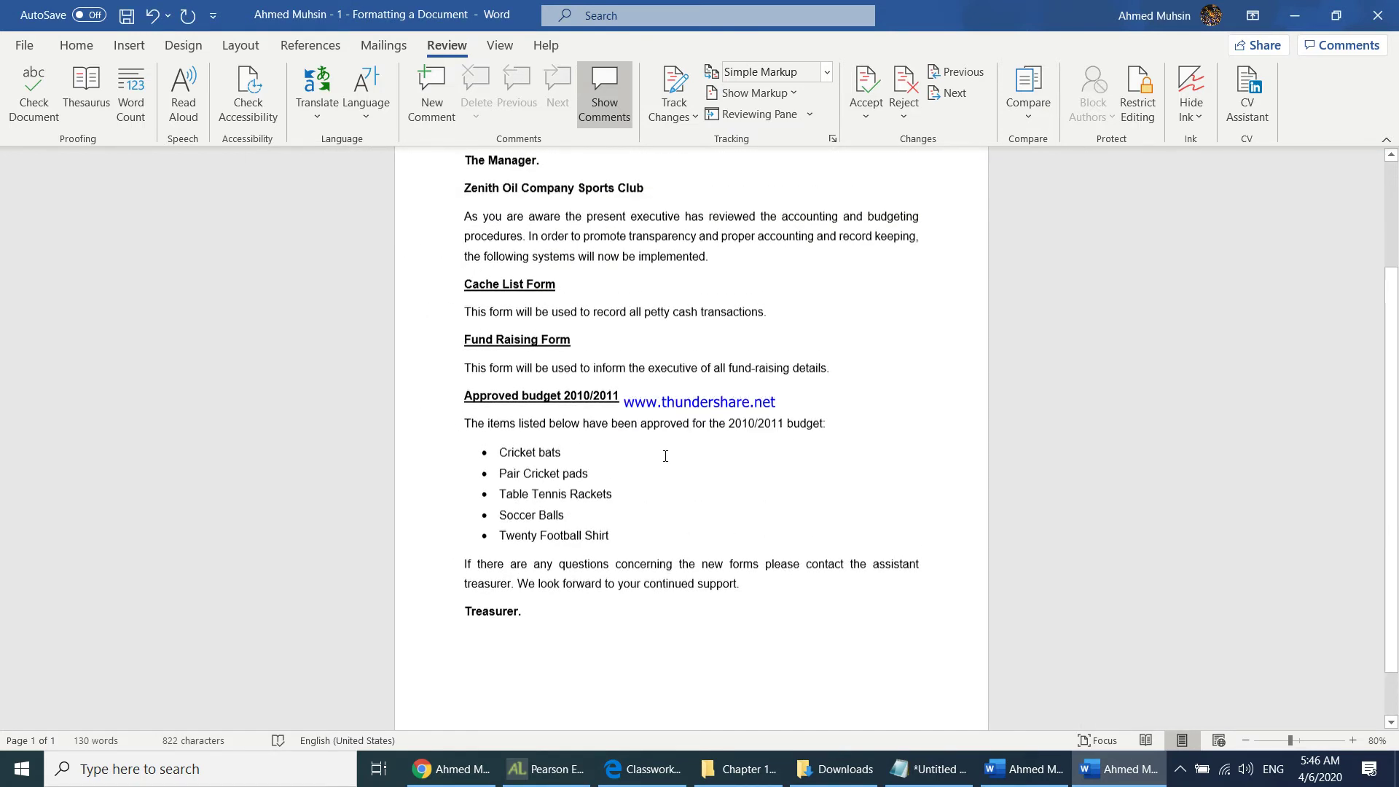
scroll(666, 457, "up", 1)
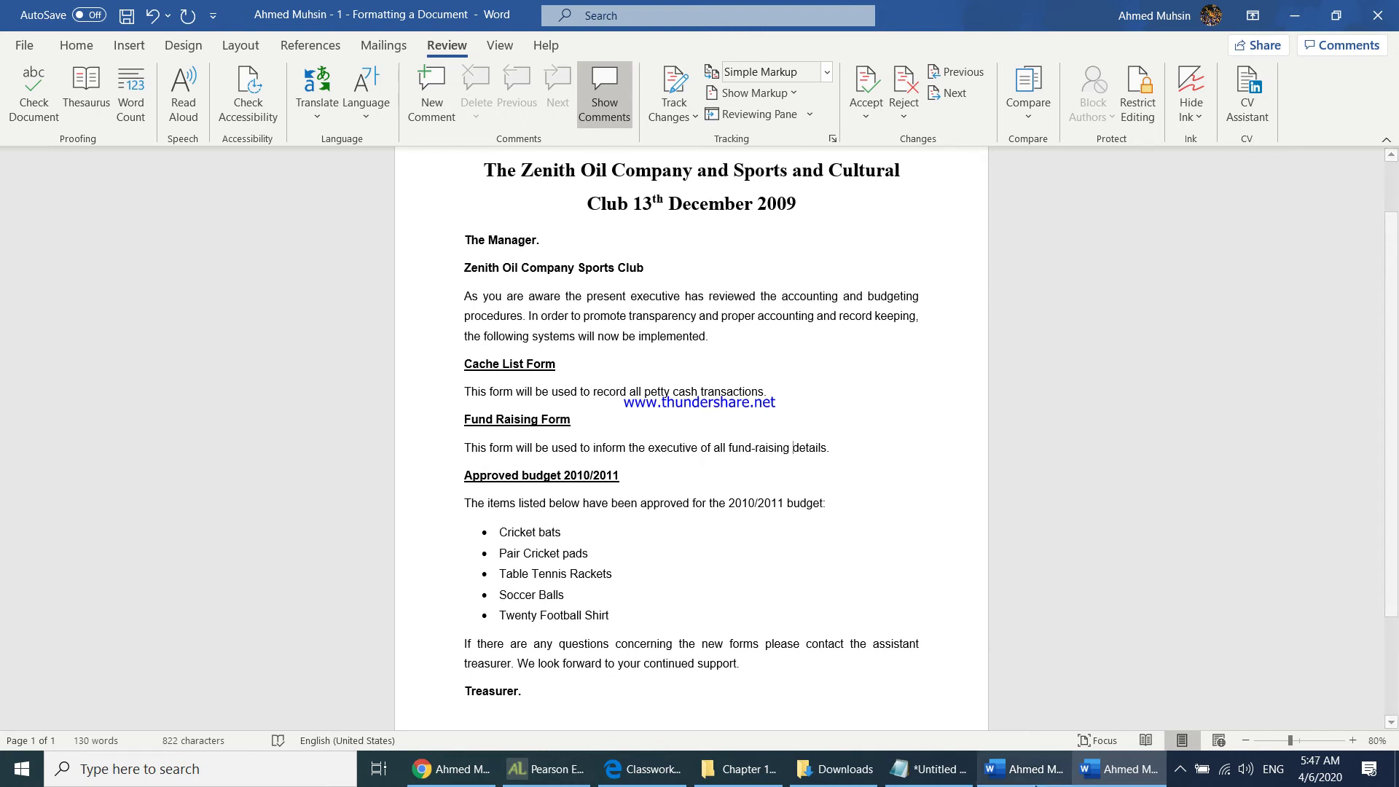
left_click(1024, 769)
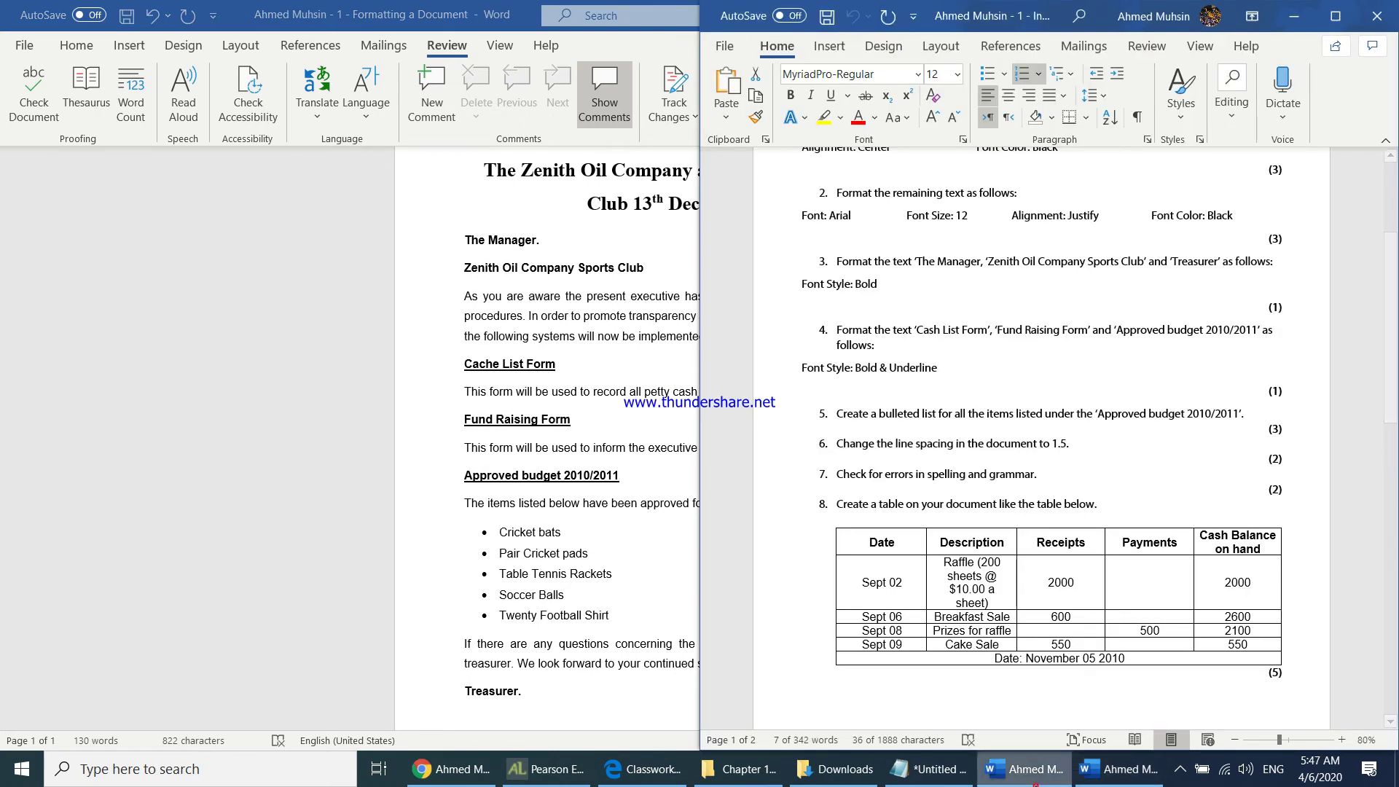
left_click(885, 502)
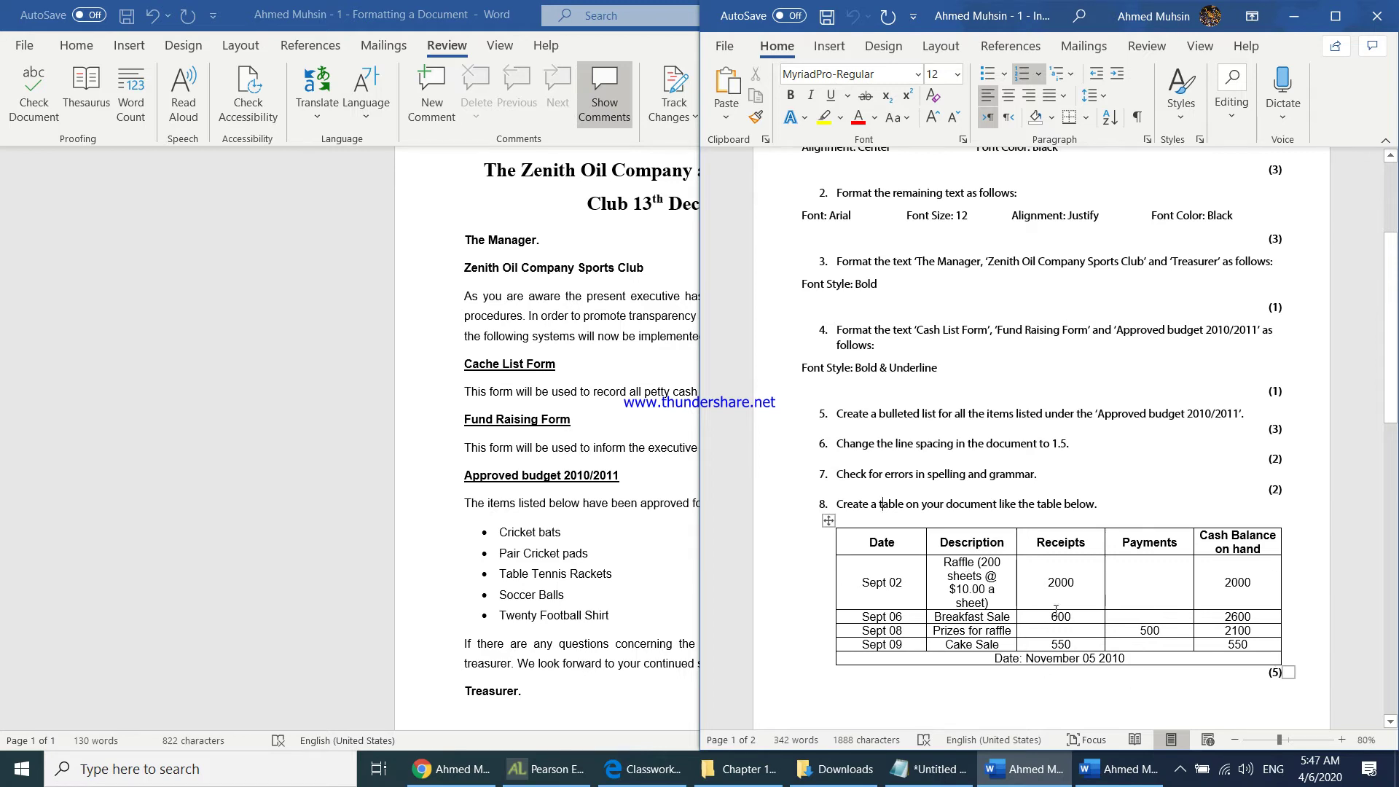
scroll(1056, 609, "down", 2)
scroll(874, 478, "up", 2)
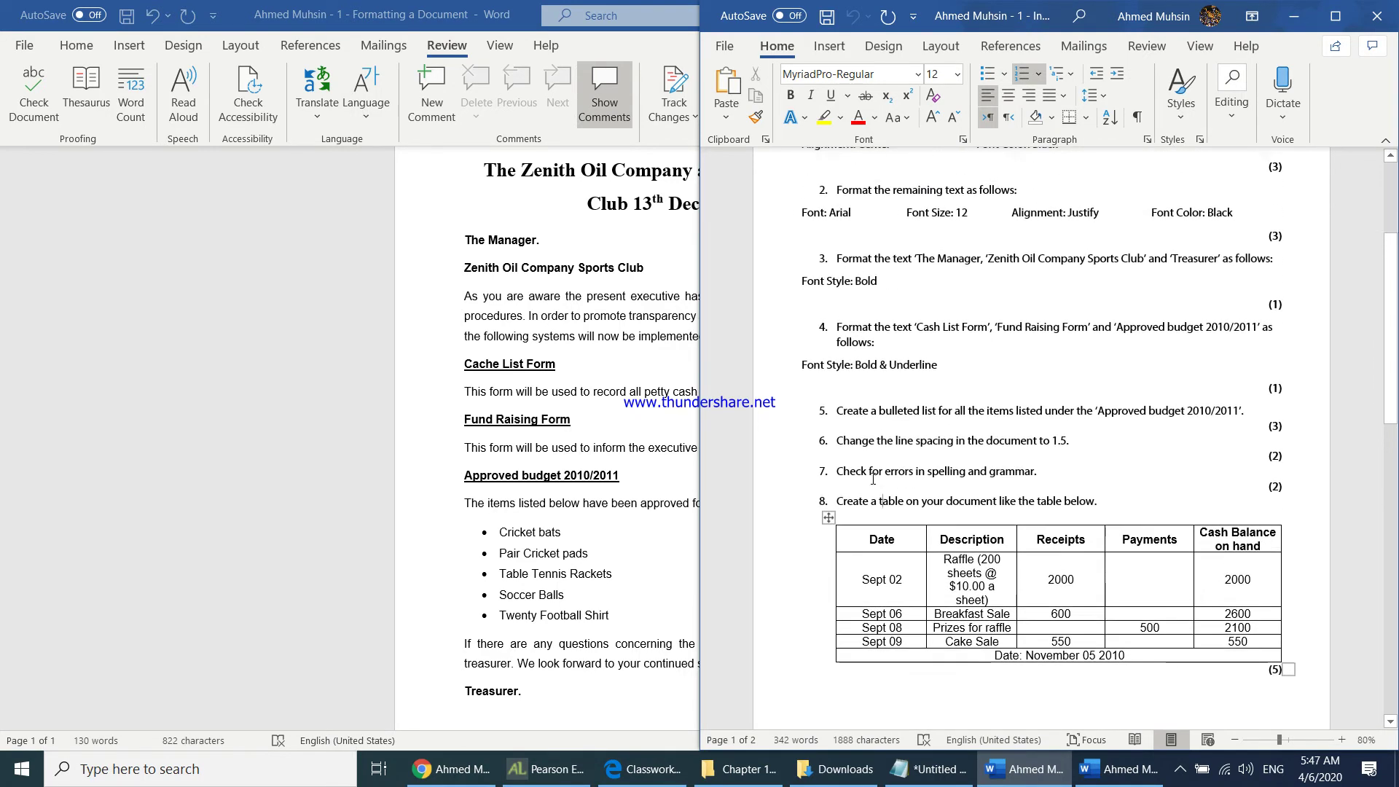
double_click(526, 16)
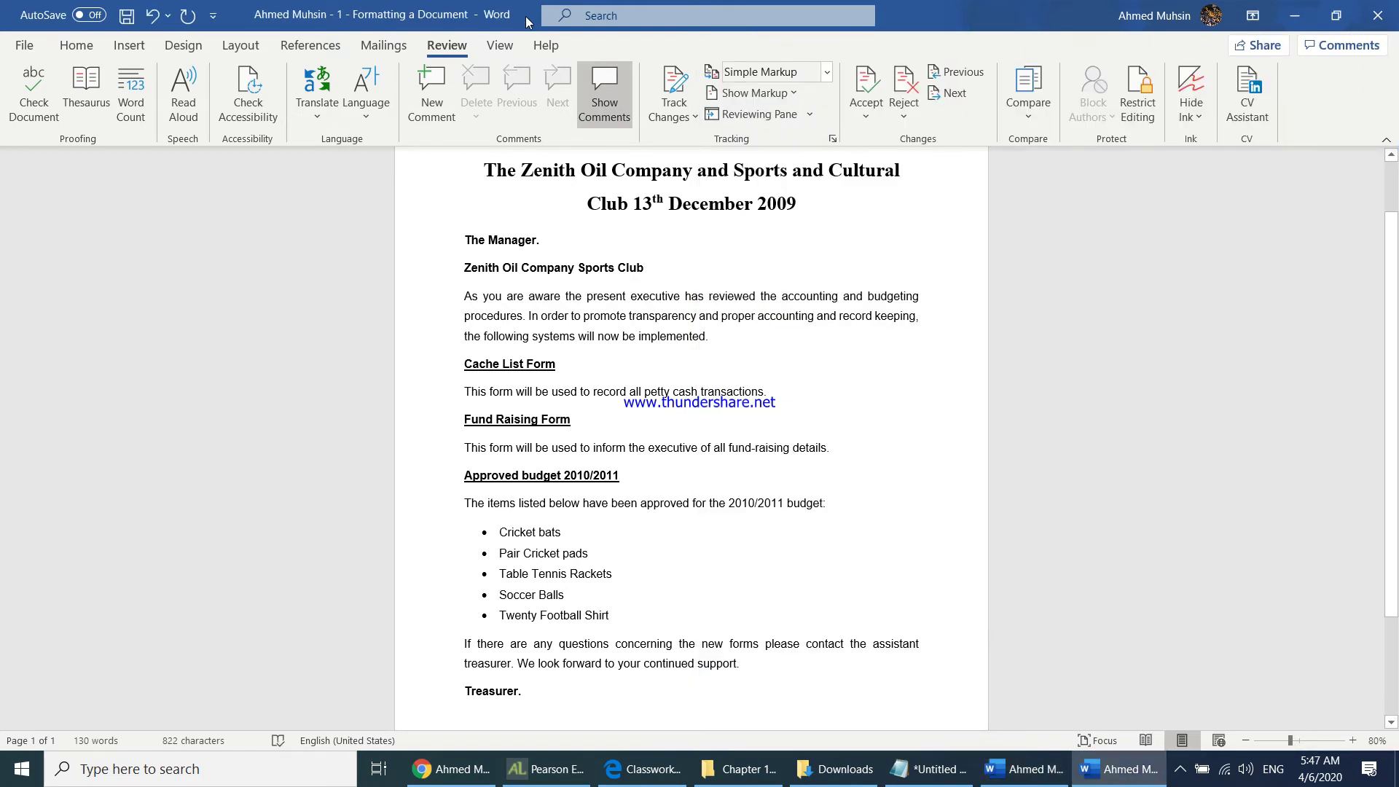
double_click(526, 16)
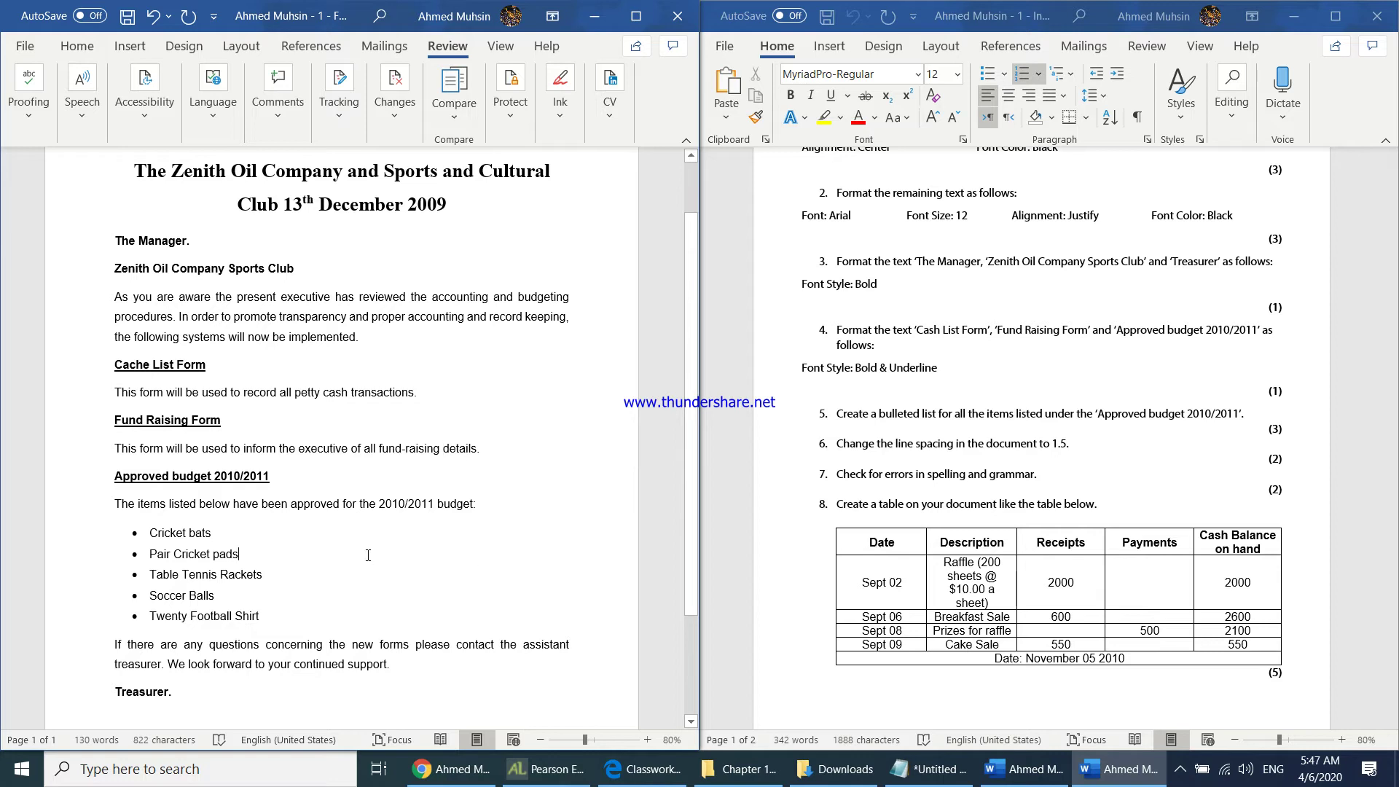
scroll(218, 599, "down", 3)
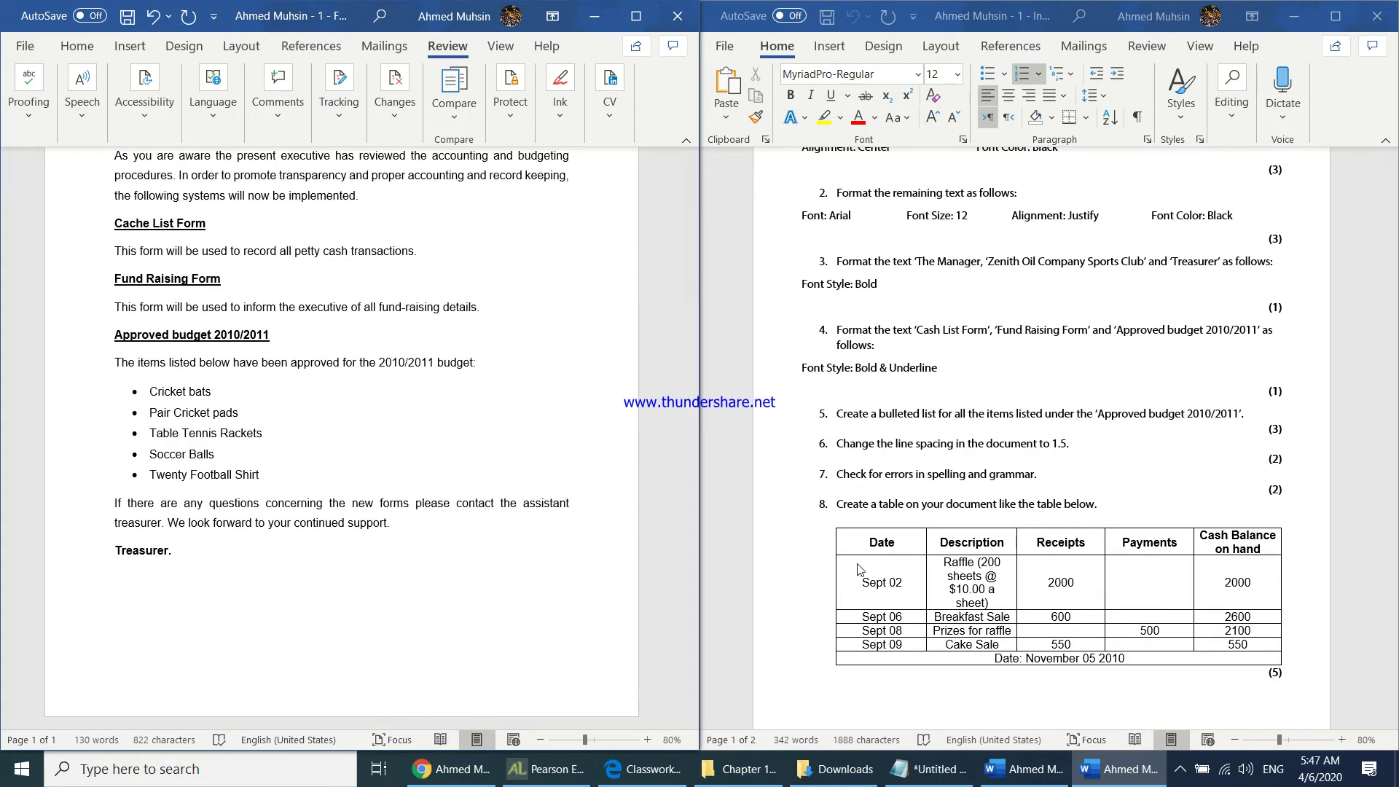
scroll(975, 558, "down", 1)
scroll(975, 557, "down", 3)
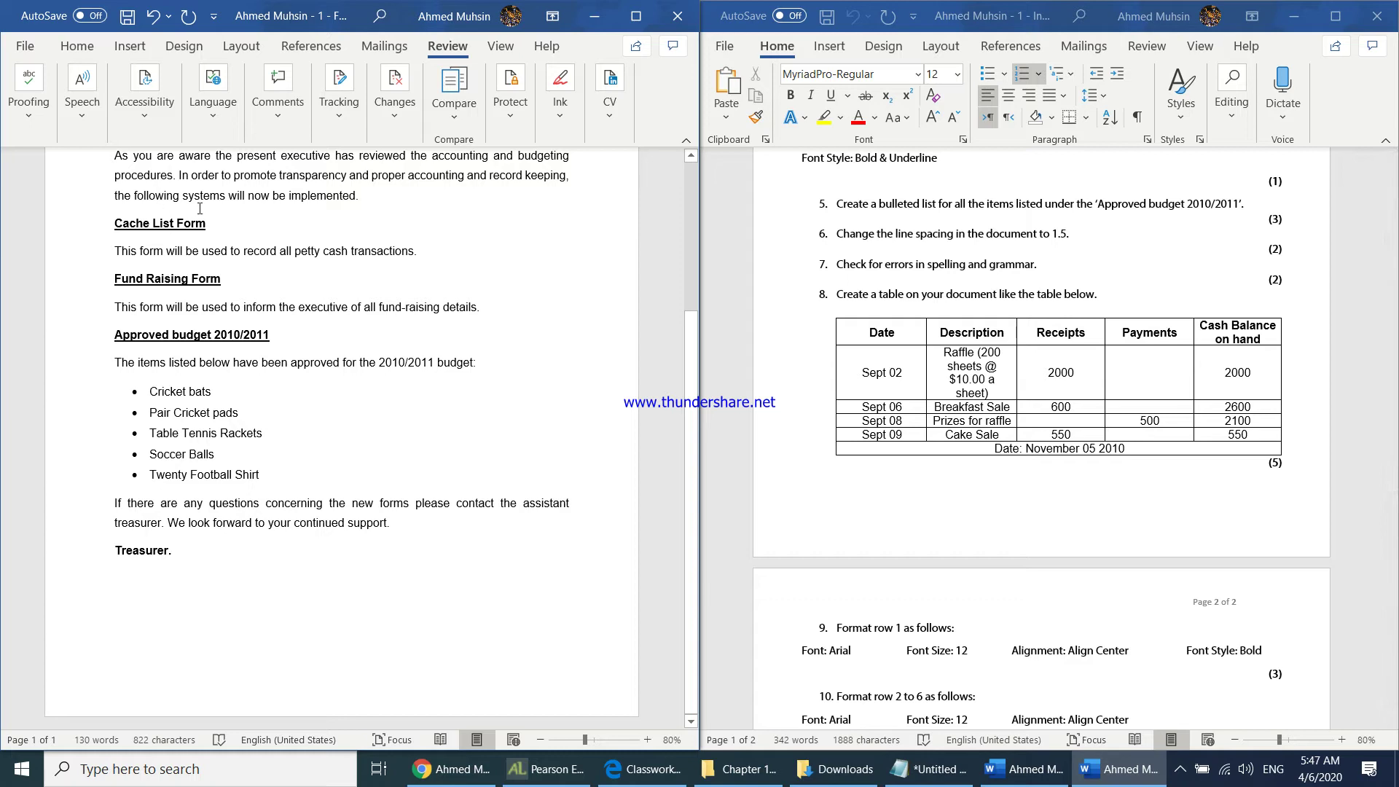
Insert a 5-column by 6-row table from the Insert tab's table grid below 'Treasurer.'.
left_click(130, 46)
left_click(81, 110)
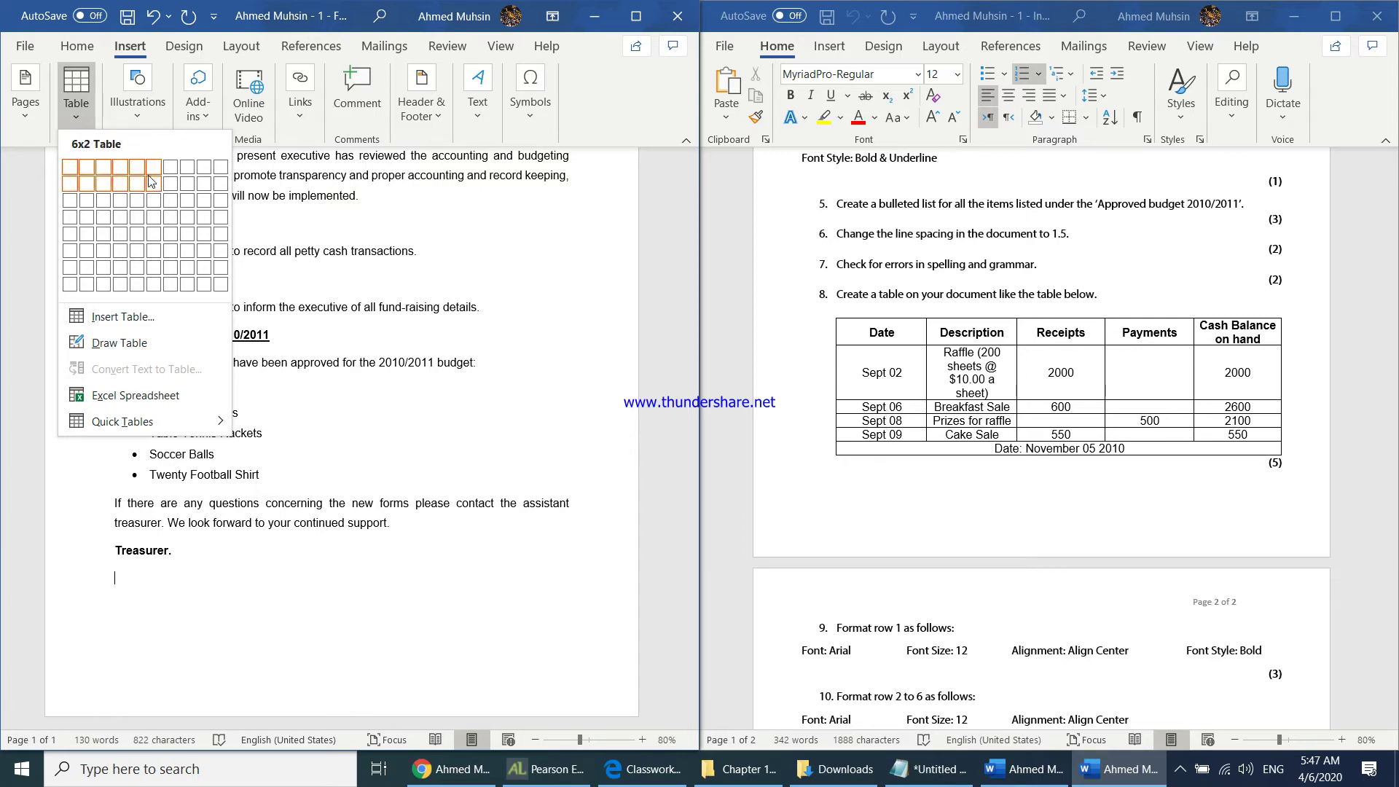
left_click(137, 251)
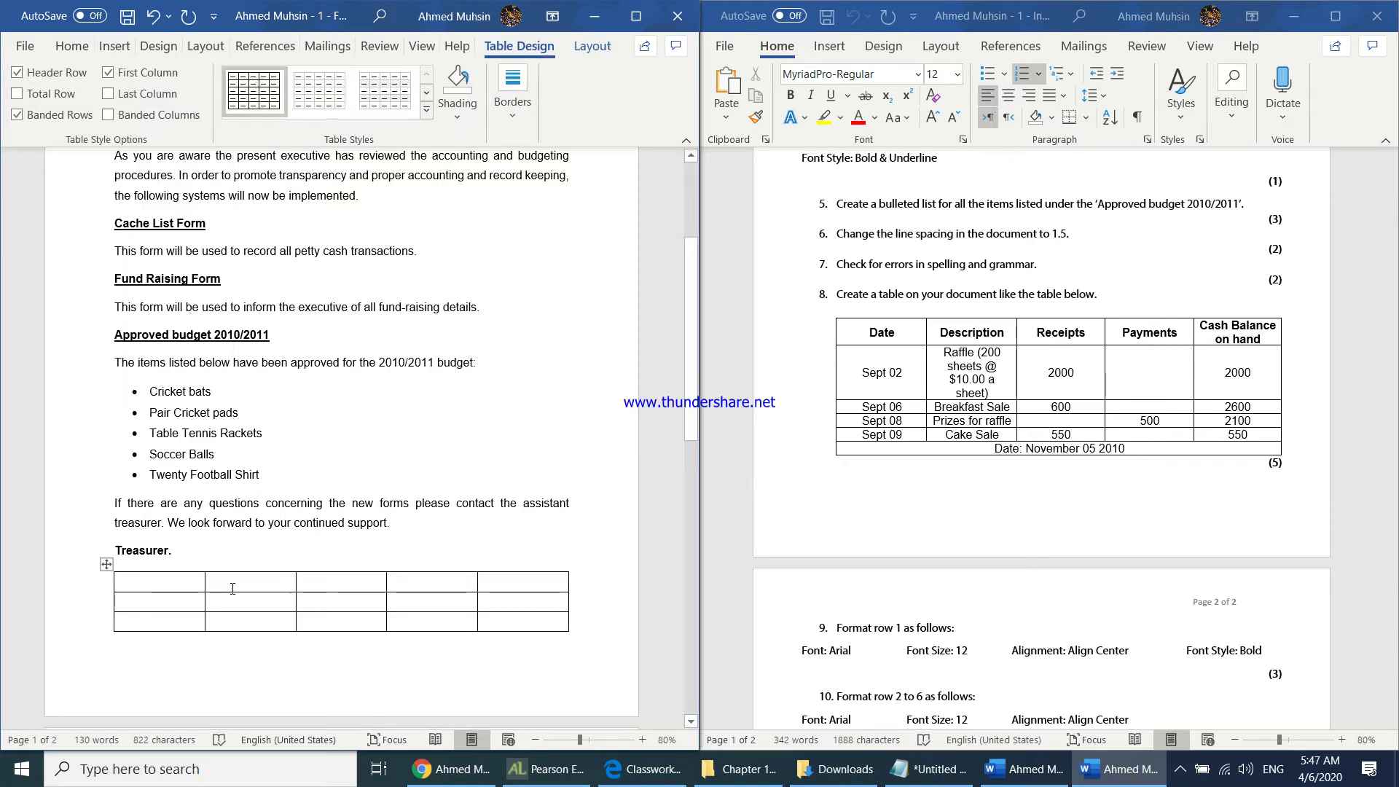
Type the header row: Date, Description, Receipts, Payments, Cash Balance on hand.
type("Date")
key("Tab")
type("Desc")
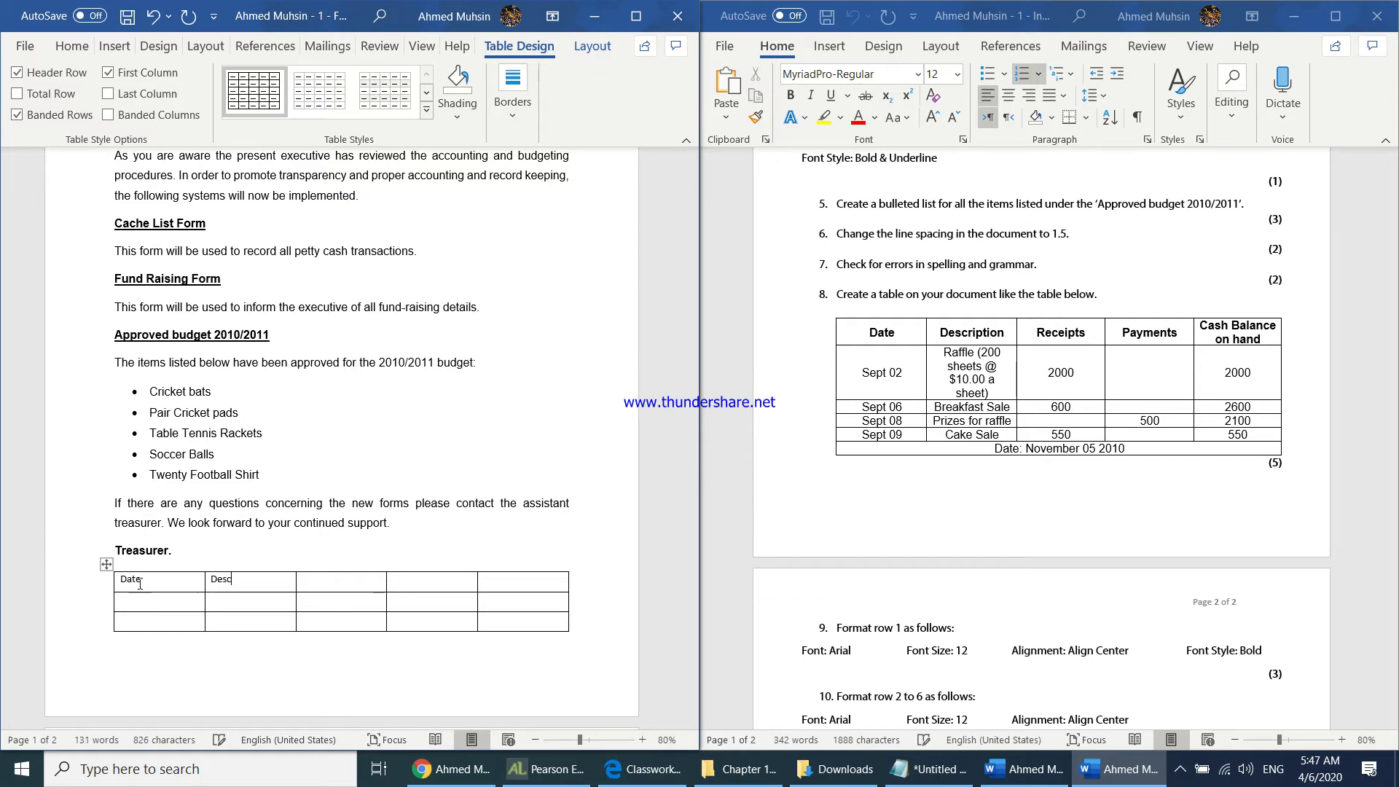
type("ription\tReceipts")
key("Tab")
type("Payments ")
type("Cash Balance")
type(" on hand")
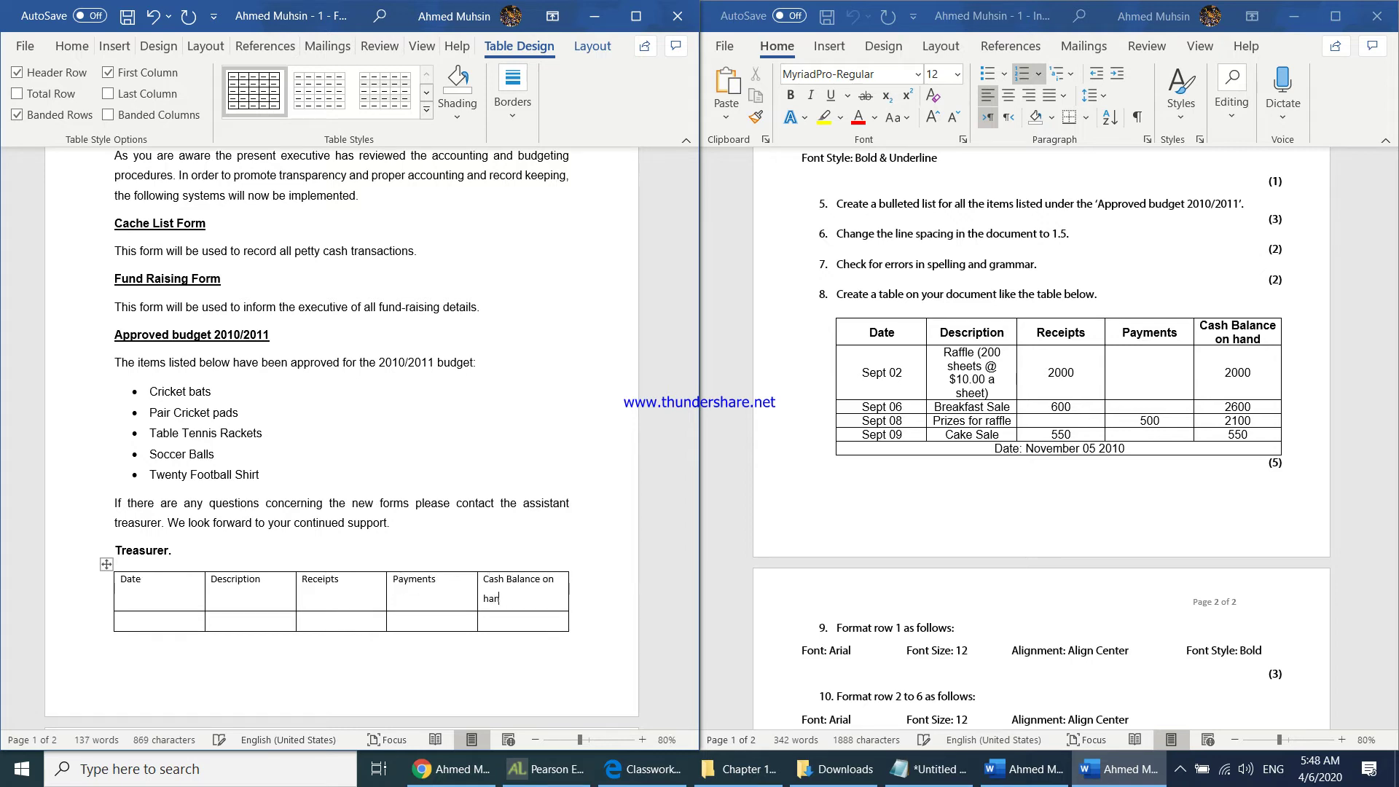
key("Tab")
Enter the Sept 2 Raffle (200 sheets @ $.00 a sheet) row with receipts 202.
type("Sept 2")
type("Raffle")
type(" (200 sheet")
type("s @")
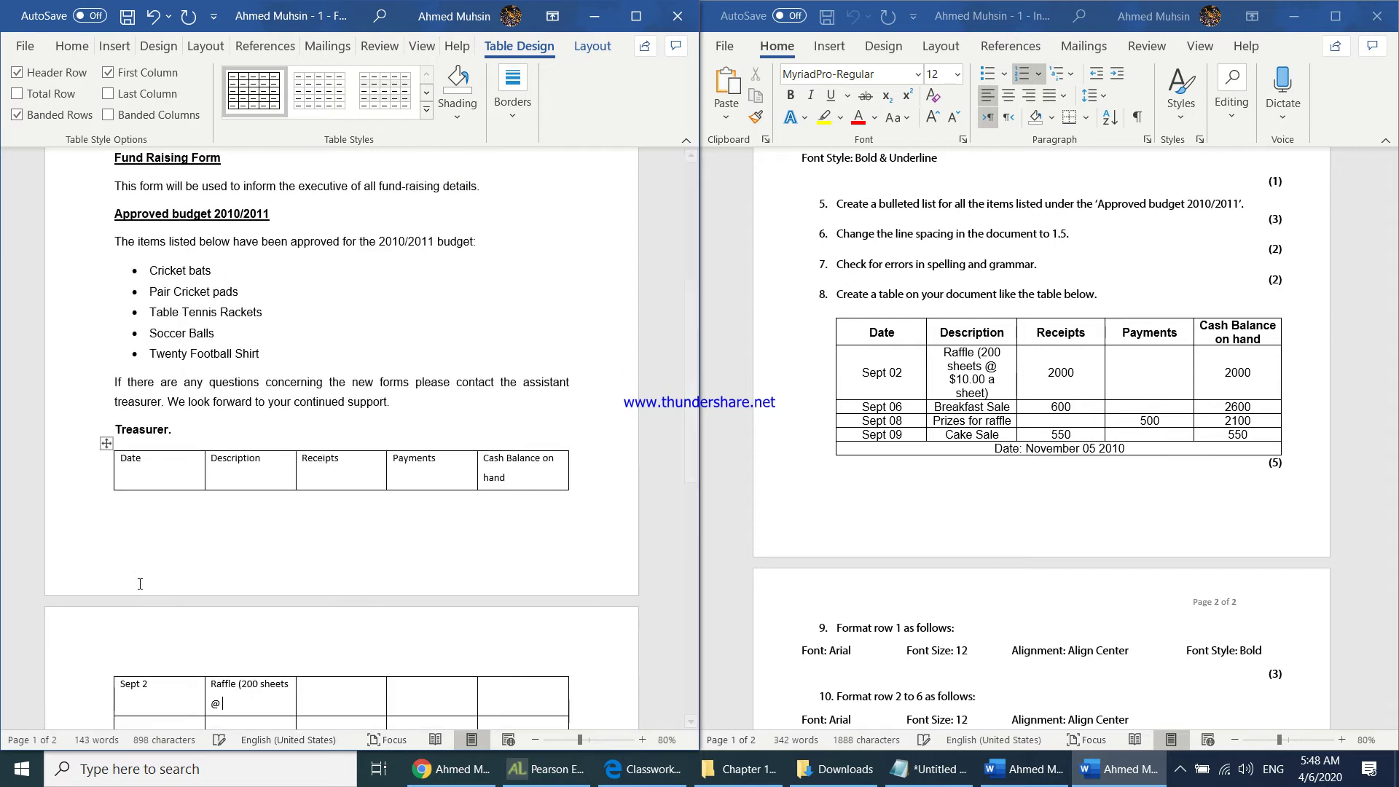
type(" $10")
type(".00 a sheet)")
key("Tab")
type("20")
type("2")
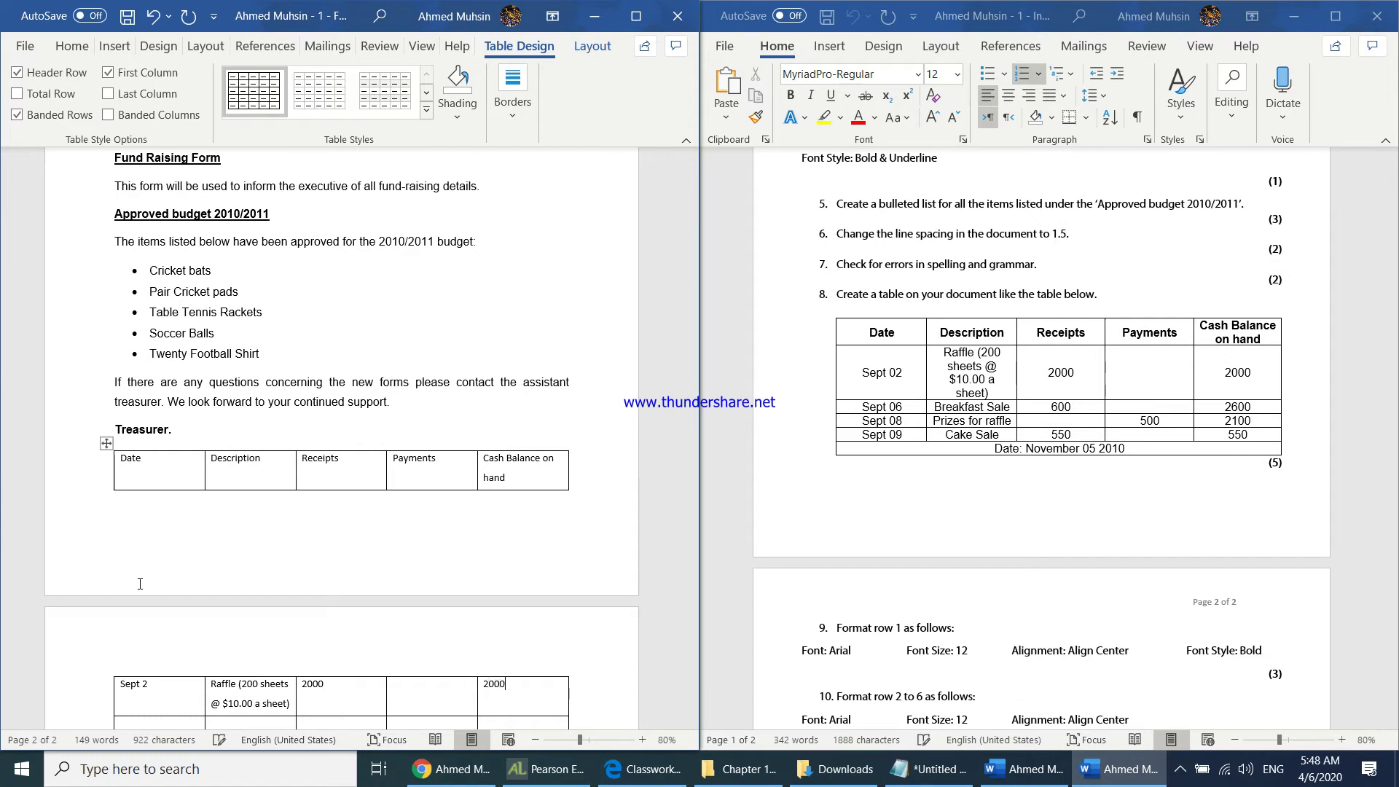
key("Tab")
Fill in the Breakfast Sale (600, 2600), Sept 08 payment of 50, and Sept 09 Cake Sale (550) rows.
type("Se")
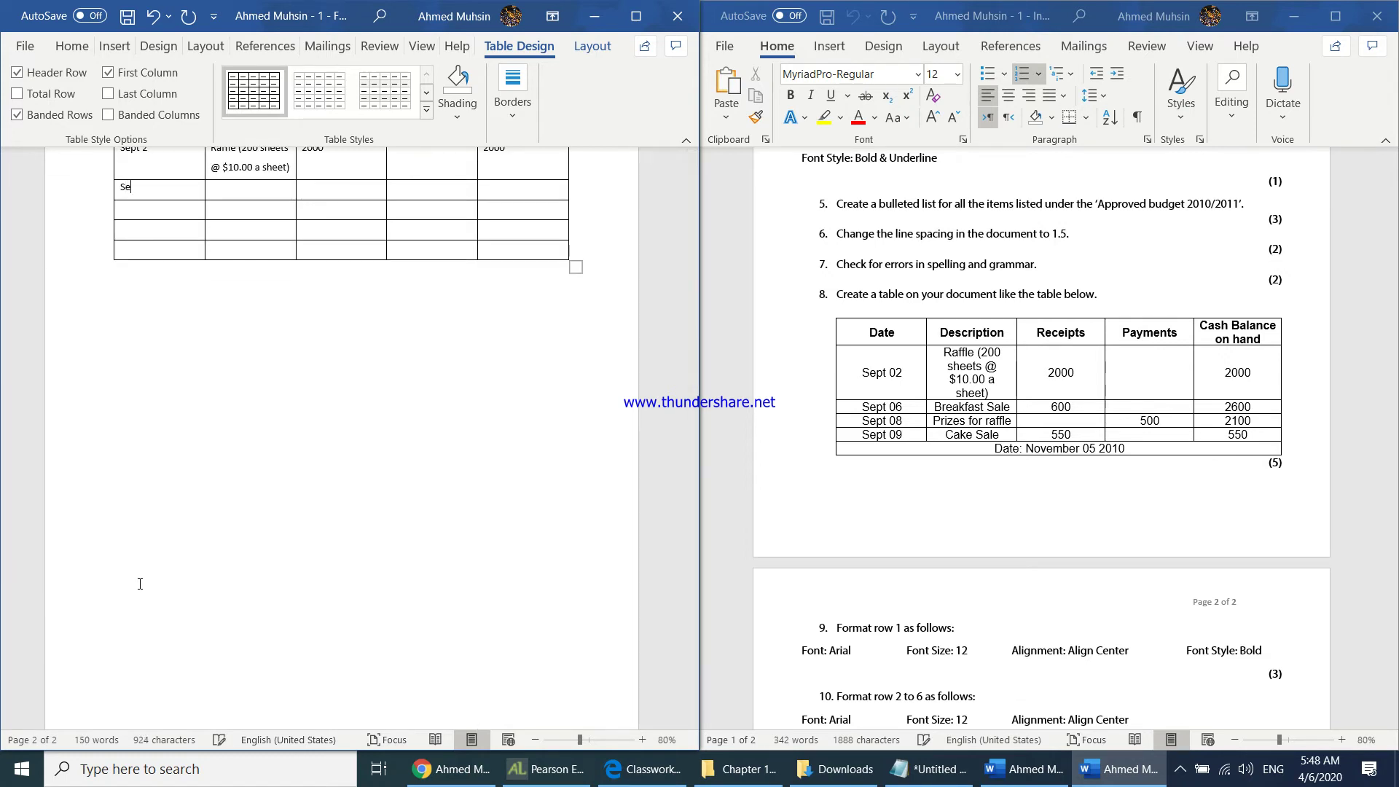
key("BackSpace")
type("Breakfast Sale 600 2600 Sept 08 Prizes for raffle")
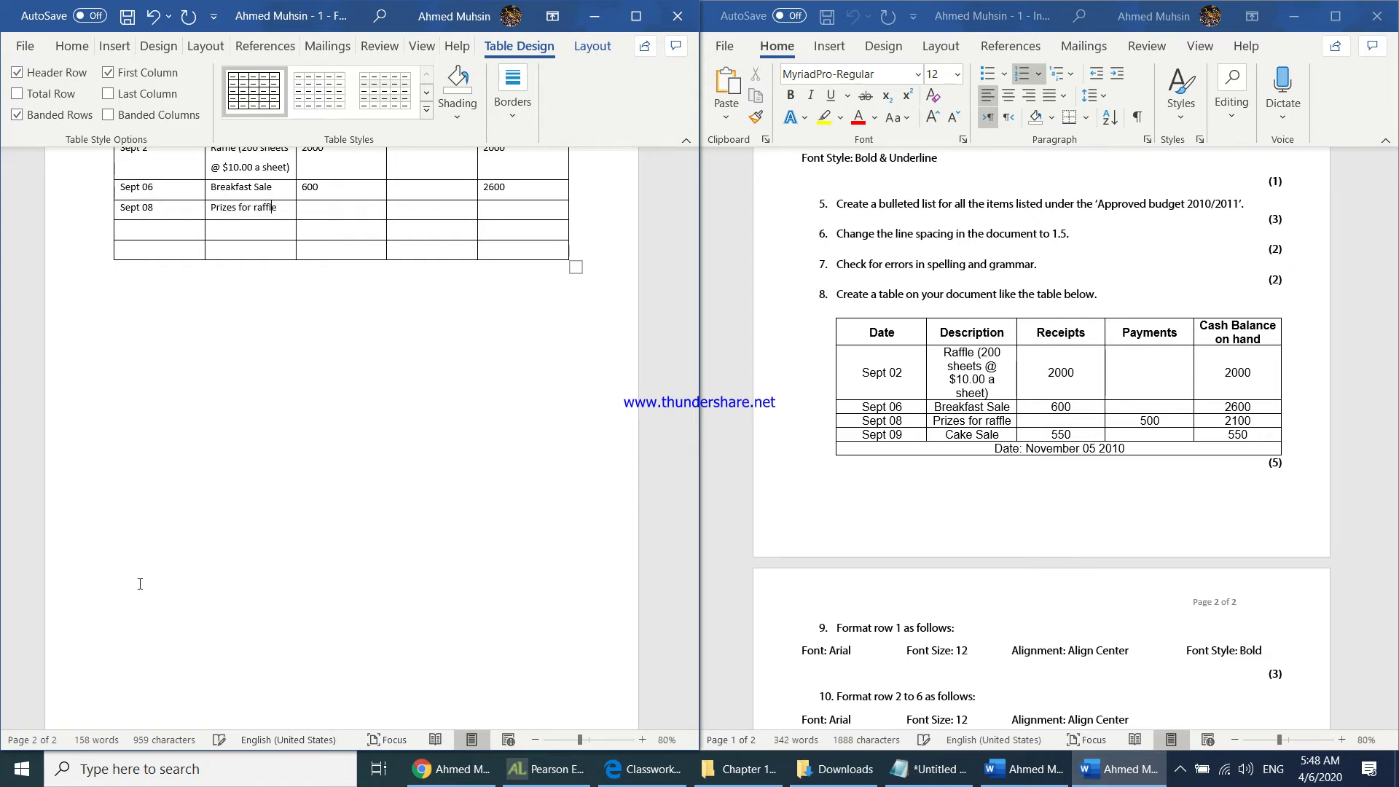
key("Tab")
type("50")
key("Tab")
type("2Sept Cake Sale550")
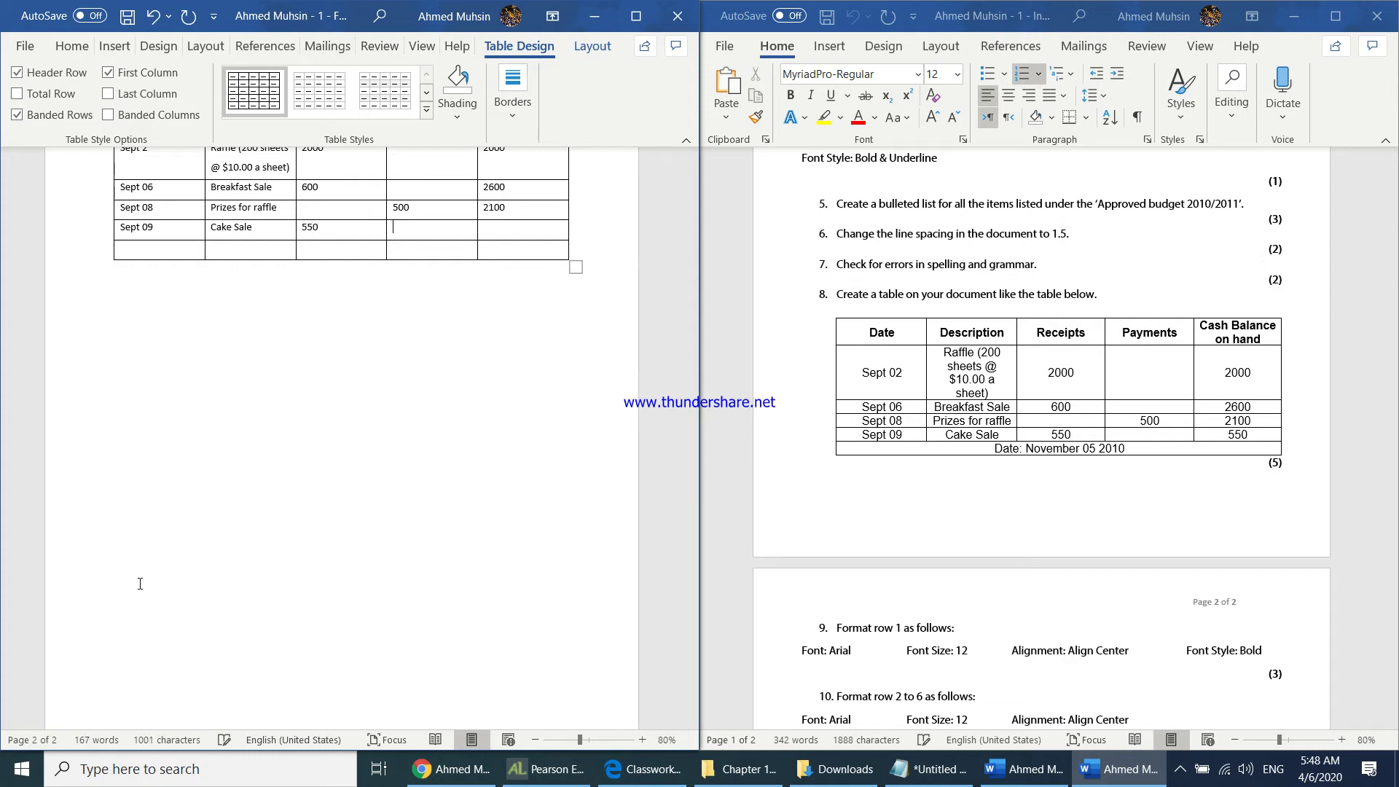
key("Tab")
type("55")
Merge the table's empty last row into one cell and enter 'Date: November 05 2010' in it.
left_click(249, 274)
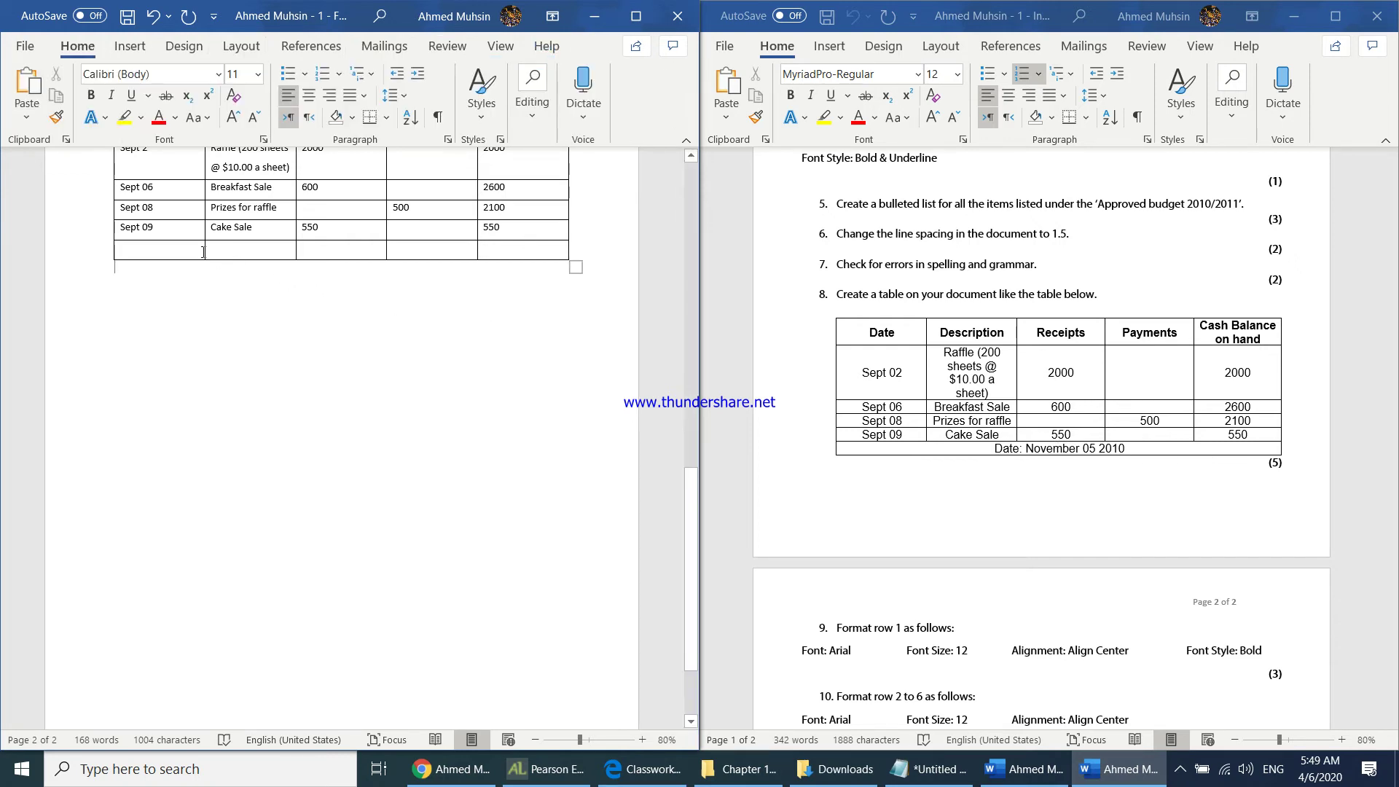
left_click_drag(202, 249, 507, 261)
right_click(507, 259)
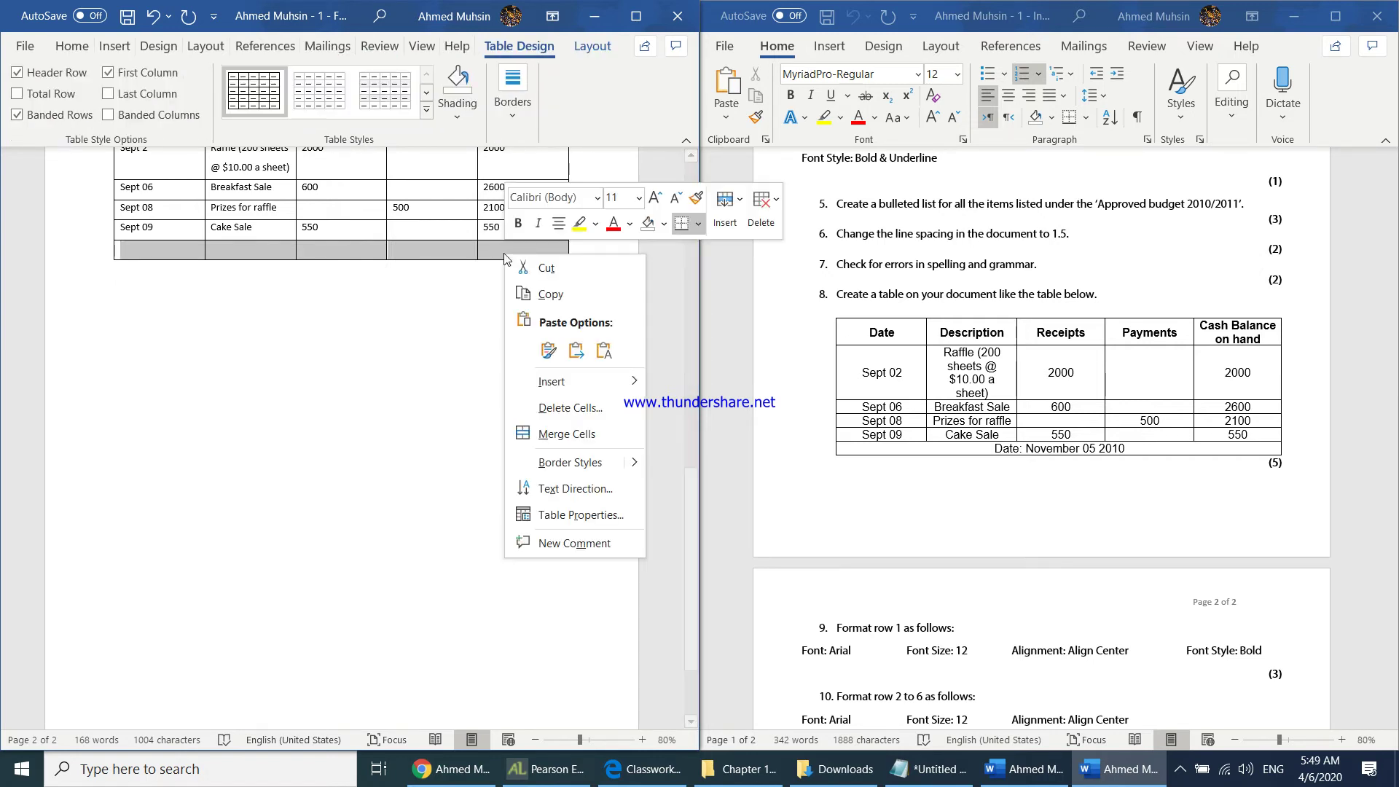
left_click(553, 434)
left_click(333, 253)
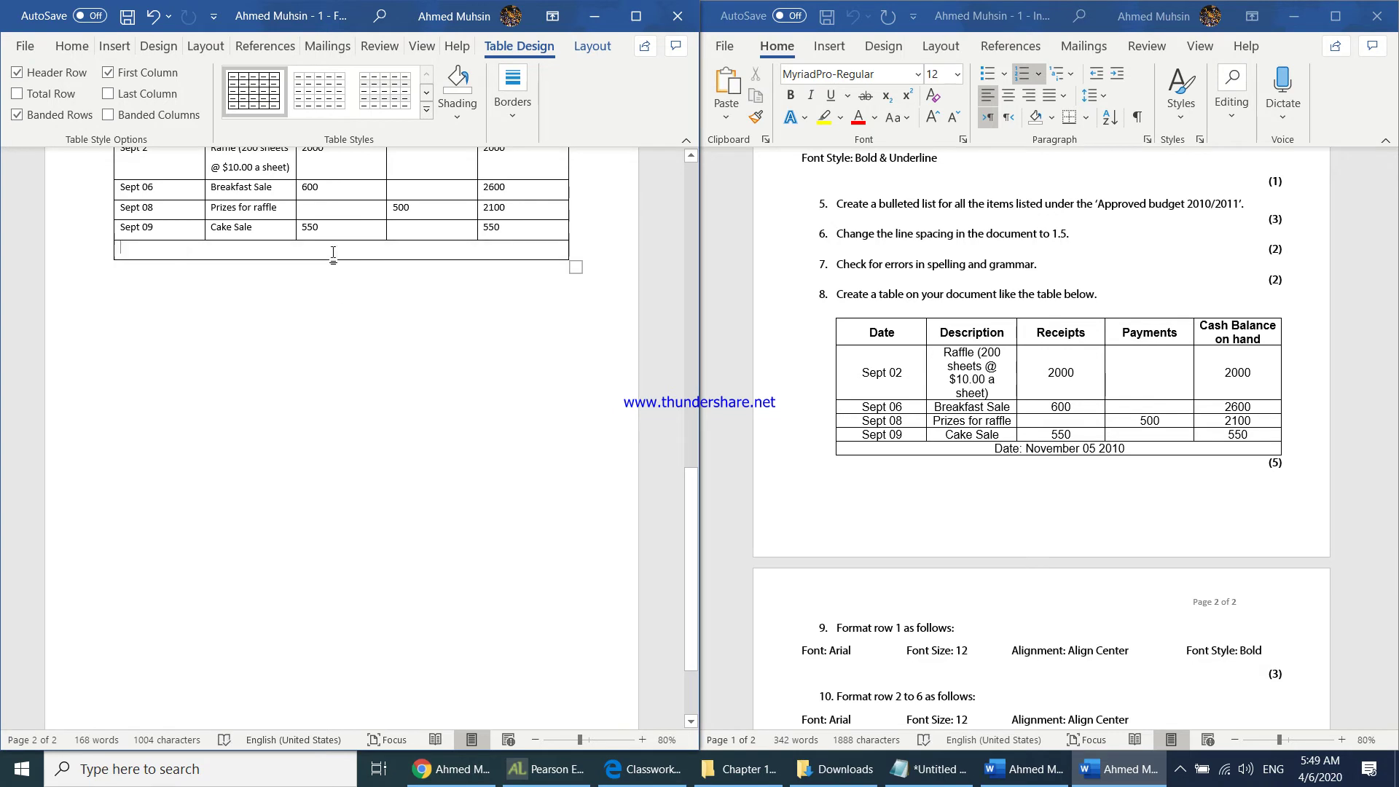
type("Date:")
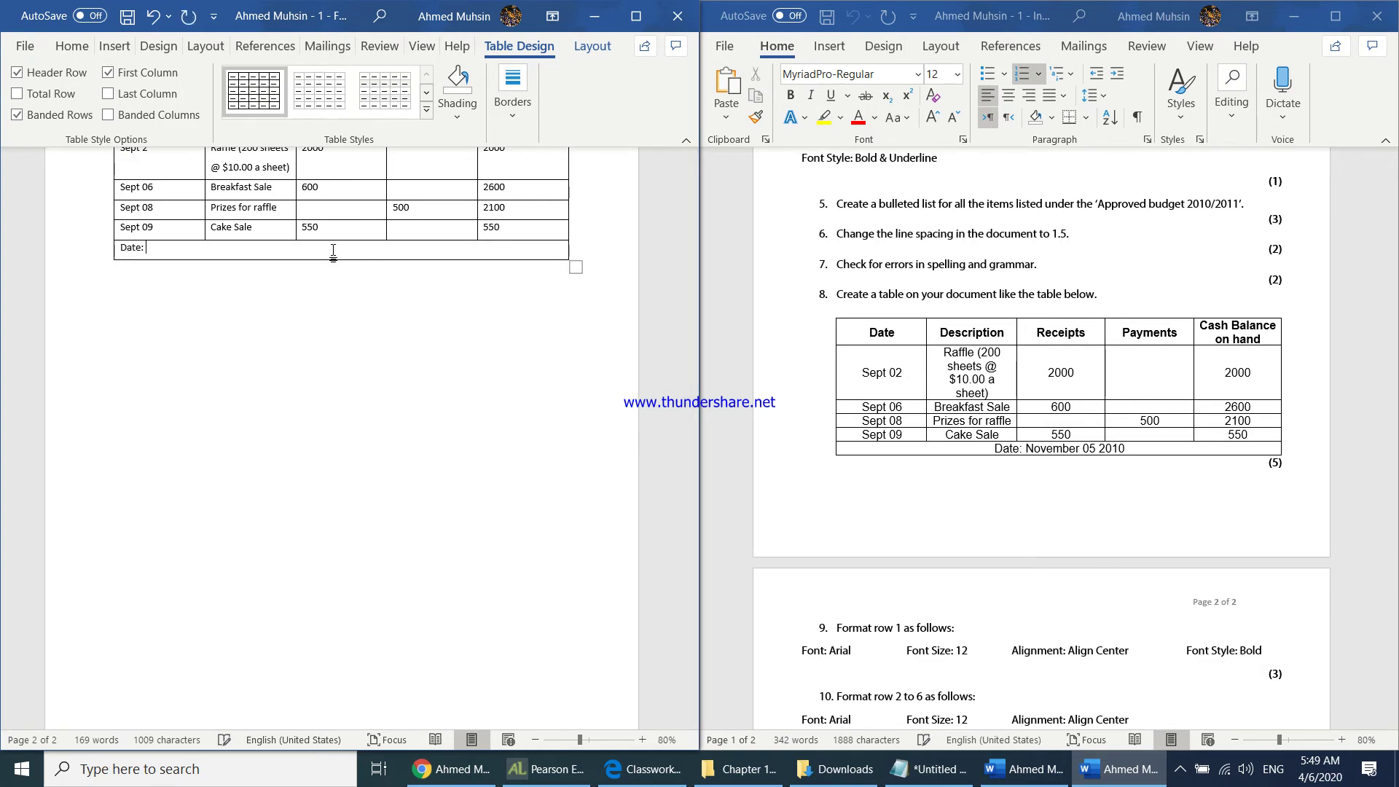
type(" November 05 2010")
scroll(333, 250, "up", 10)
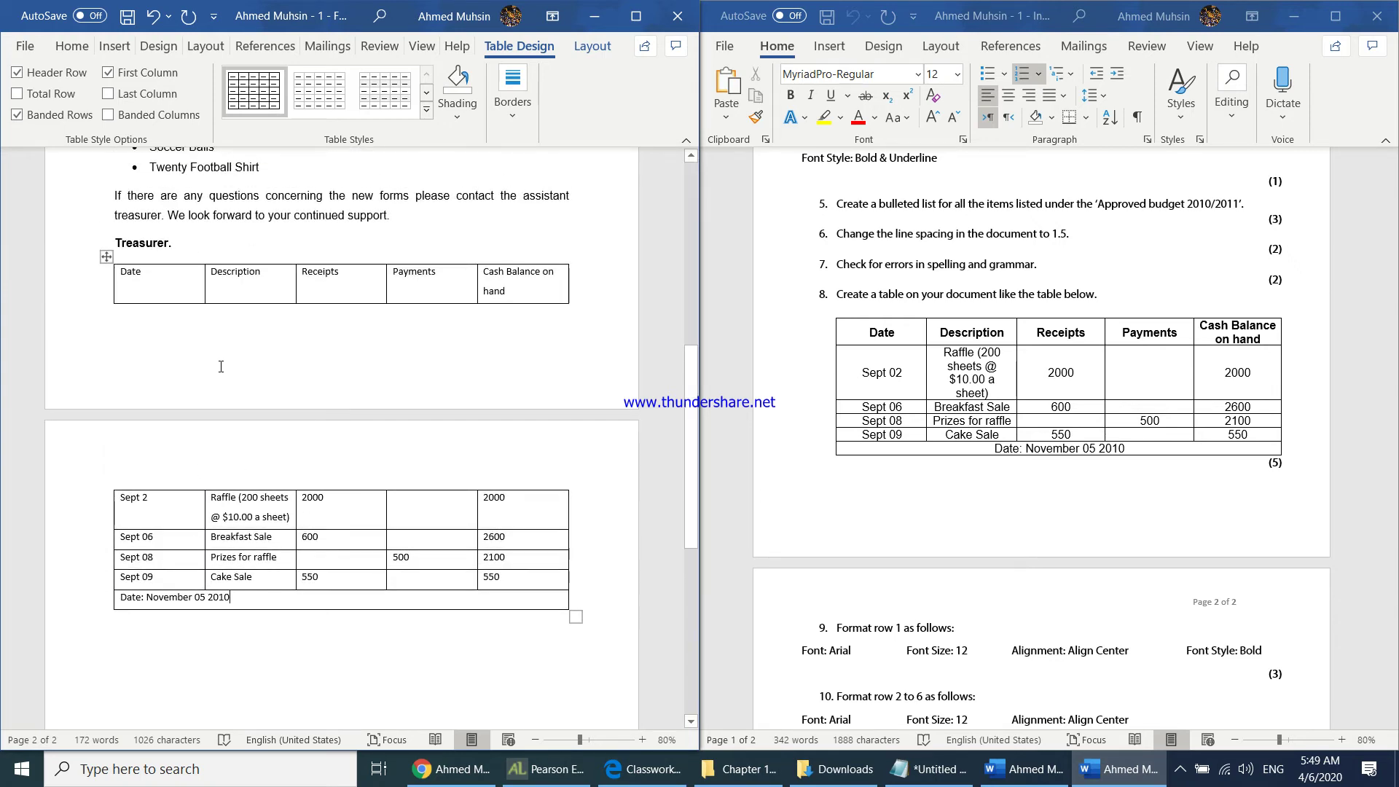
left_click(180, 244)
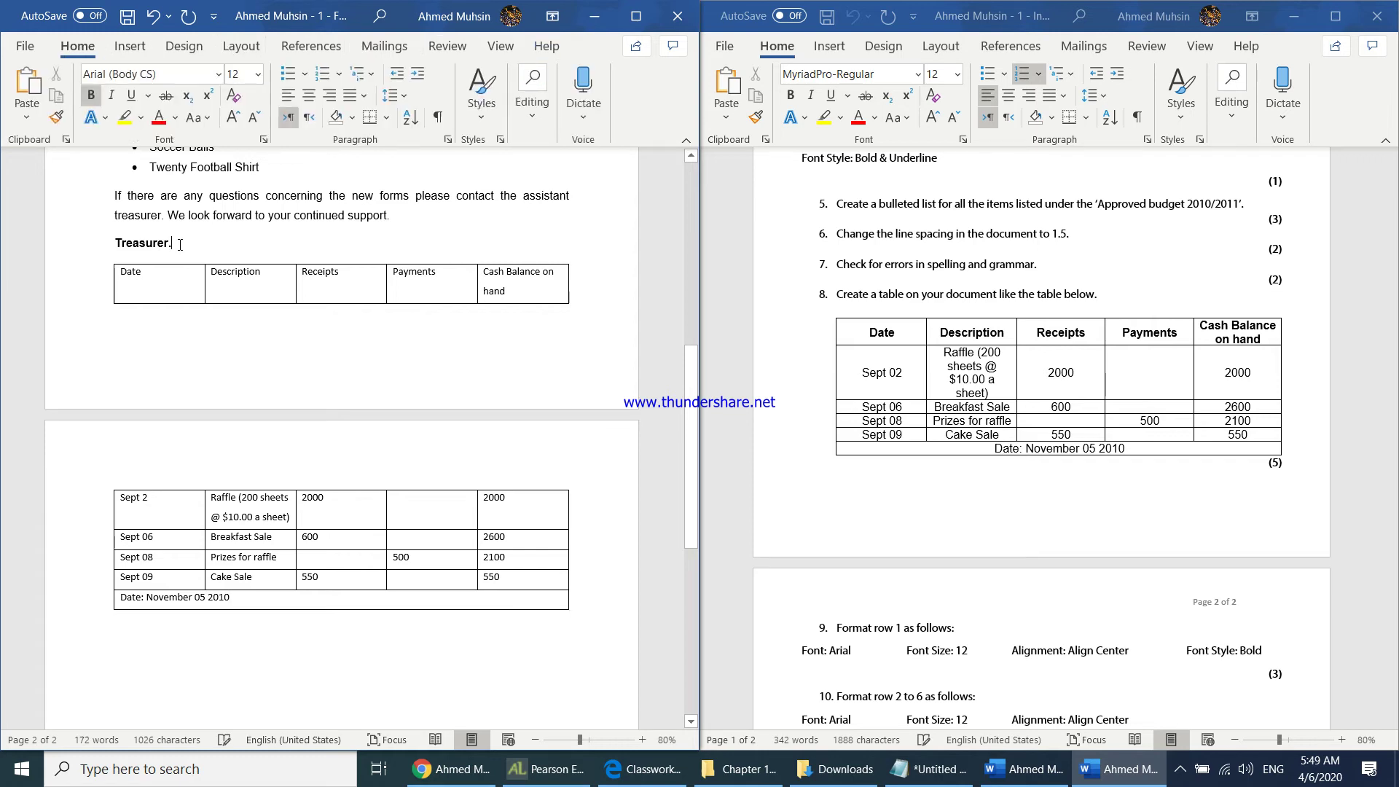
Join the header row to the cash table and select that row.
key("shift+Down")
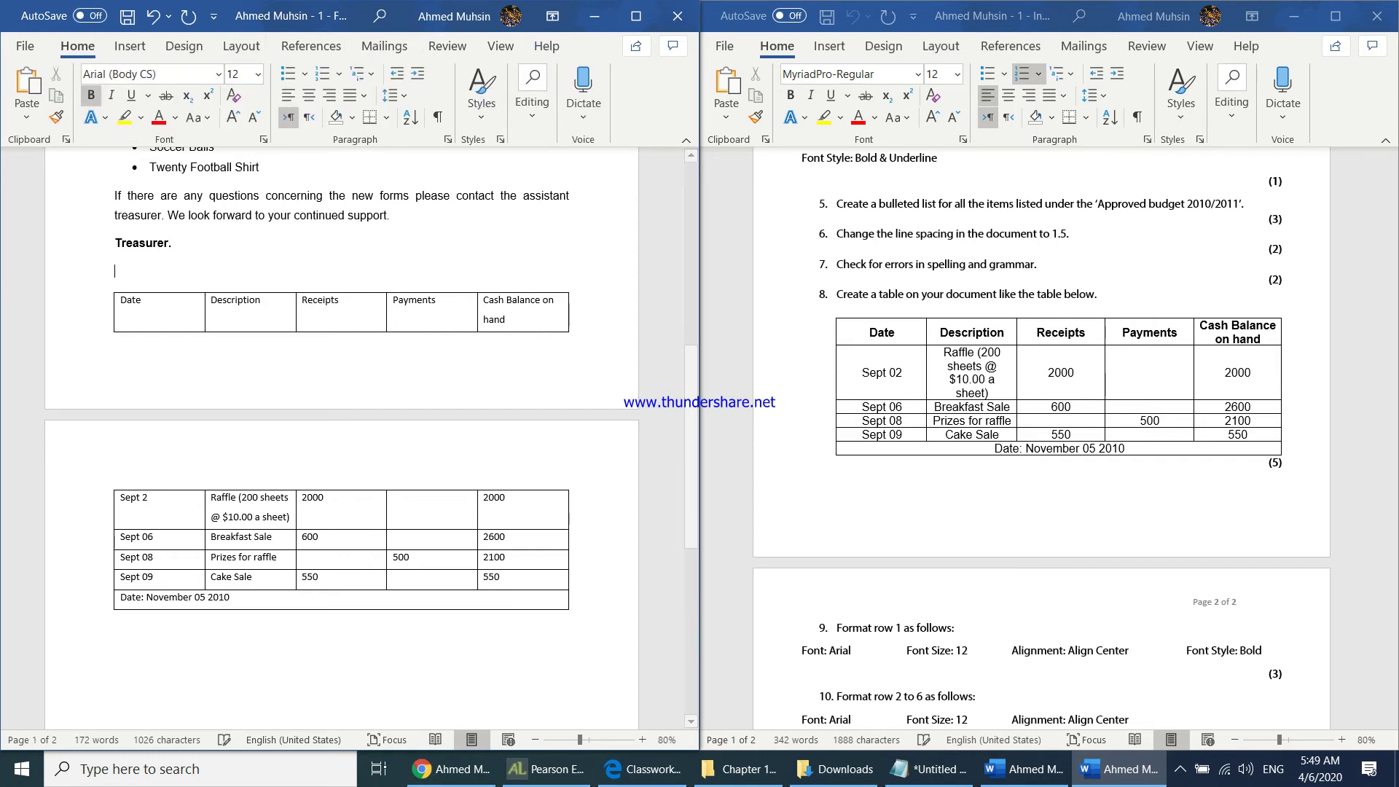
key("alt+shift+Down")
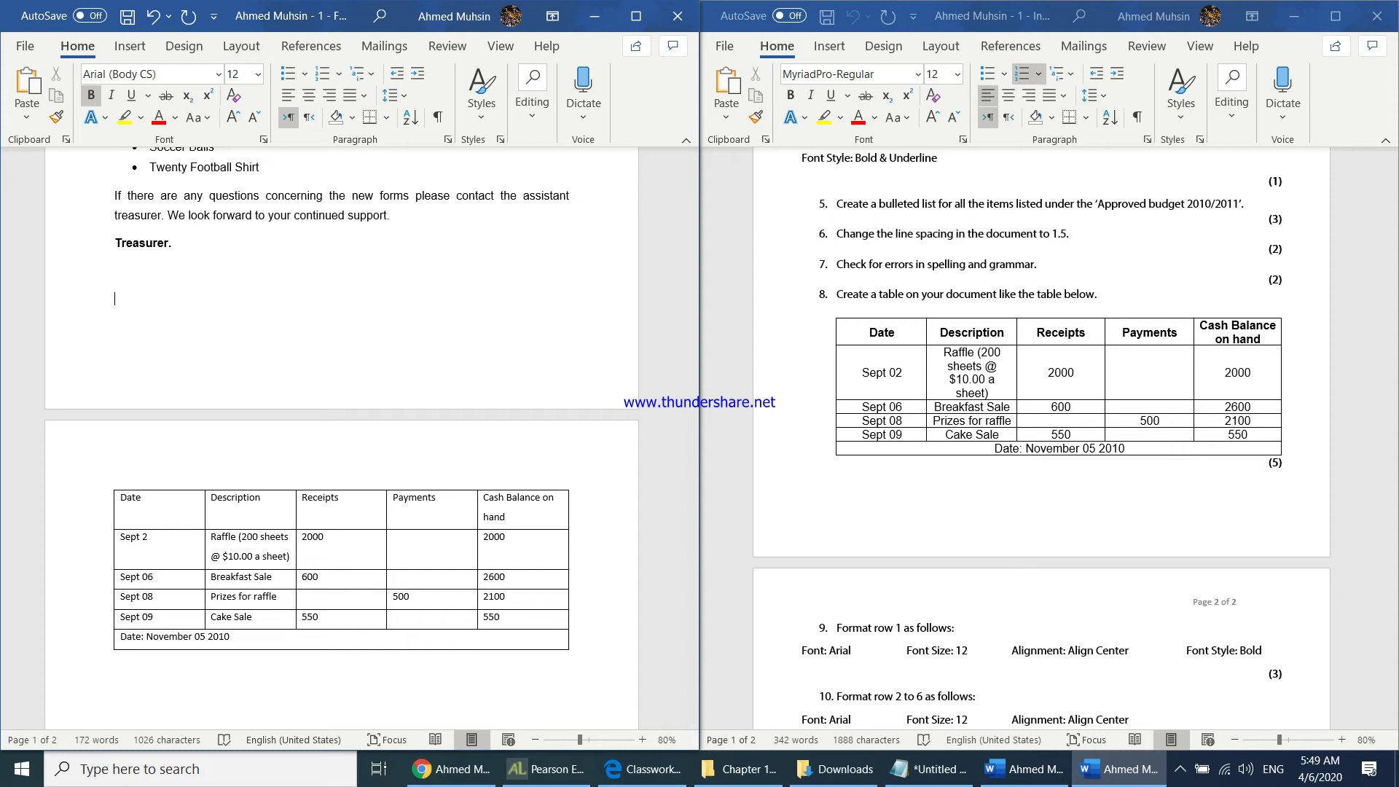
left_click(901, 625)
scroll(905, 585, "down", 3)
scroll(906, 585, "down", 4)
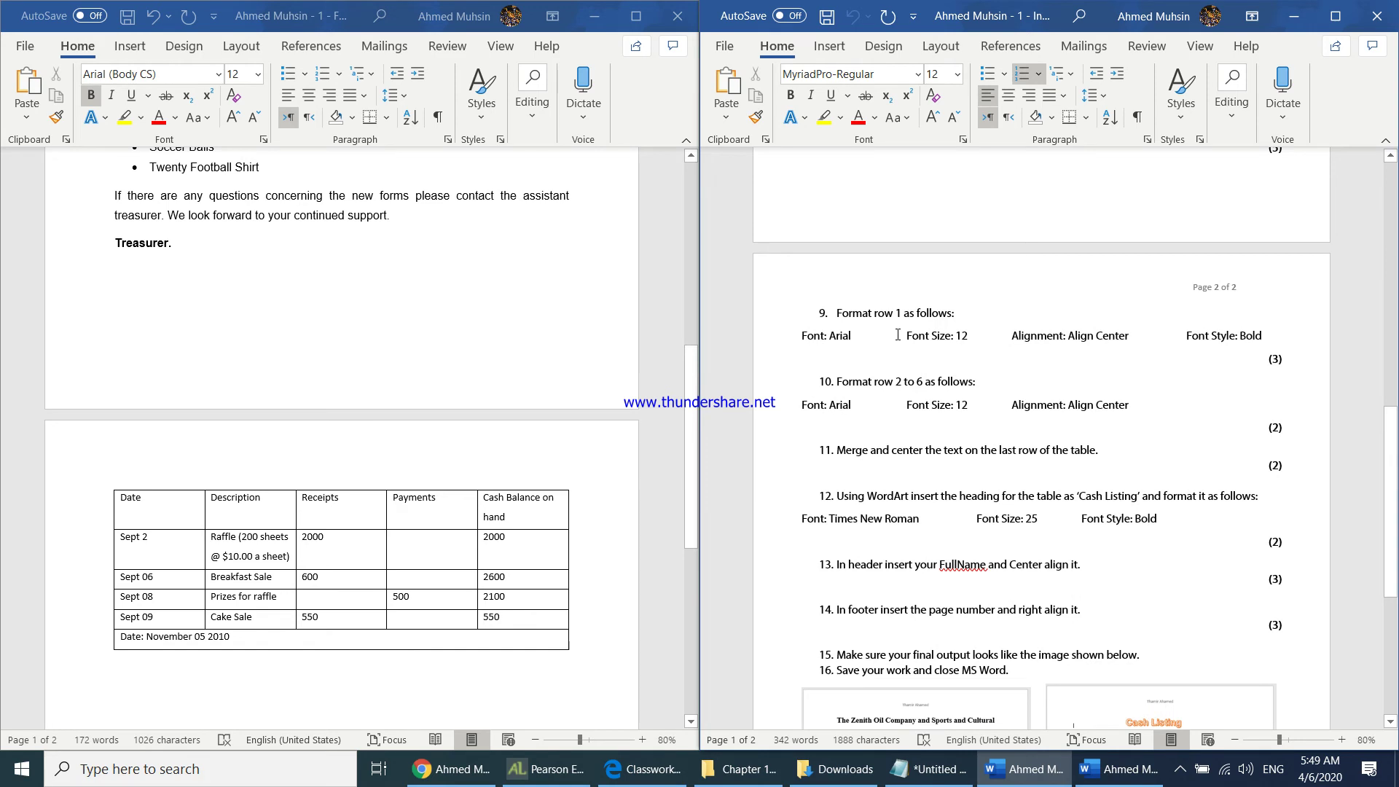
left_click(133, 508)
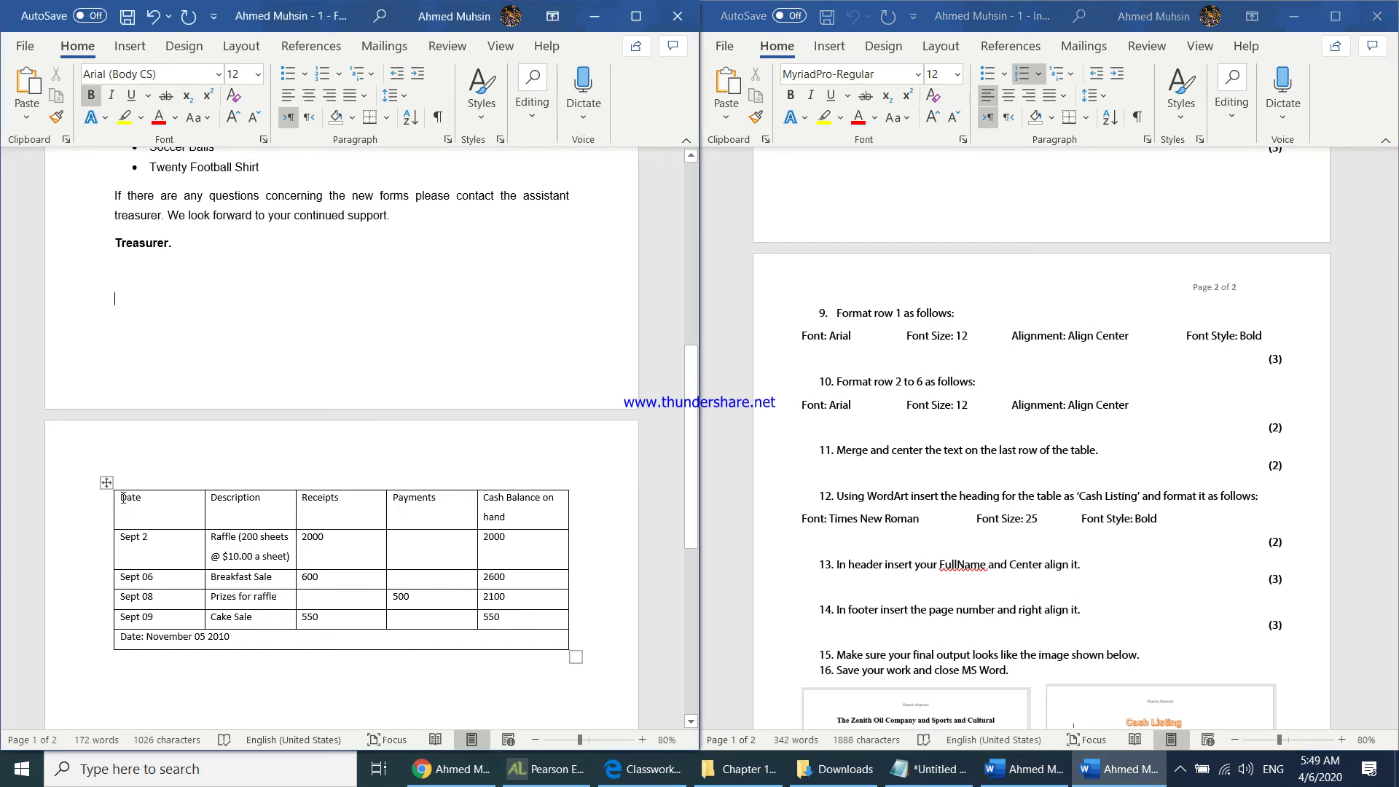
left_click_drag(120, 498, 521, 515)
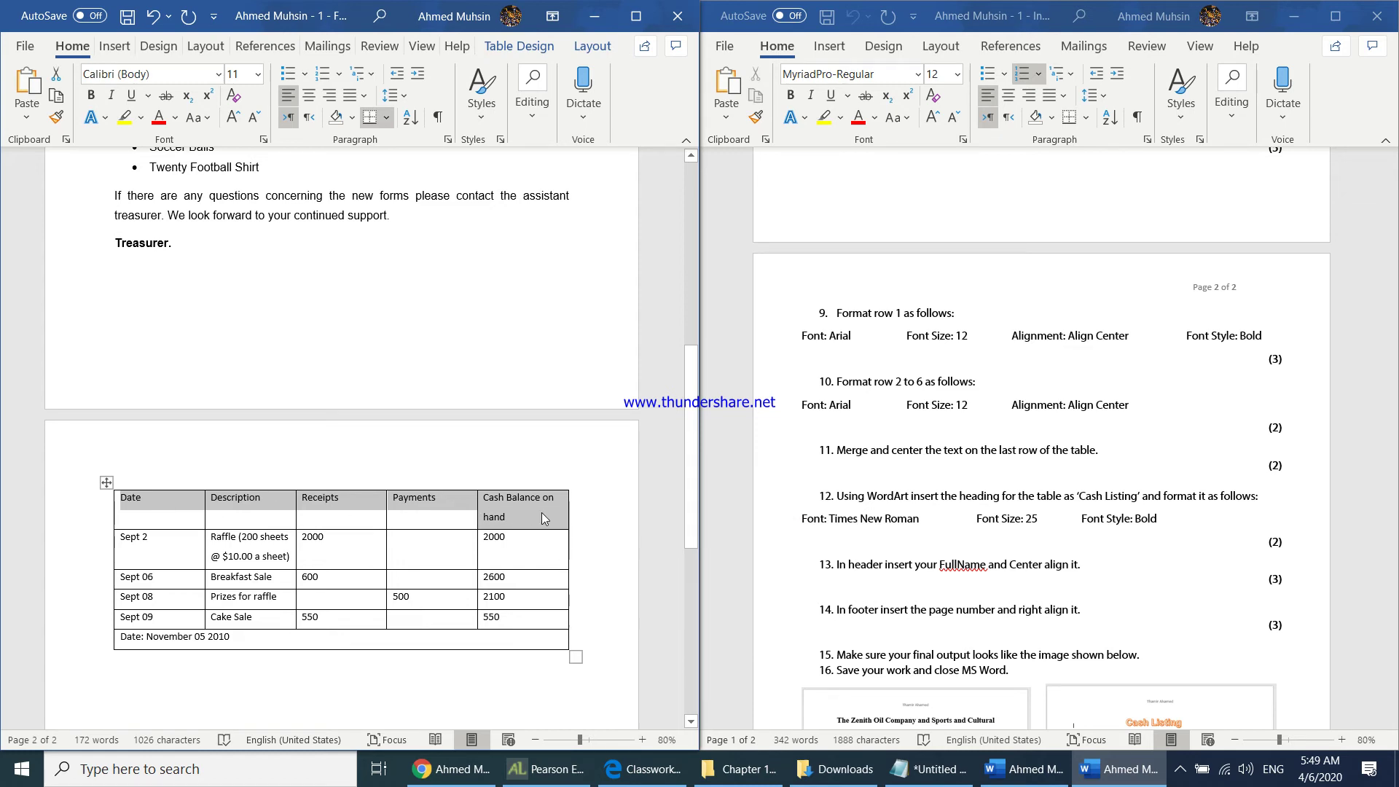
Format the table's header row as Arial 12, centred and bold.
left_click(144, 75)
type("Arial")
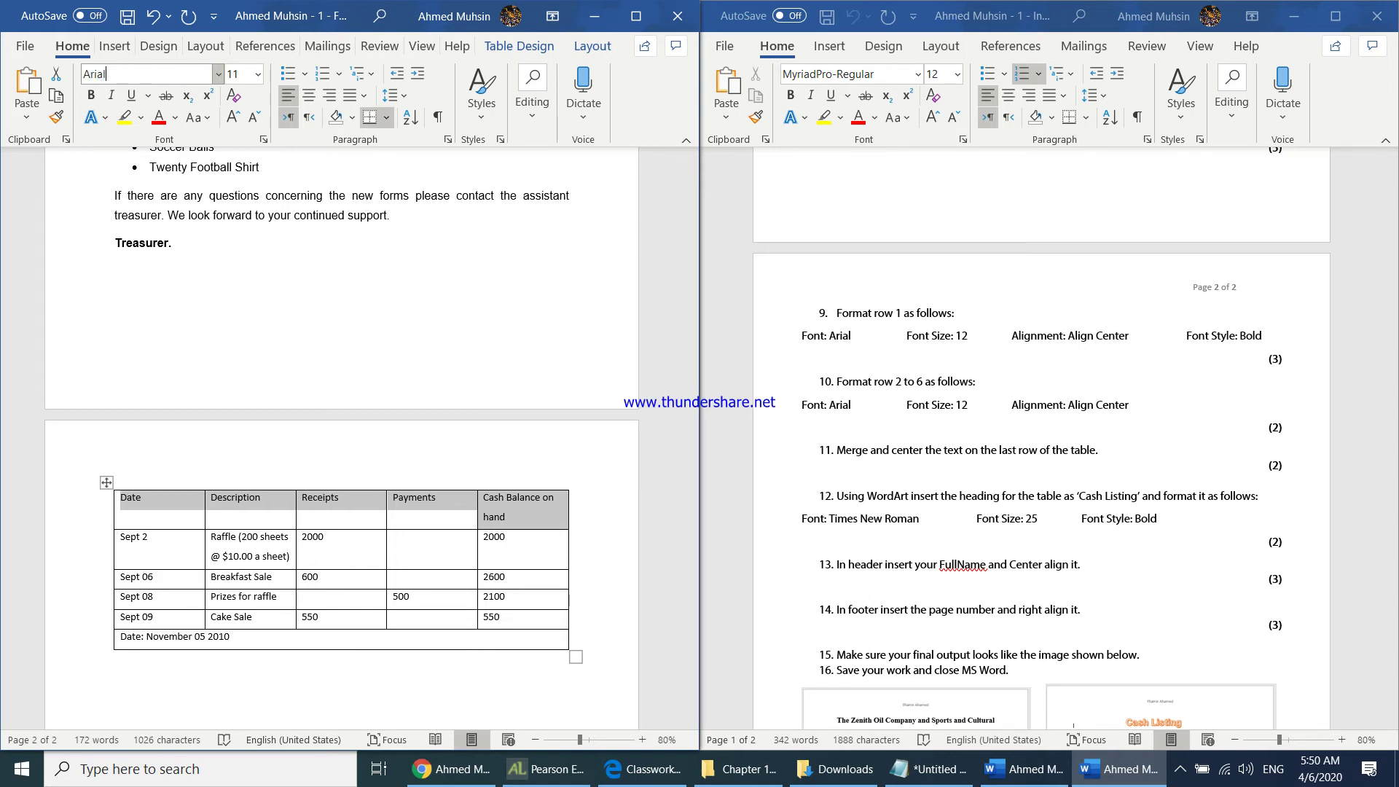
key("Return")
left_click(237, 75)
type("12")
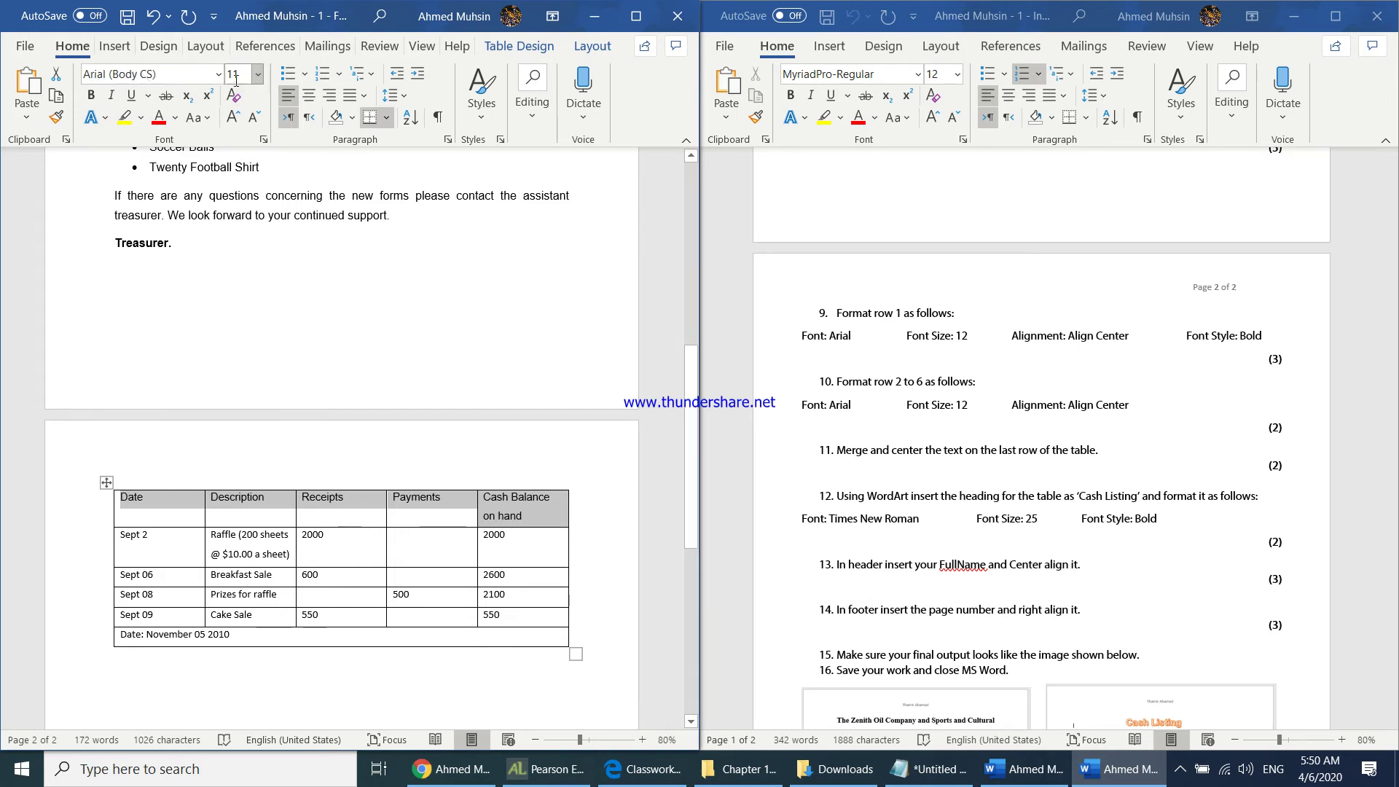
key("Return")
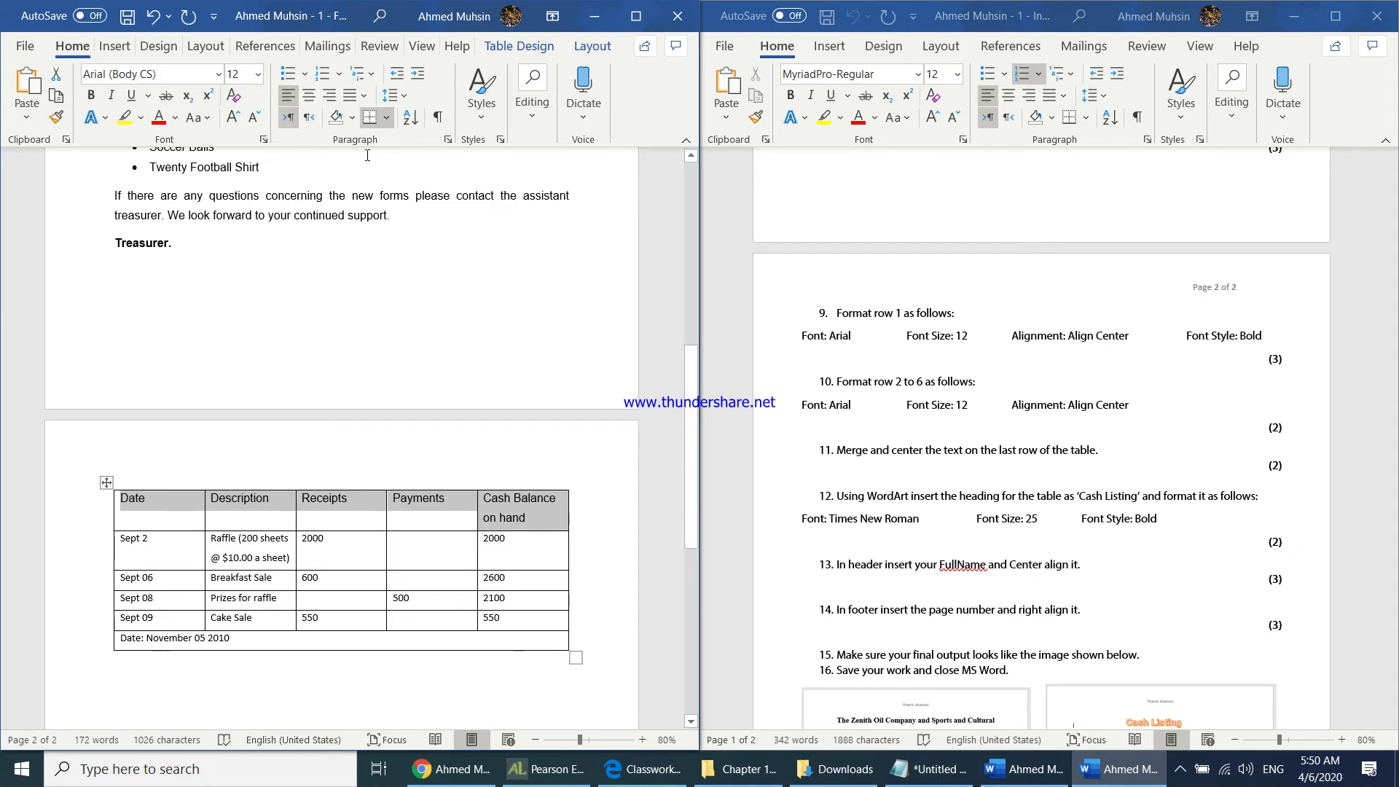
left_click(311, 99)
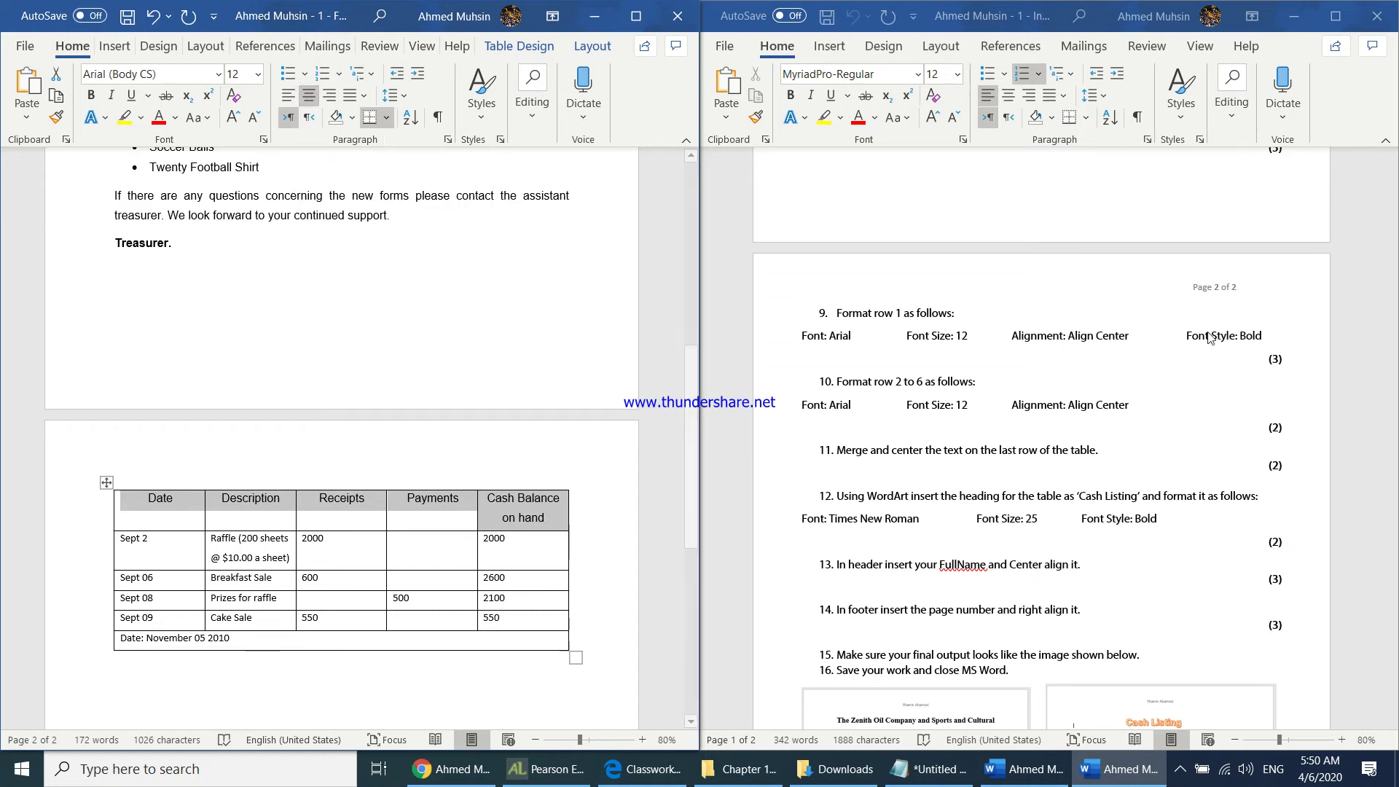
left_click(93, 96)
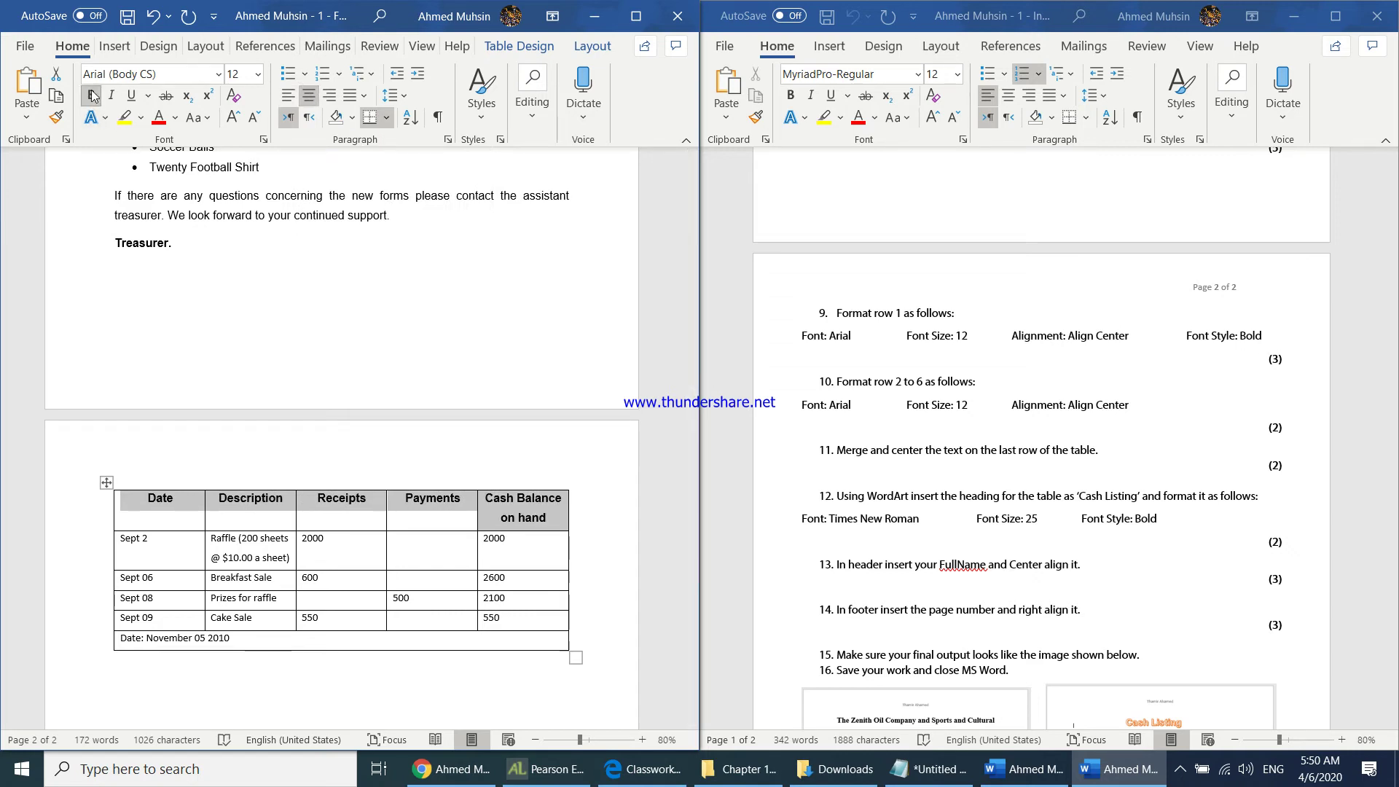
Set table rows 2 to 6 to Arial 12 with centred text, then review instruction 11.
left_click(936, 403)
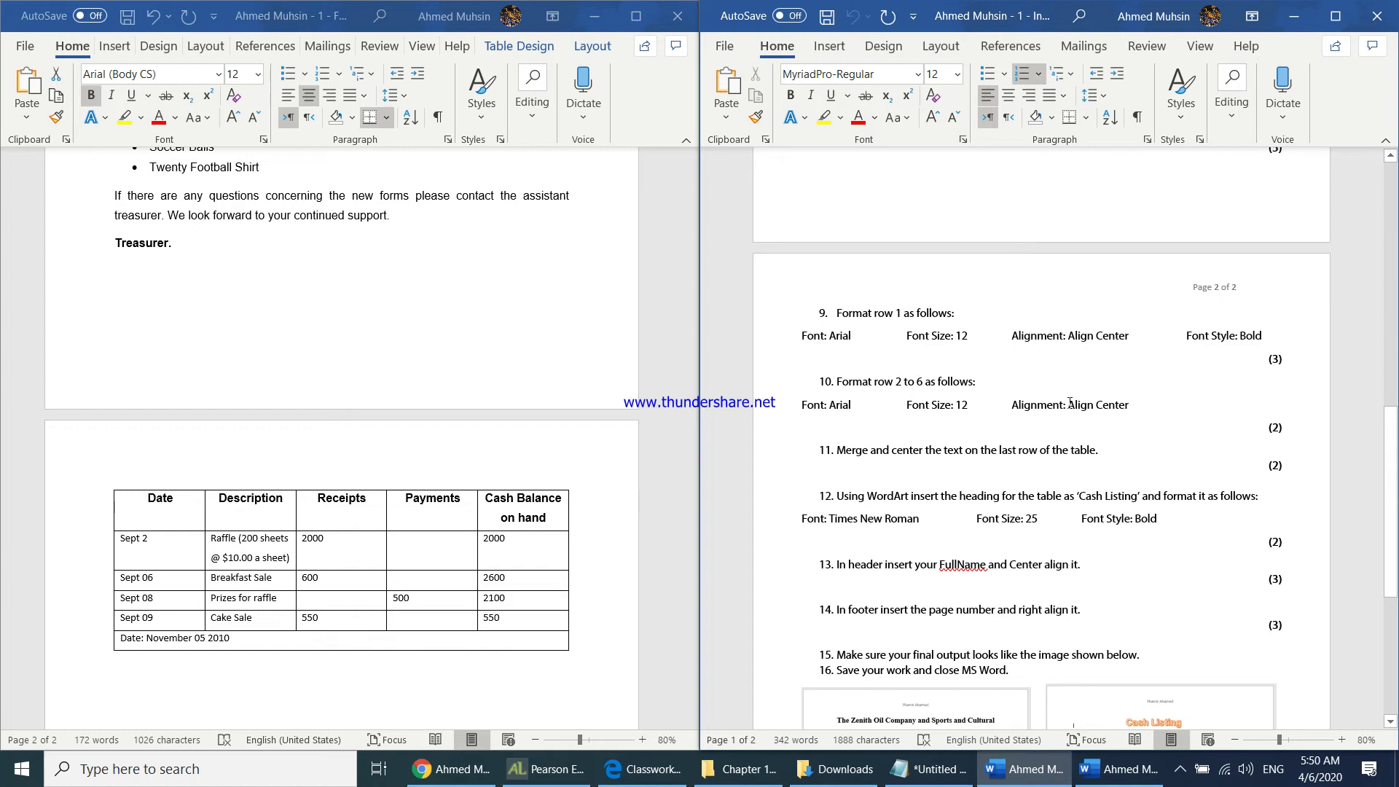
left_click(120, 550)
mouse_move(123, 542)
left_mouse_down()
mouse_move(241, 561)
mouse_move(364, 620)
mouse_move(499, 643)
left_mouse_up()
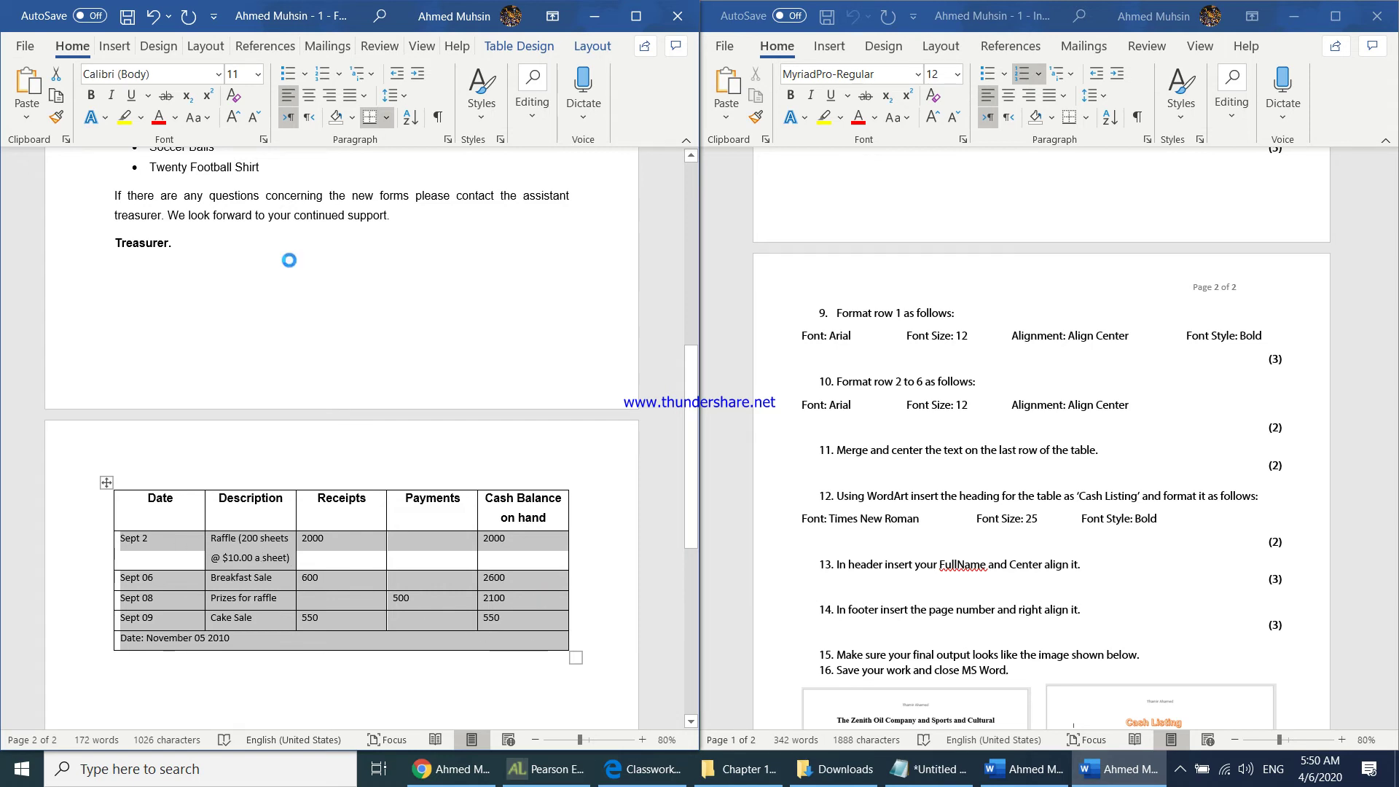
left_click(152, 75)
type("Arial")
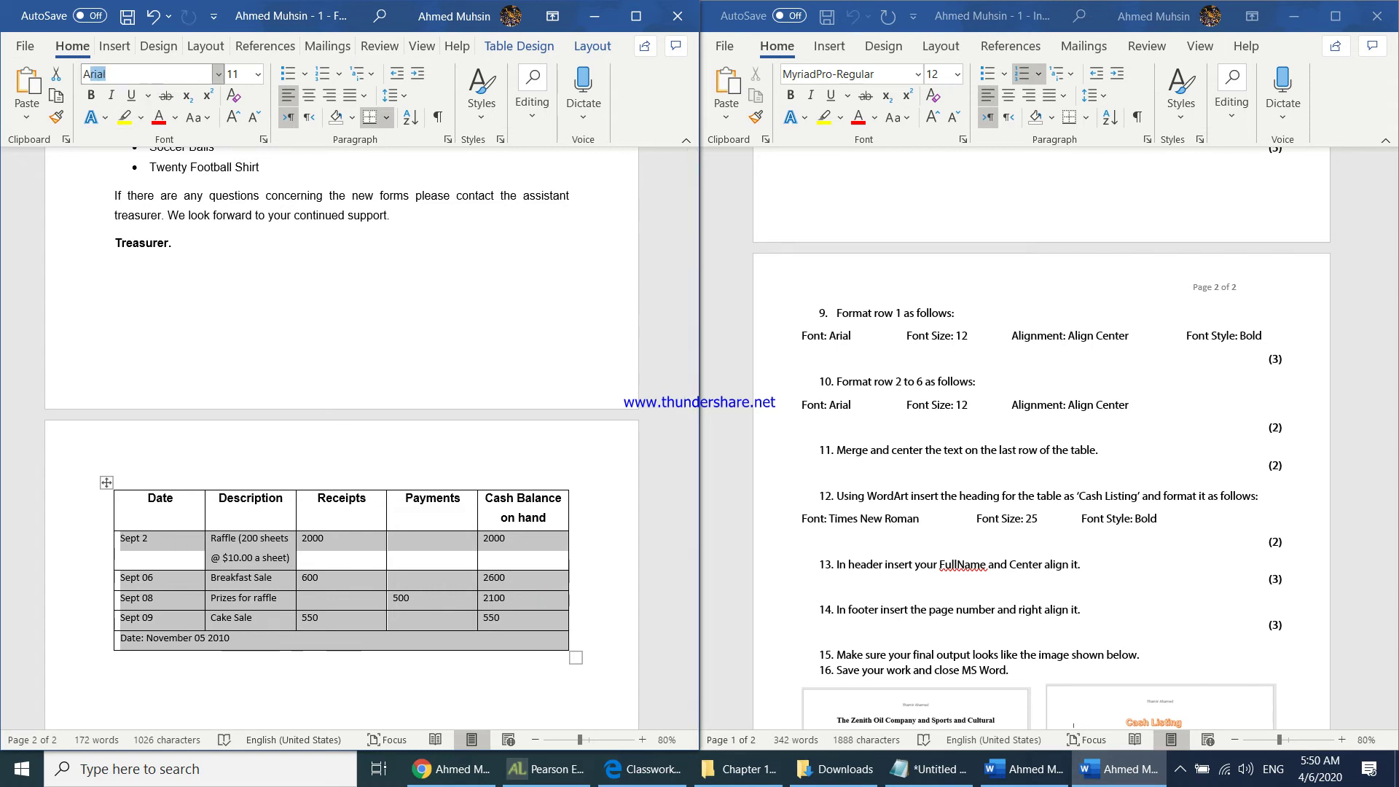
key("Return")
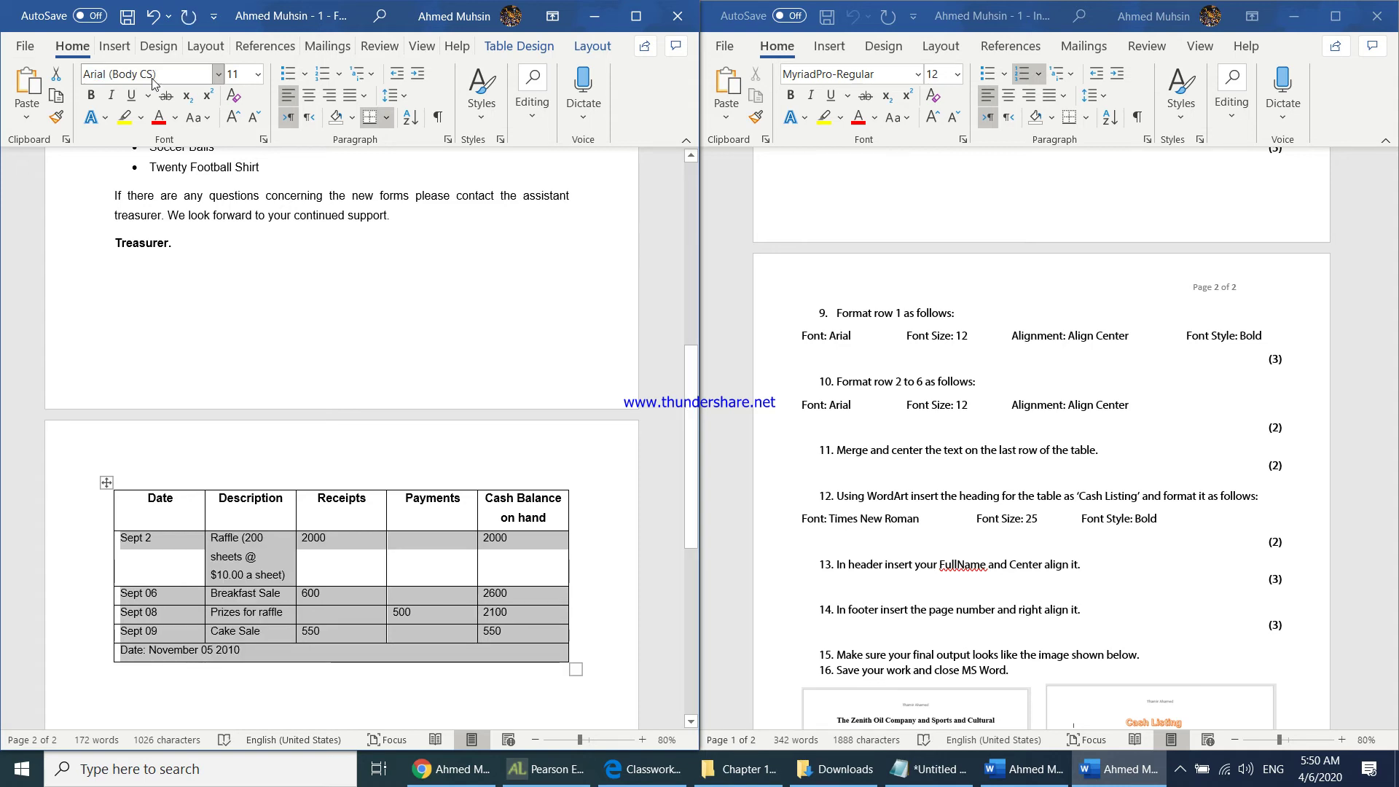
left_click(234, 73)
type("12")
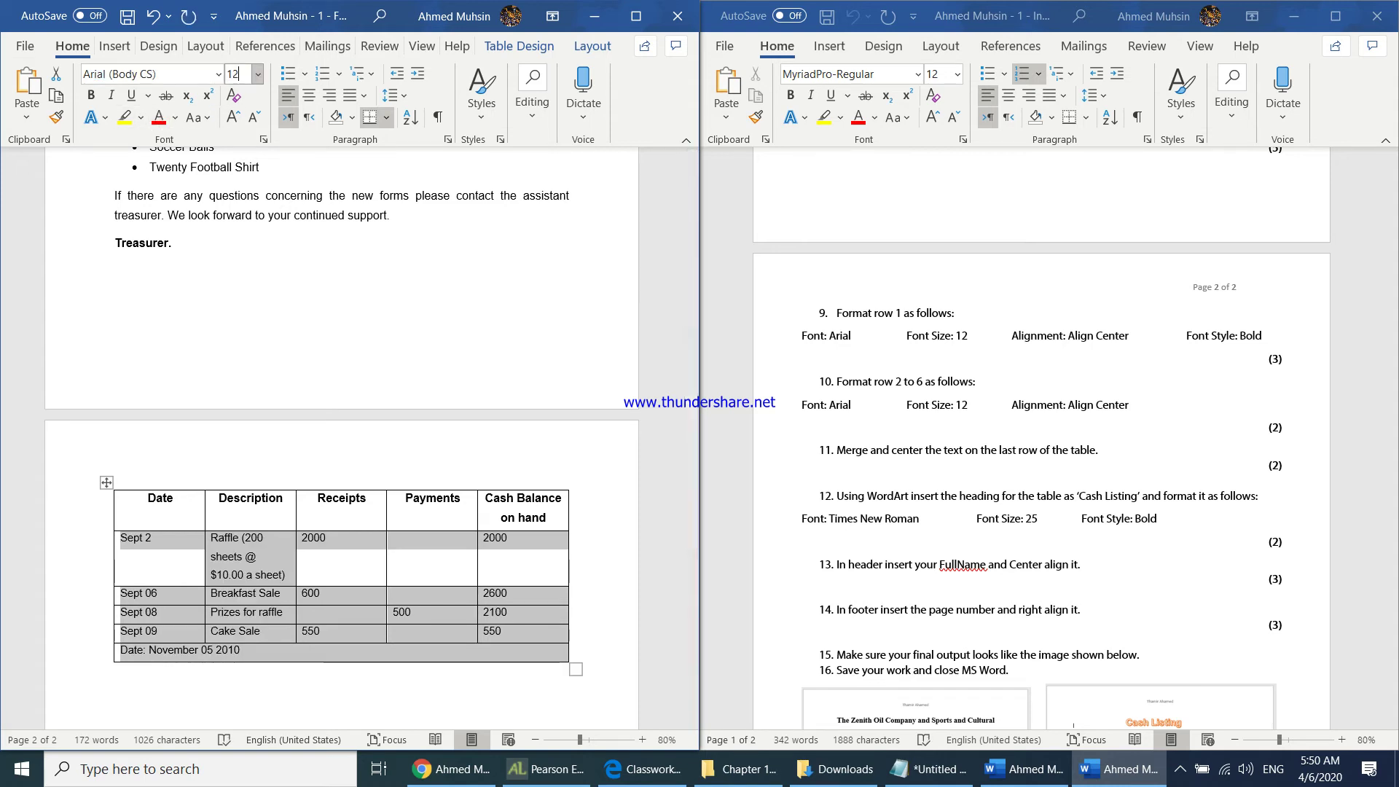
key("Return")
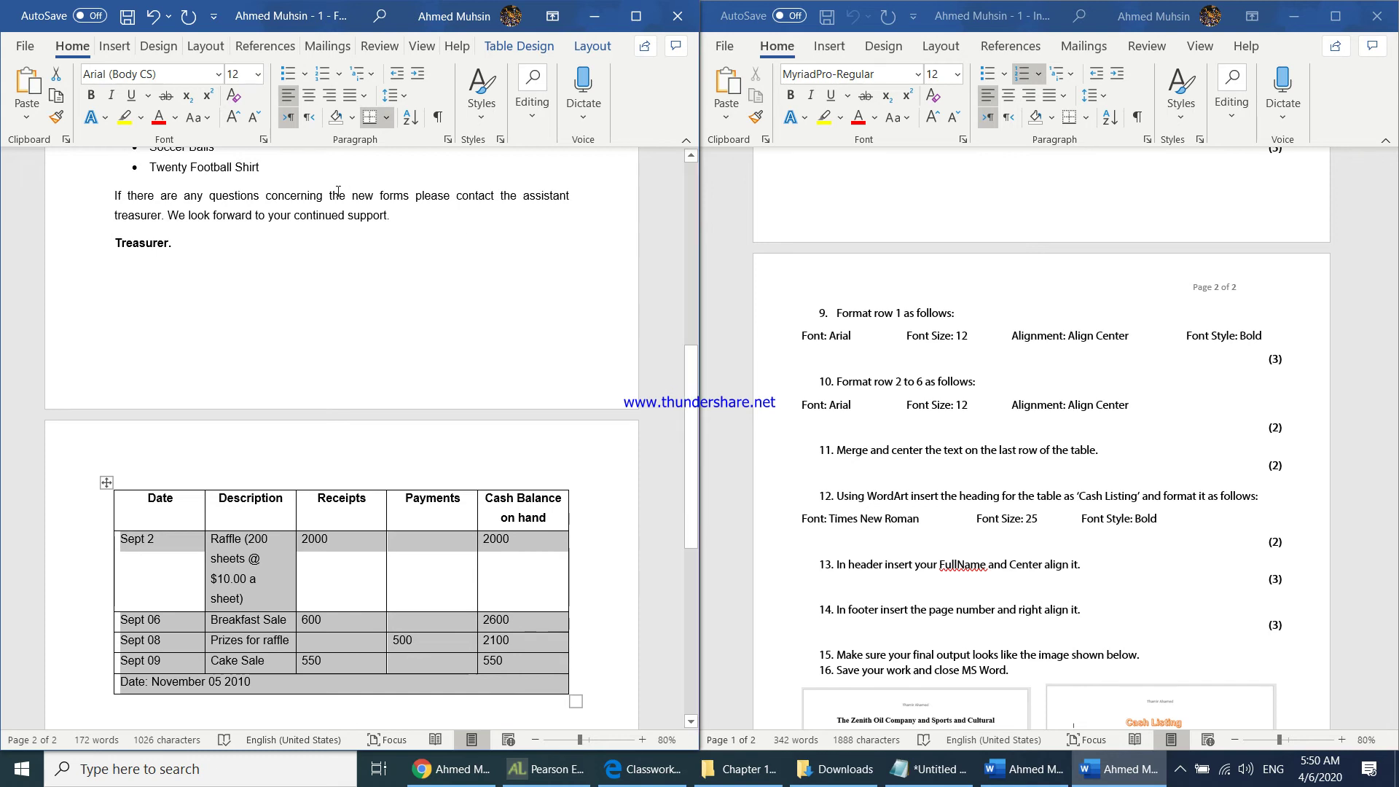
left_click(308, 100)
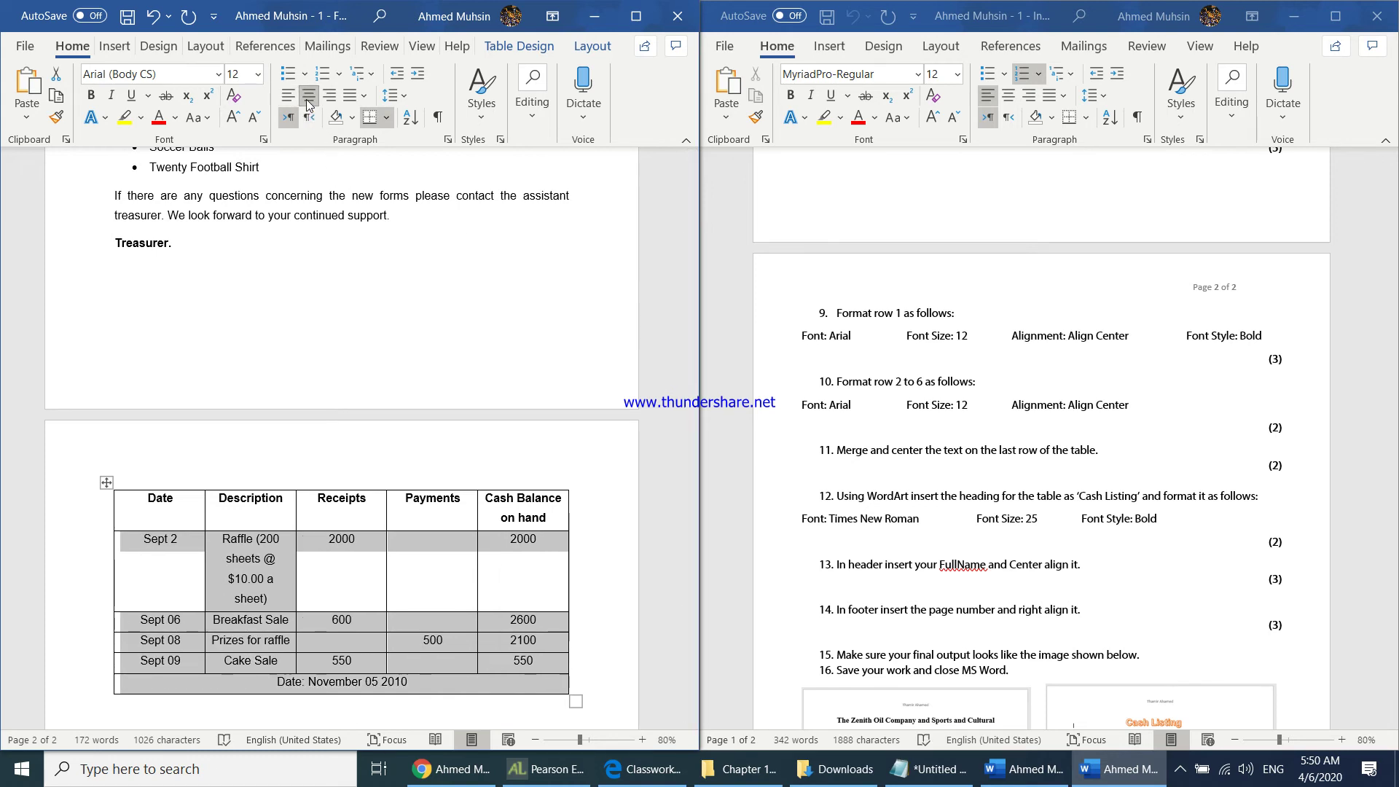
left_click(905, 465)
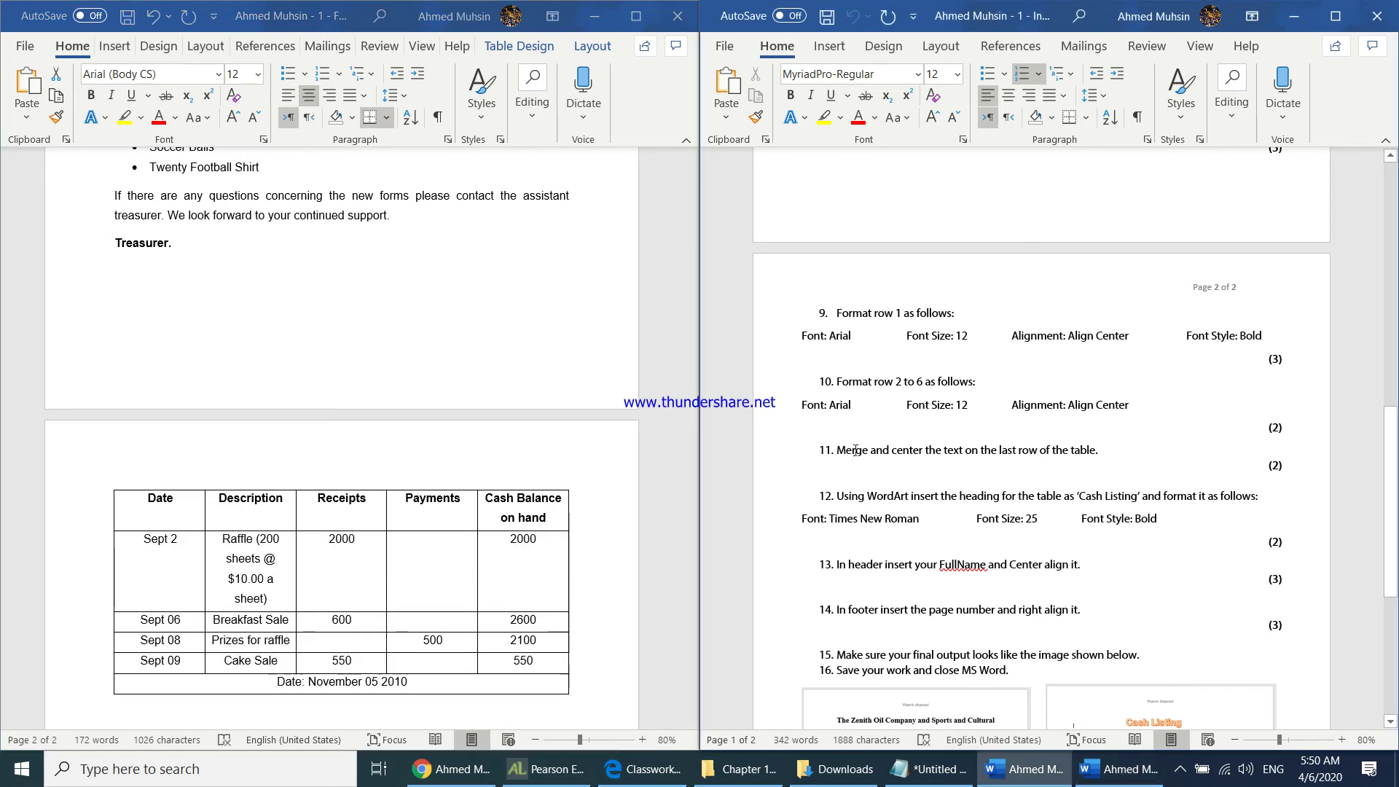
left_click_drag(845, 452, 1059, 463)
Insert a blank line below 'Treasurer.' to push the cash table down page 2.
scroll(360, 678, "down", 1)
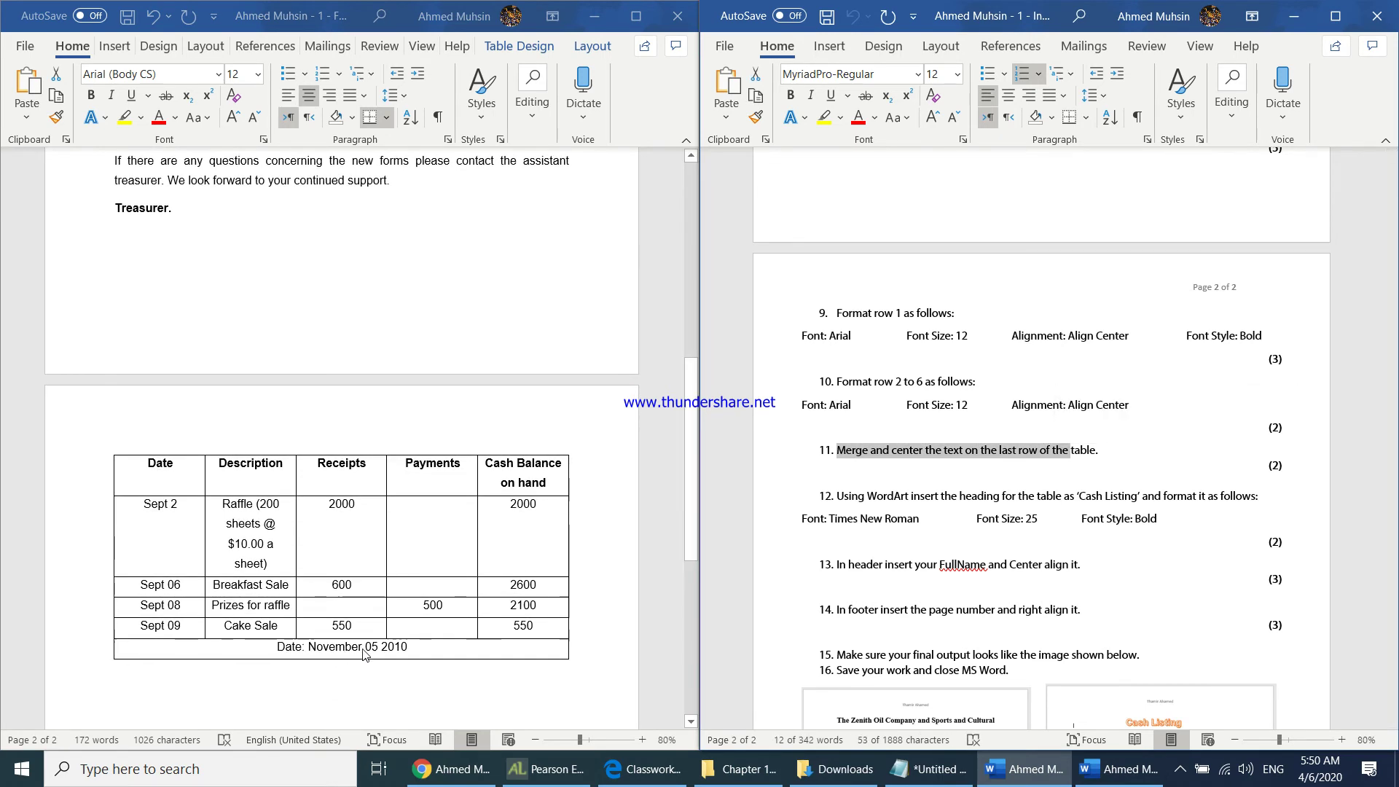
left_click(365, 654)
key("alt+Tab")
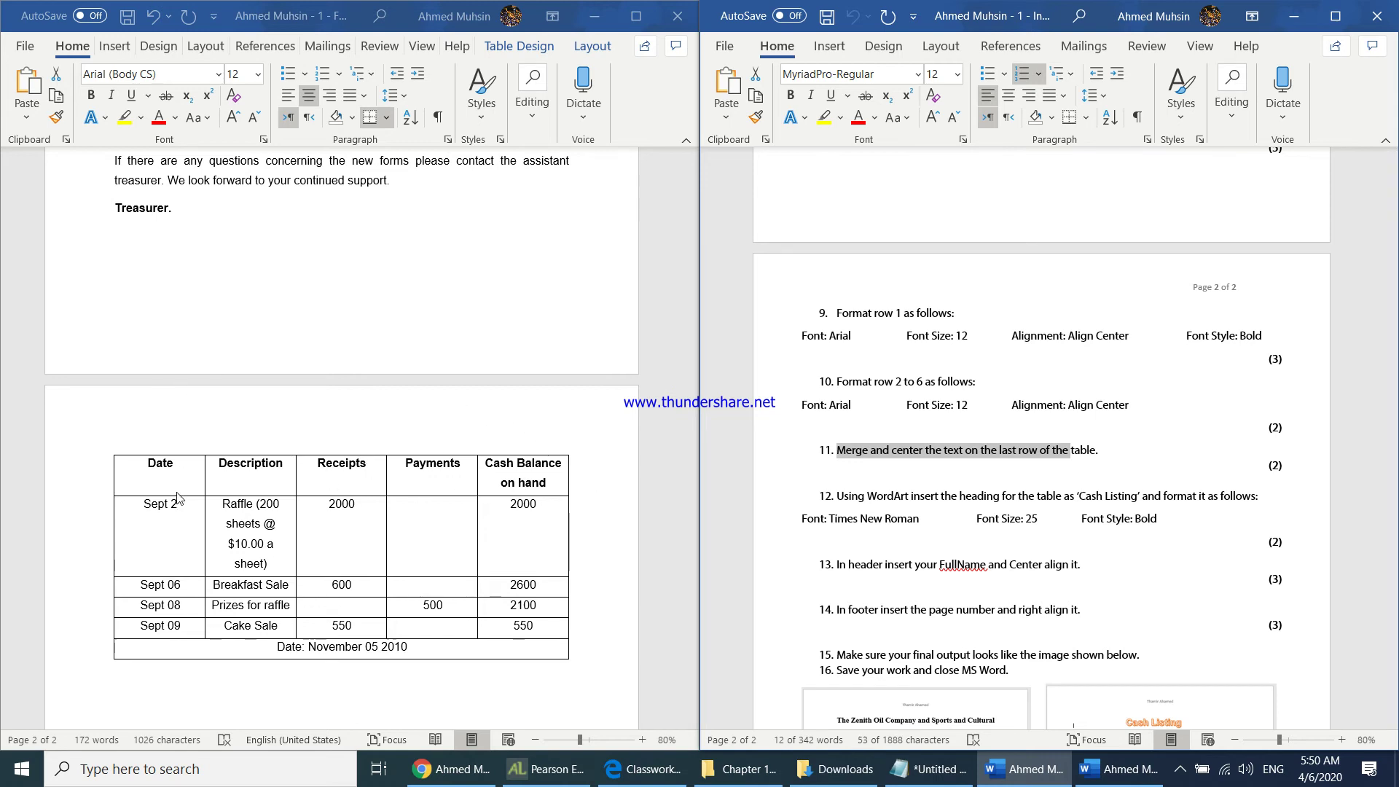
left_click(142, 245)
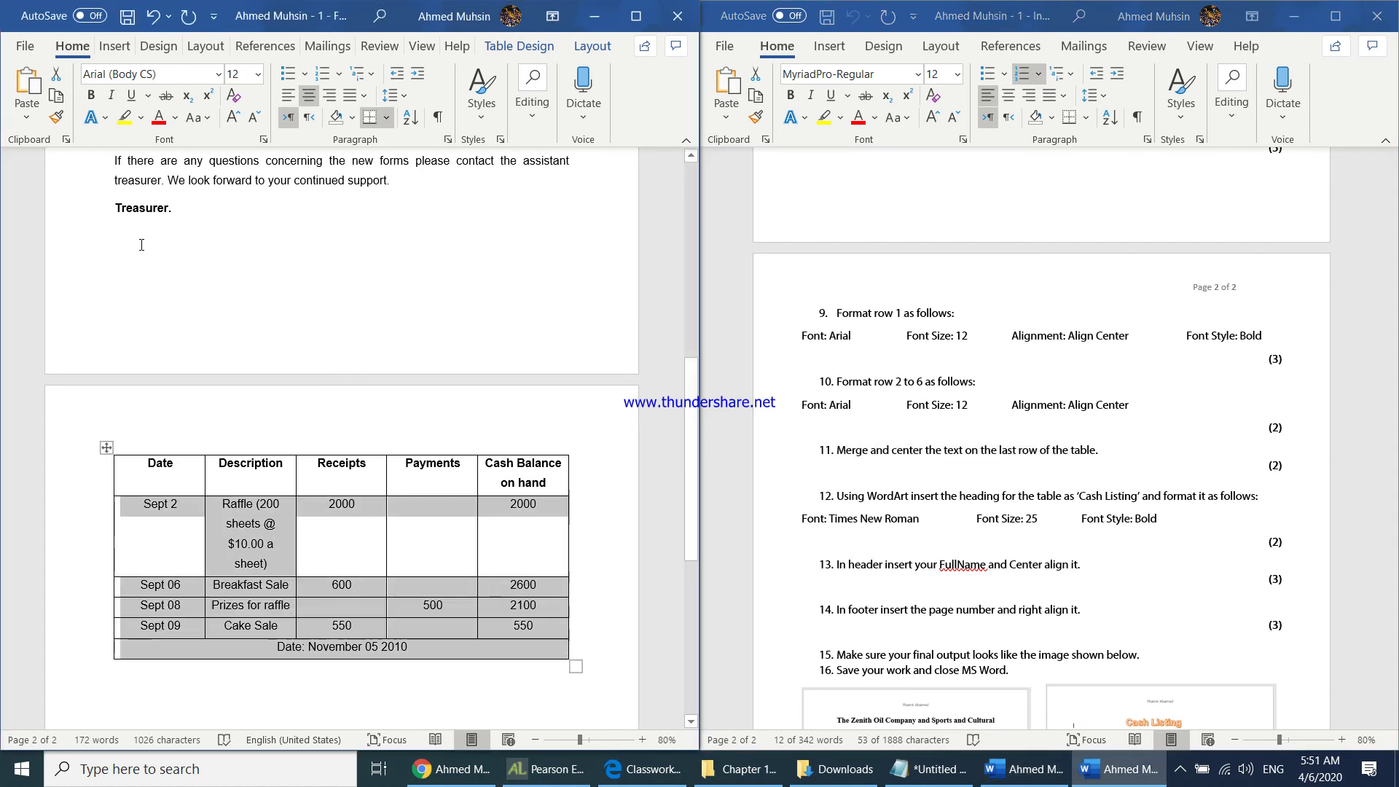
left_click(141, 243)
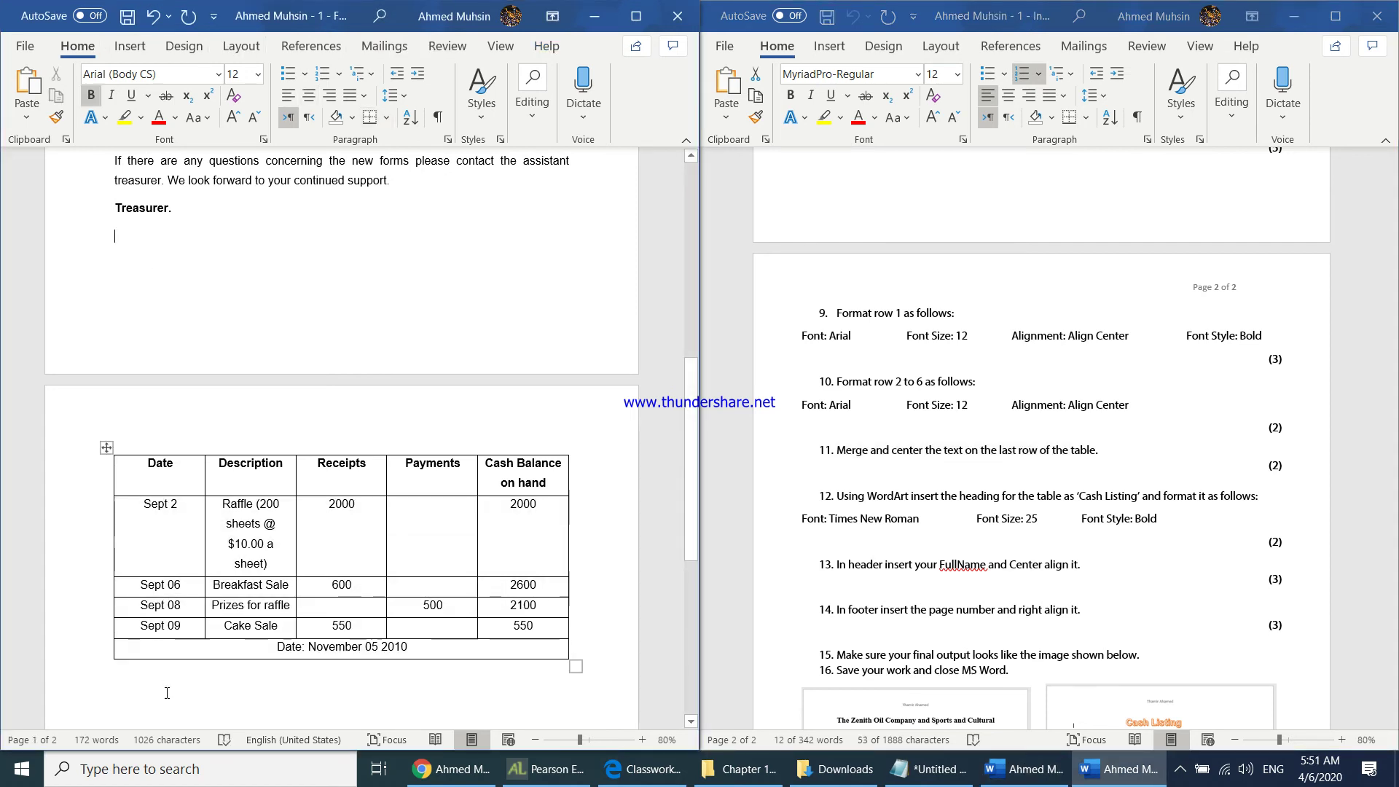
key("Return")
key("Return")
key("Return")
key("Return")
key("Return")
key("Return")
key("Return")
key("Return")
key("Return")
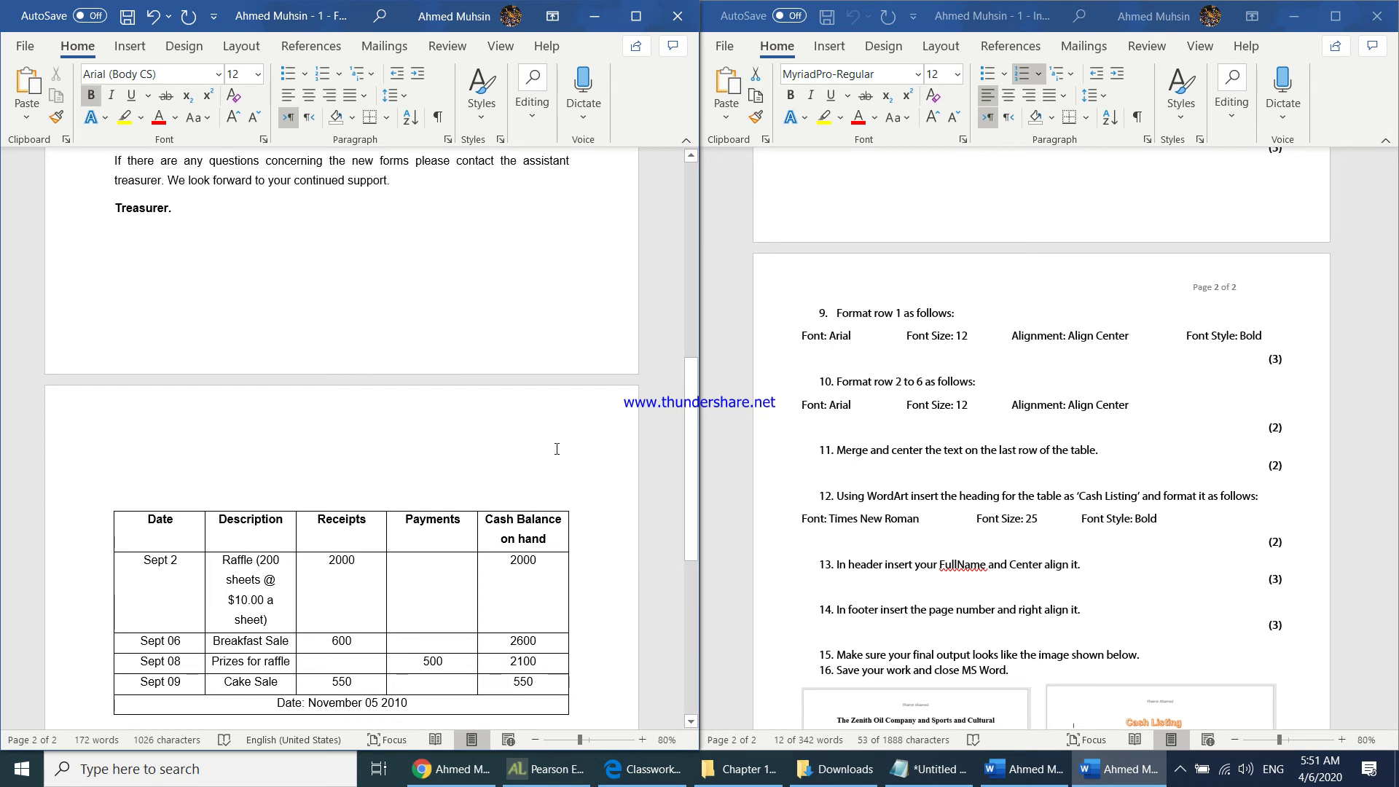
left_click_drag(837, 450, 1070, 450)
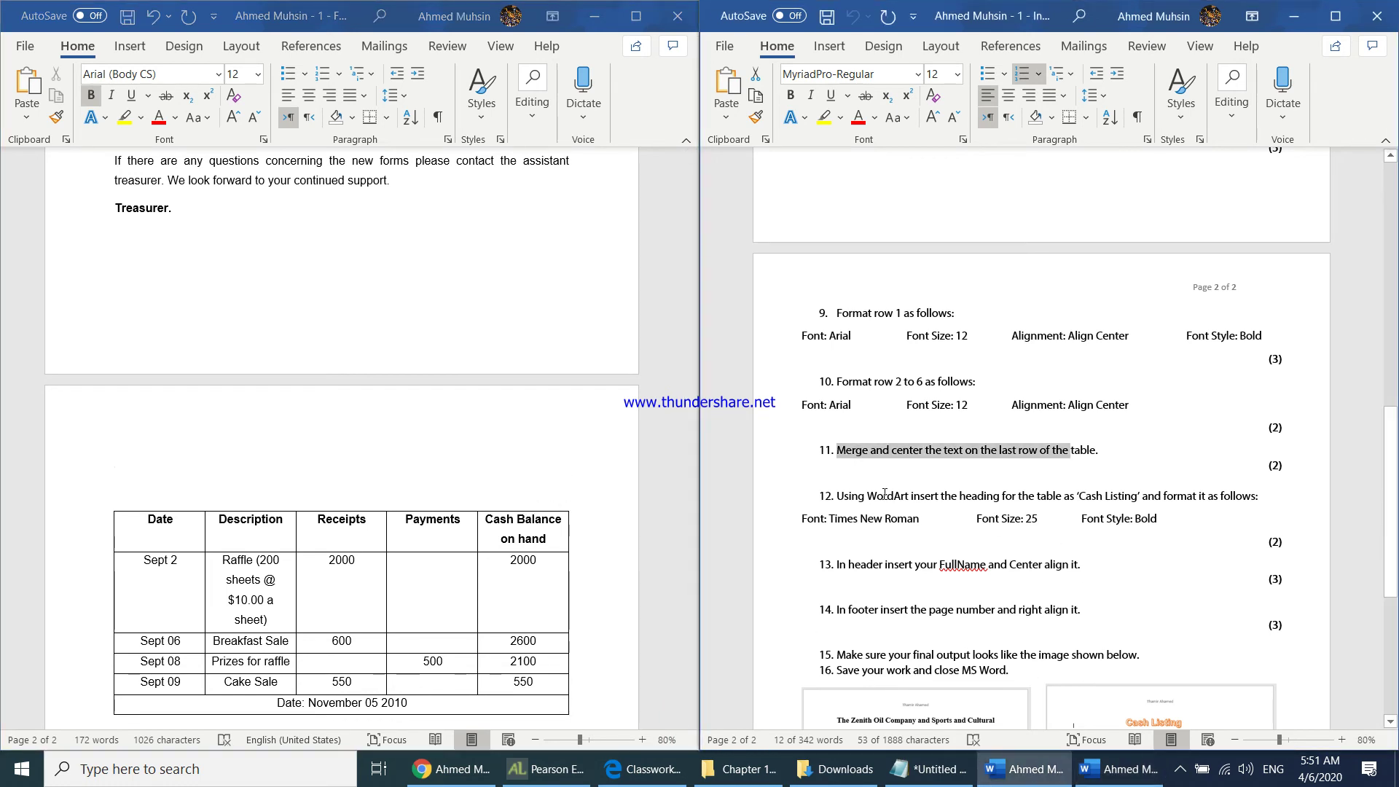
Insert orange-outline WordArt above the cash table and stretch it to the table's width.
left_click(644, 22)
scroll(1020, 481, "up", 5)
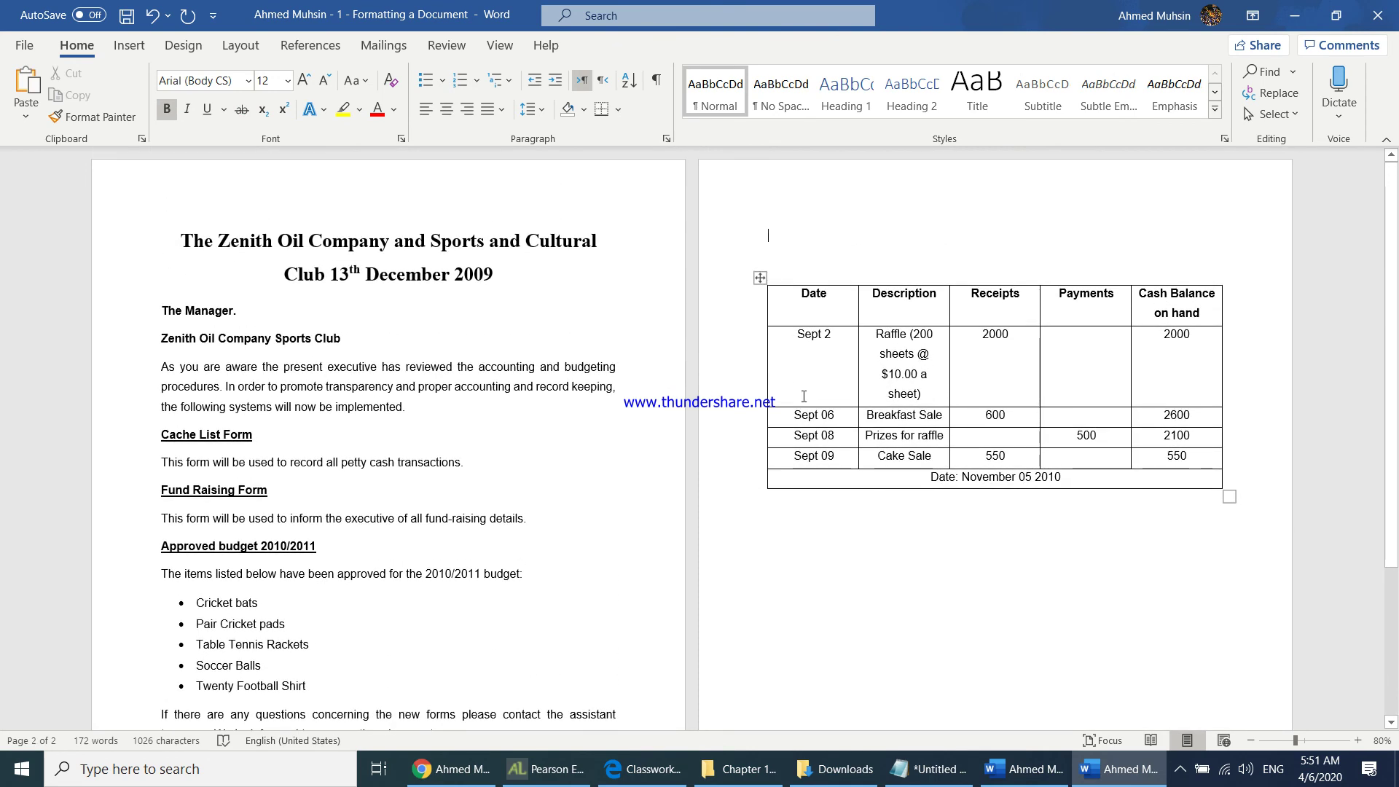
left_click(130, 46)
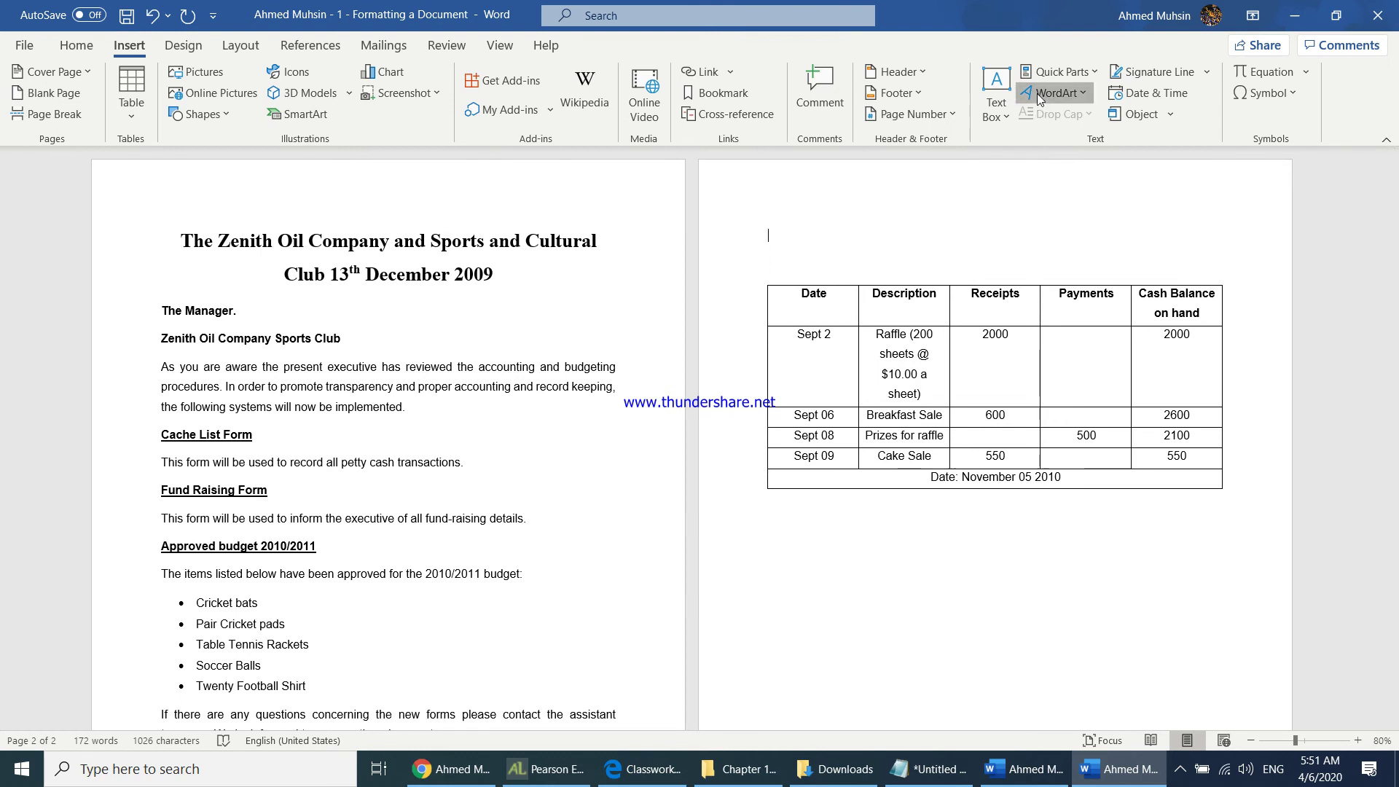
left_click(1038, 93)
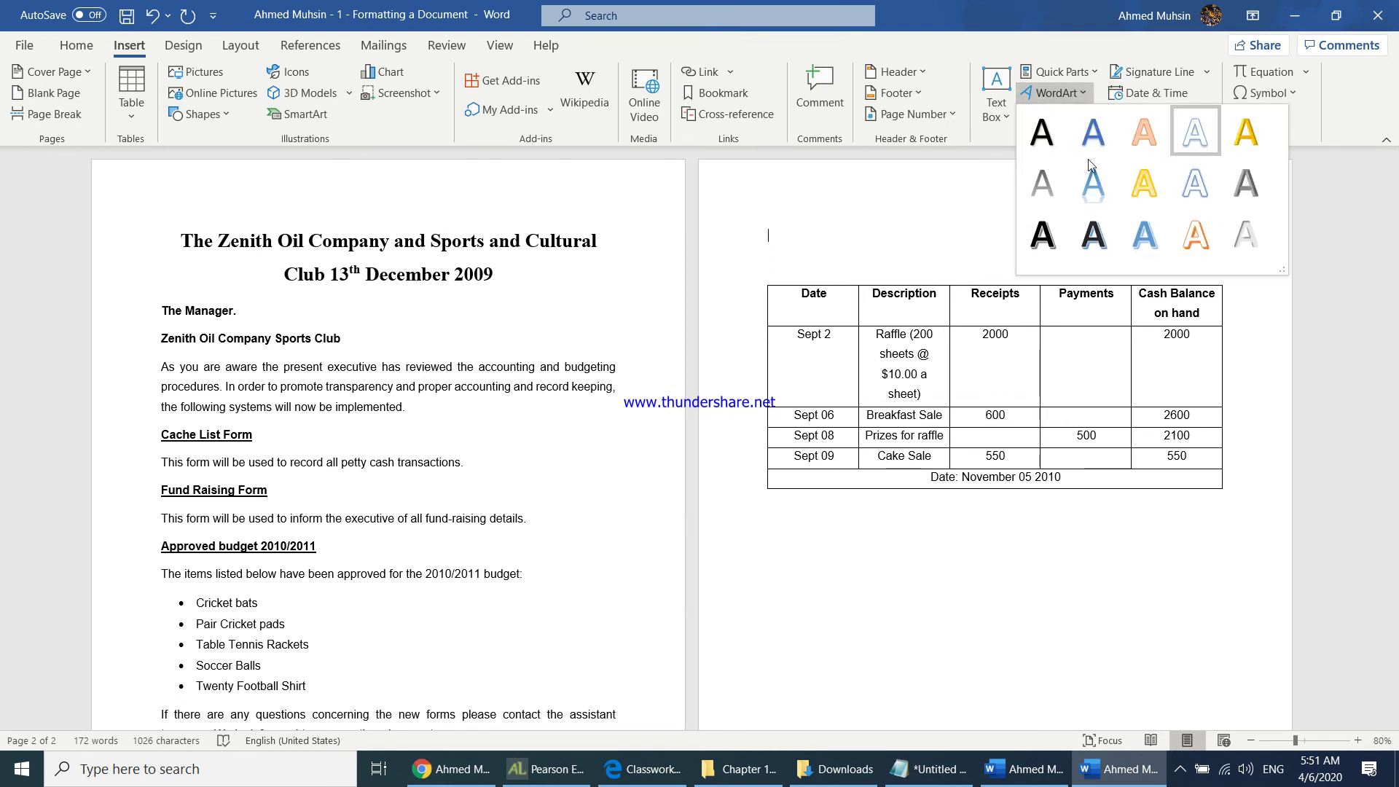
left_click(1203, 231)
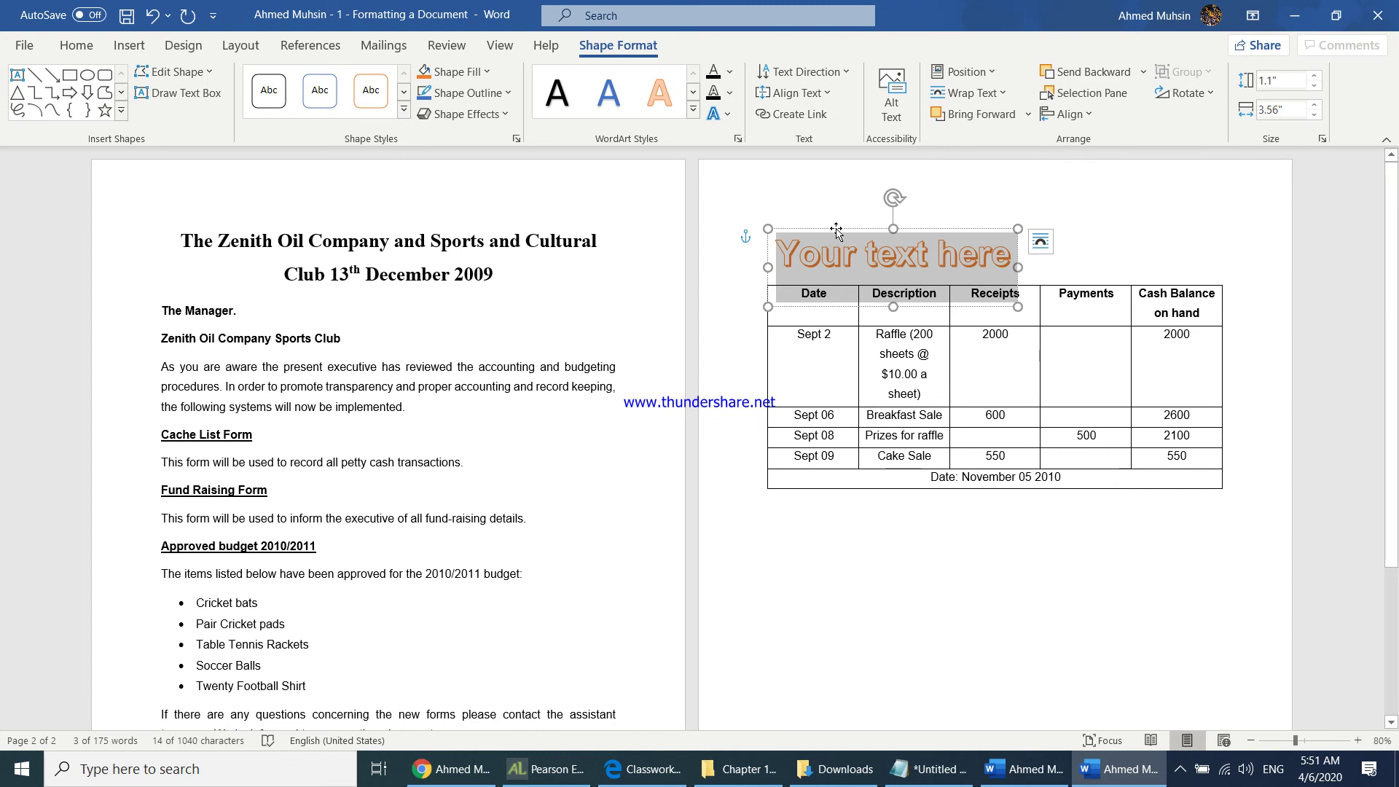
left_click_drag(836, 232, 837, 198)
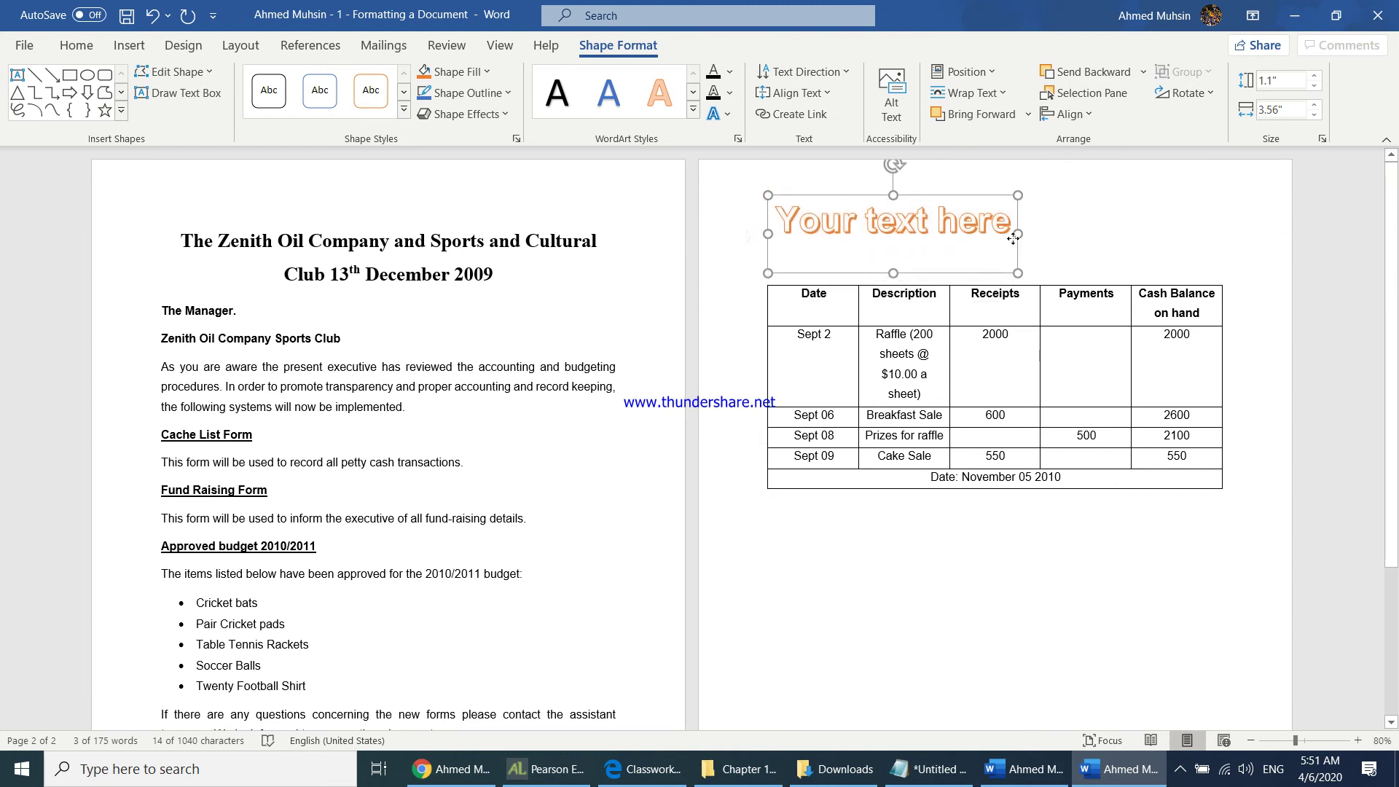
left_click_drag(1018, 234, 1209, 243)
left_click_drag(1221, 246, 1222, 245)
Replace the WordArt placeholder text with 'Cash Listings'.
triple_click(995, 221)
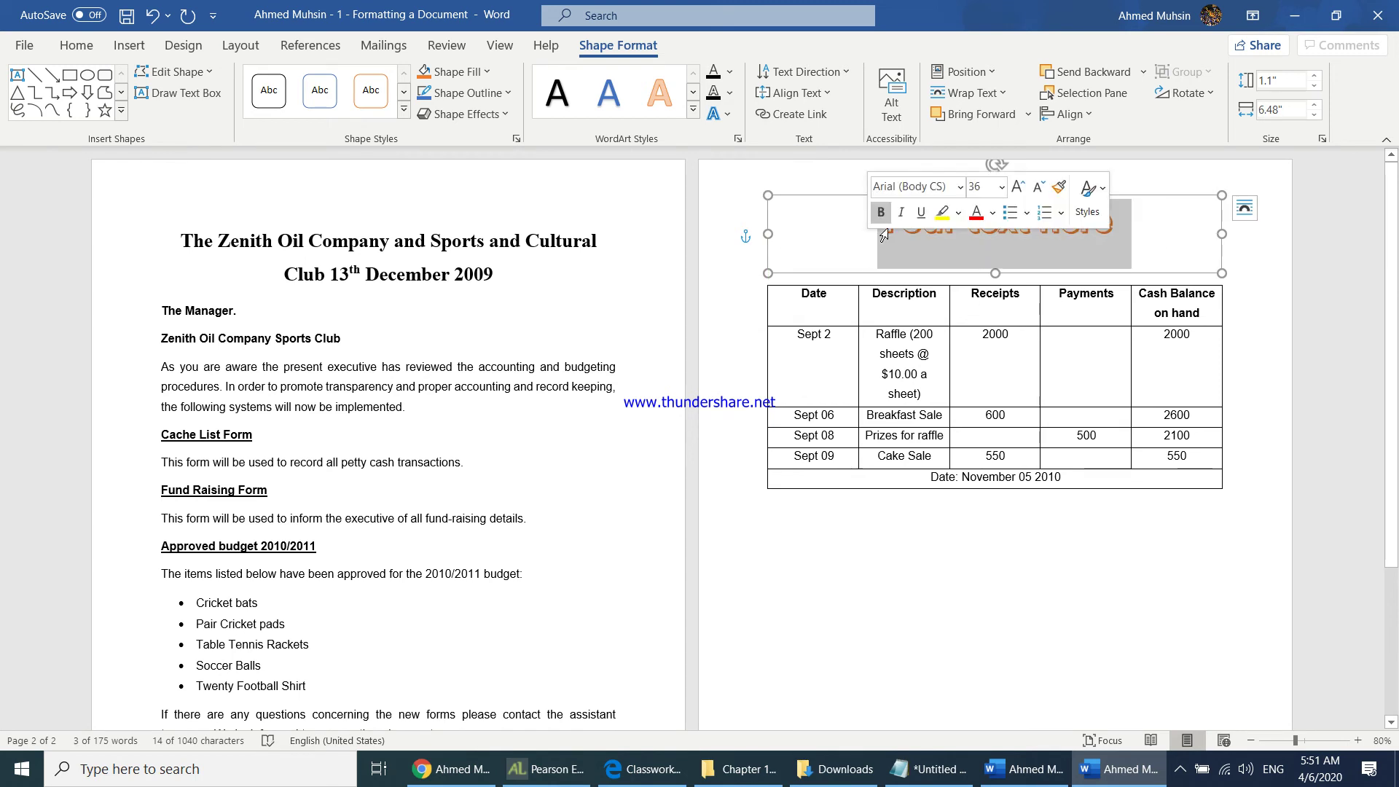
type("Cash")
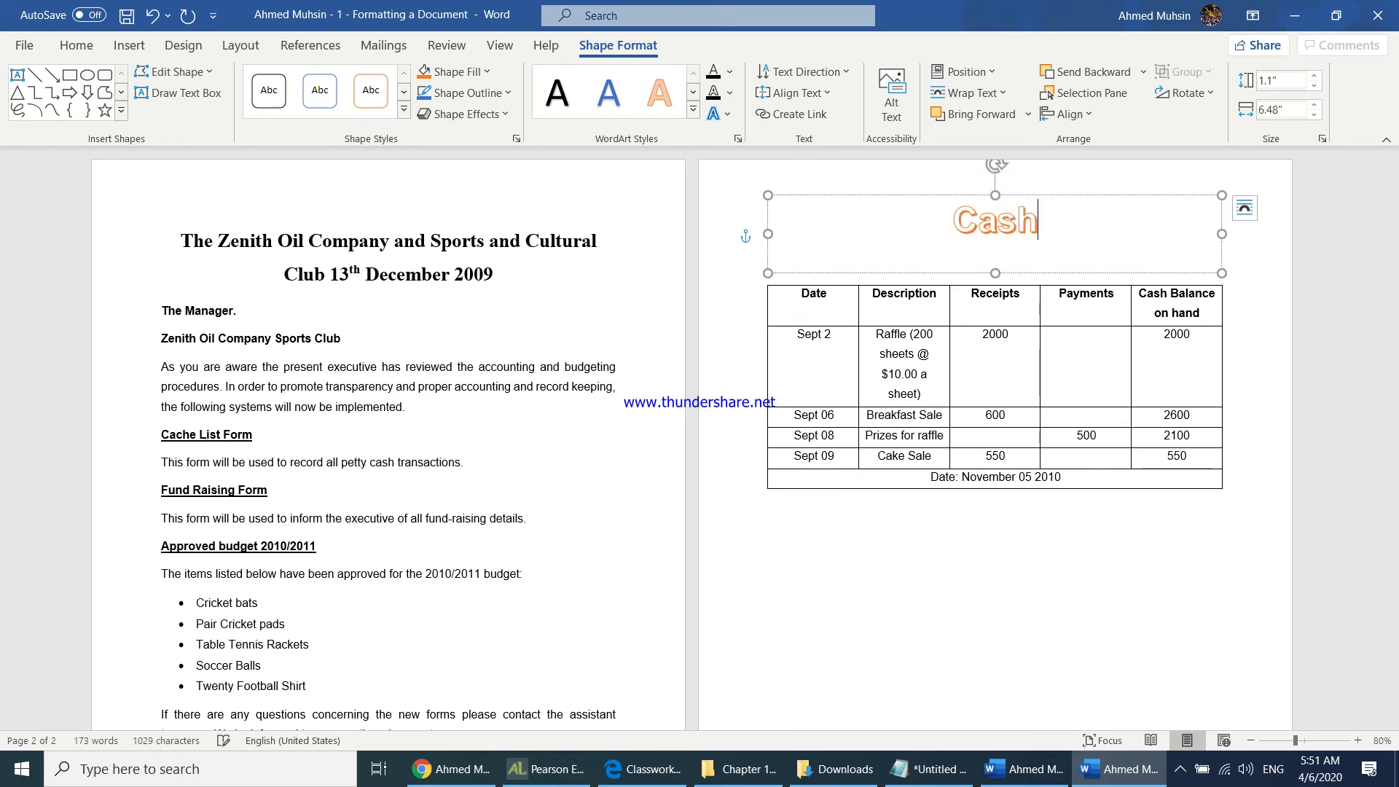
type(" Listings")
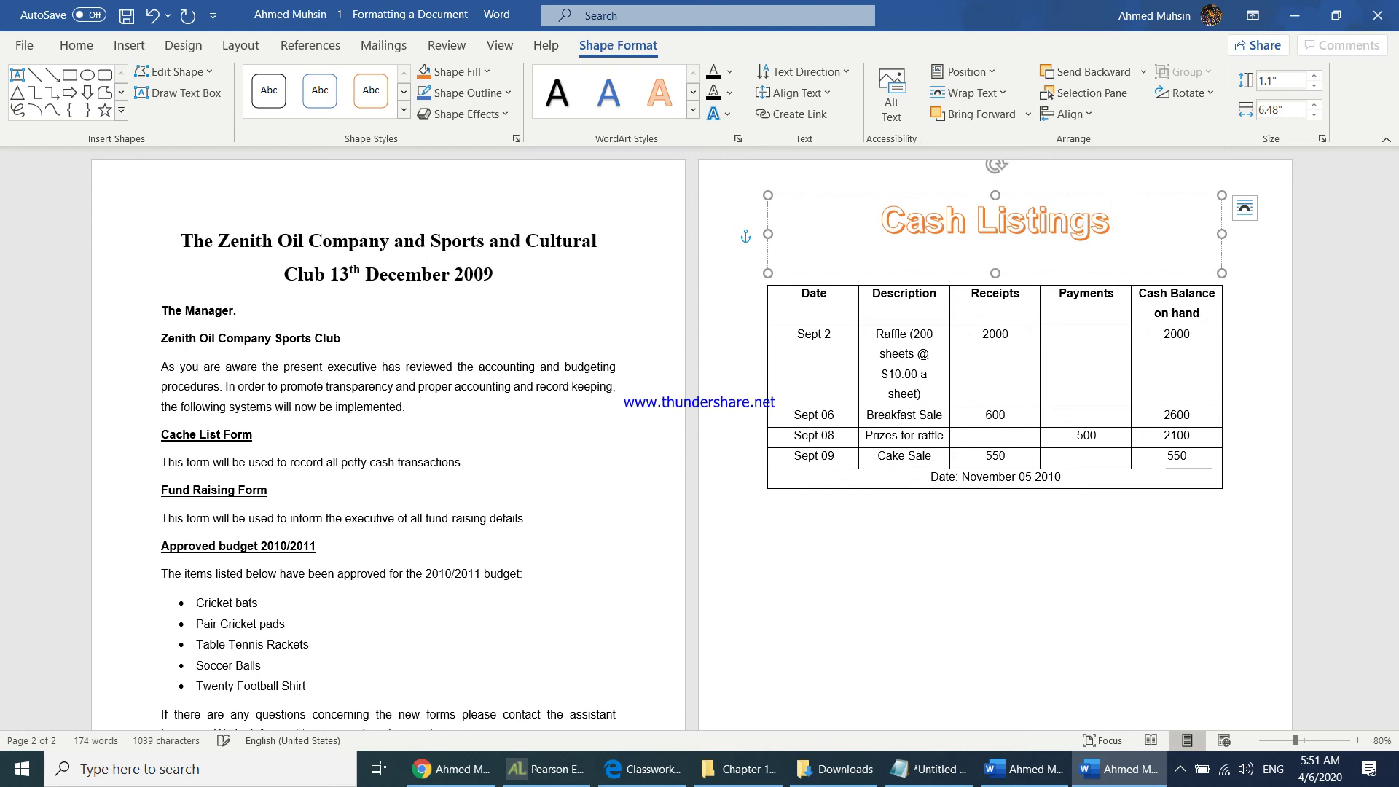
left_click(796, 575)
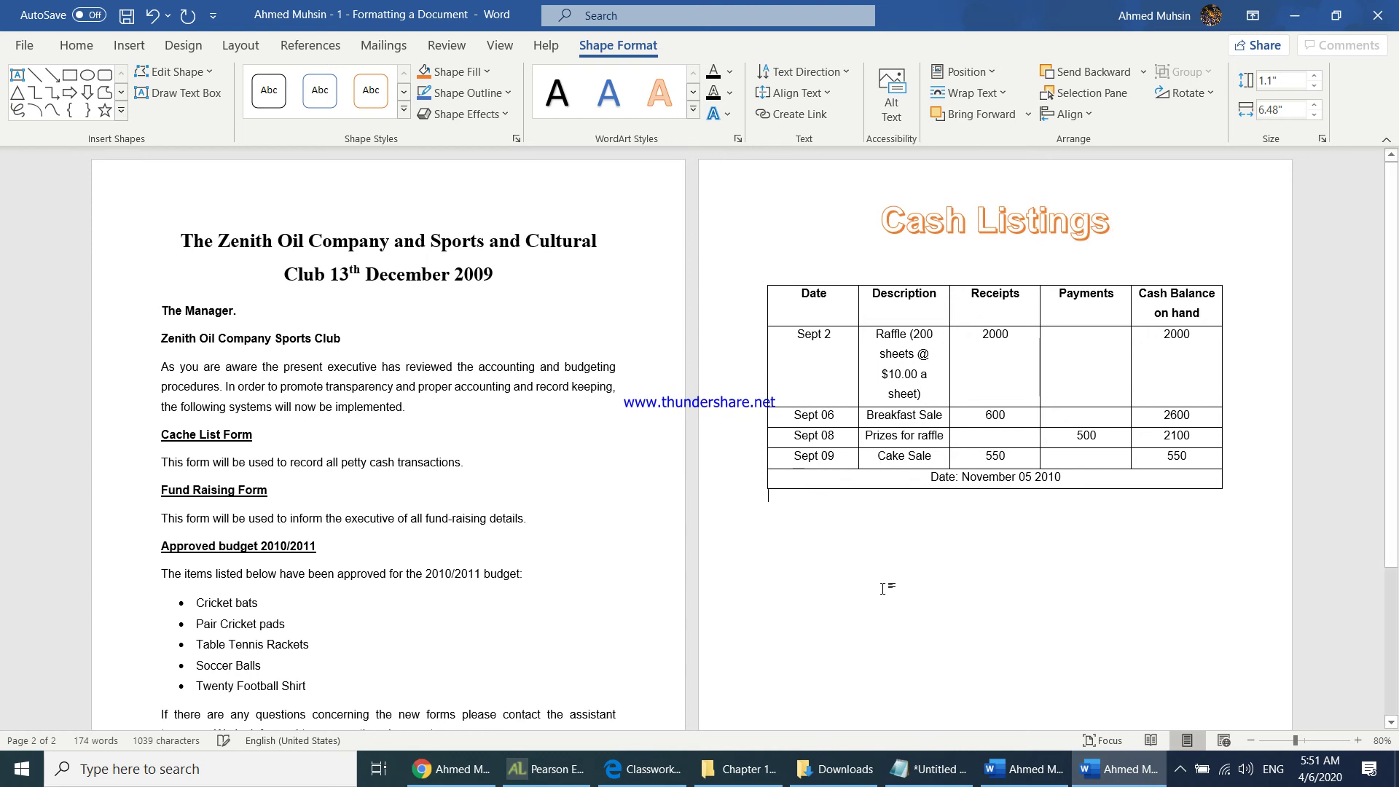
Review the assignment instructions, then return to the formatting document.
left_click(1015, 778)
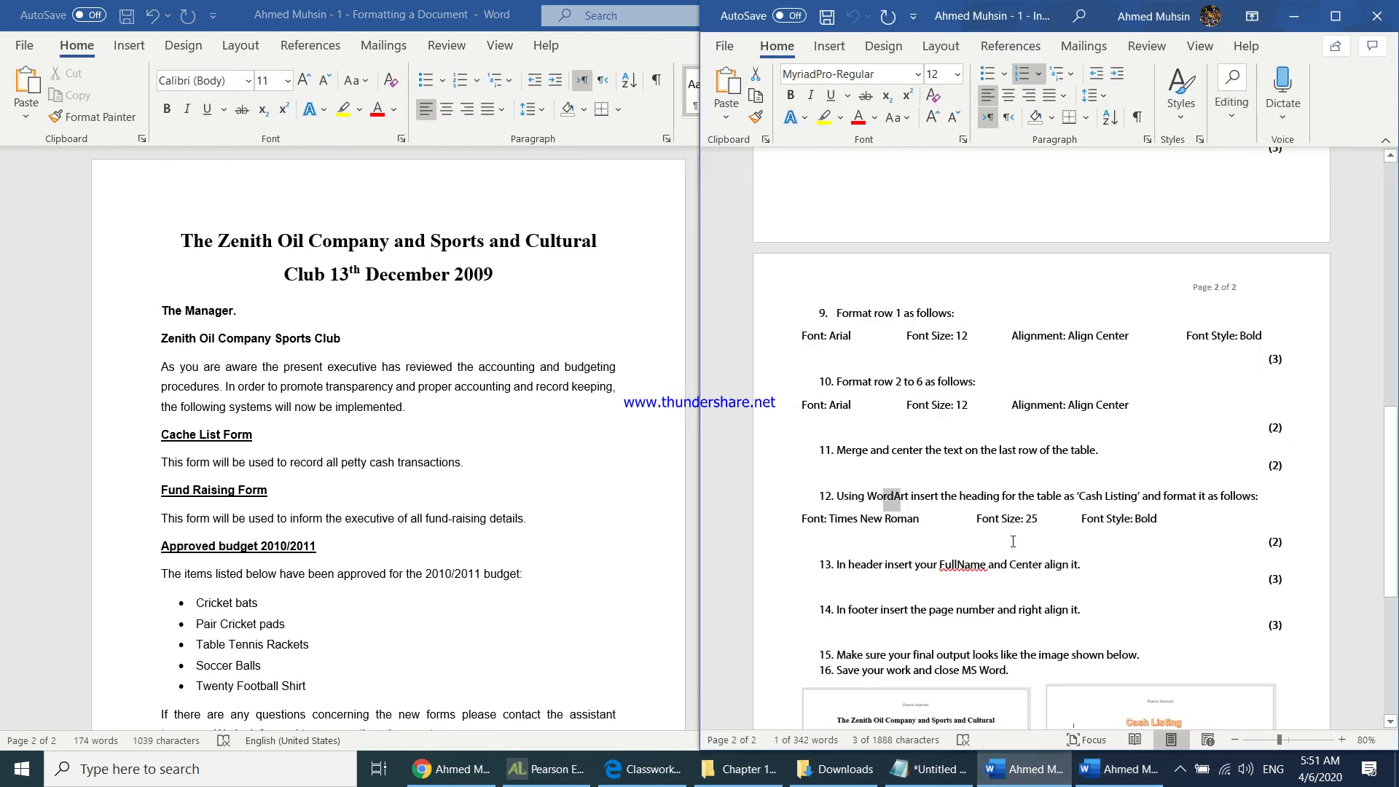
scroll(1013, 541, "down", 1)
left_click(1023, 494)
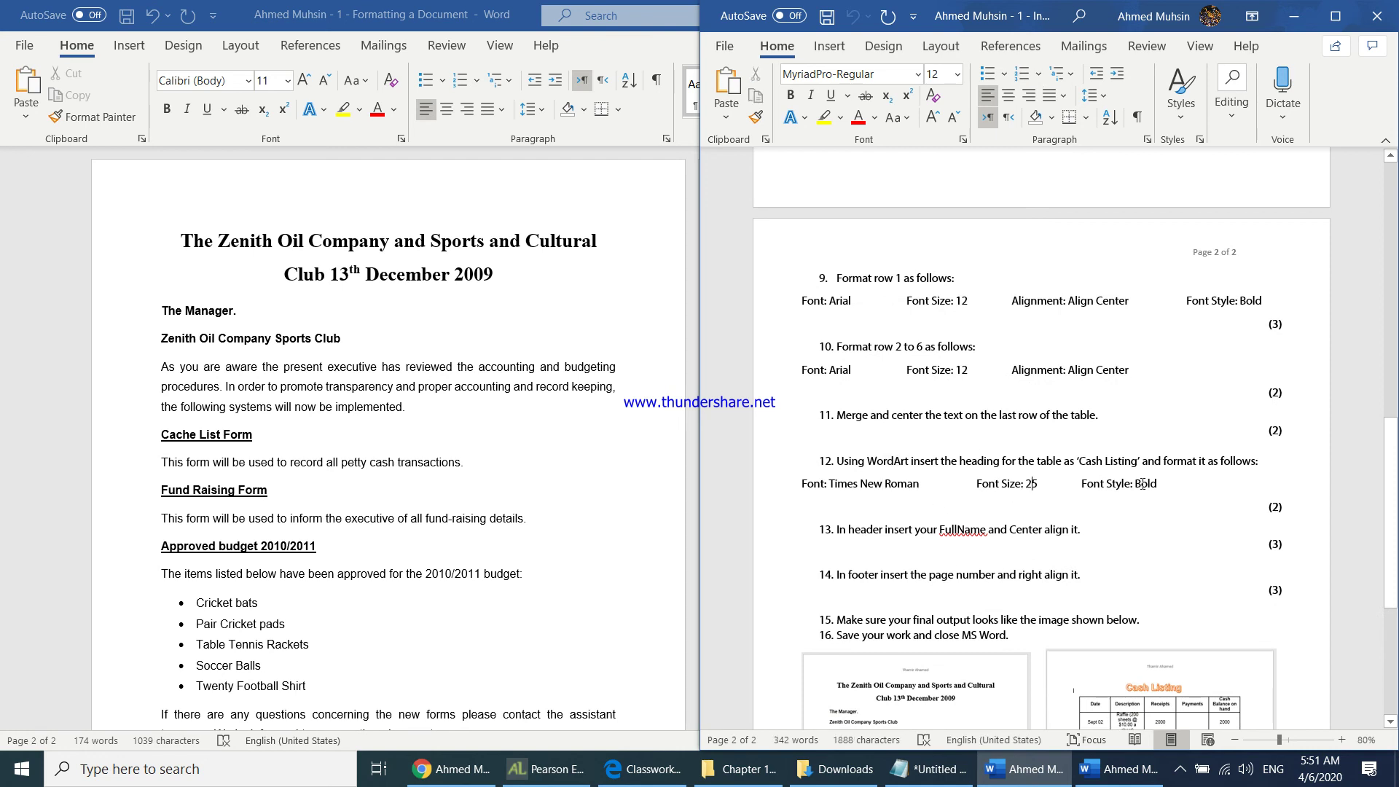
left_click(1119, 769)
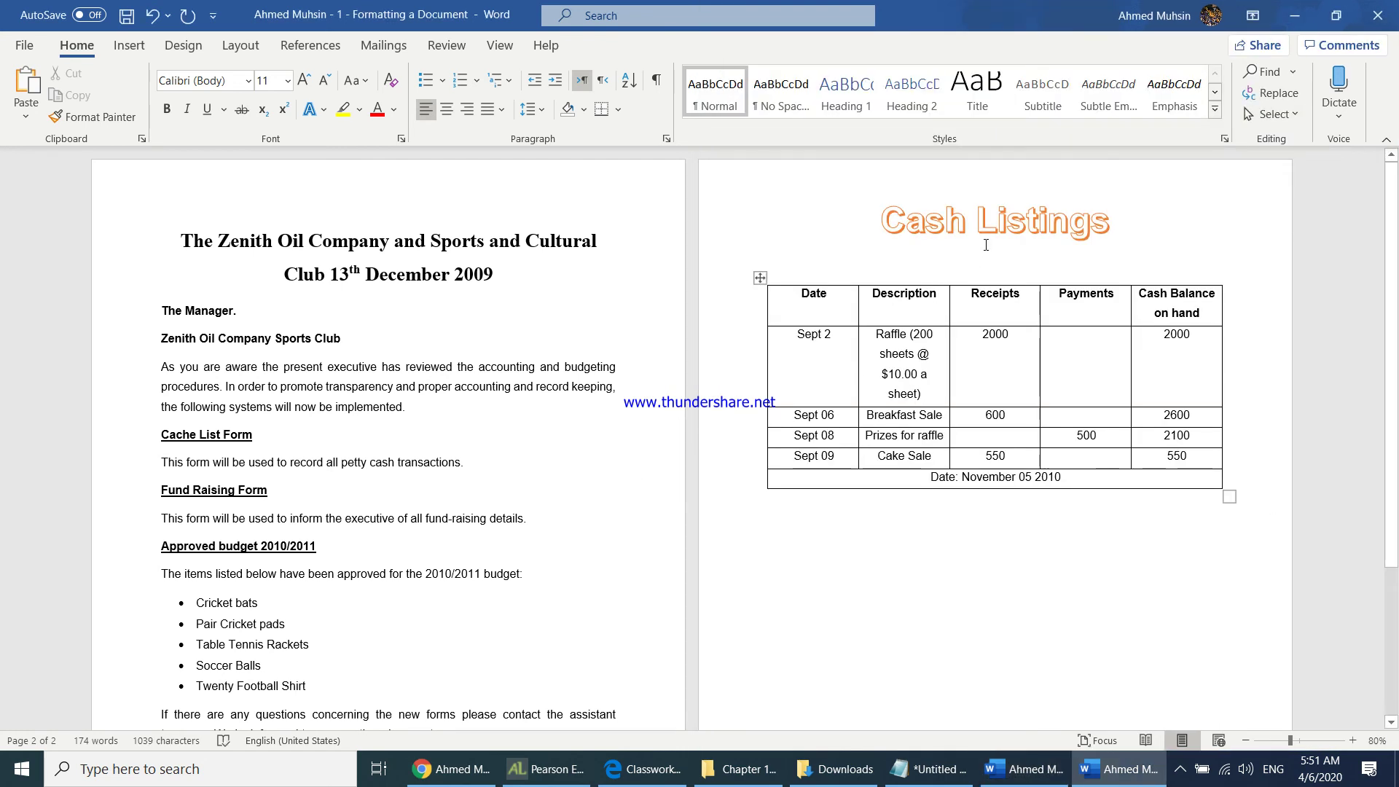
Set the Cash Listings WordArt text to Times New Roman, size 25.
left_click(889, 224)
left_click_drag(888, 224, 1112, 240)
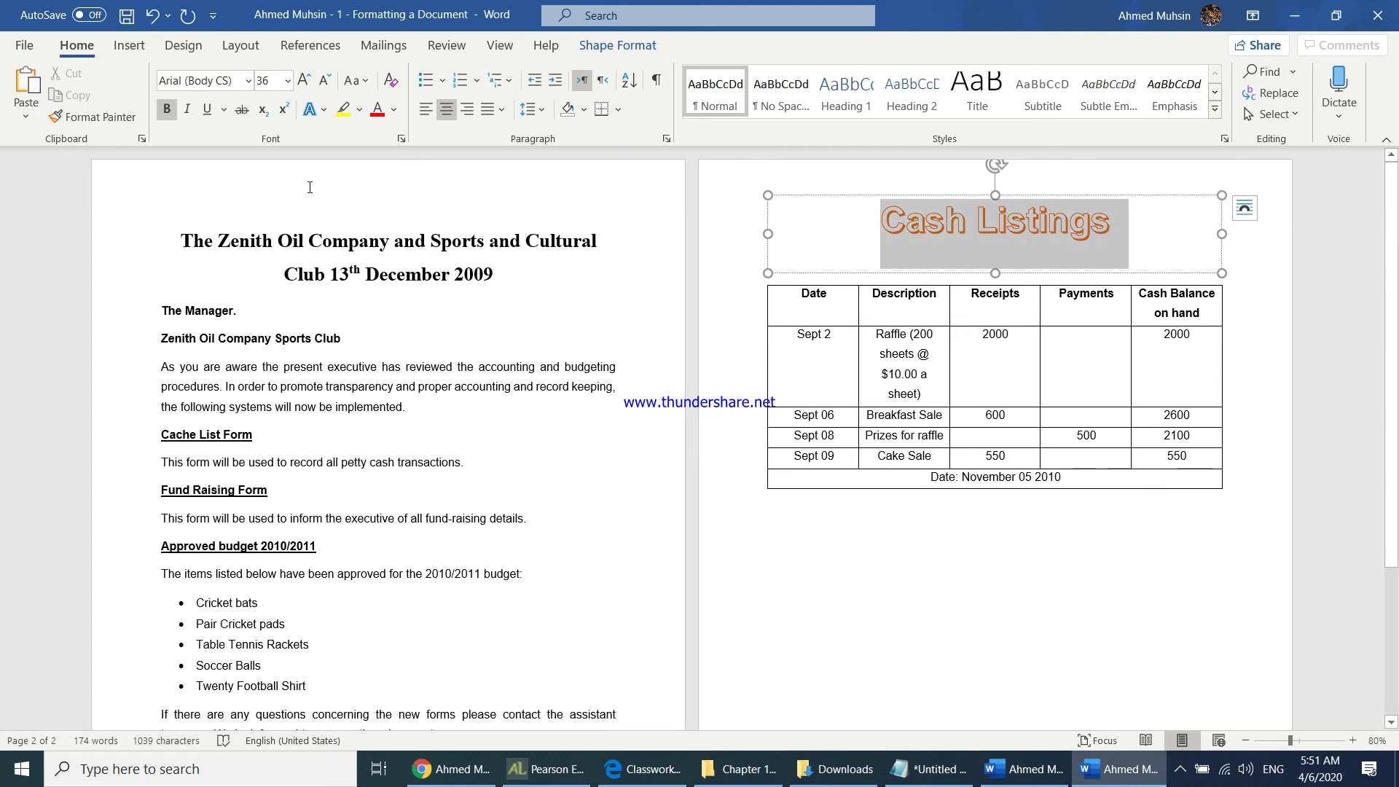
left_click(192, 80)
type("Time")
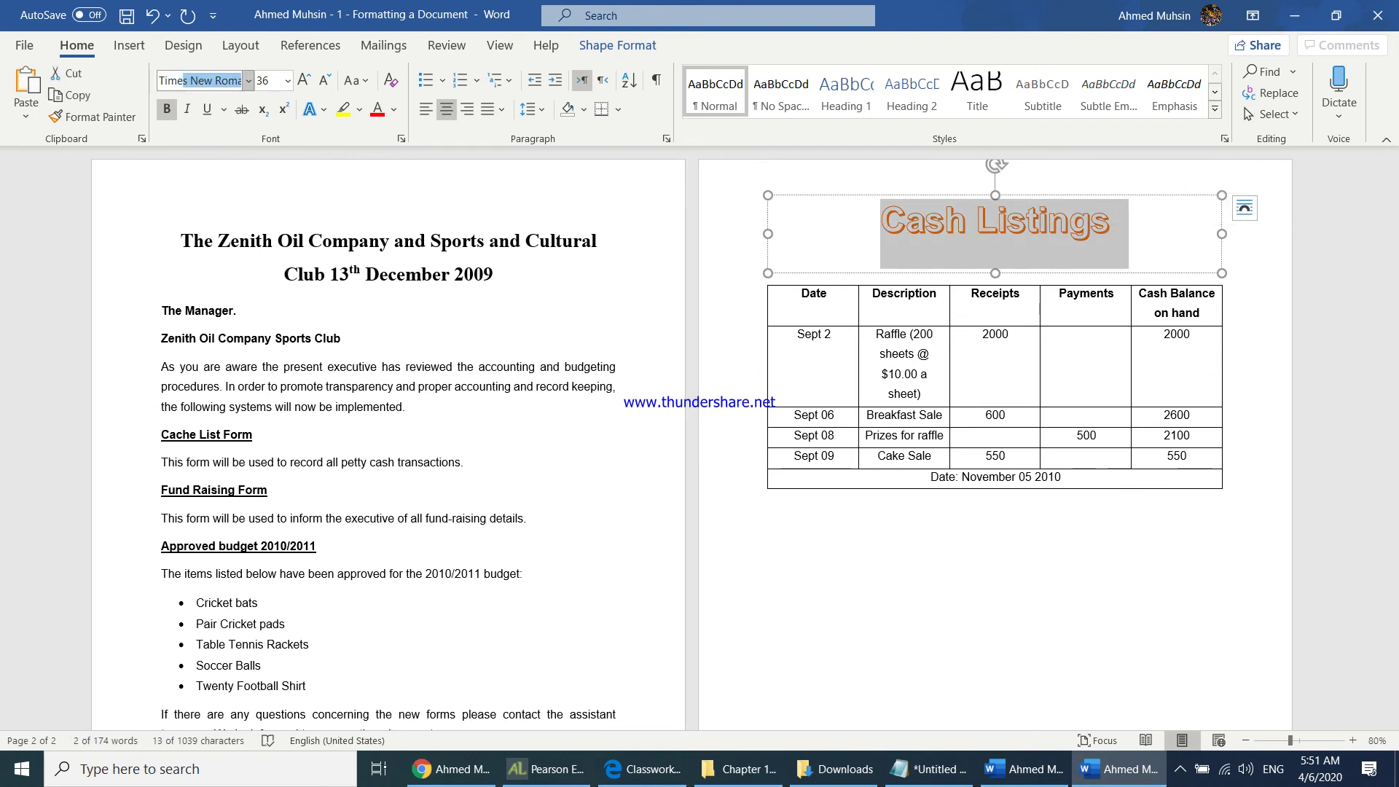
type("s")
key("Return")
left_click(260, 80)
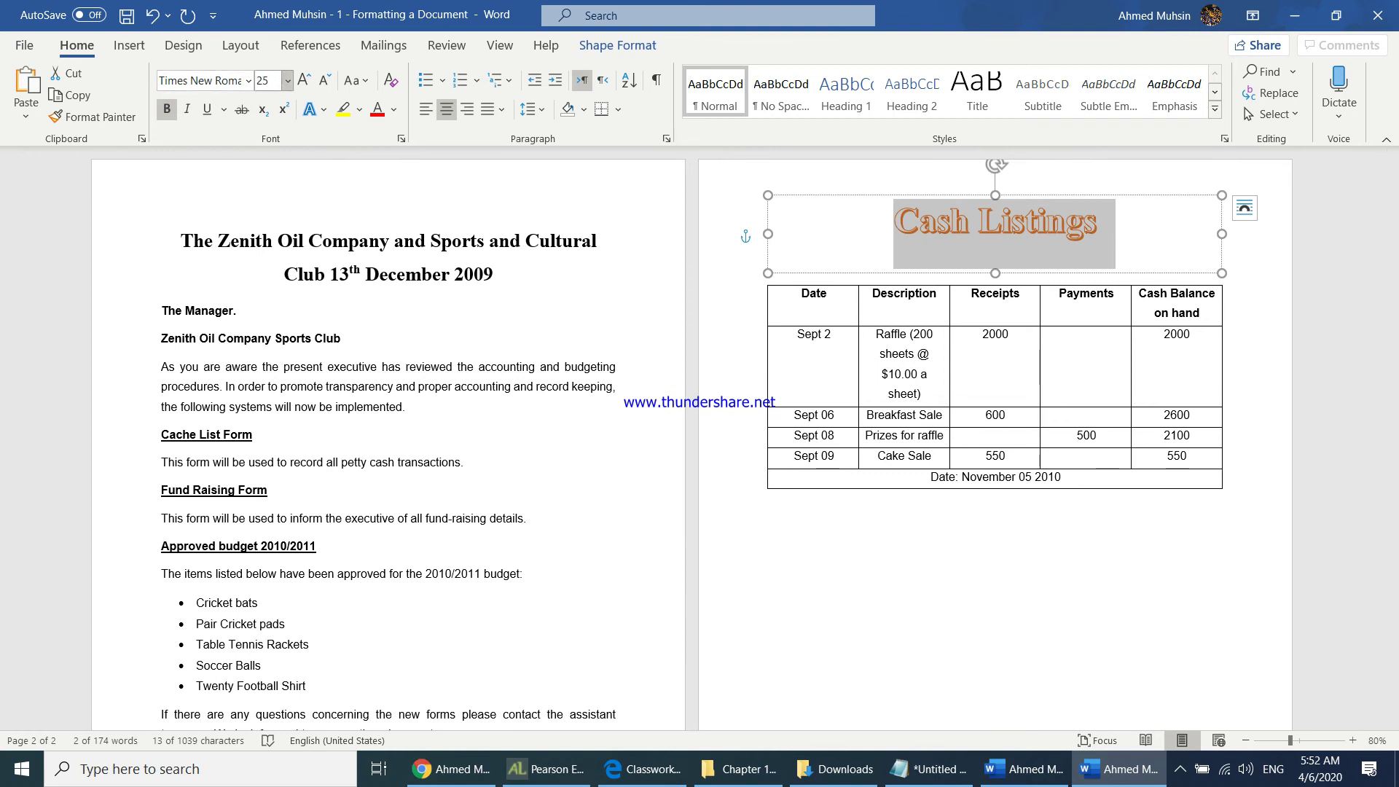
type("25")
key("Return")
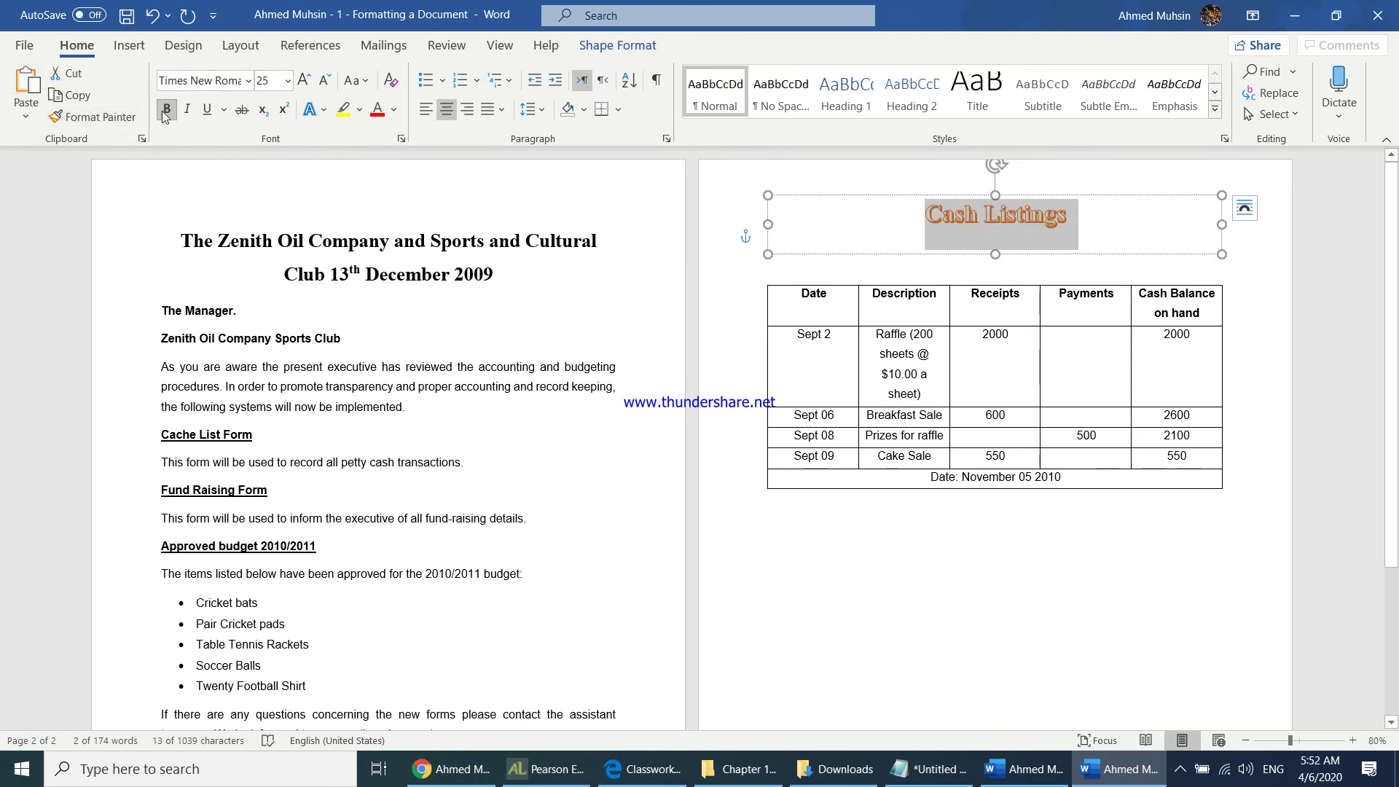
left_click(1066, 774)
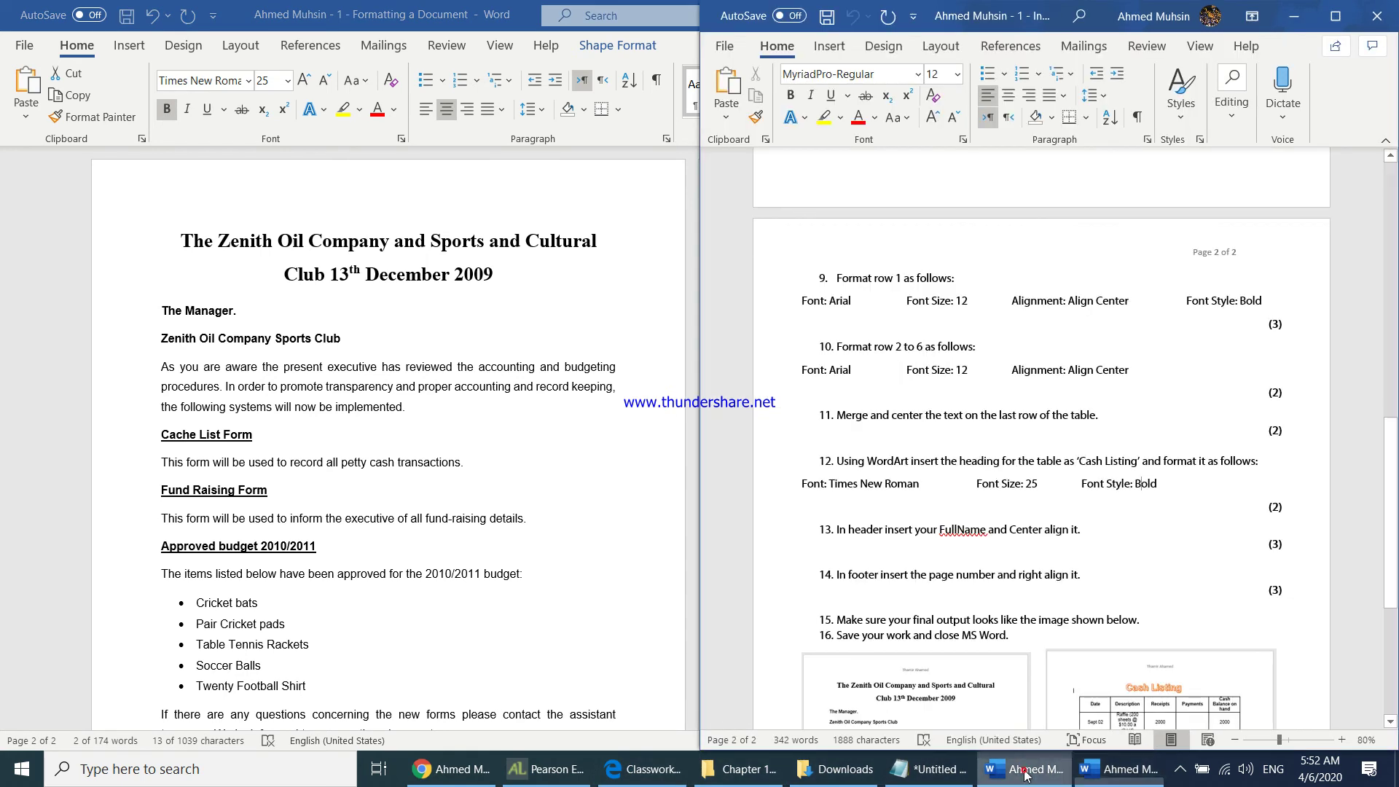
Open the document's page header for editing from the Insert header list.
left_click(860, 530)
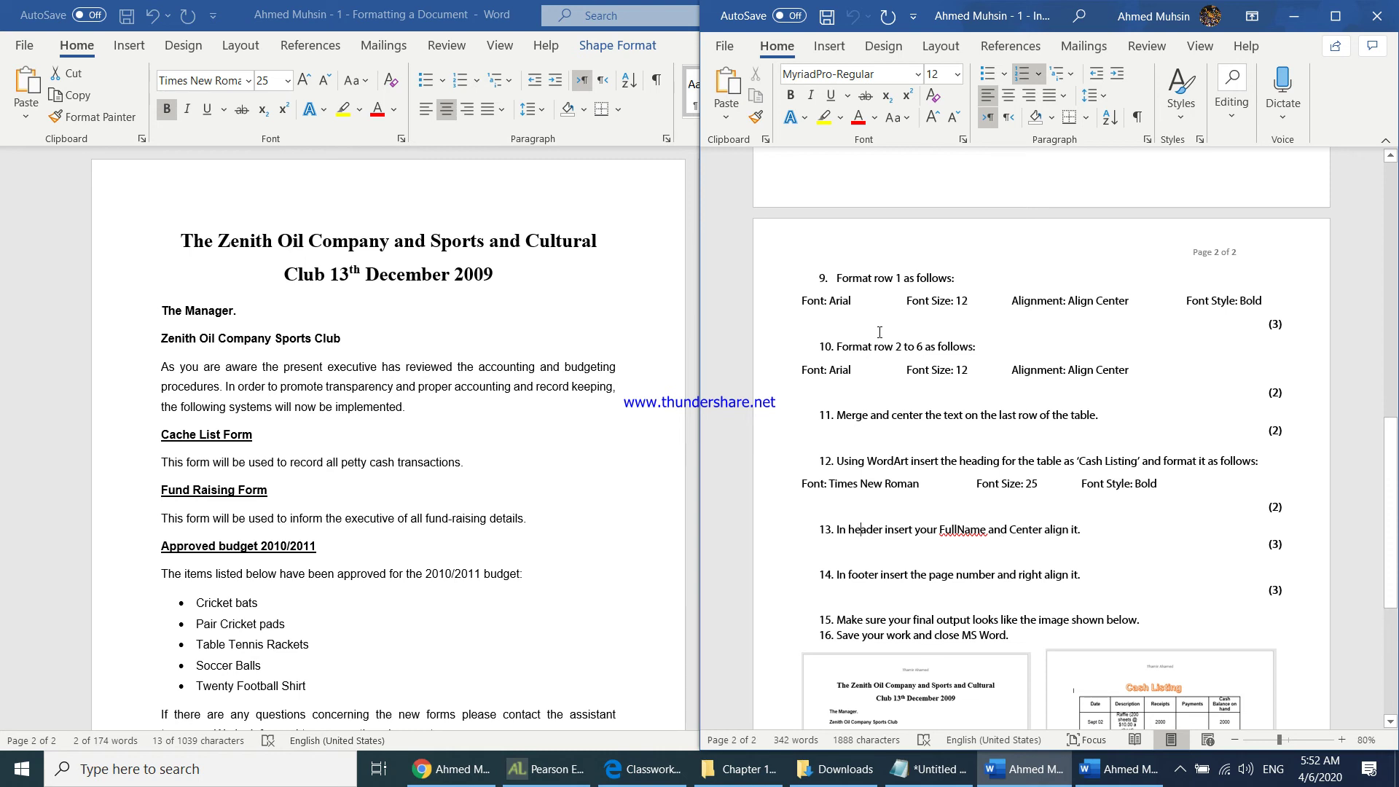
key("alt+Tab")
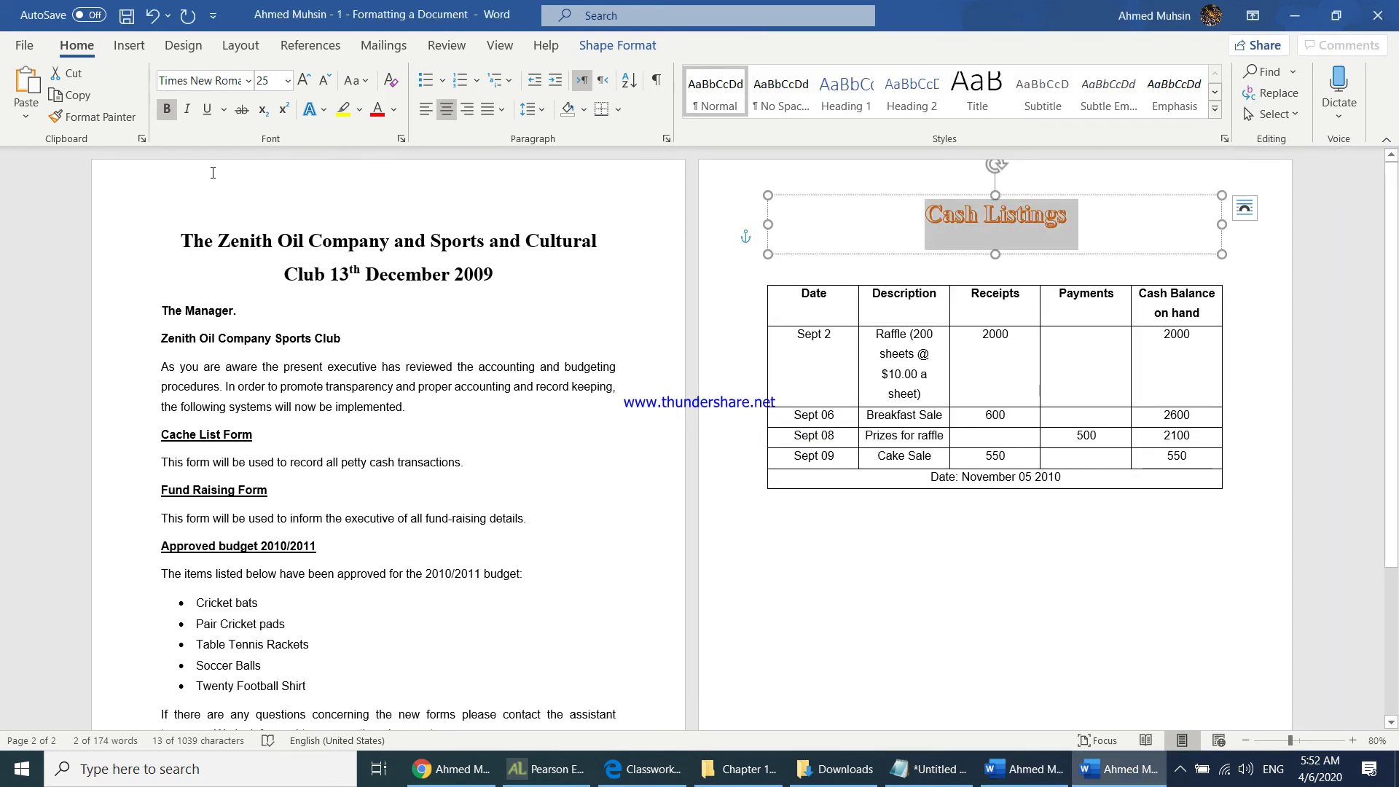
scroll(696, 266, "down", 5)
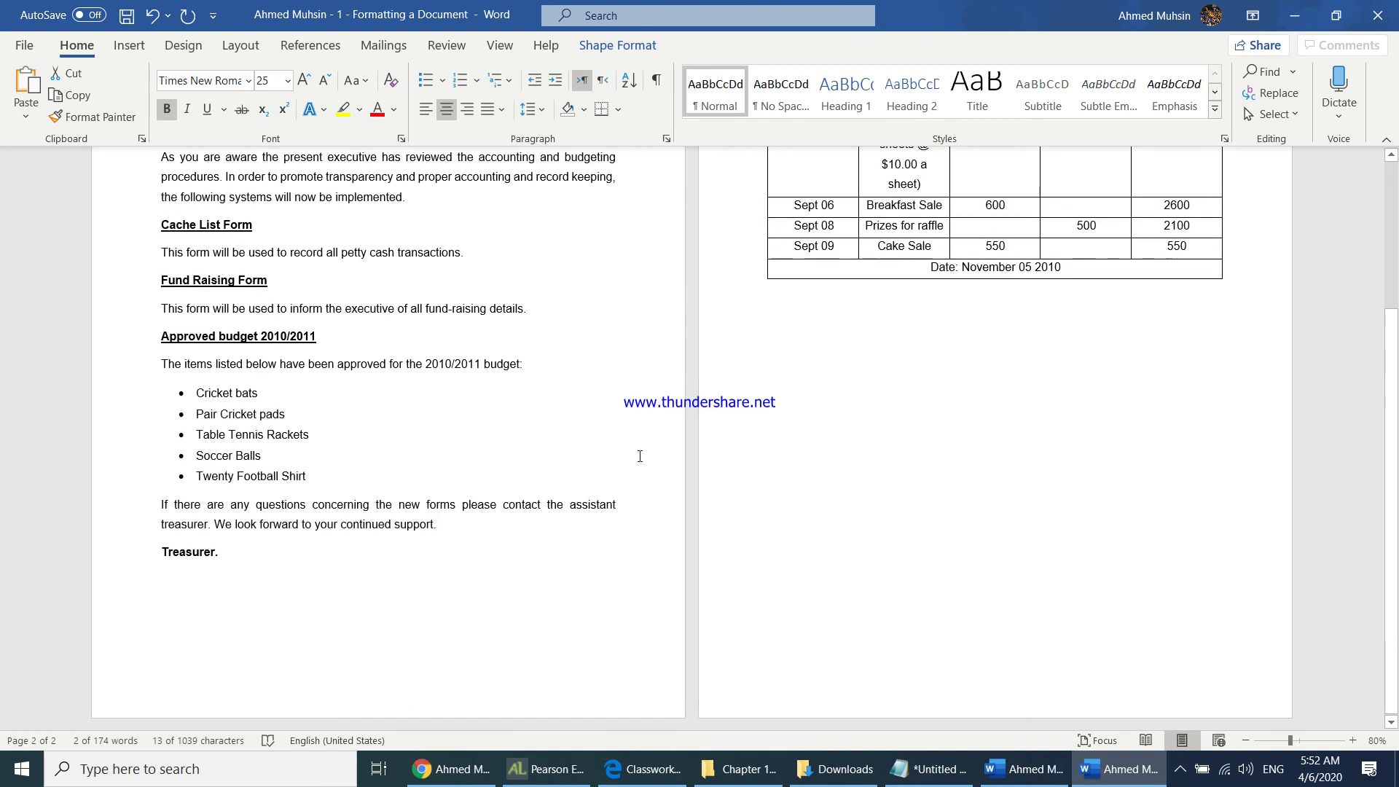
scroll(554, 620, "up", 5)
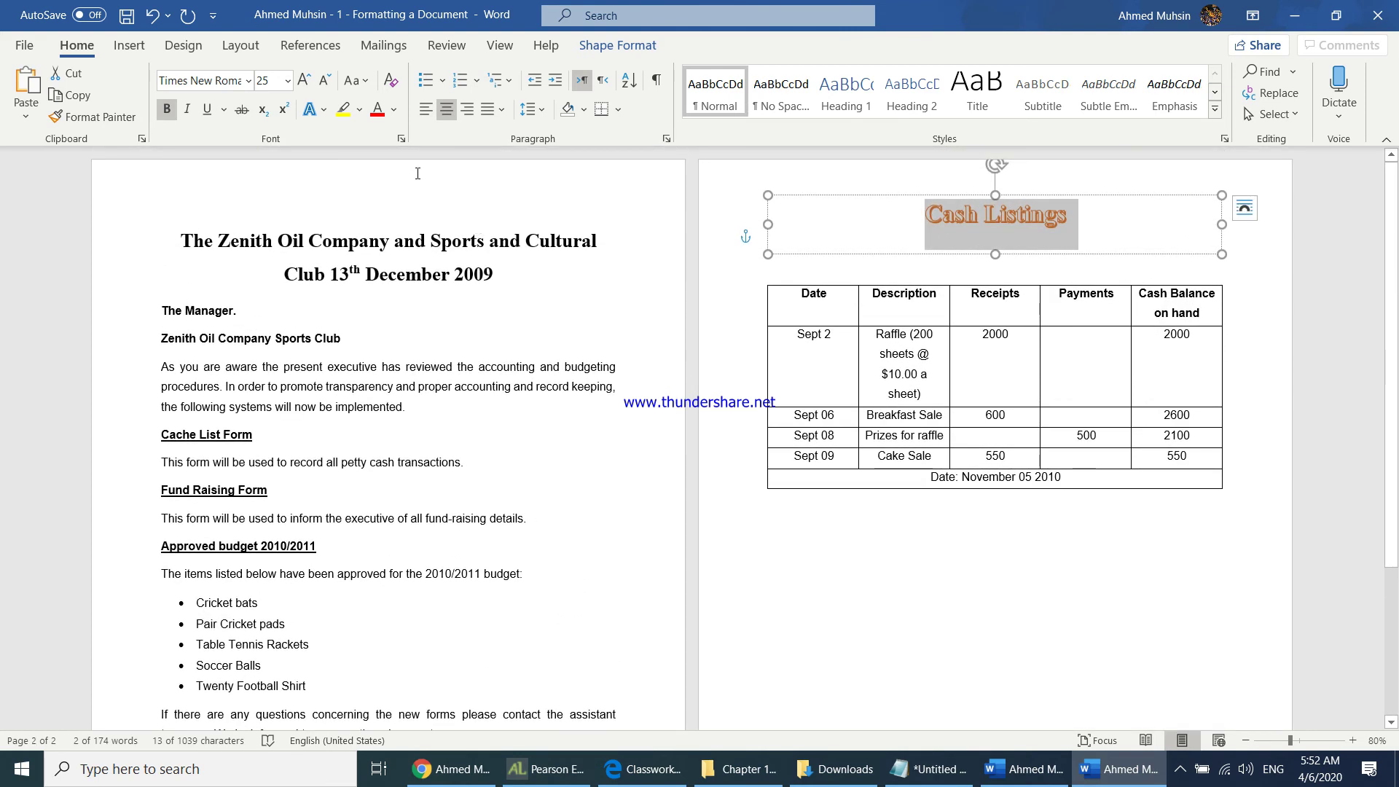
scroll(550, 302, "down", 5)
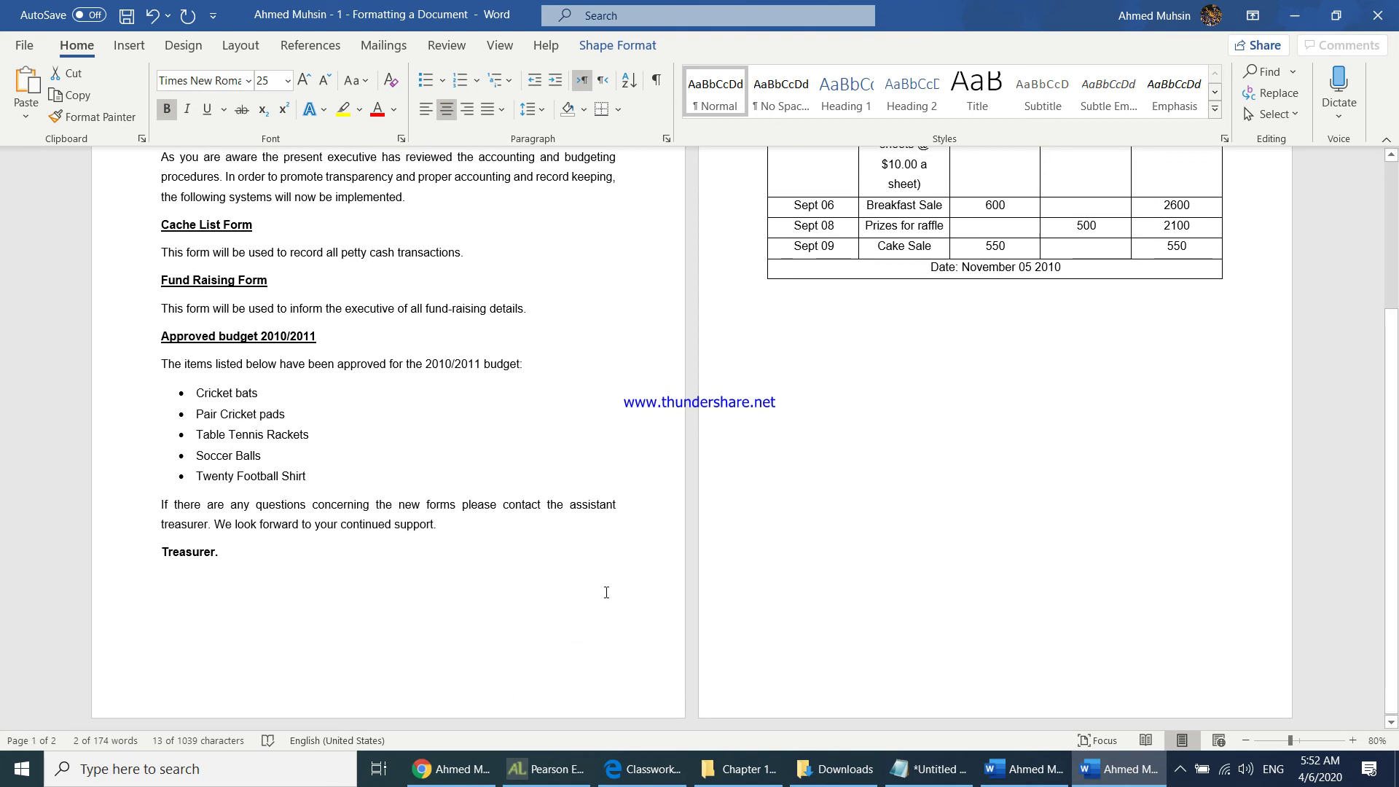
scroll(607, 592, "up", 5)
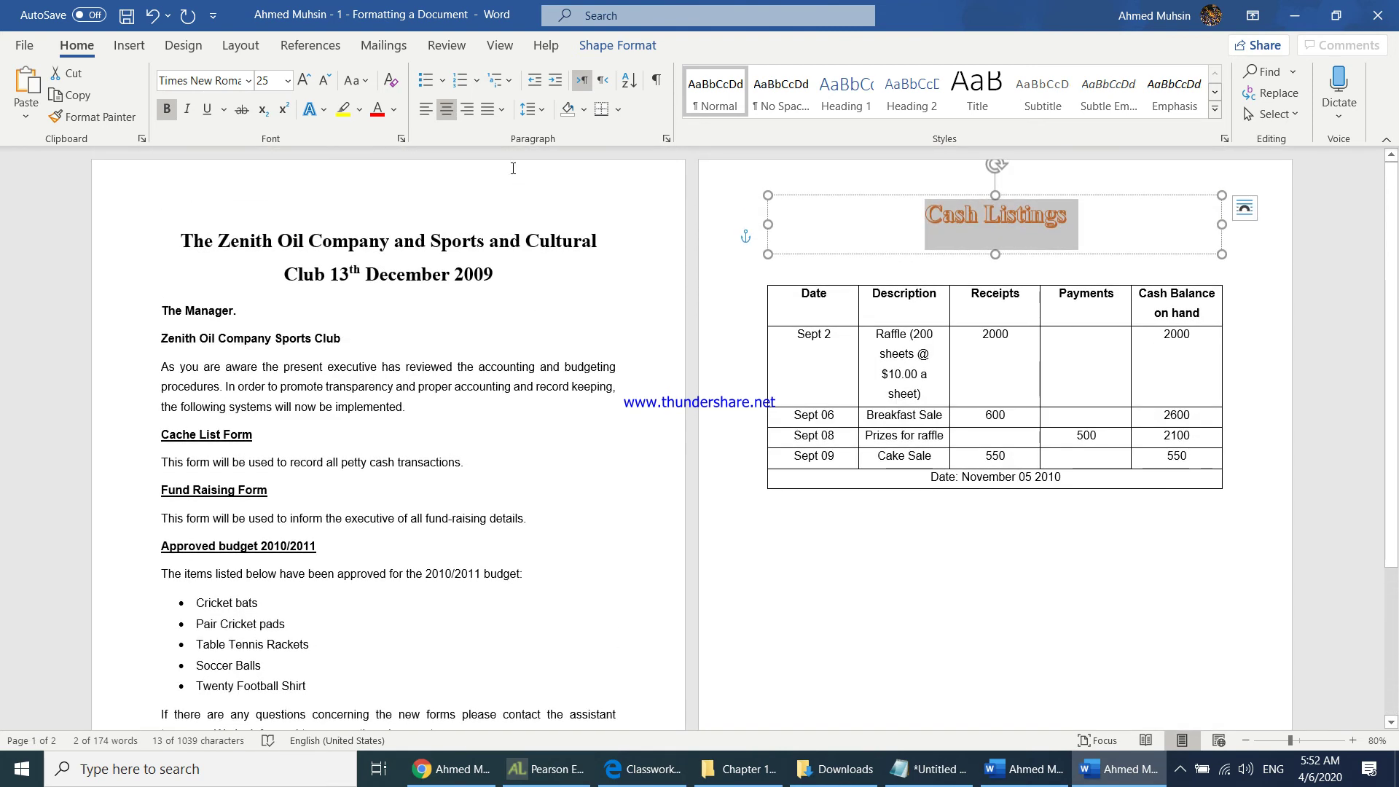
left_click(129, 45)
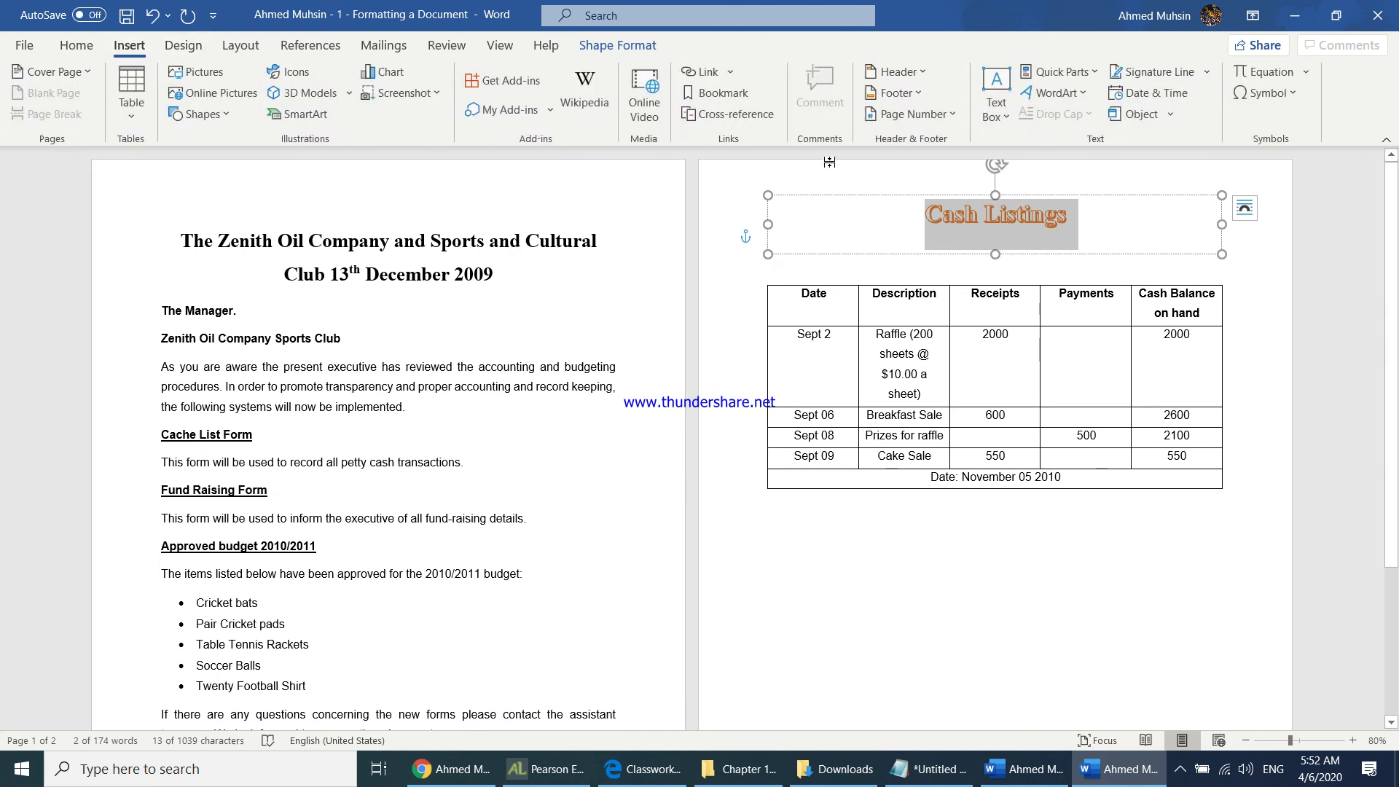
left_click(897, 71)
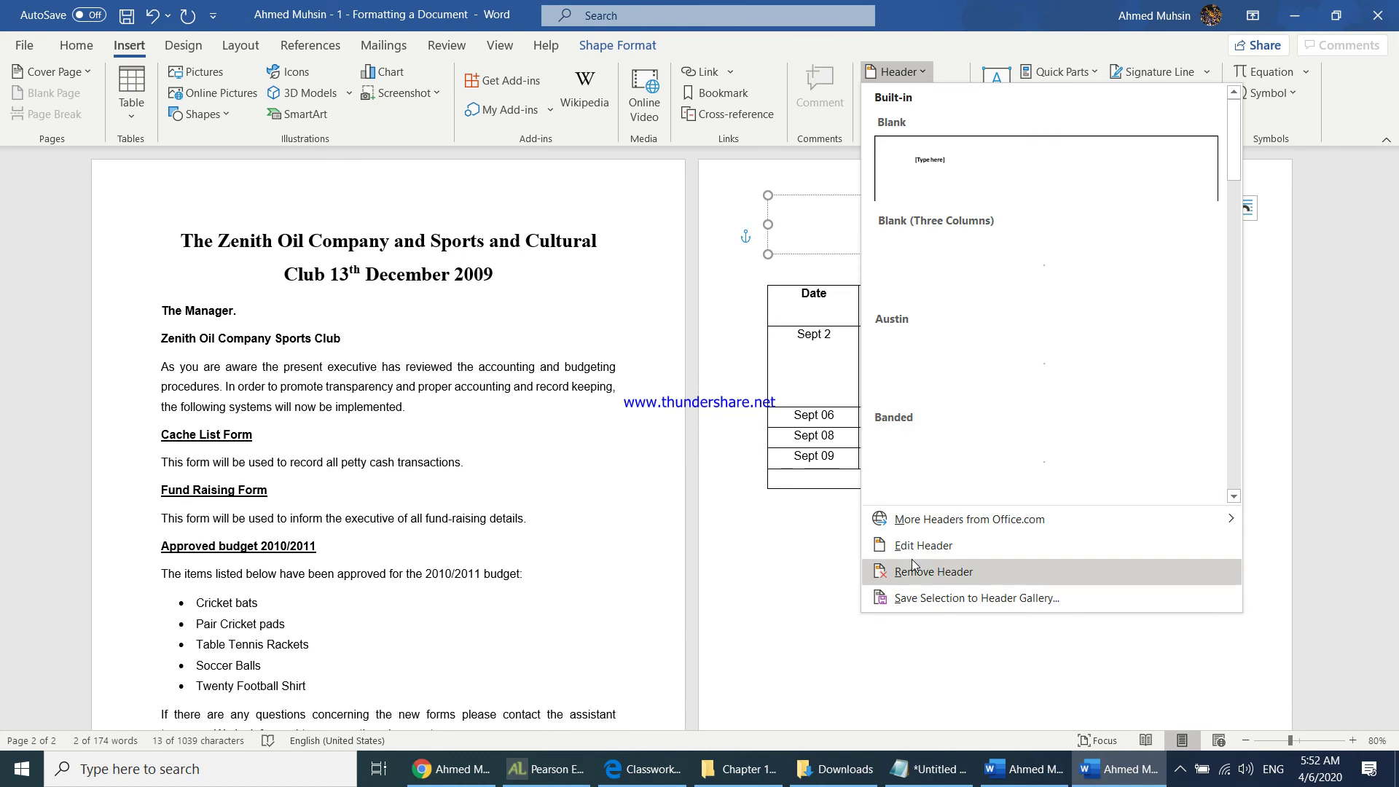
left_click(920, 547)
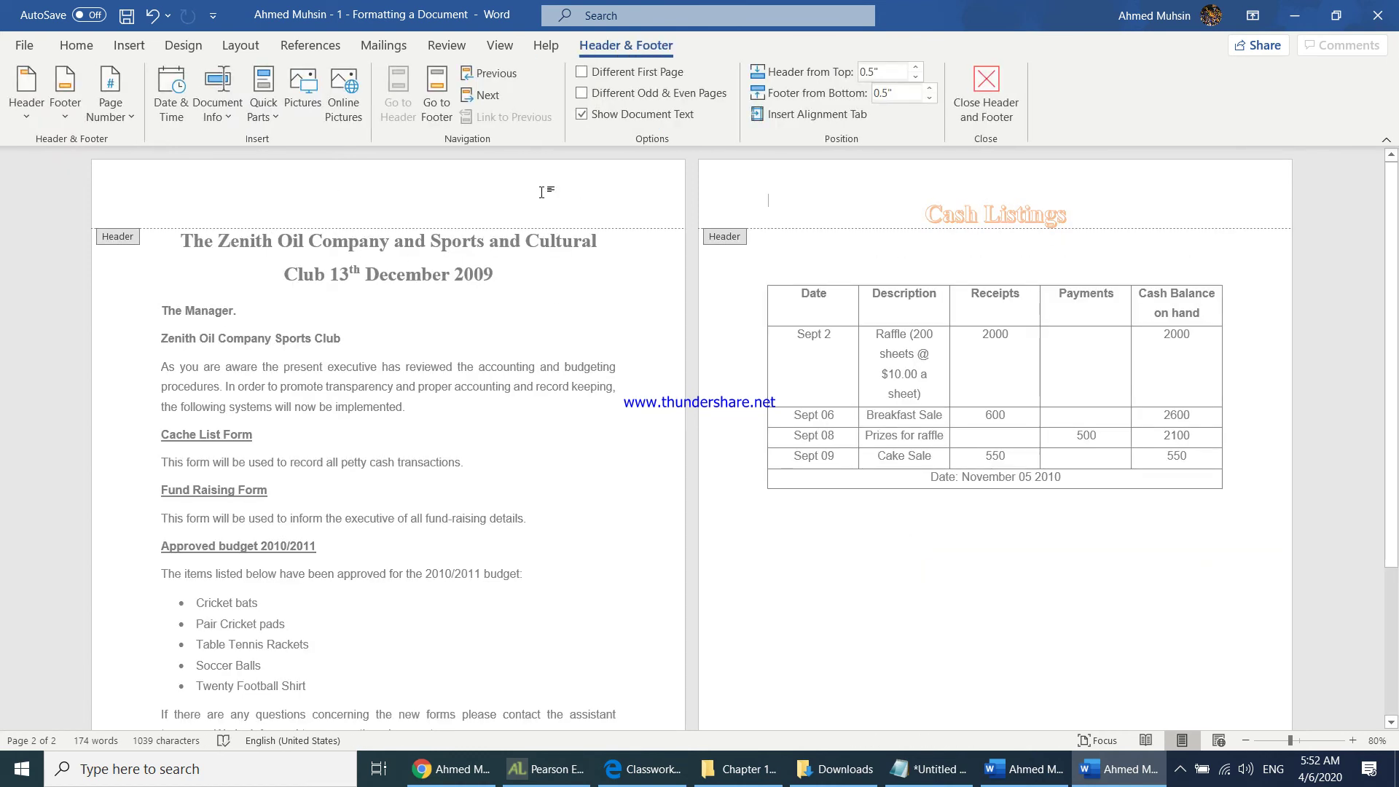
Type the author's full name in the header, centre it, and close header editing.
left_click(1011, 775)
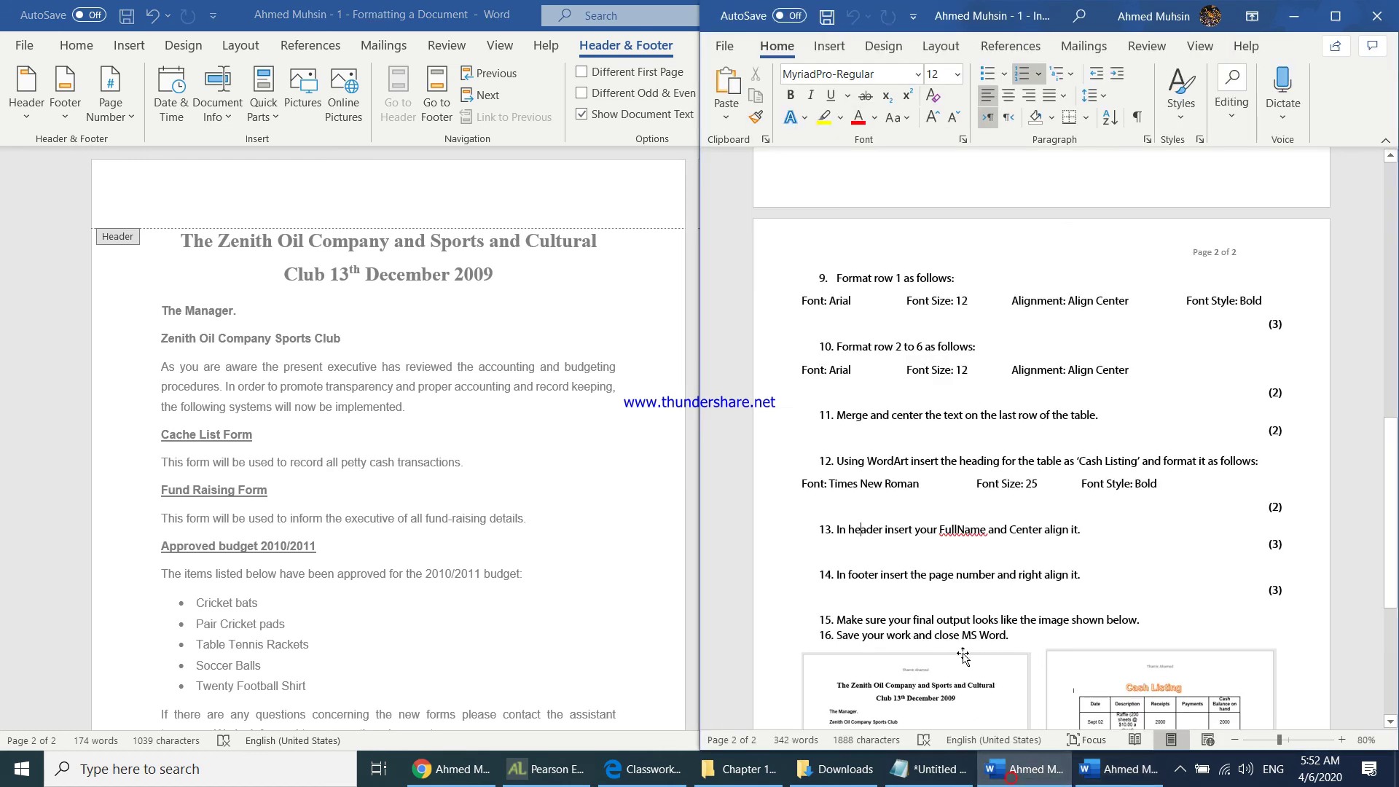
left_click(429, 207)
type("Ahmed Muhsin")
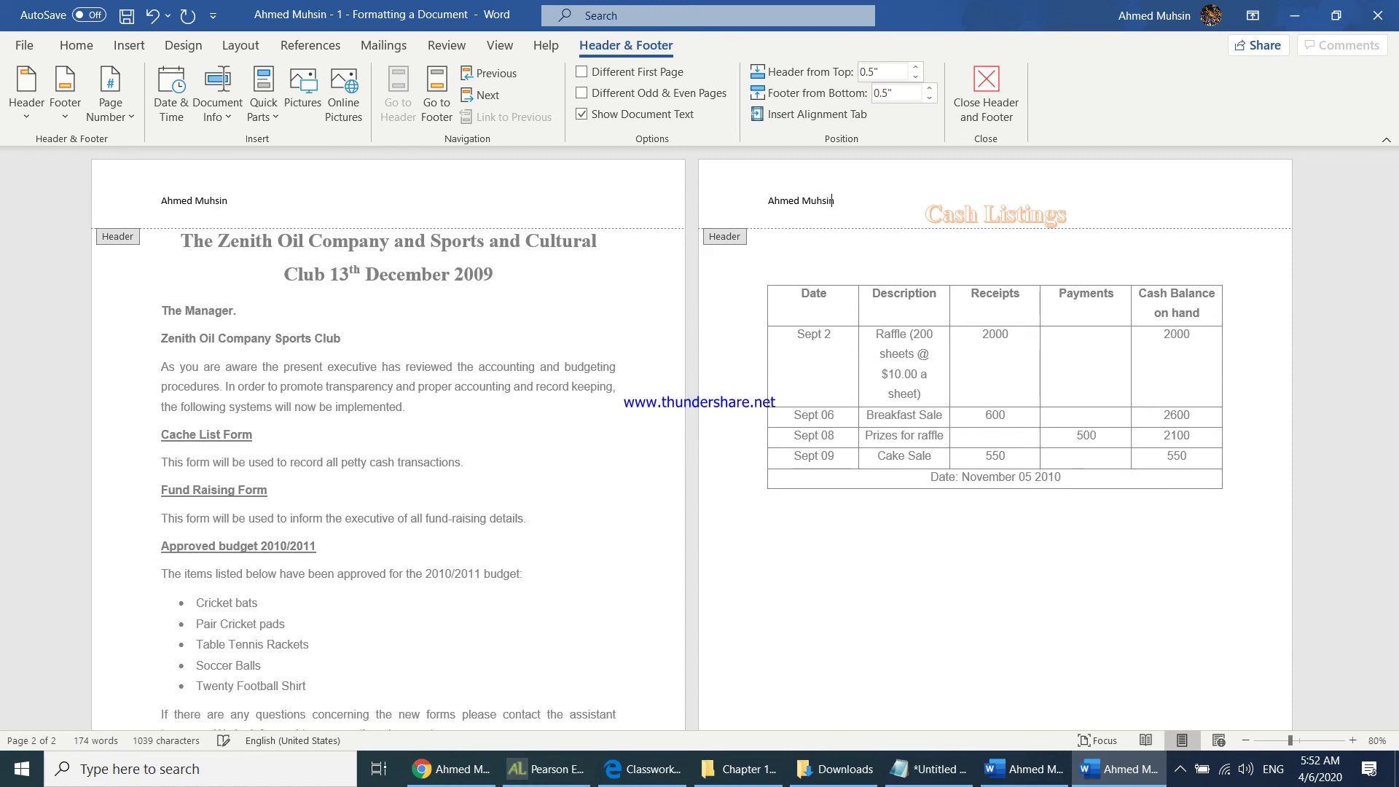
triple_click(256, 199)
key("ctrl+e")
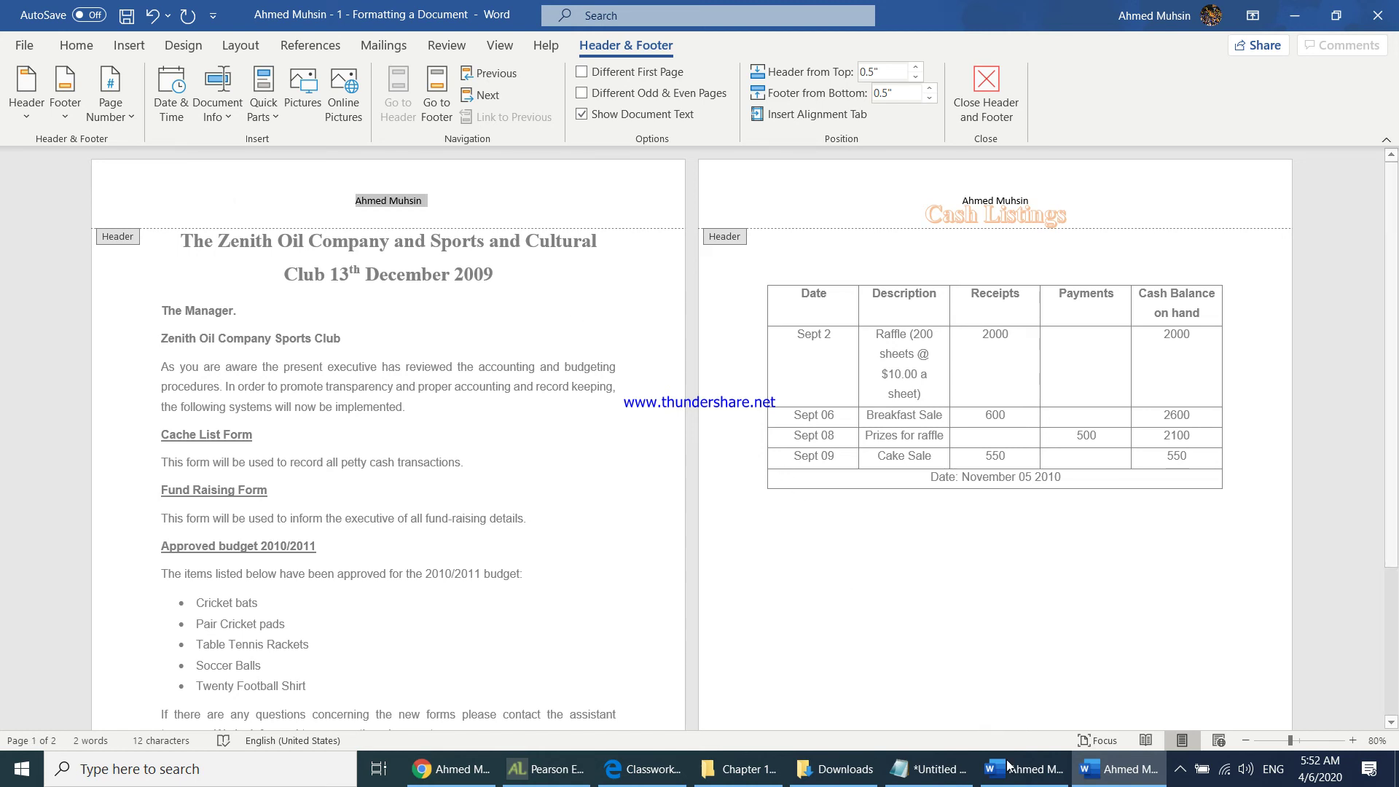
left_click(967, 104)
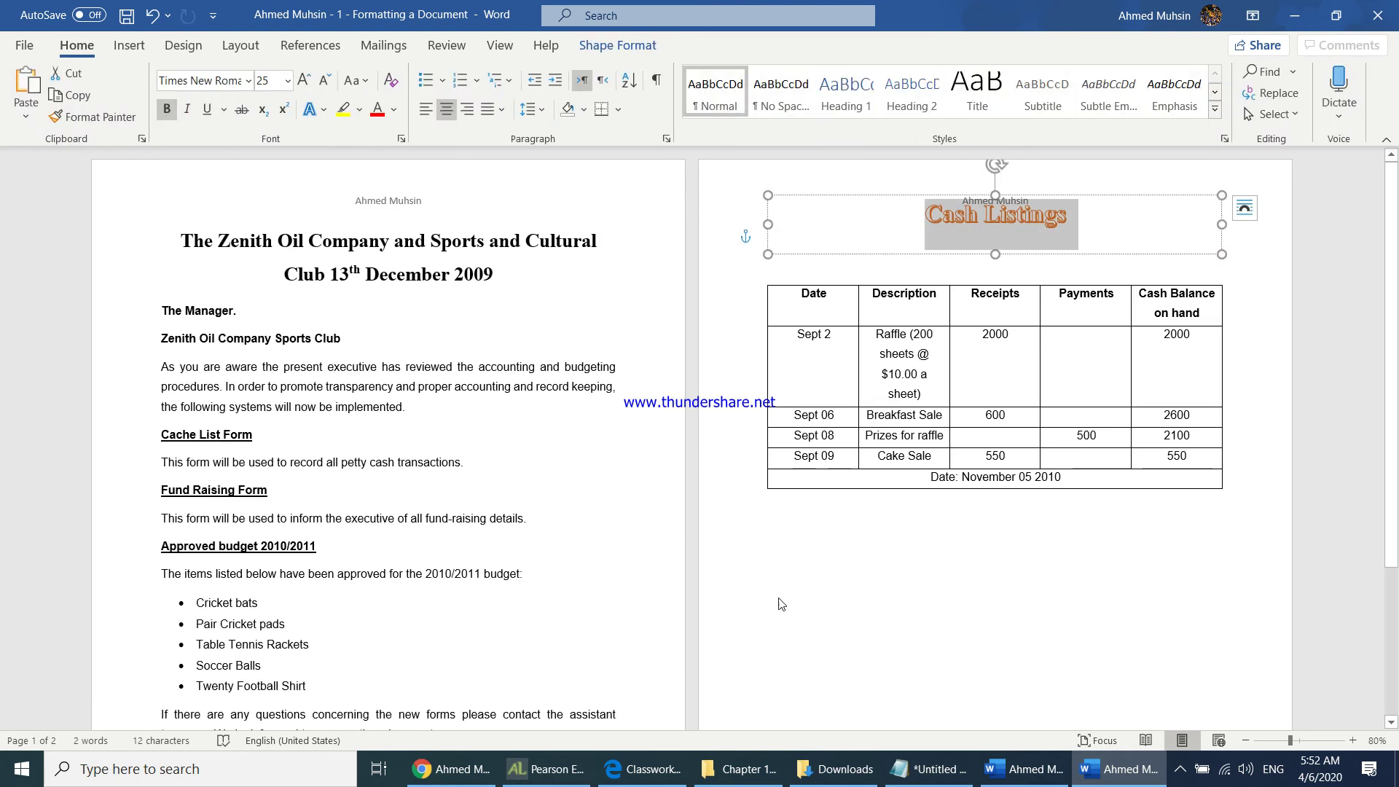
Check the next task in the instructions and return to the document.
scroll(804, 589, "down", 3)
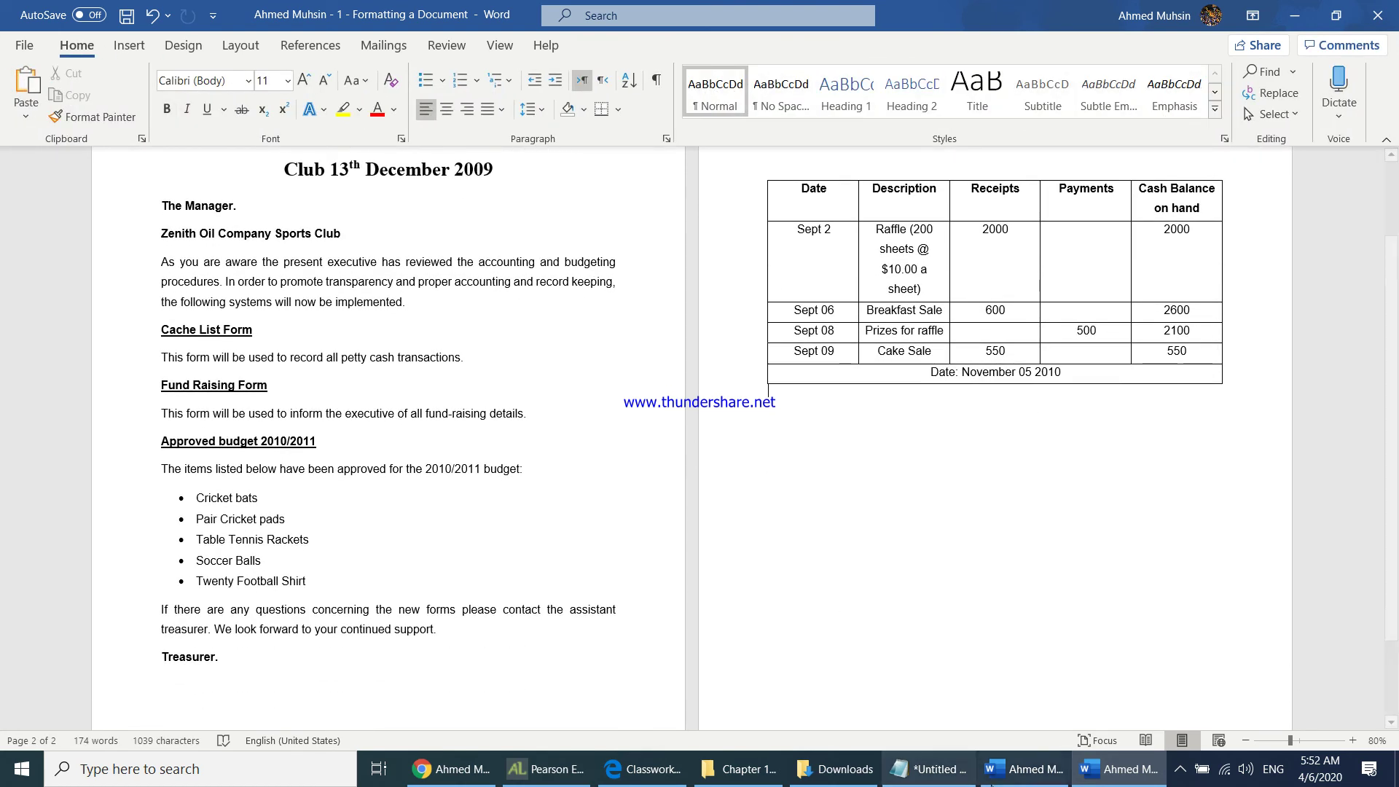
left_click(1024, 769)
scroll(947, 558, "down", 1)
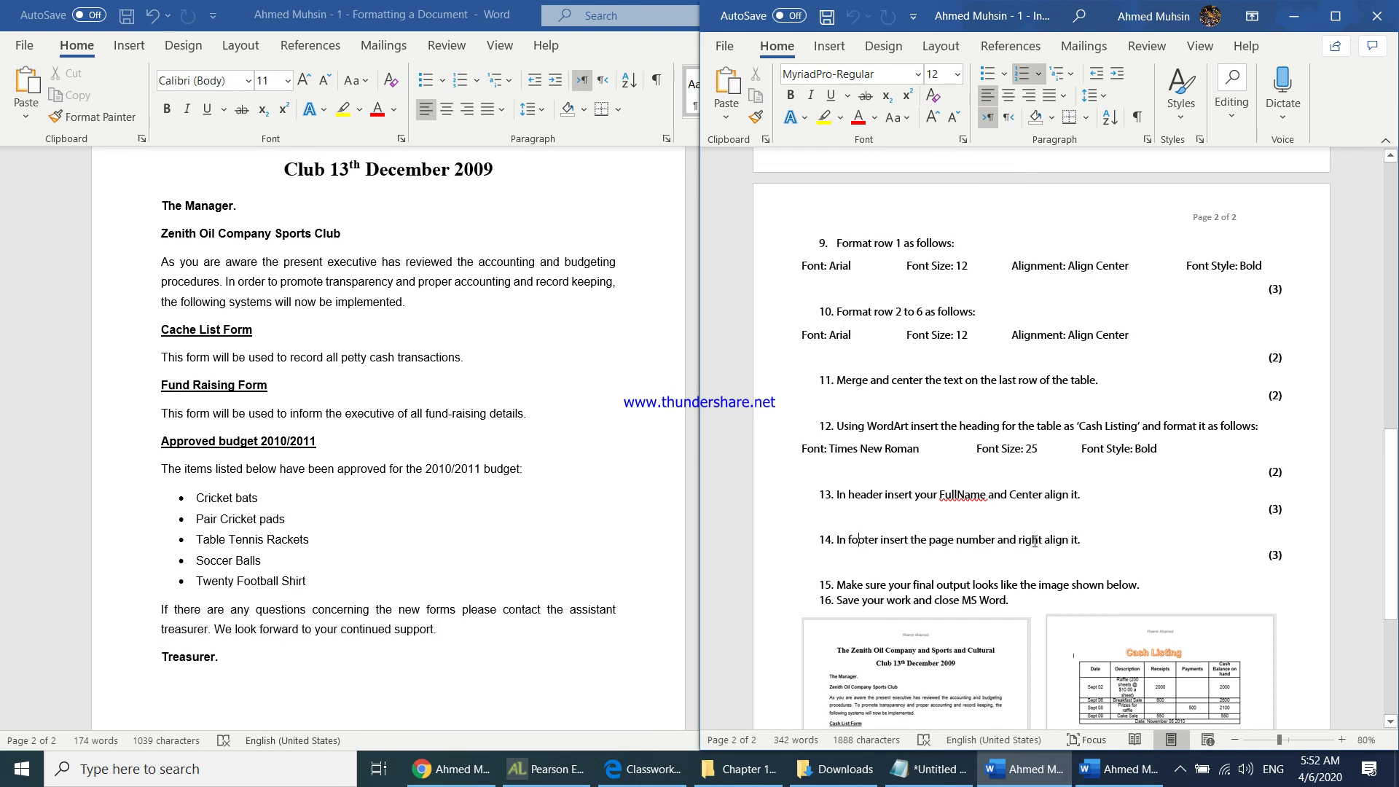
left_click(641, 447)
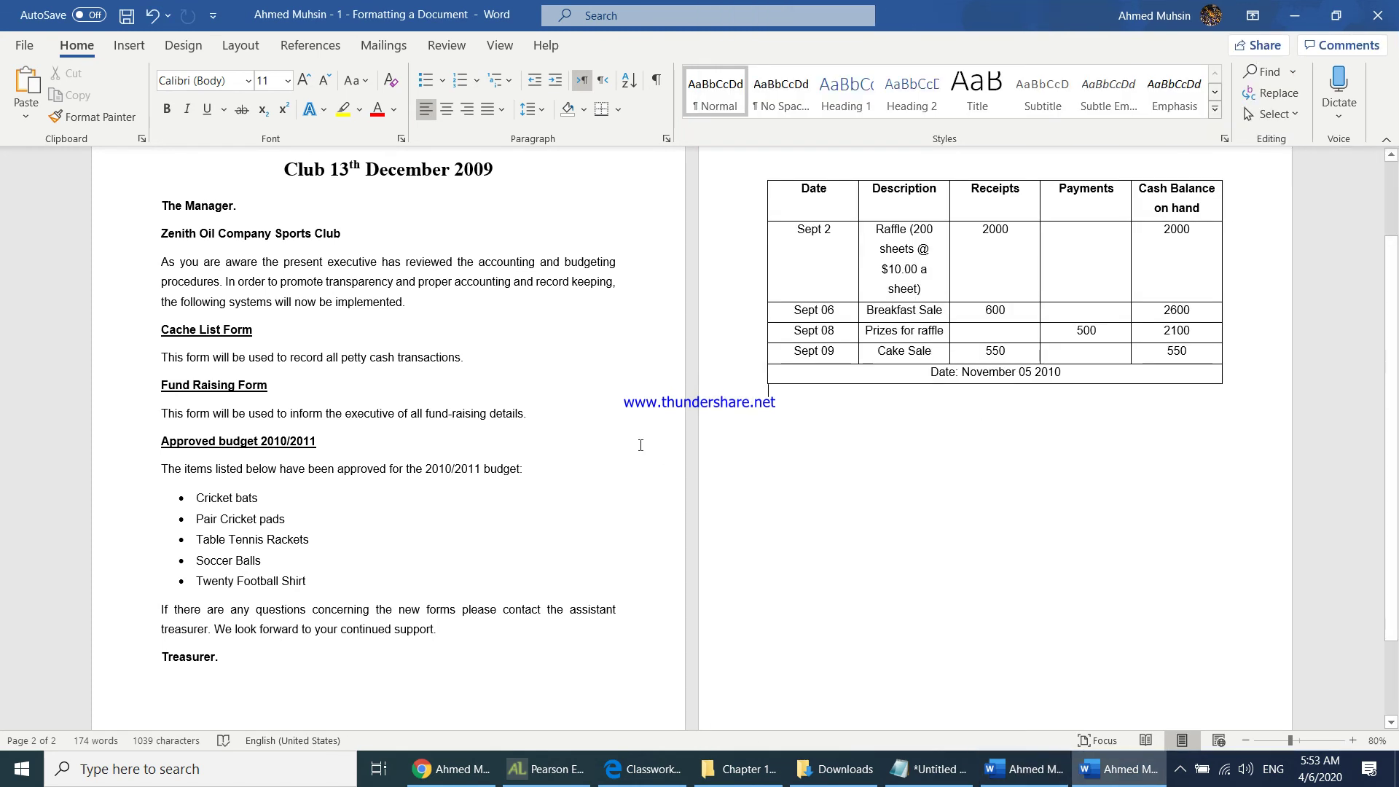
scroll(641, 447, "up", 3)
left_click(129, 45)
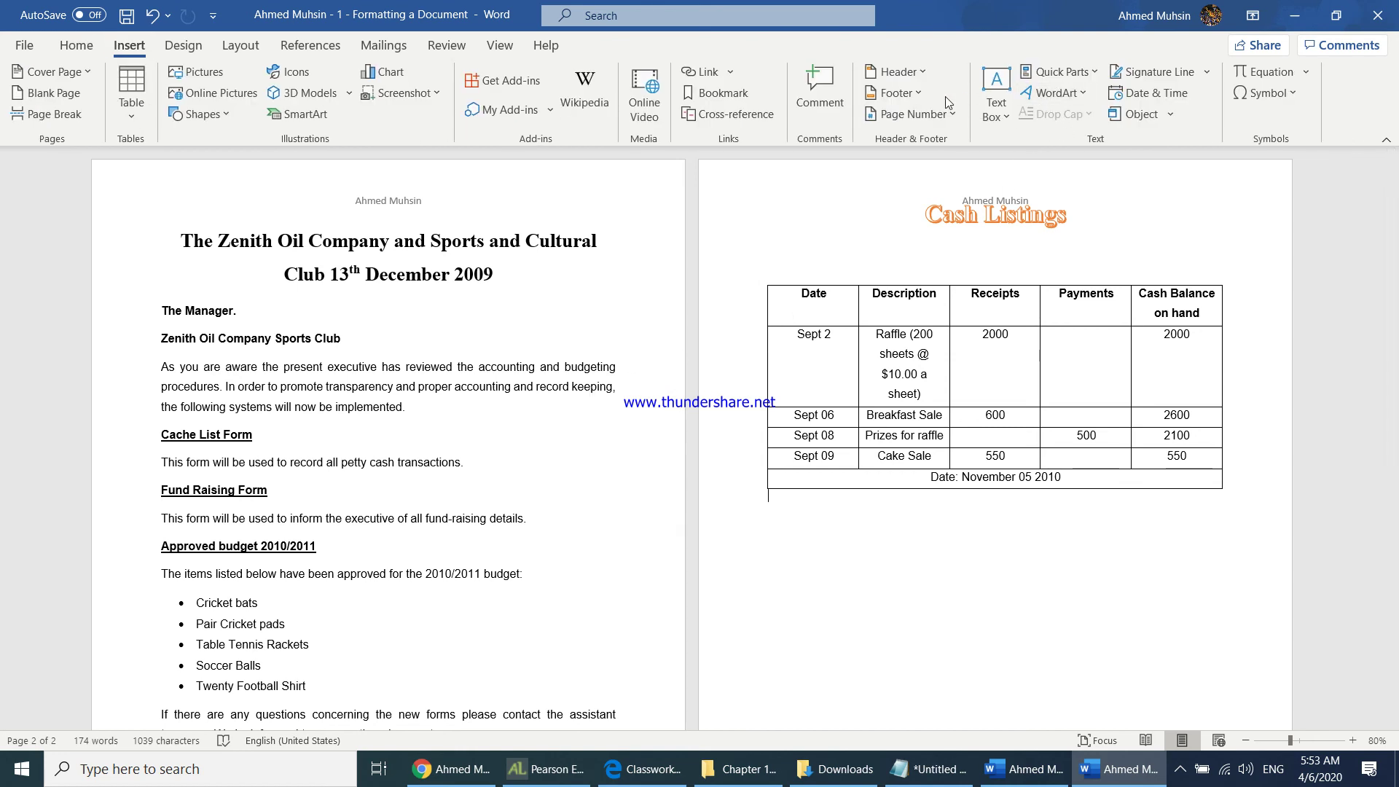
Insert Plain Number 3 page numbers at the bottom right of the footer.
left_click(910, 96)
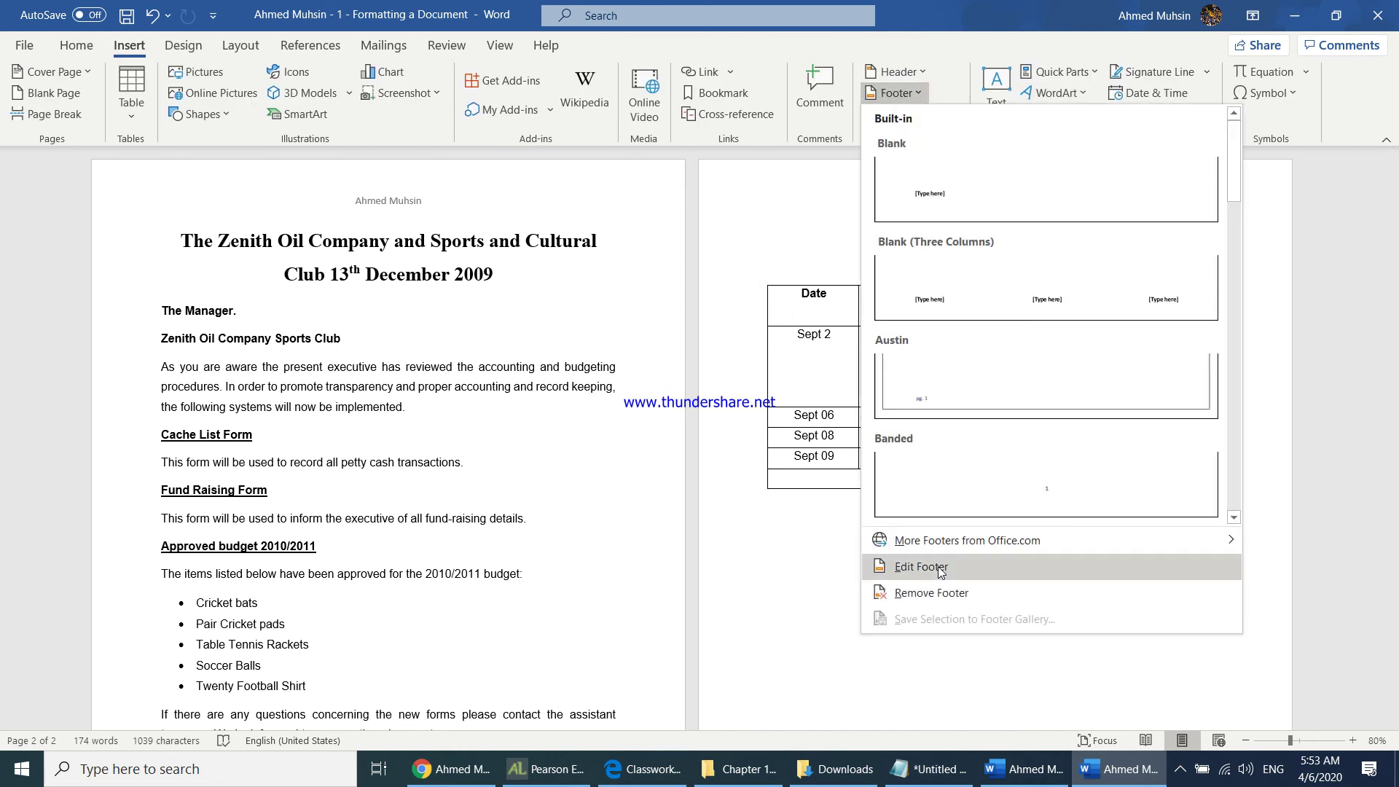
left_click(941, 570)
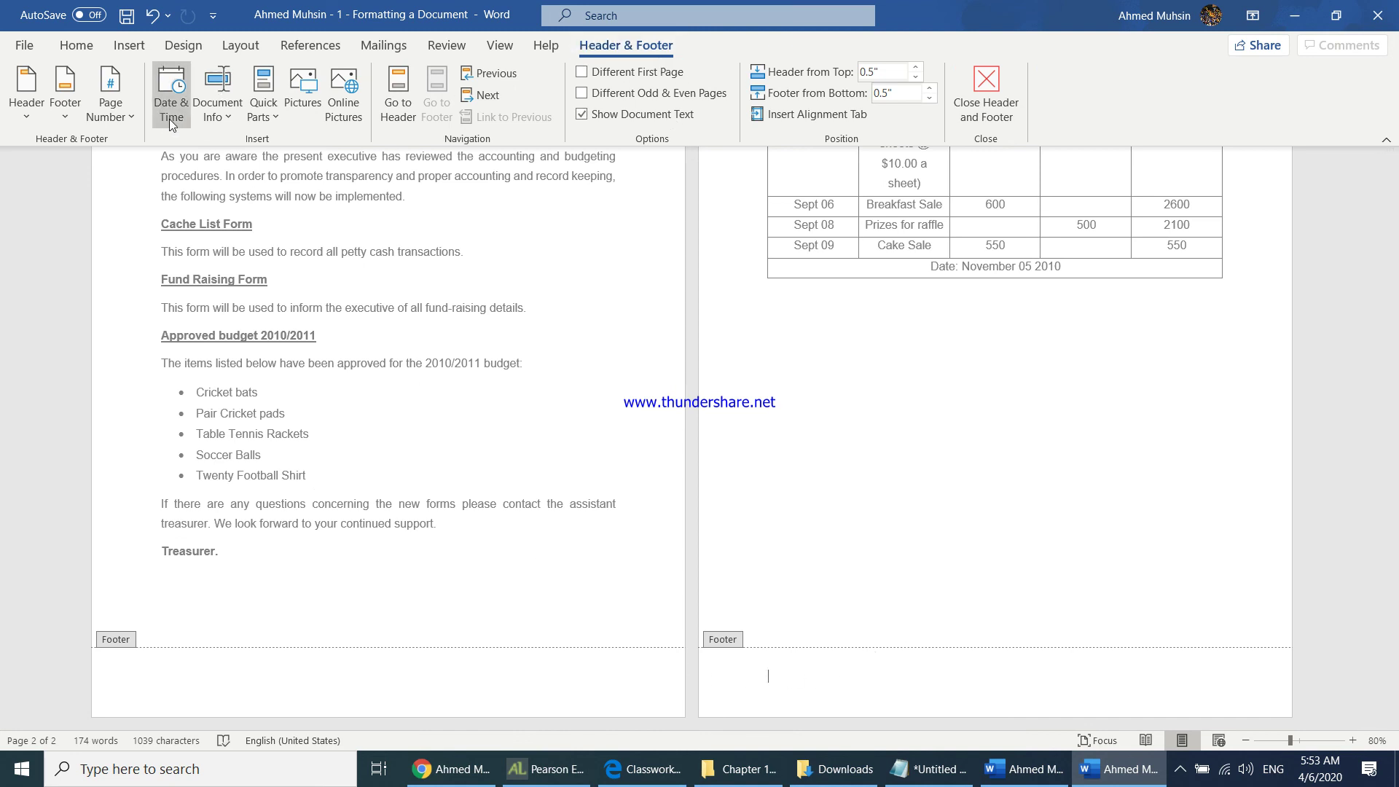
left_click(133, 118)
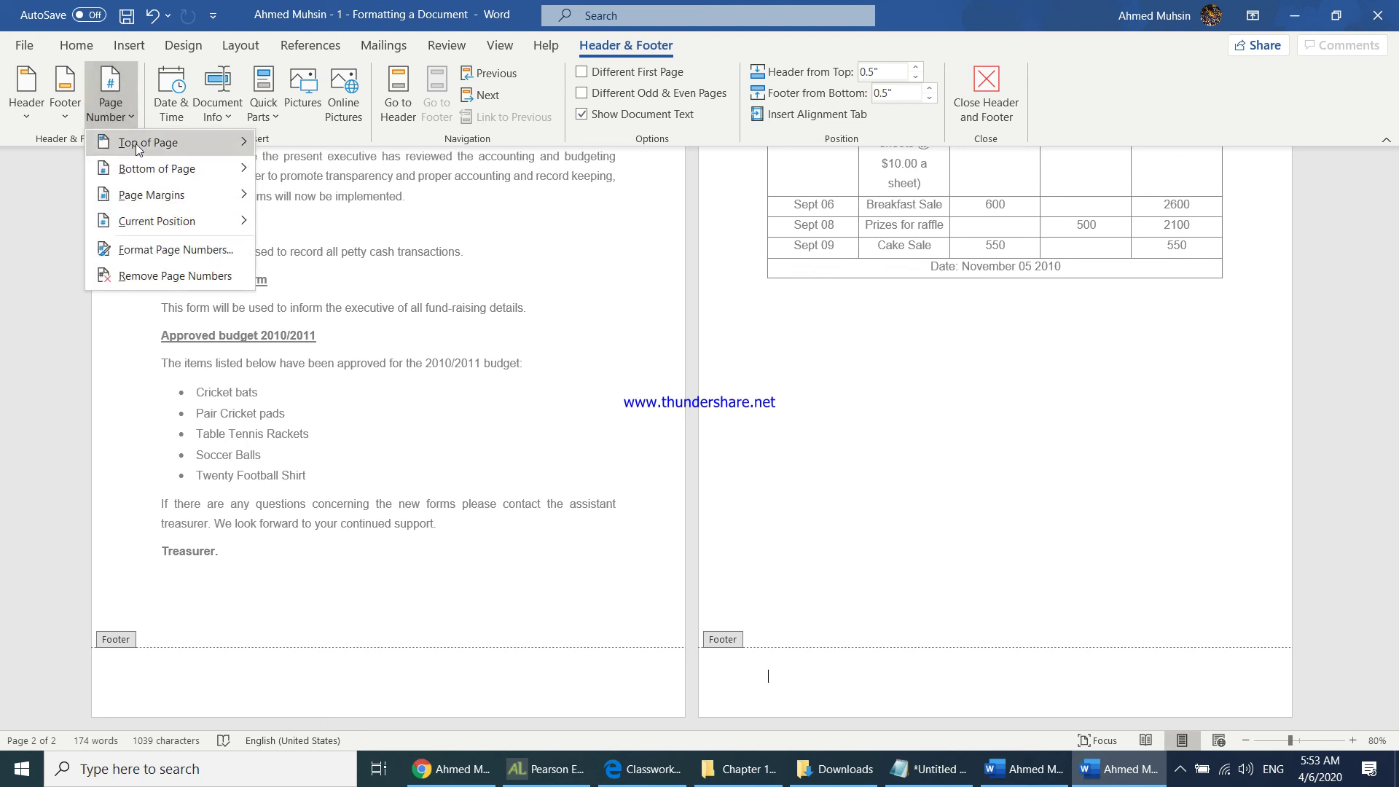
mouse_move(139, 168)
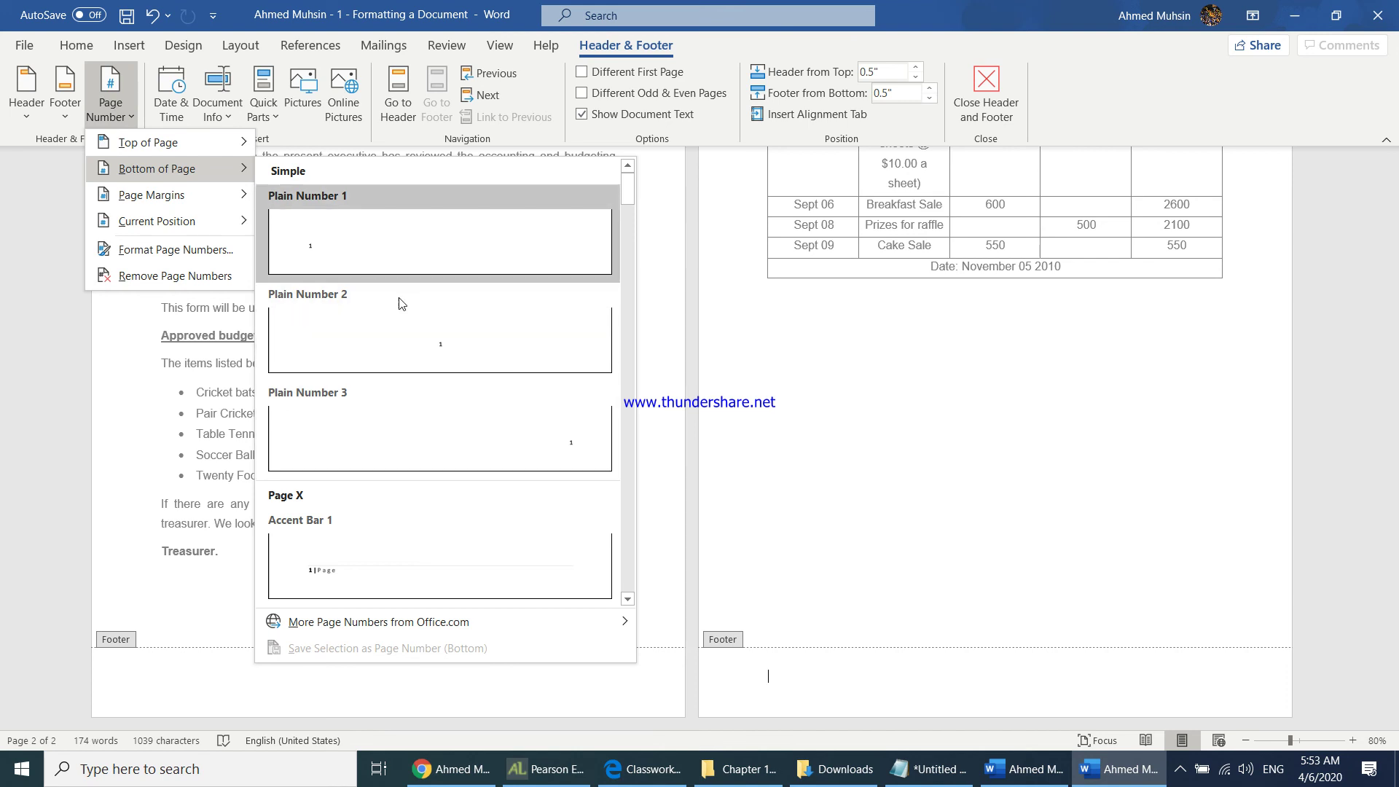
left_click(584, 451)
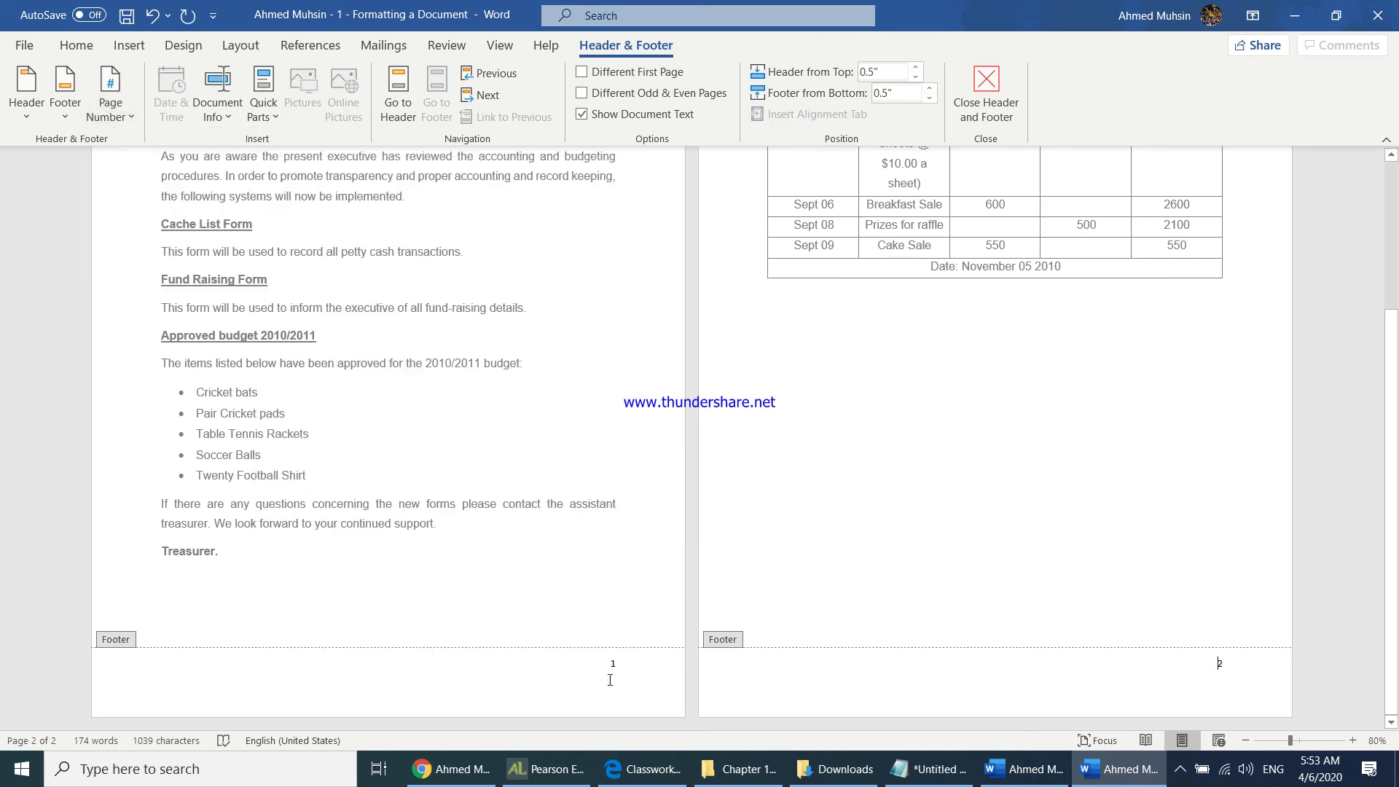
left_click(986, 118)
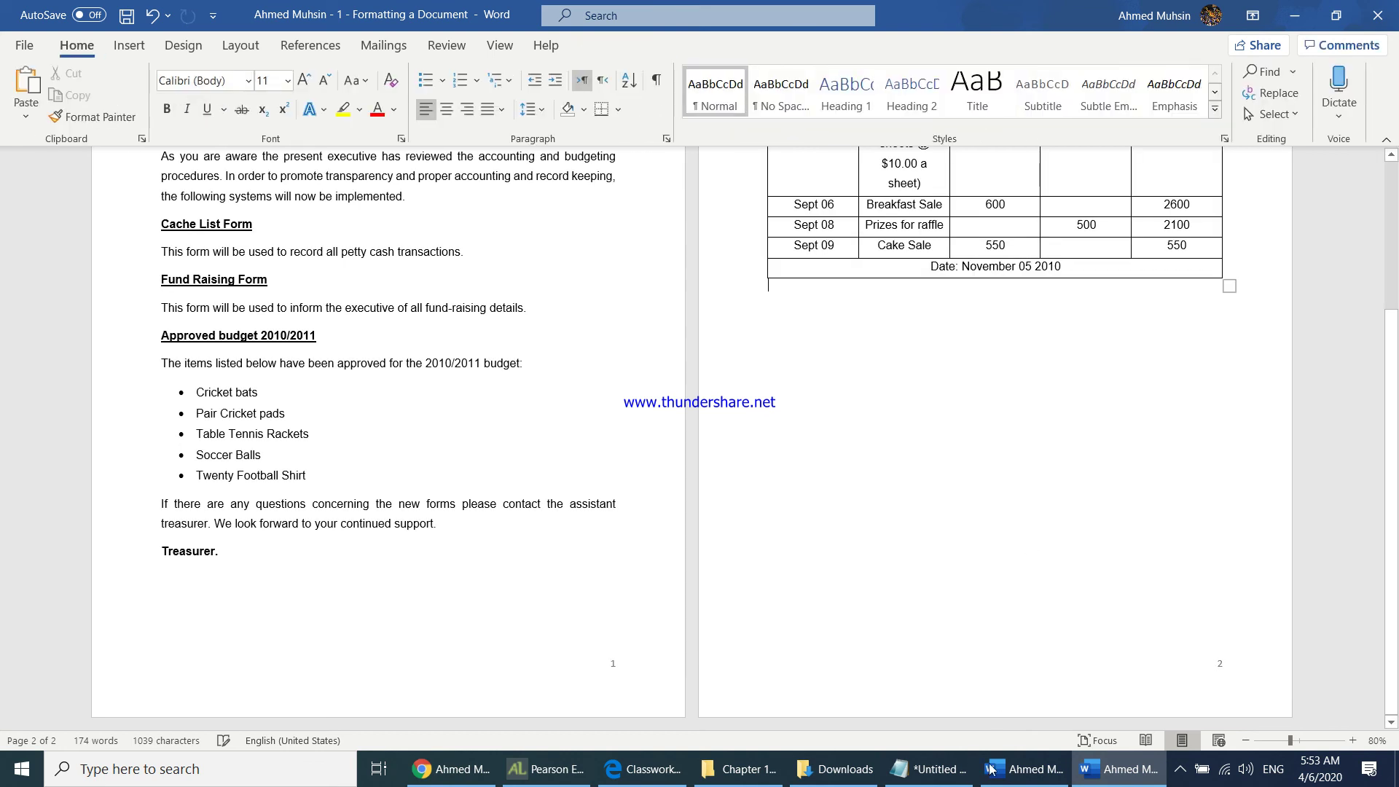
left_click(1002, 783)
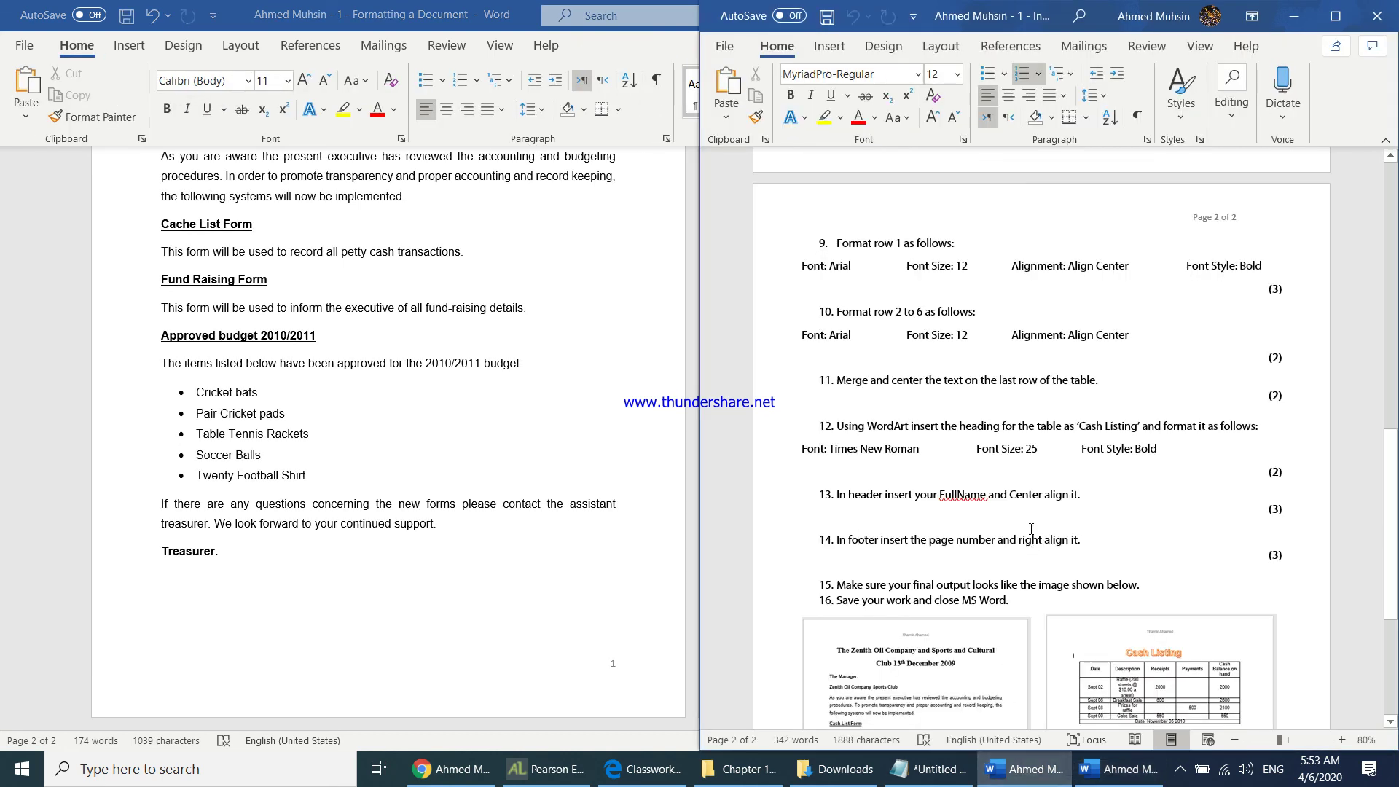
scroll(1032, 530, "down", 3)
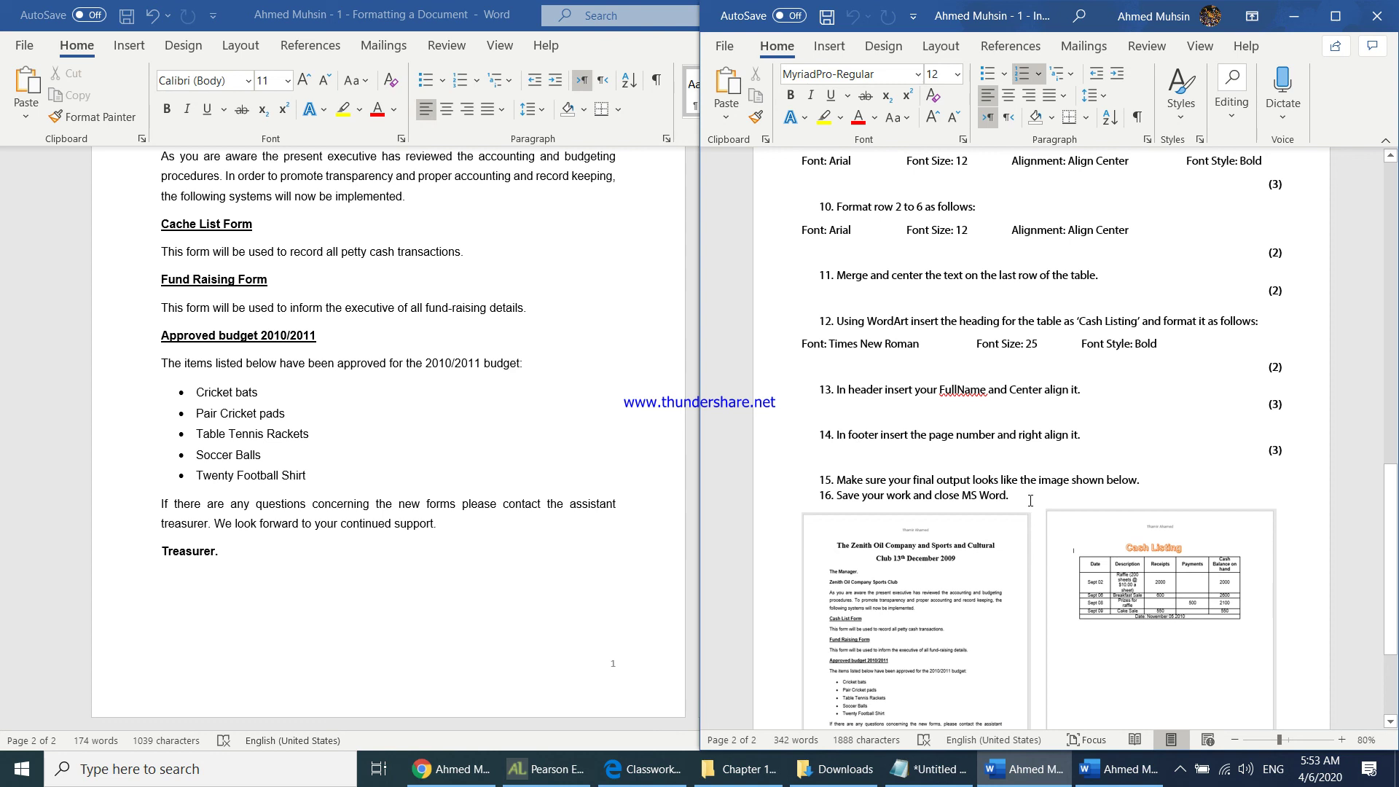
scroll(1098, 523, "down", 2)
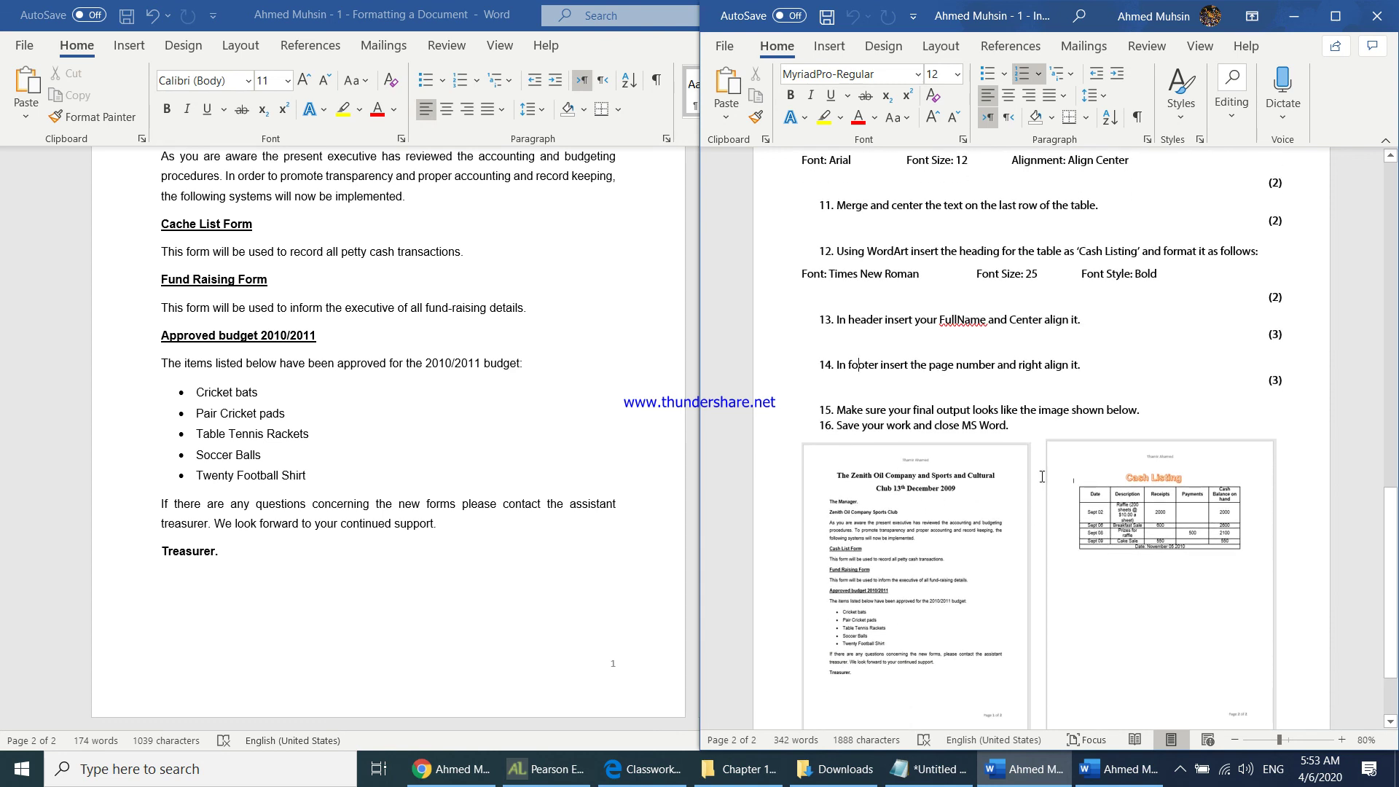
scroll(1062, 508, "down", 3)
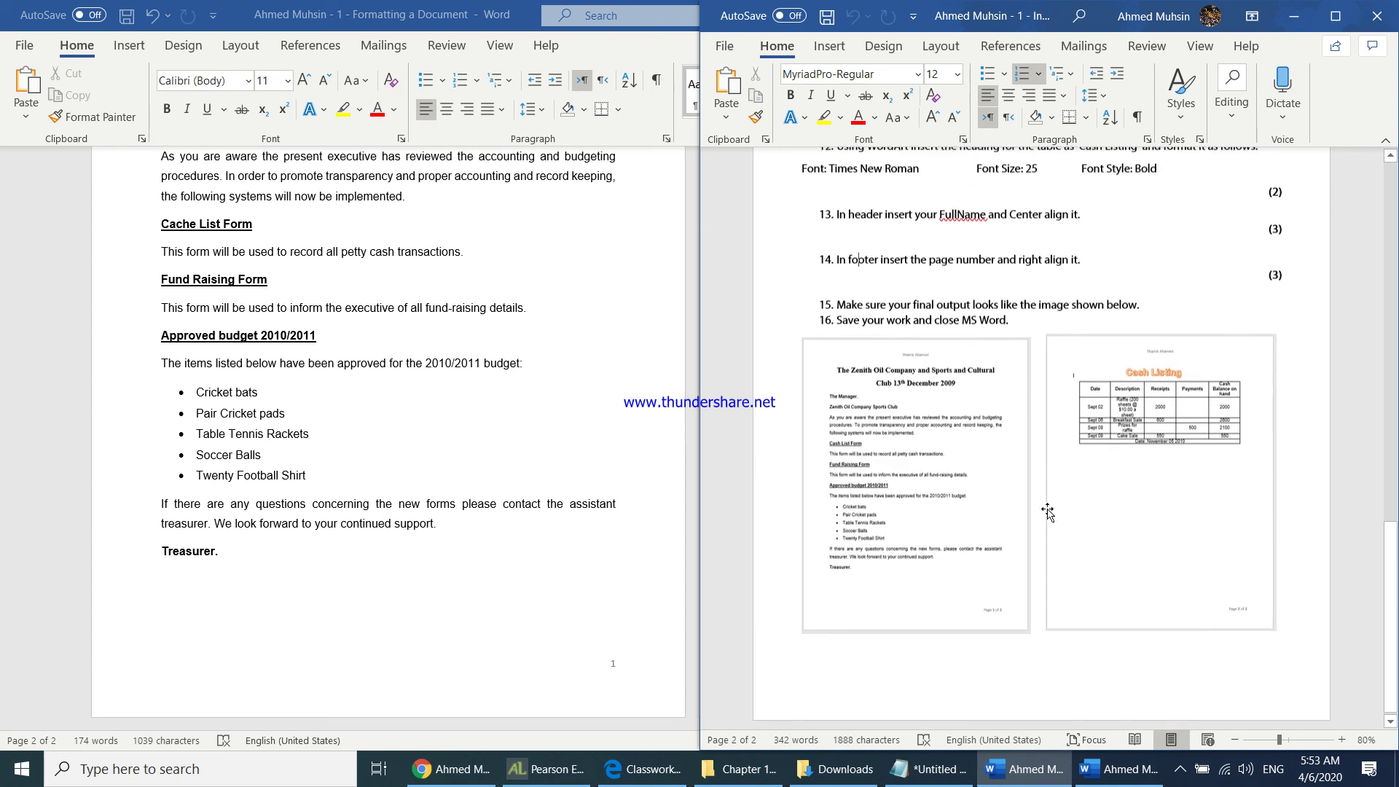
key("super+Up")
scroll(564, 576, "up", 3)
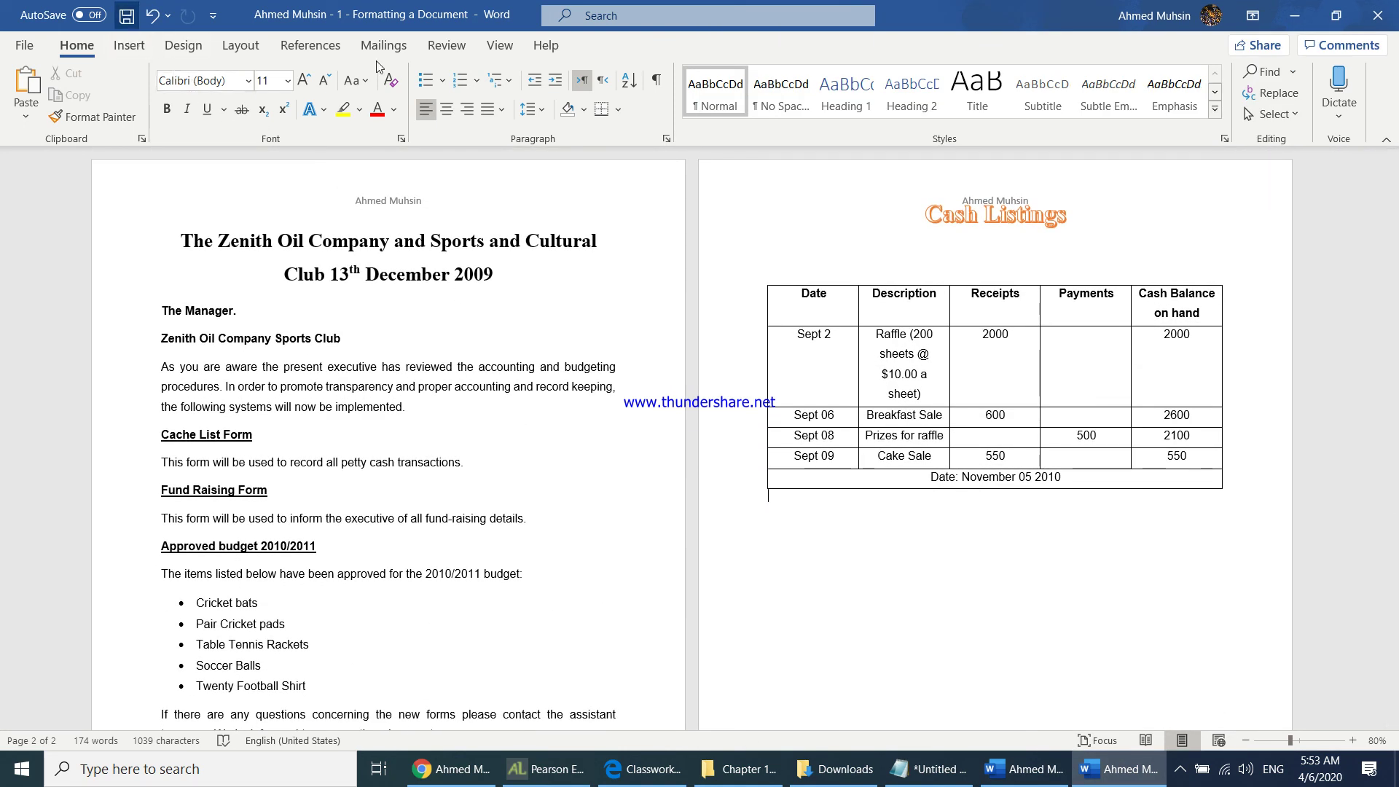
left_click(1377, 15)
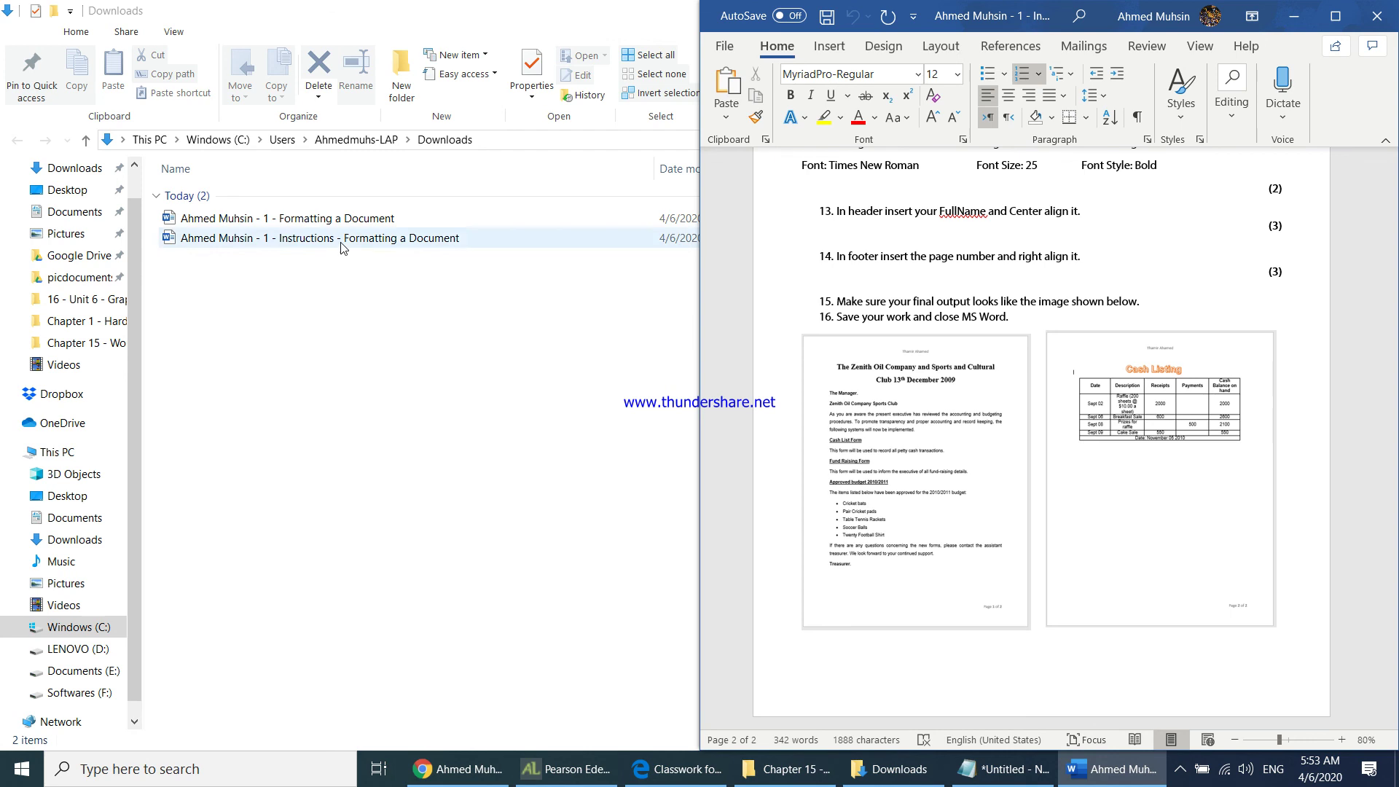
Confirm Formatting a Document is saved in Downloads and go back to the browser.
left_click(346, 220)
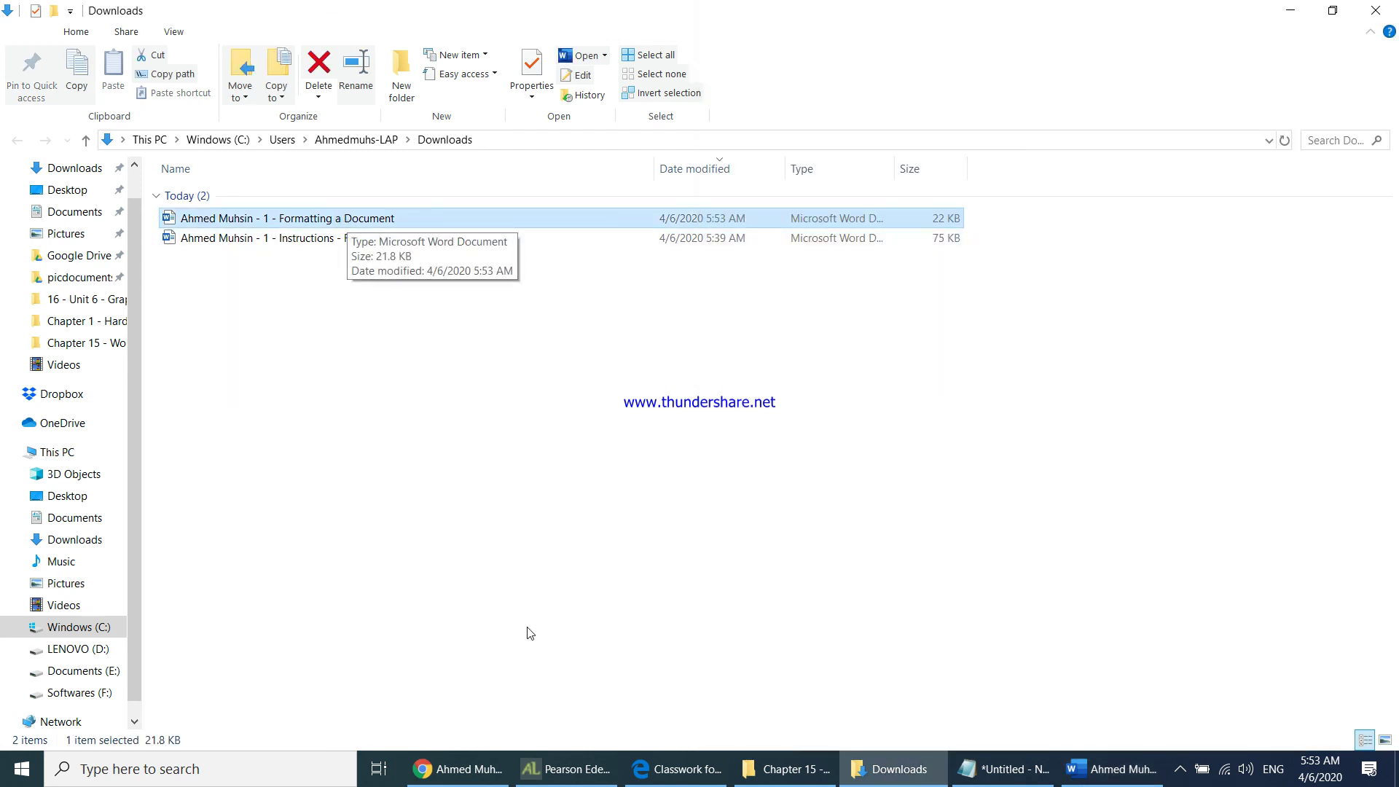
left_click(498, 771)
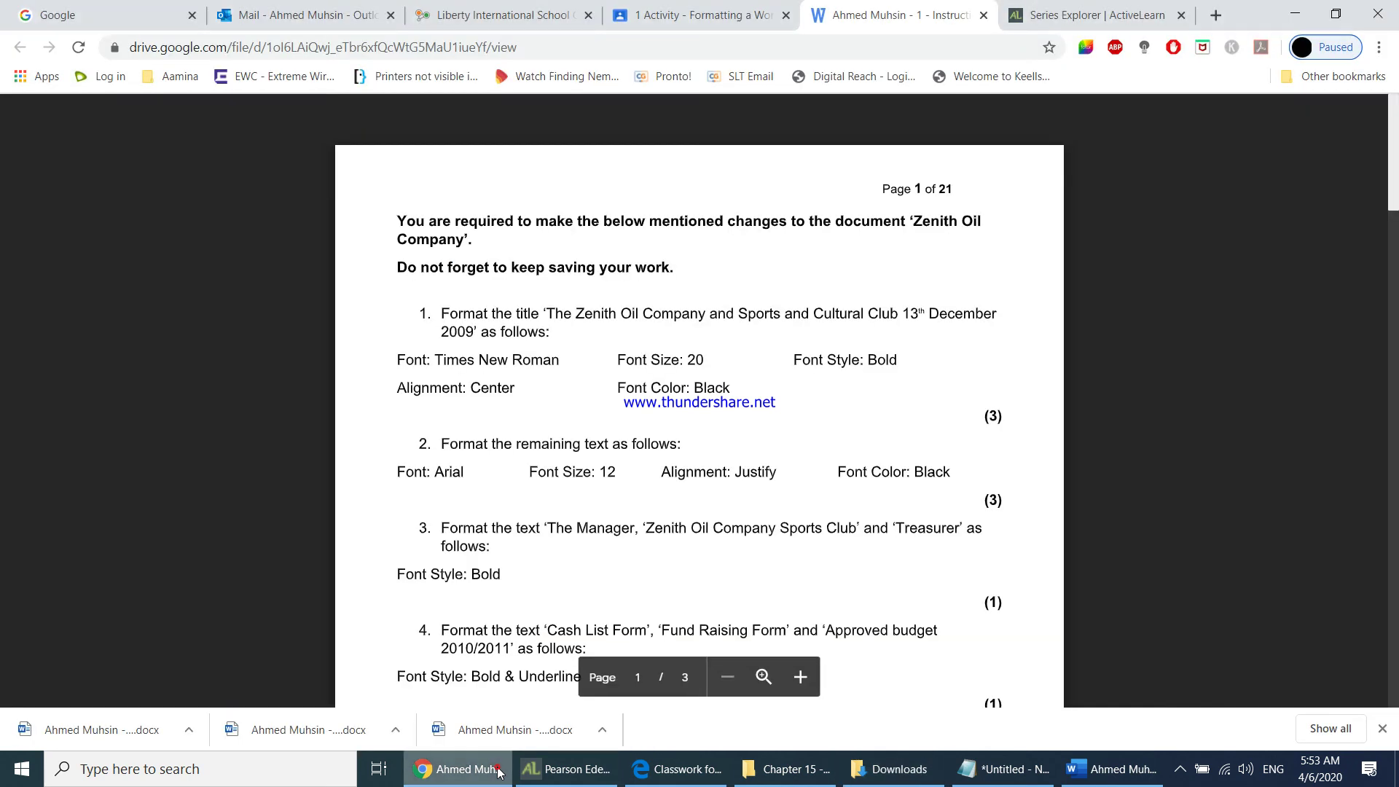
Close the preview in Classroom and try attaching a file, signing in when prompted.
left_click(662, 18)
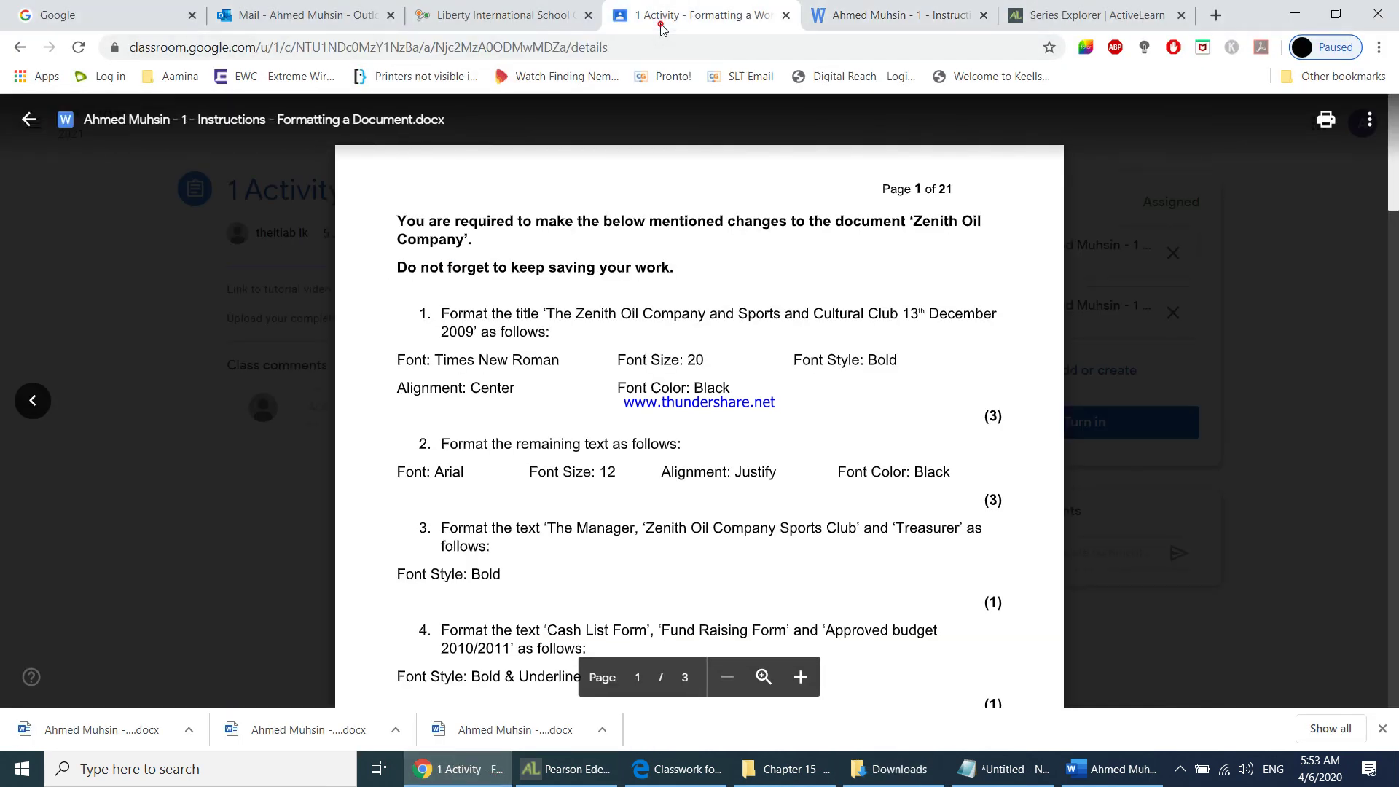
left_click(38, 125)
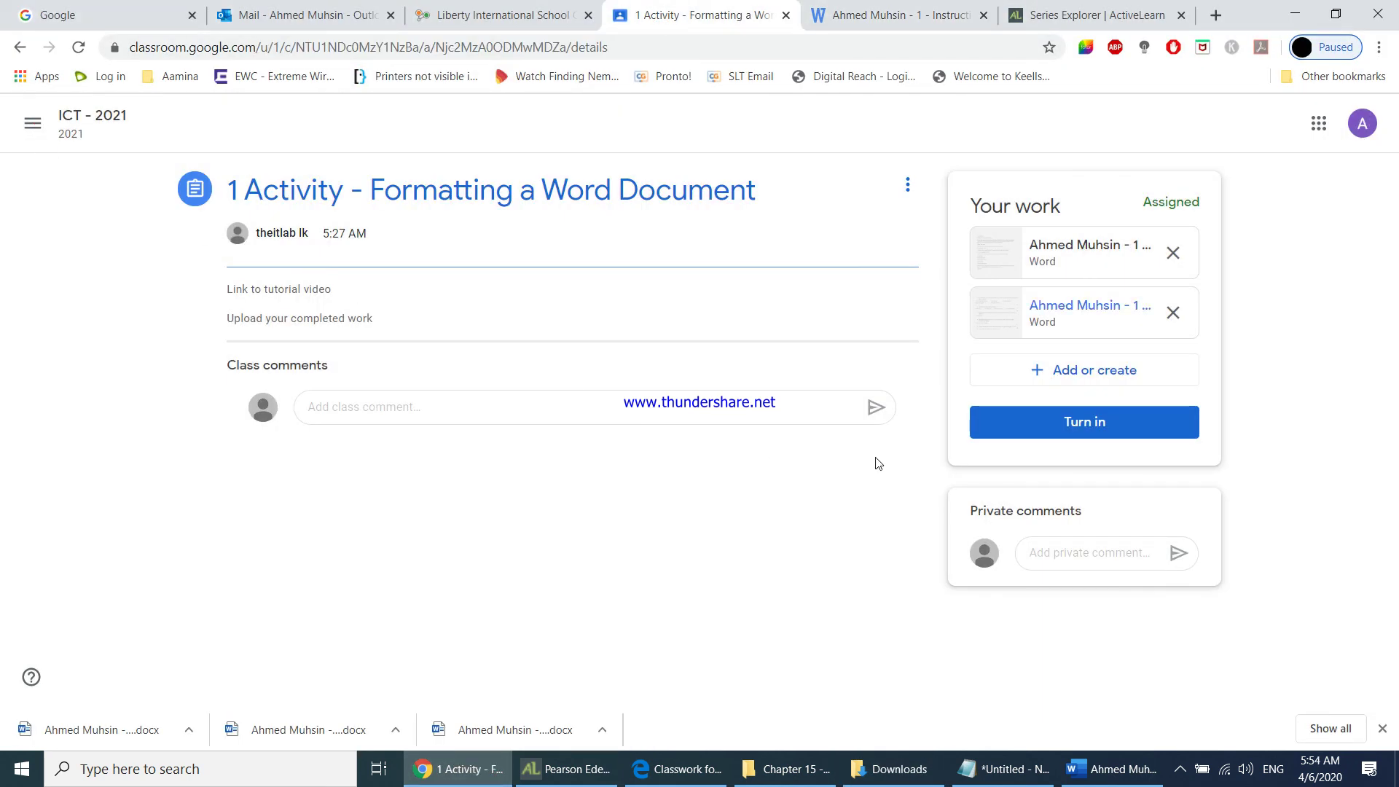
left_click(1042, 387)
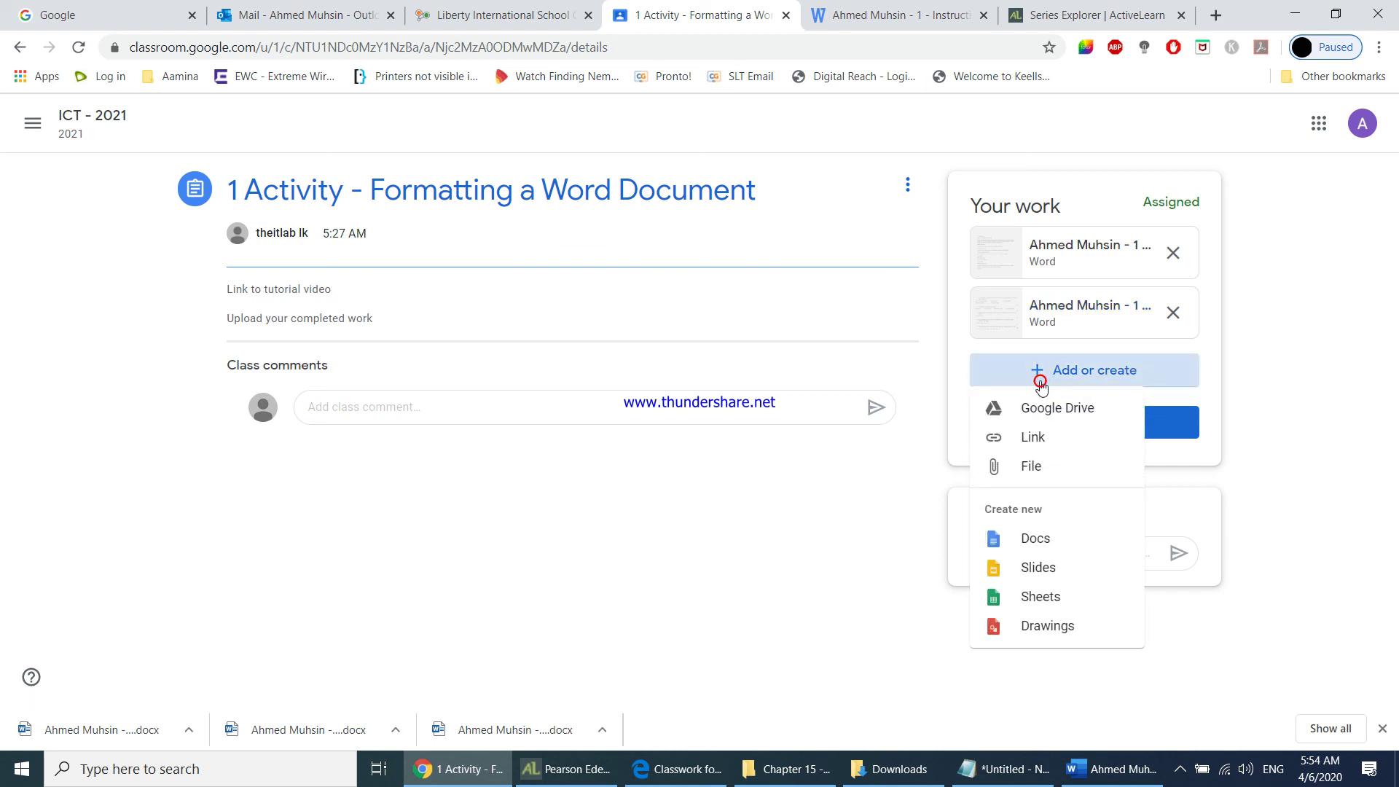
left_click(1044, 470)
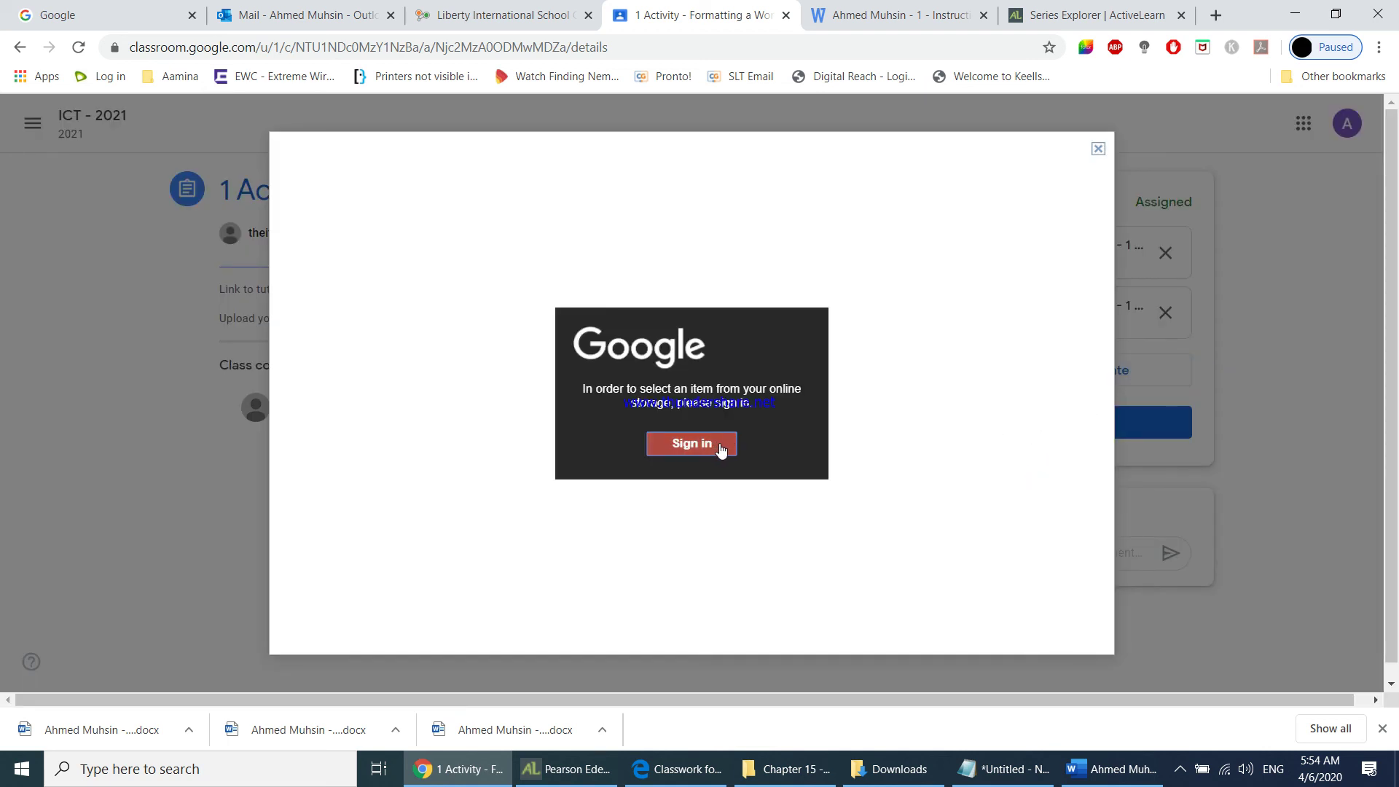
left_click(691, 443)
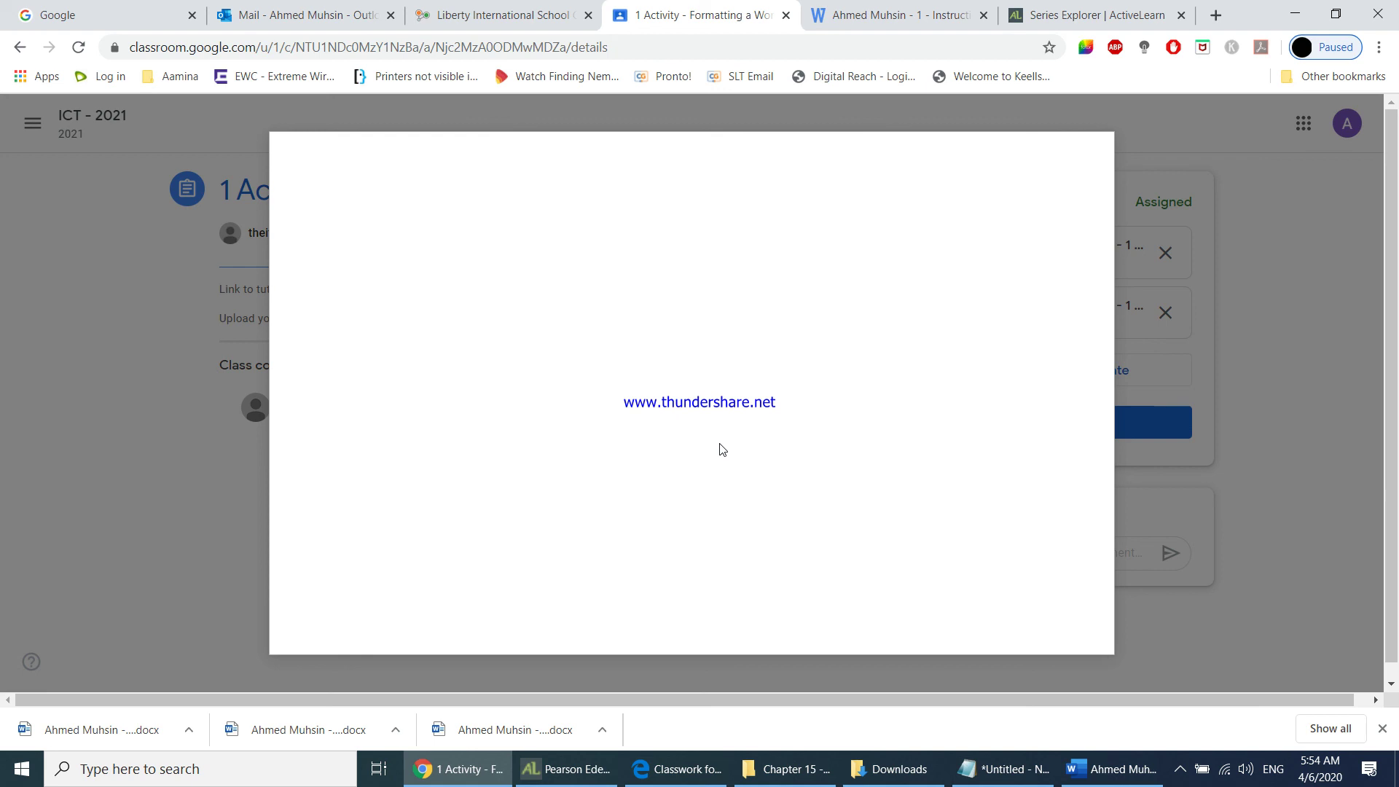
Get through the sign-in windows and reload the 1 Activity assignment page.
left_click(1302, 292)
left_click(653, 400)
left_click(570, 337)
left_click(193, 470)
left_click(78, 47)
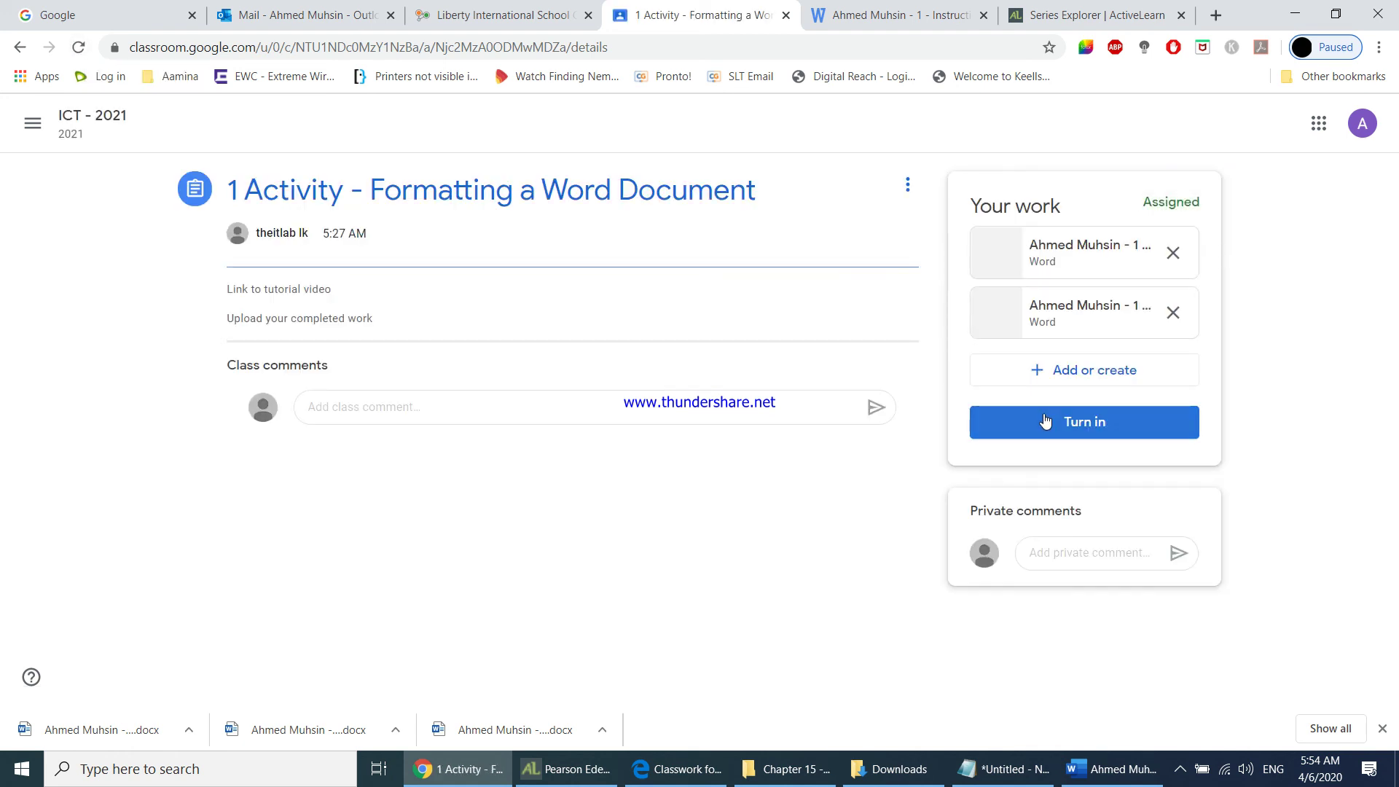
Upload Formatting a Document from Downloads and turn in the work with three attachments.
left_click(1095, 384)
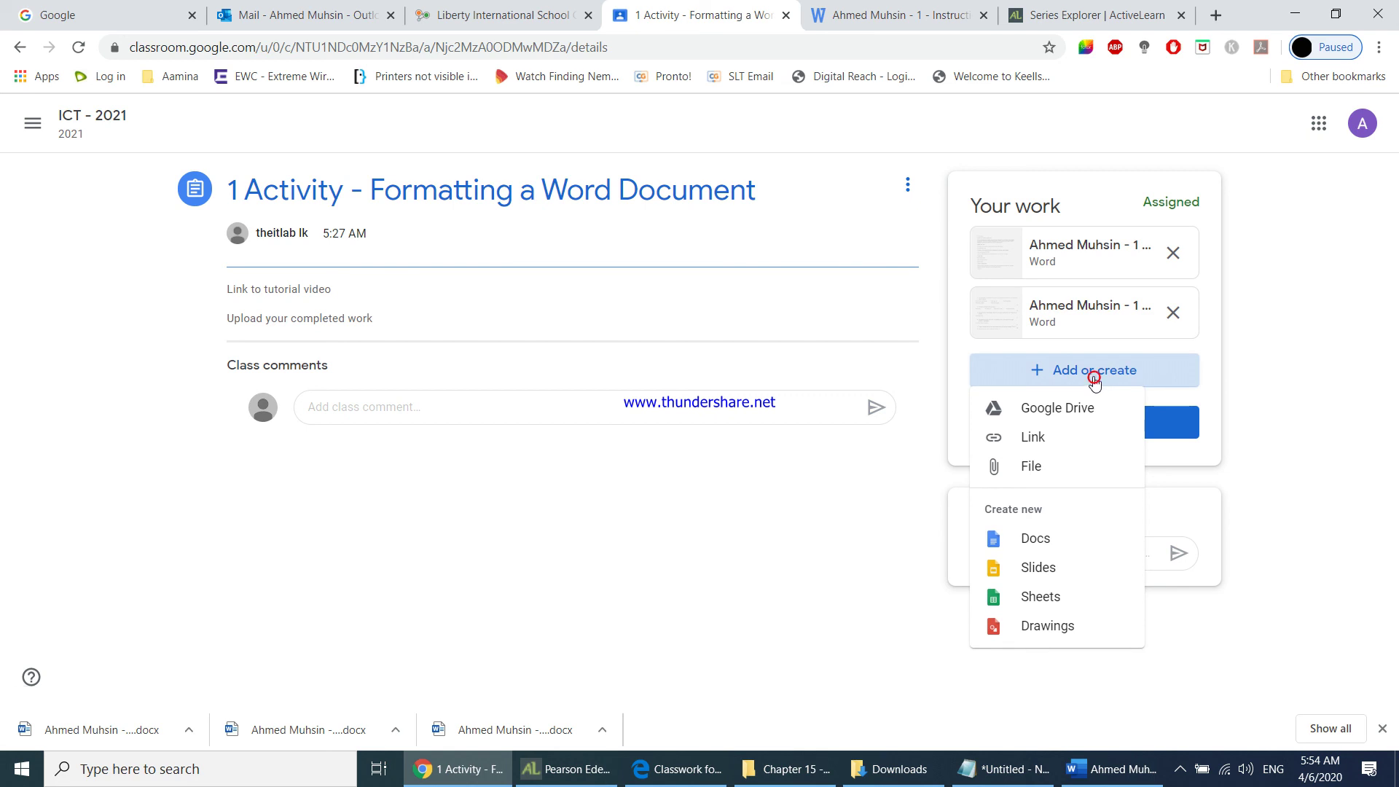
left_click(1059, 470)
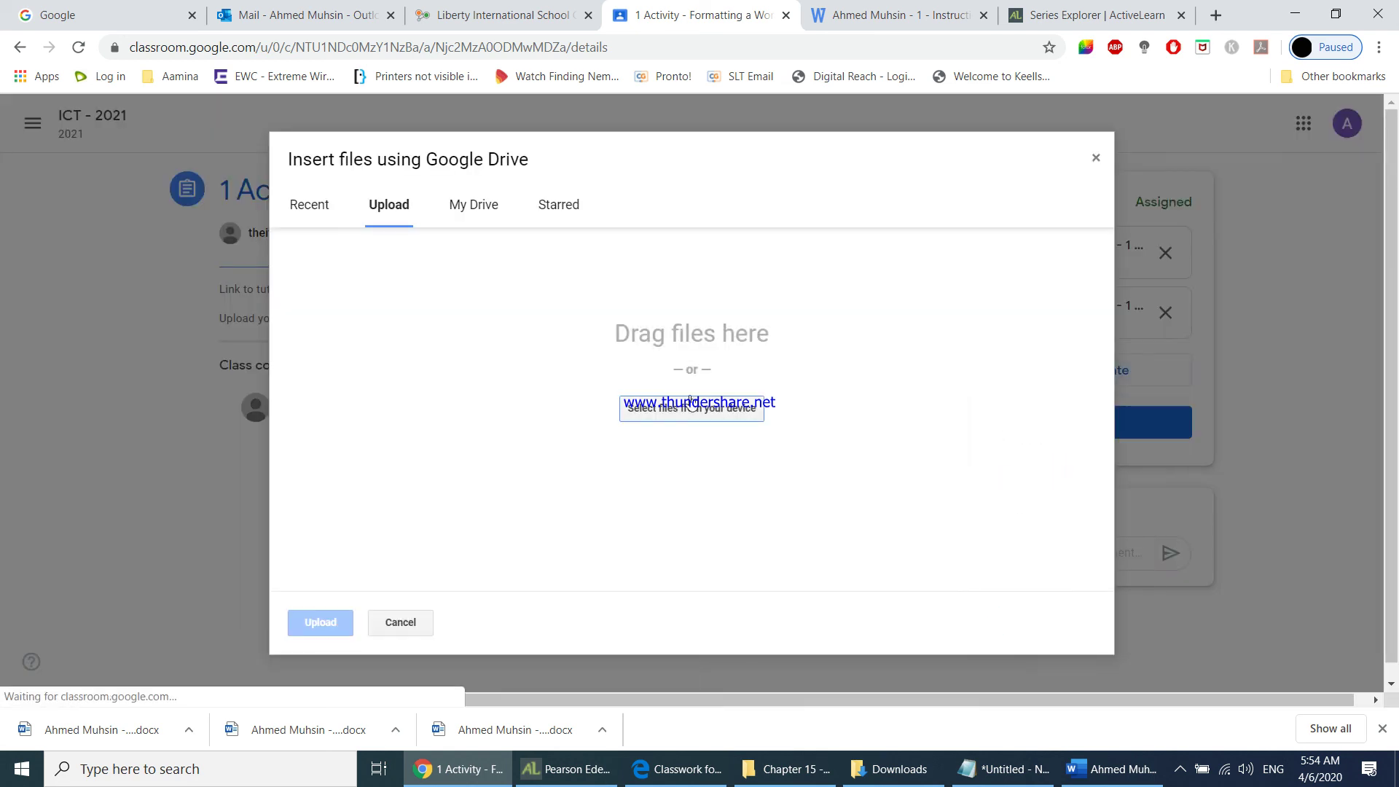
left_click(687, 408)
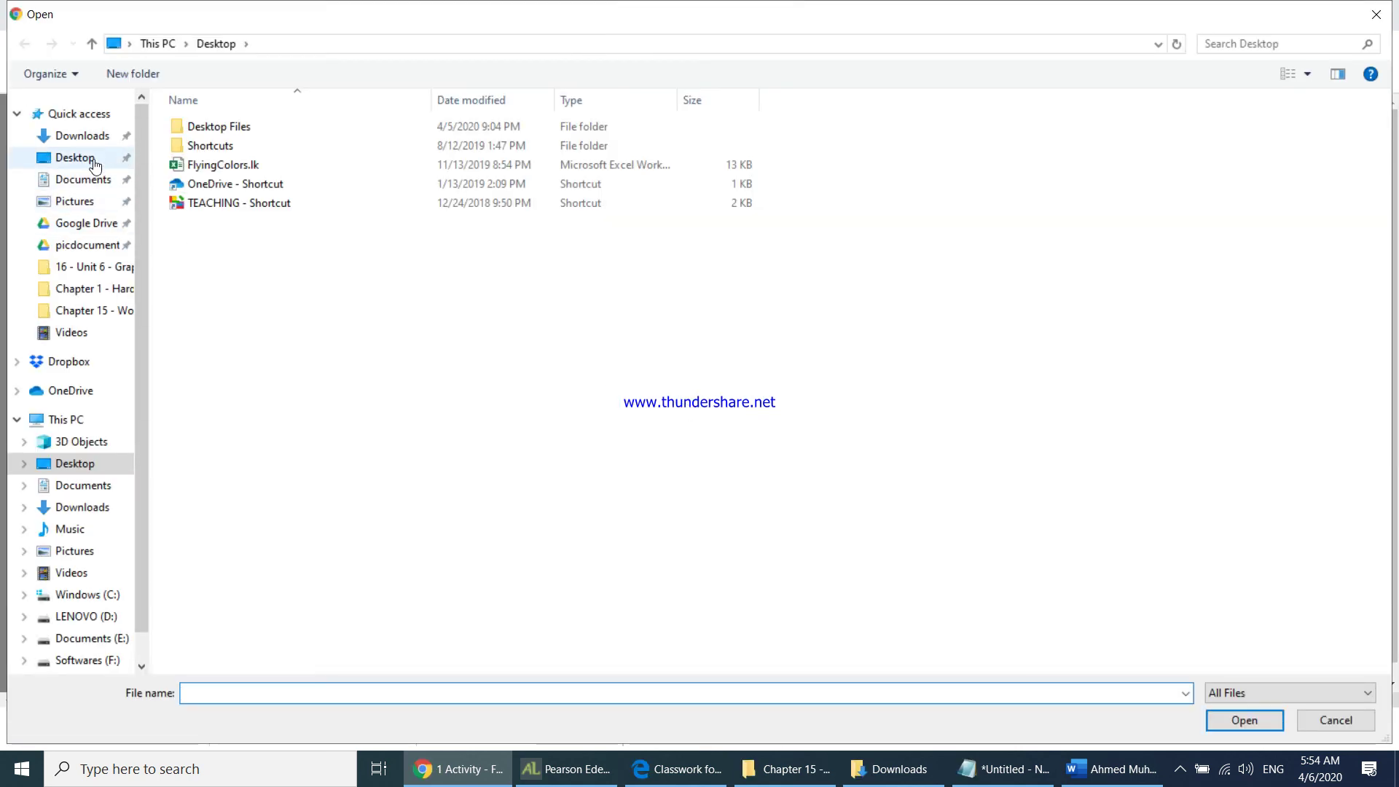
left_click(62, 136)
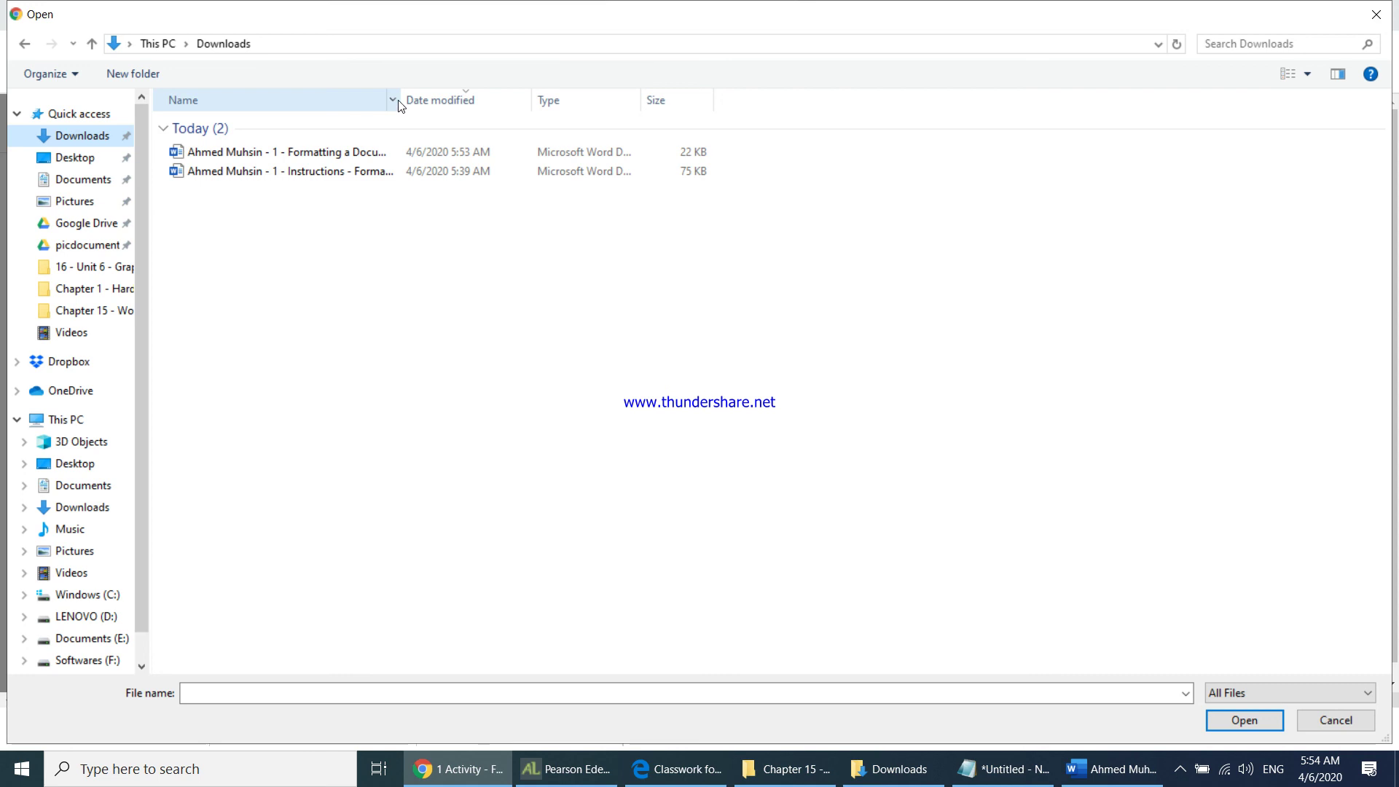
left_click_drag(402, 100, 647, 166)
left_click(300, 155)
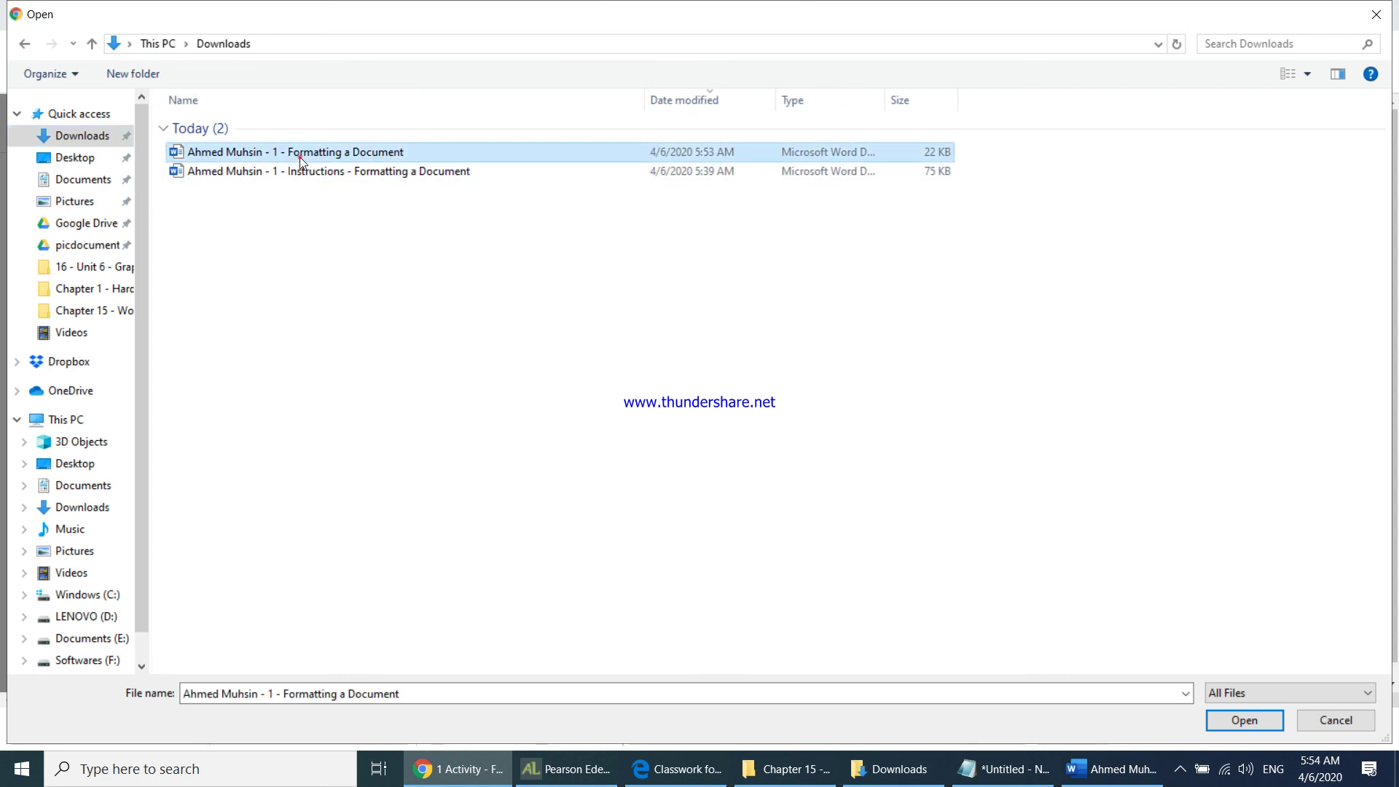
left_click(1244, 720)
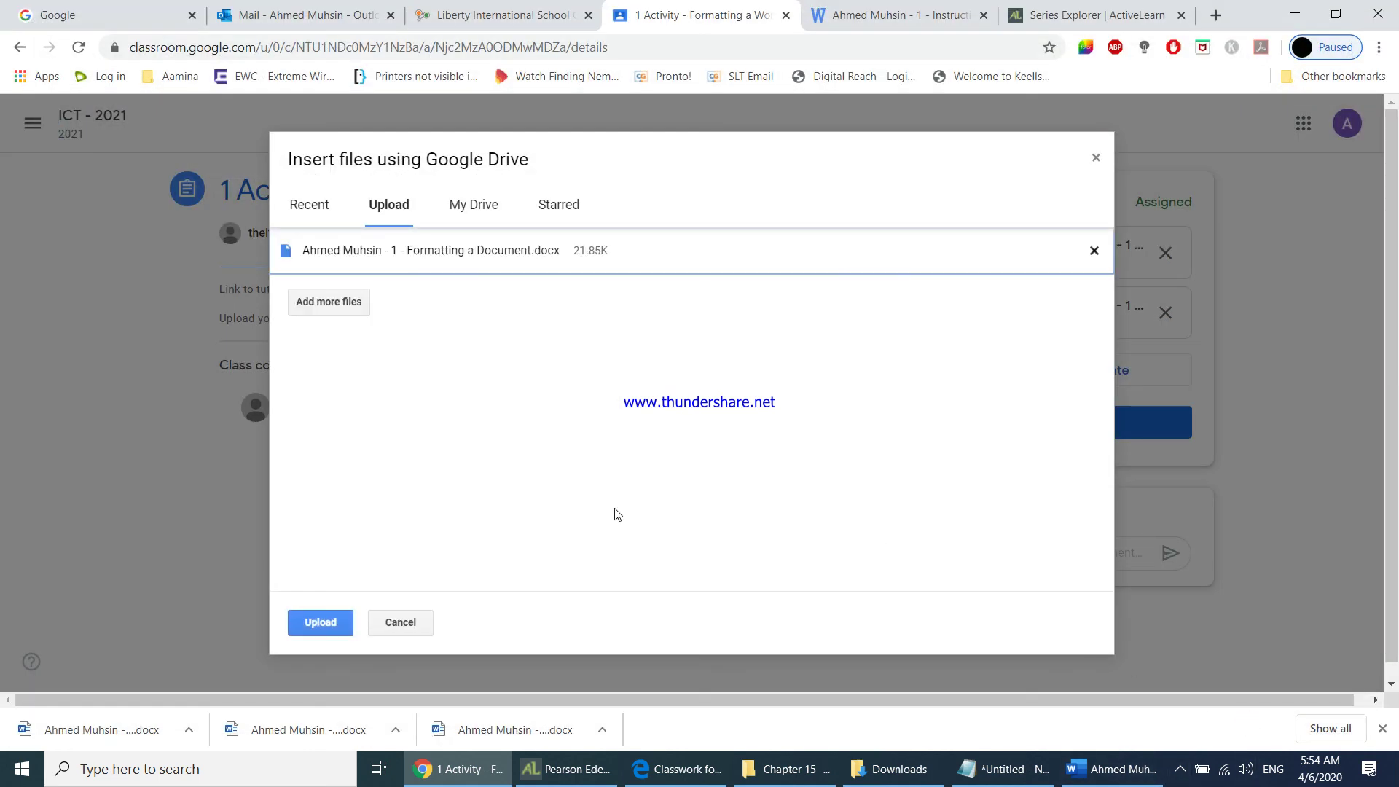
left_click(320, 622)
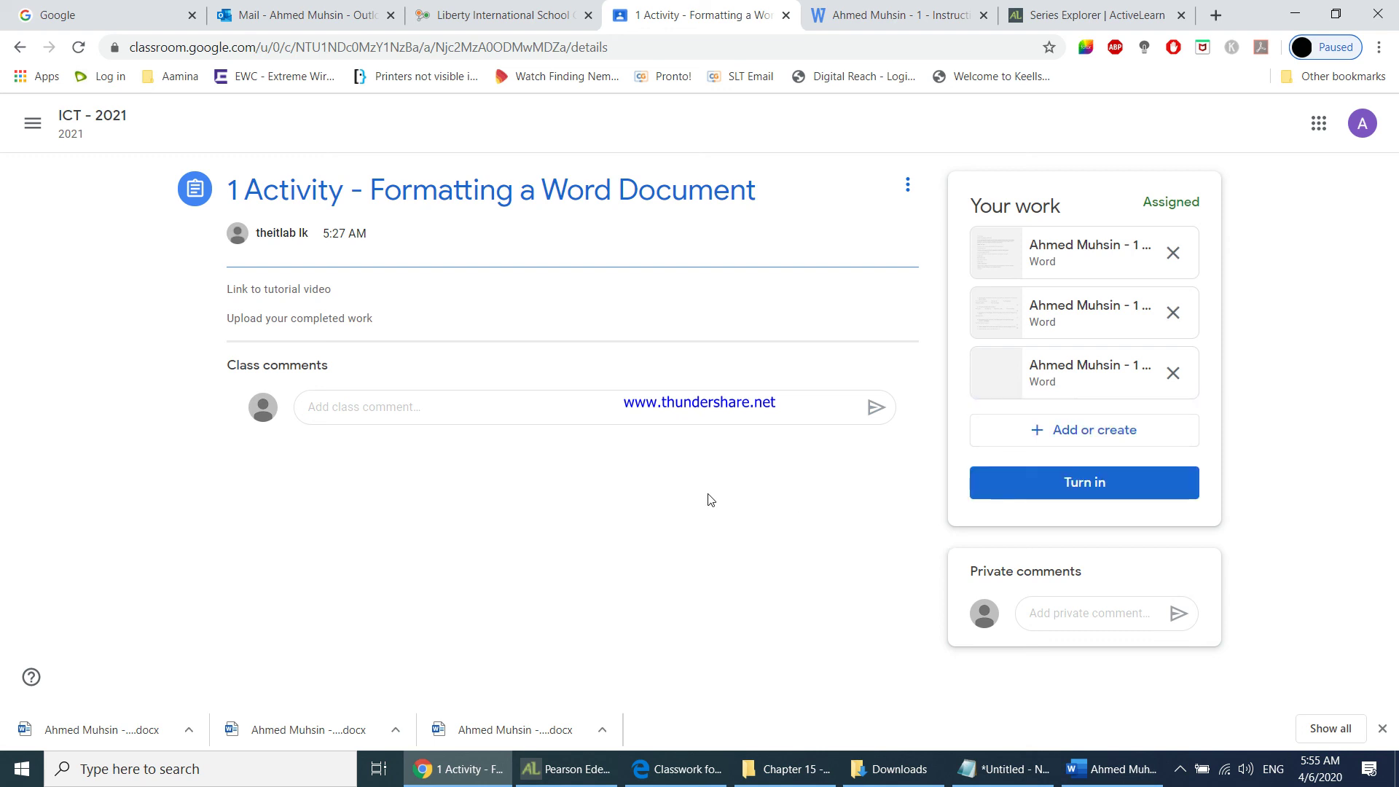
left_click(1105, 495)
left_click(903, 517)
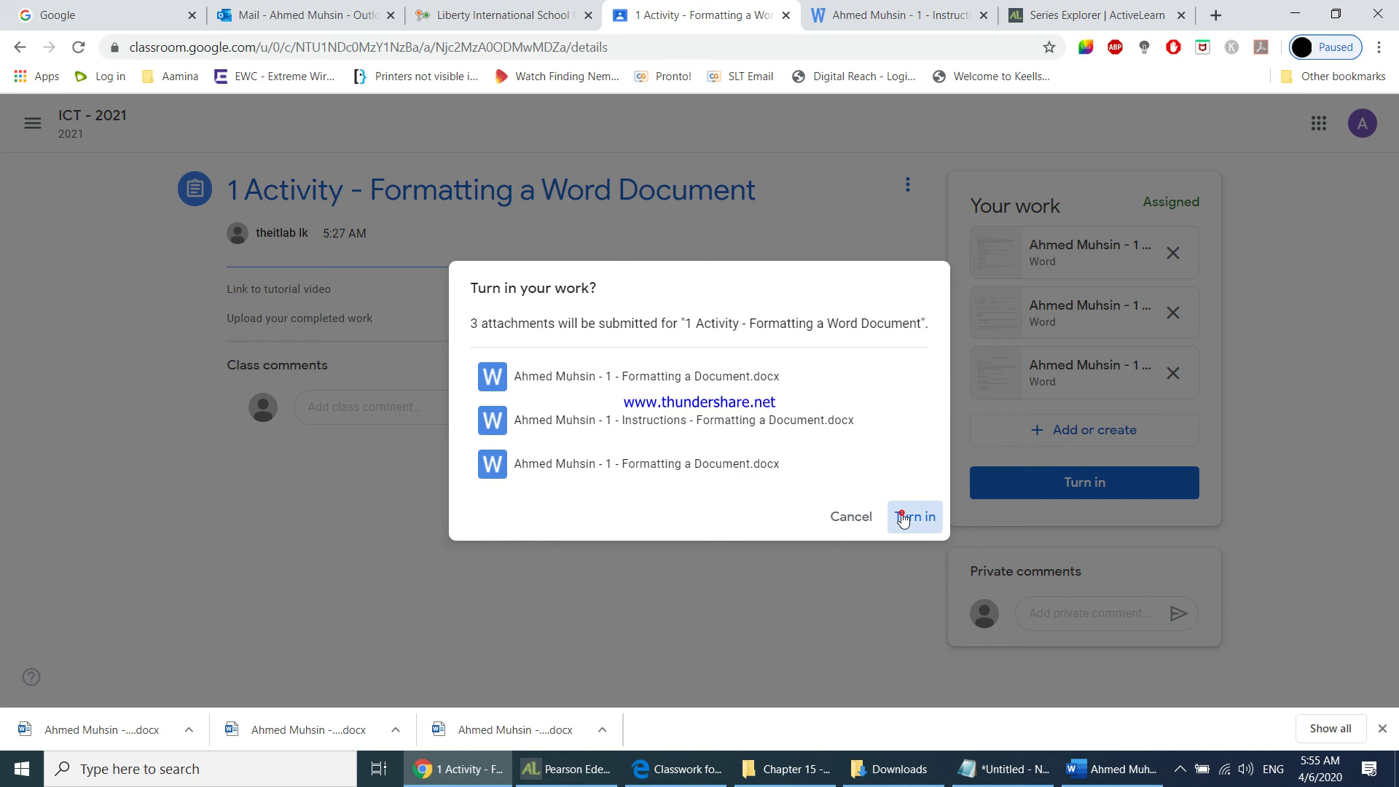